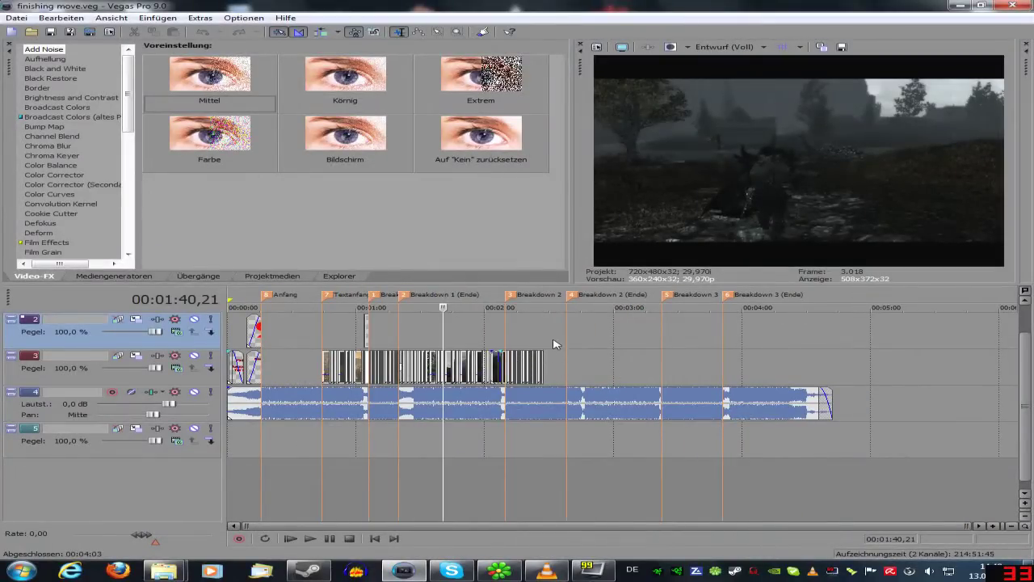
Mark the empty video stretch from the last clip at 00:02:27,17 to the music's end at 00:04:42,07
left_click_drag(543, 349, 830, 346)
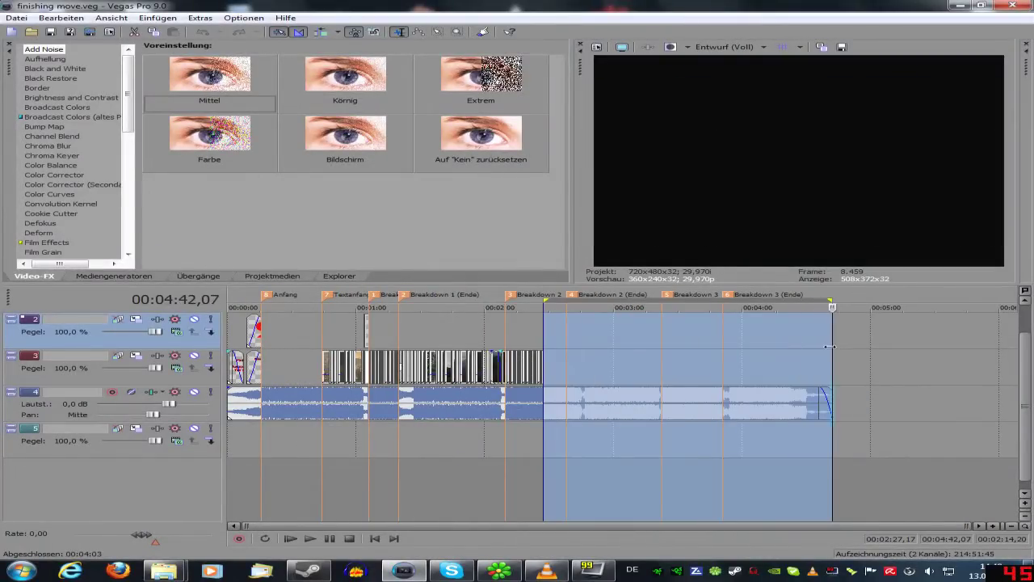
left_click(643, 379)
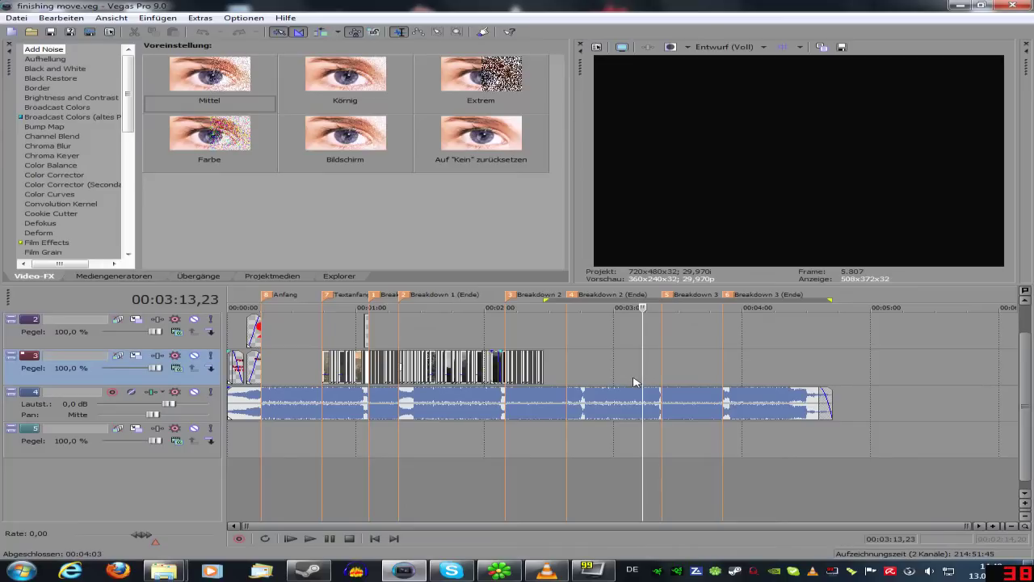
left_click(301, 377)
scroll(303, 373, "up", 4)
scroll(304, 374, "down", 4)
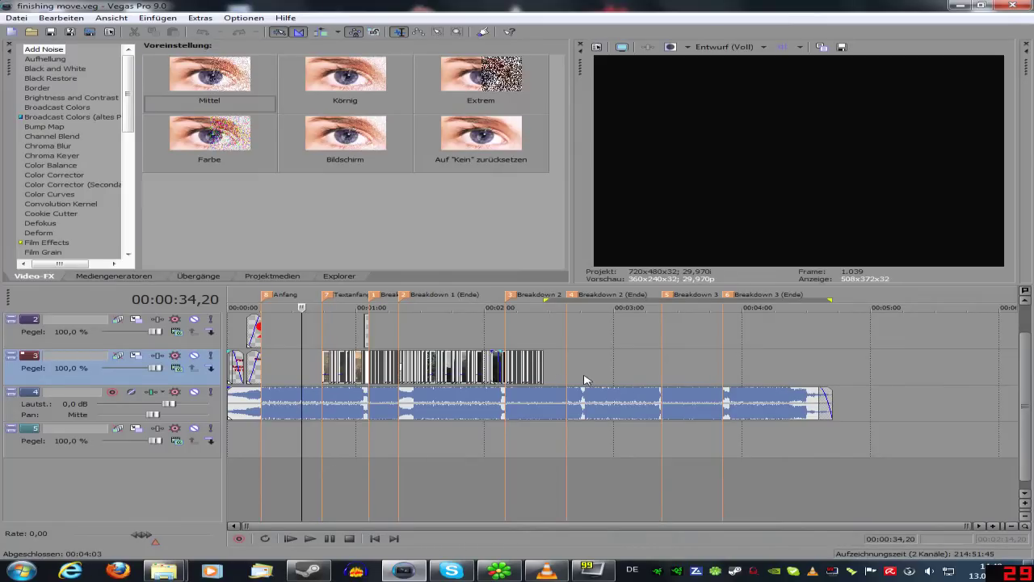
Play the final clips on the video track from 00:02:22,08 and inspect how they sit after the Breakdown 2 marker
left_click(535, 368)
scroll(525, 365, "up", 10)
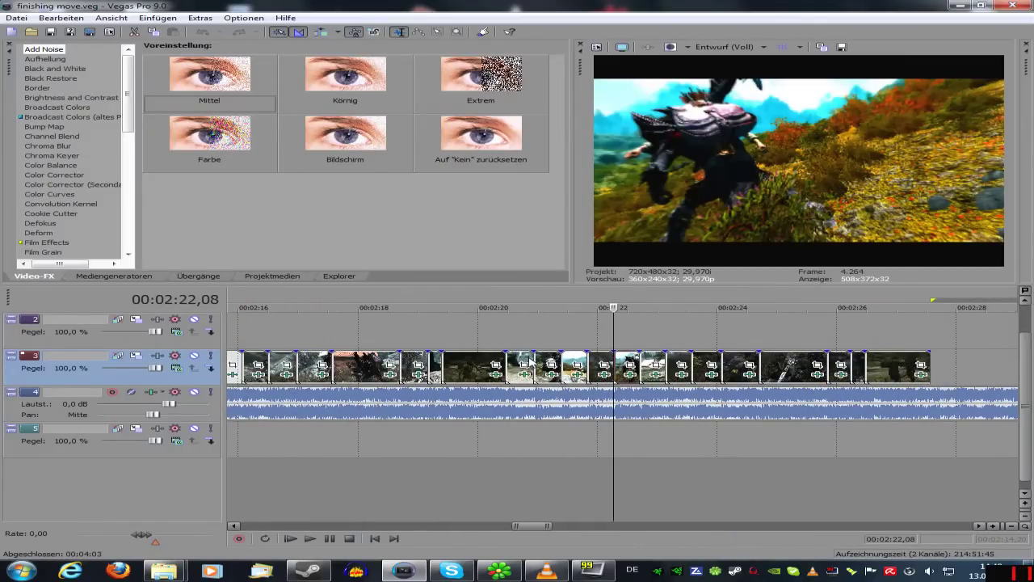
key("space")
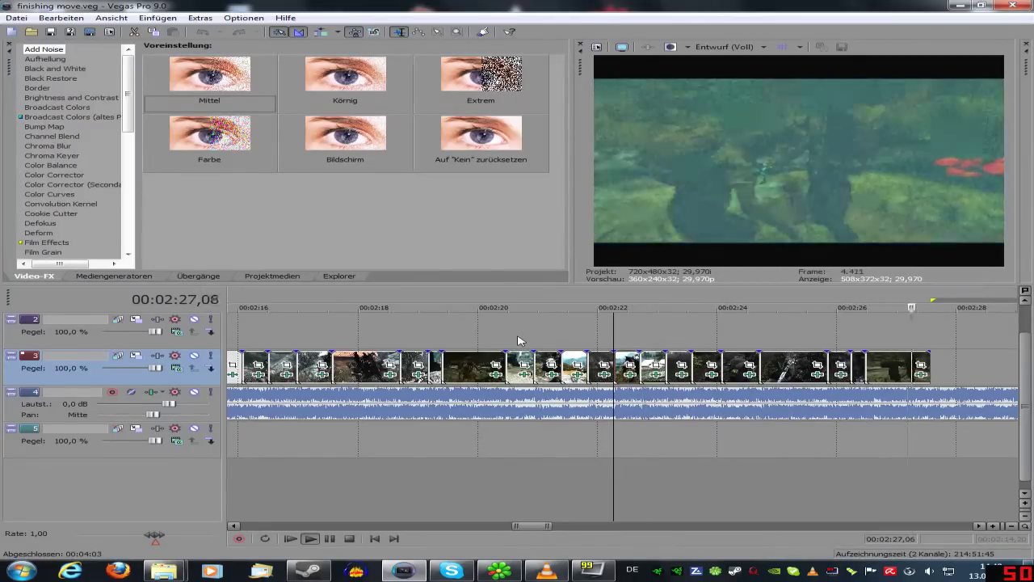
key("space")
scroll(524, 368, "down", 3)
scroll(525, 388, "down", 3)
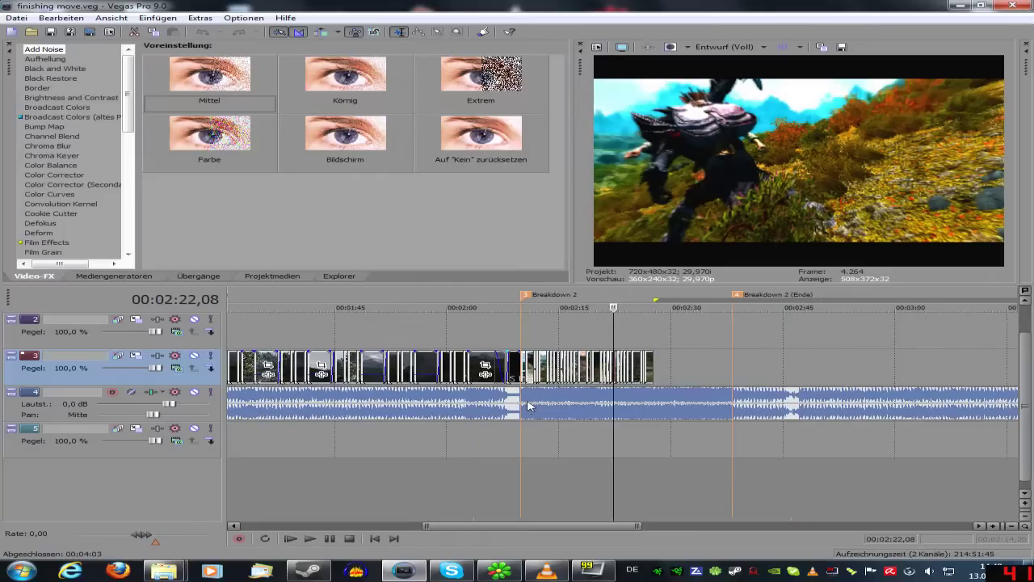
scroll(521, 414, "up", 3)
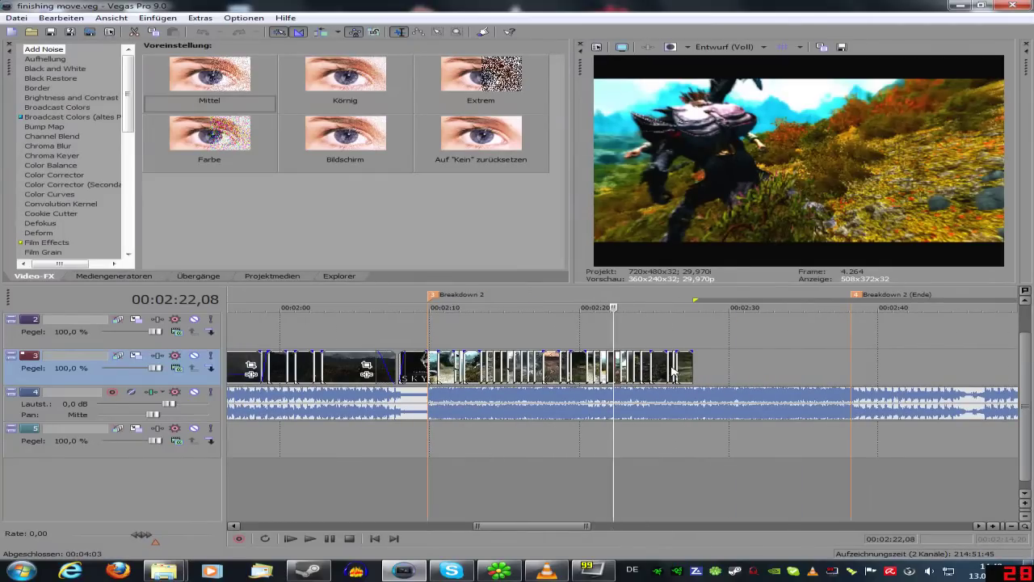
scroll(670, 369, "down", 5)
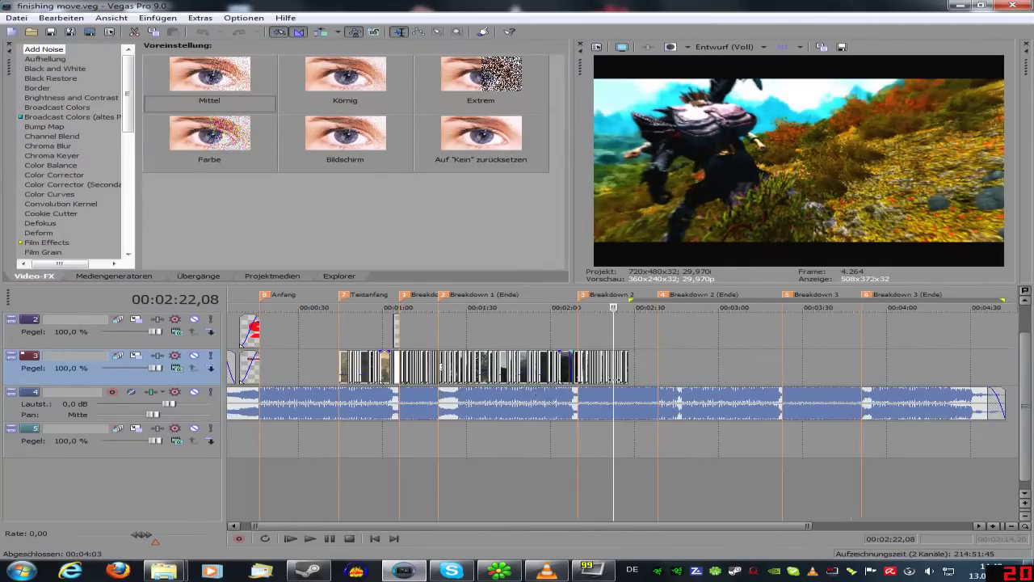
scroll(232, 367, "down", 3)
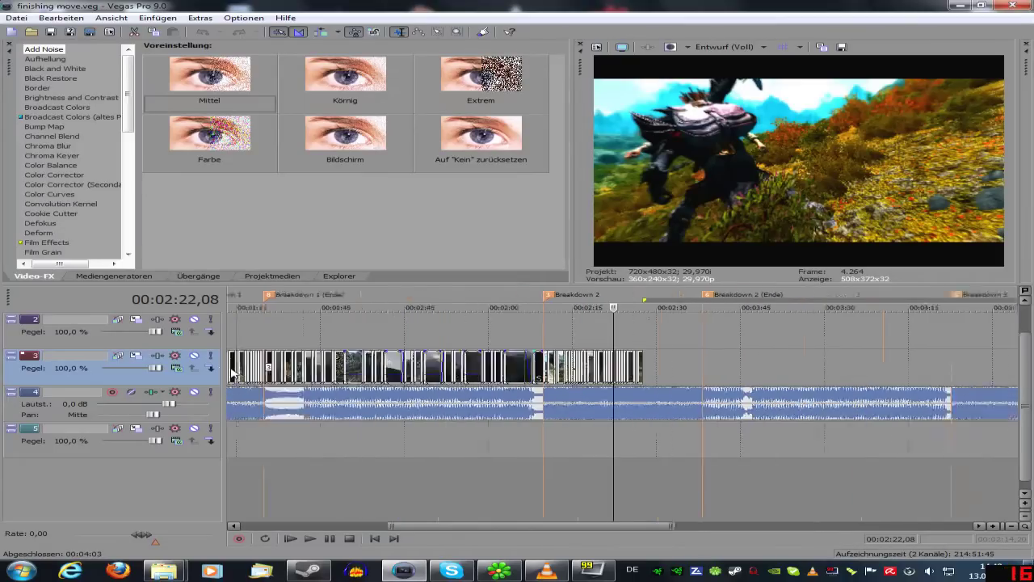
Preview the opening title text at 00:00:02,03 on the timeline
left_click(241, 366)
scroll(242, 364, "up", 4)
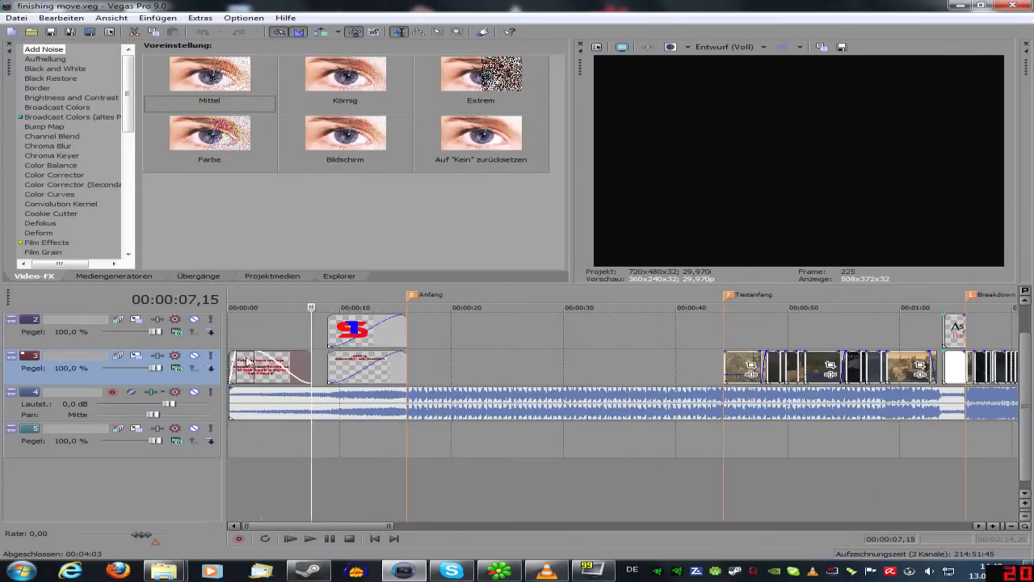
left_click(248, 339)
left_click(250, 341)
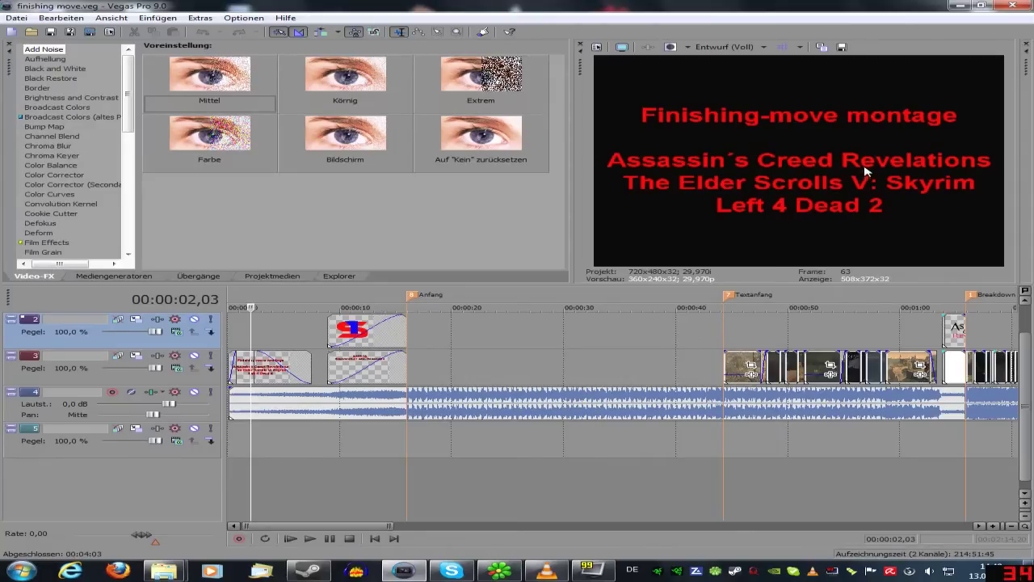
scroll(658, 315, "down", 5)
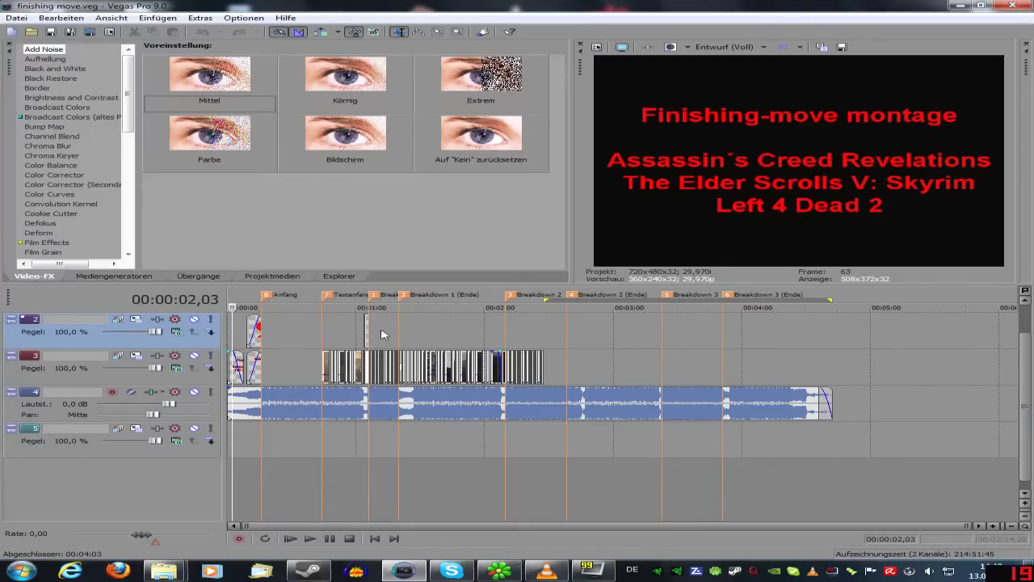
Play the music from the Anfang marker at 00:00:16,00
left_click(451, 333)
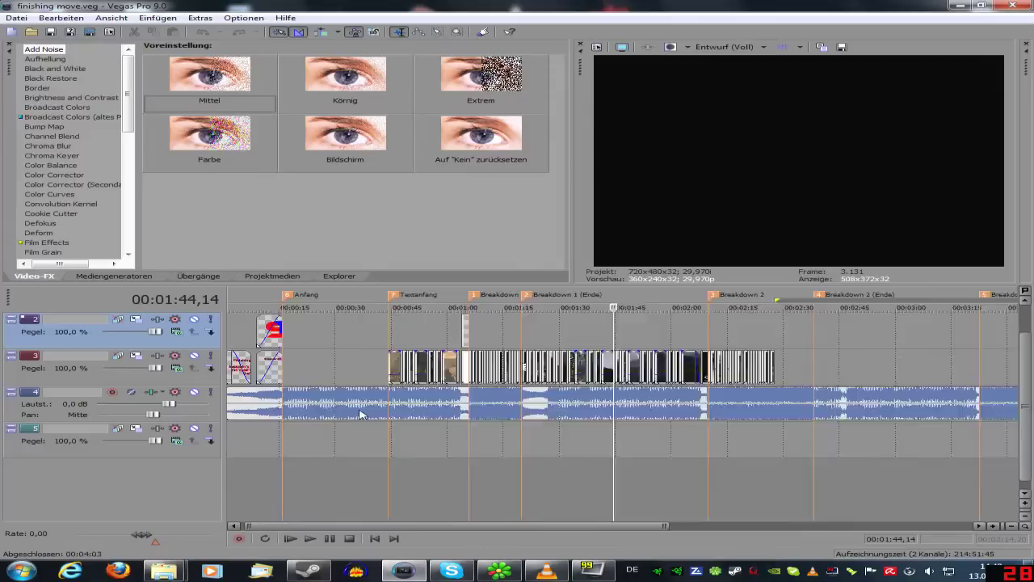
left_click(263, 312)
scroll(279, 307, "up", 3)
scroll(278, 307, "up", 3)
key("space")
key("space")
scroll(565, 400, "down", 3)
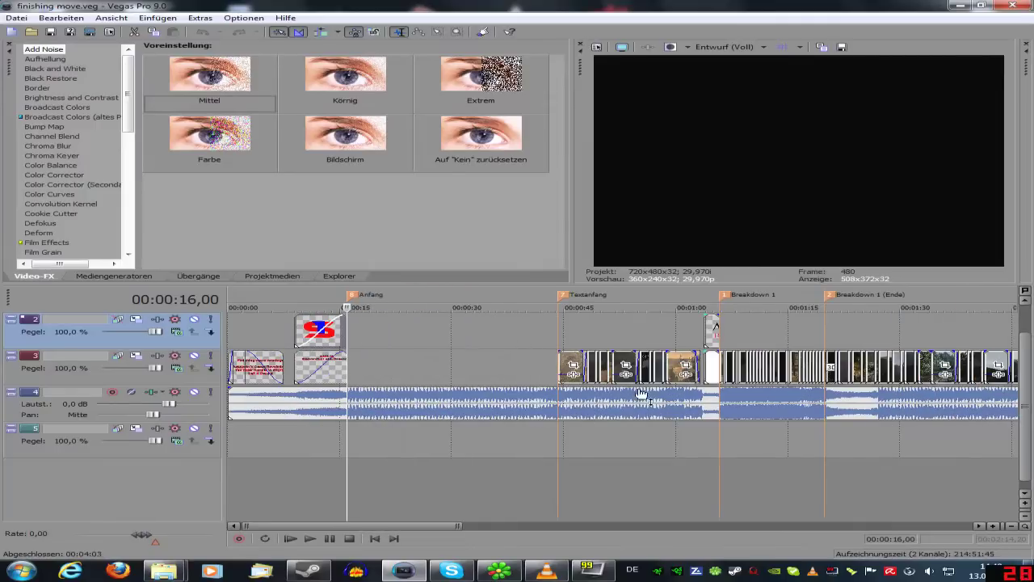
Play the montage from the Textanfang marker at 00:00:44,07
left_click(558, 334)
scroll(561, 346, "up", 3)
key("space")
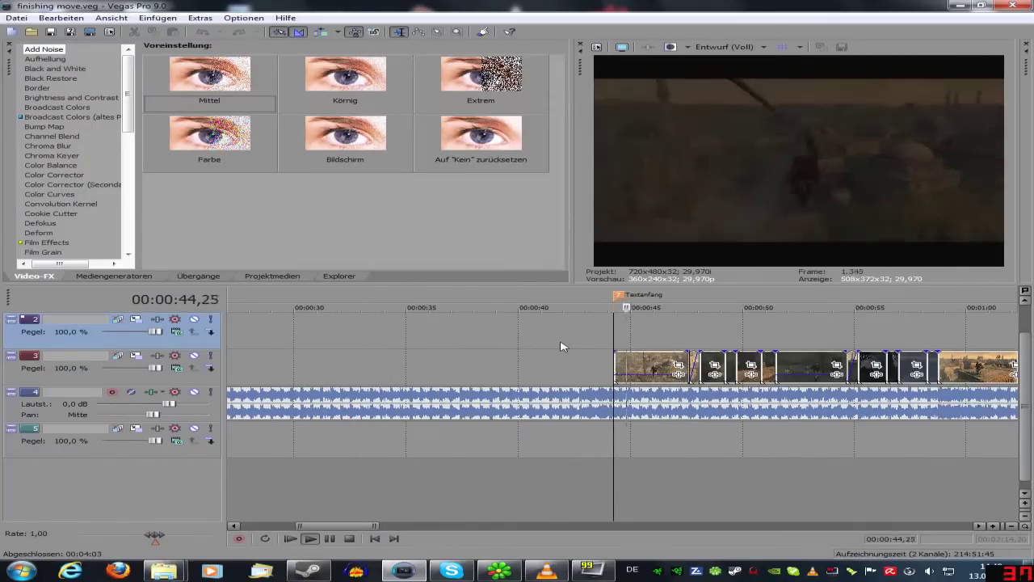
scroll(637, 330, "down", 6)
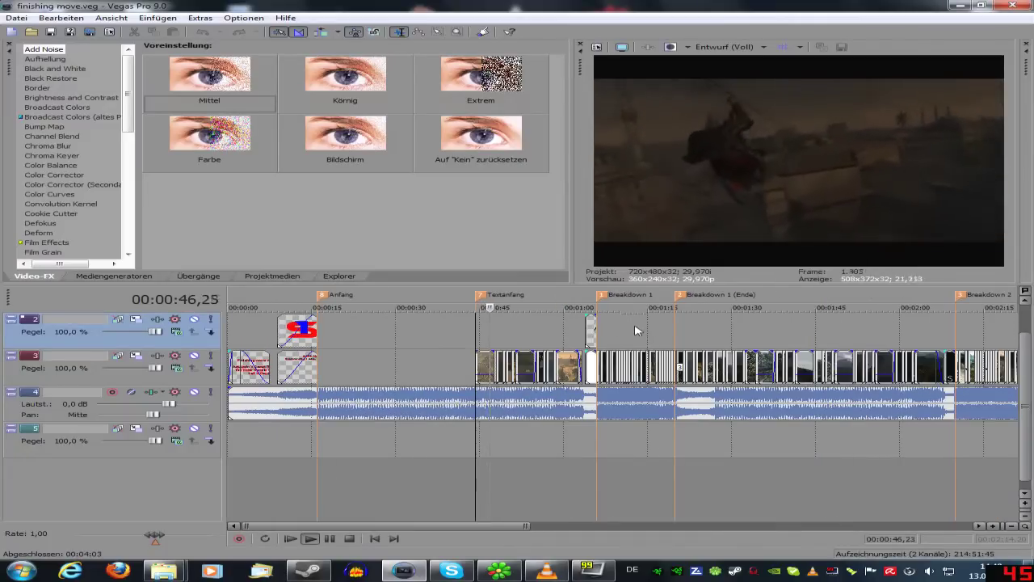
key("space")
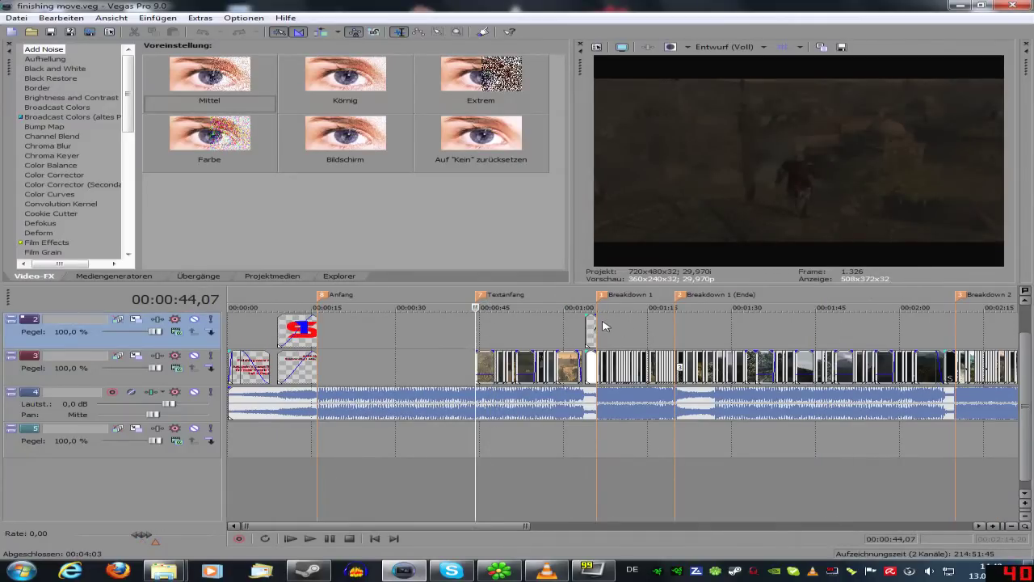
Play the fast-cut section from the Breakdown 1 marker at 00:01:05,26
left_click(598, 328)
scroll(614, 332, "up", 3)
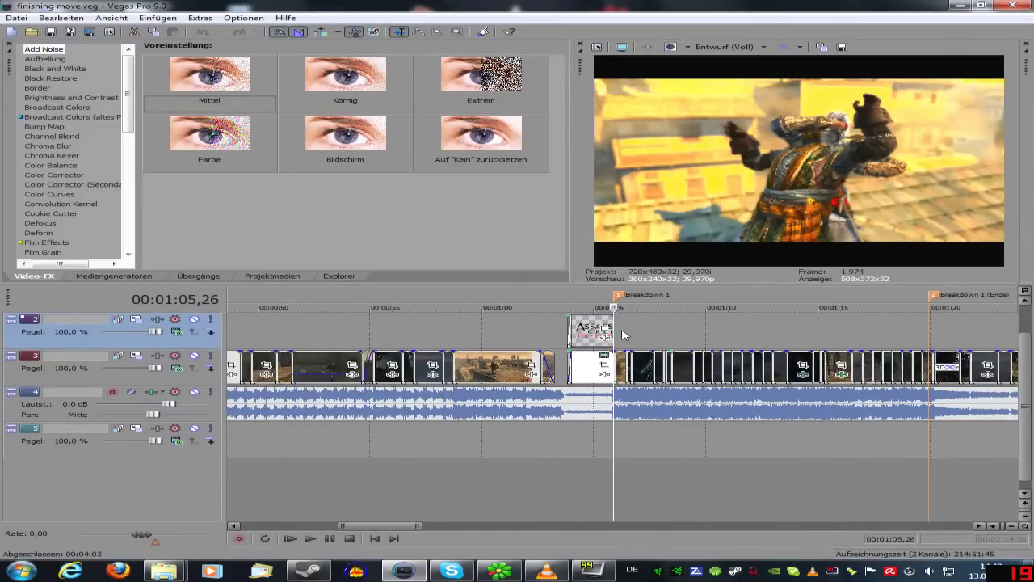
key("space")
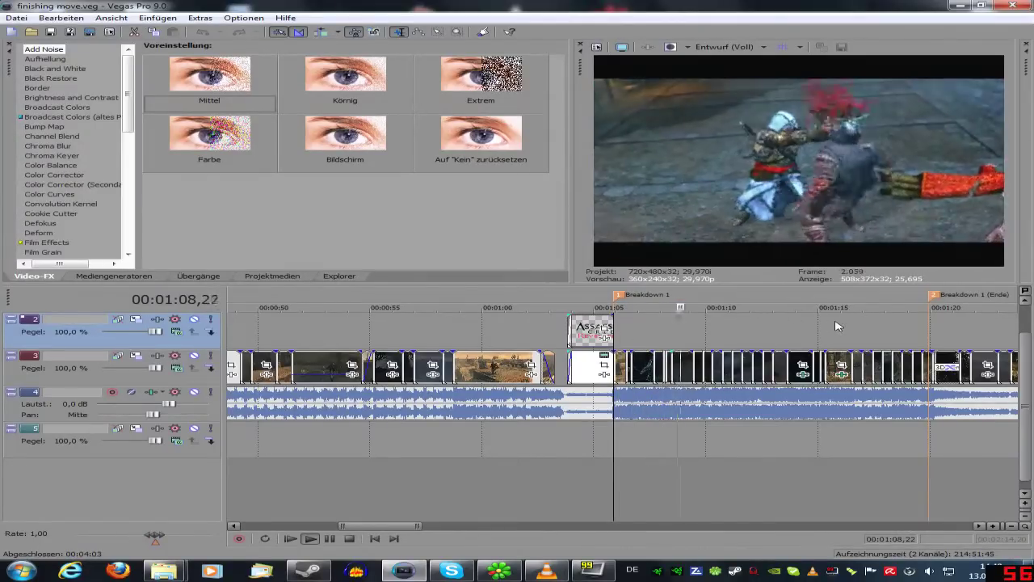
key("space")
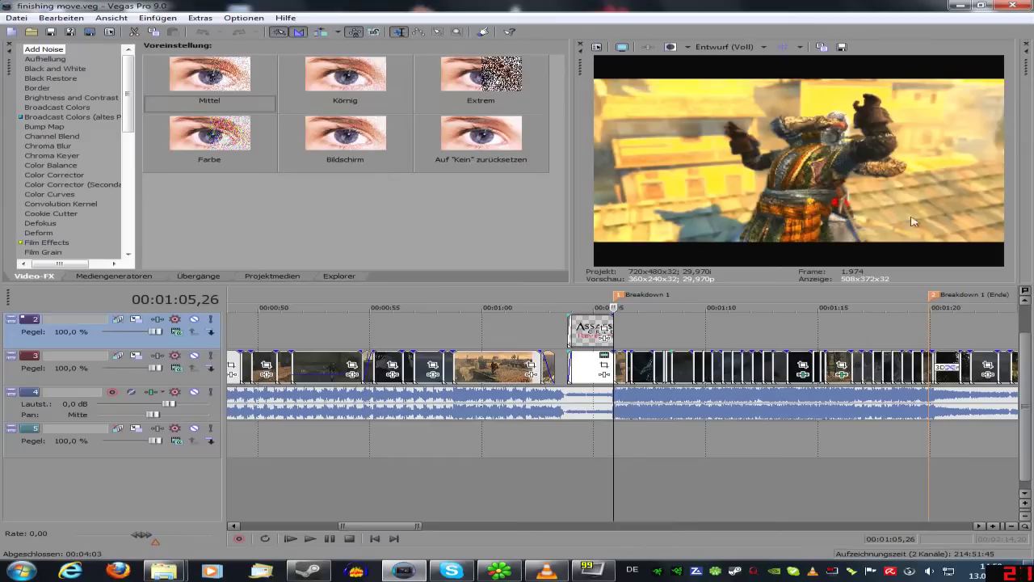
Play the transition at the Breakdown 1 (Ende) marker from 00:01:19,28
left_click(931, 342)
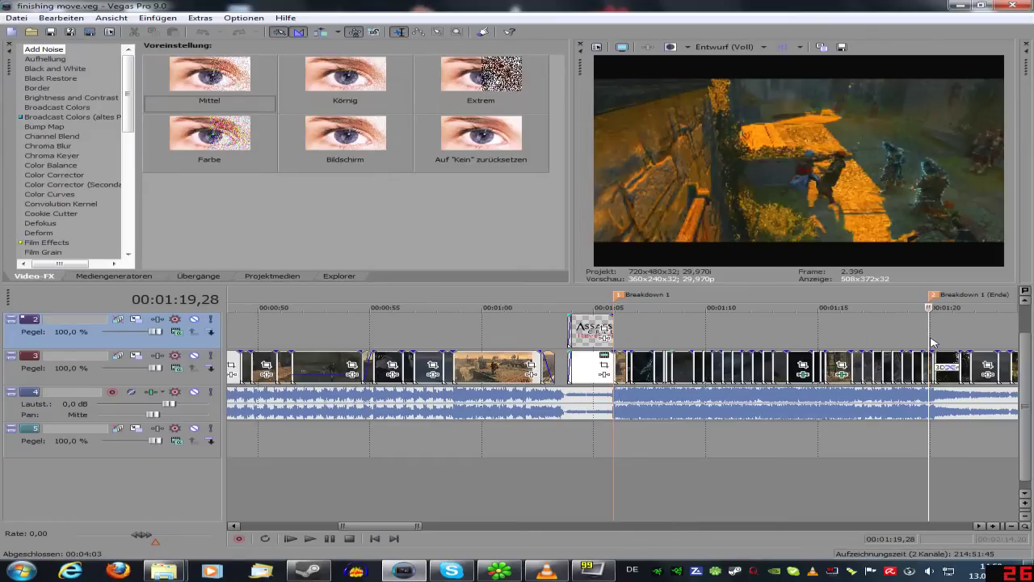
key("space")
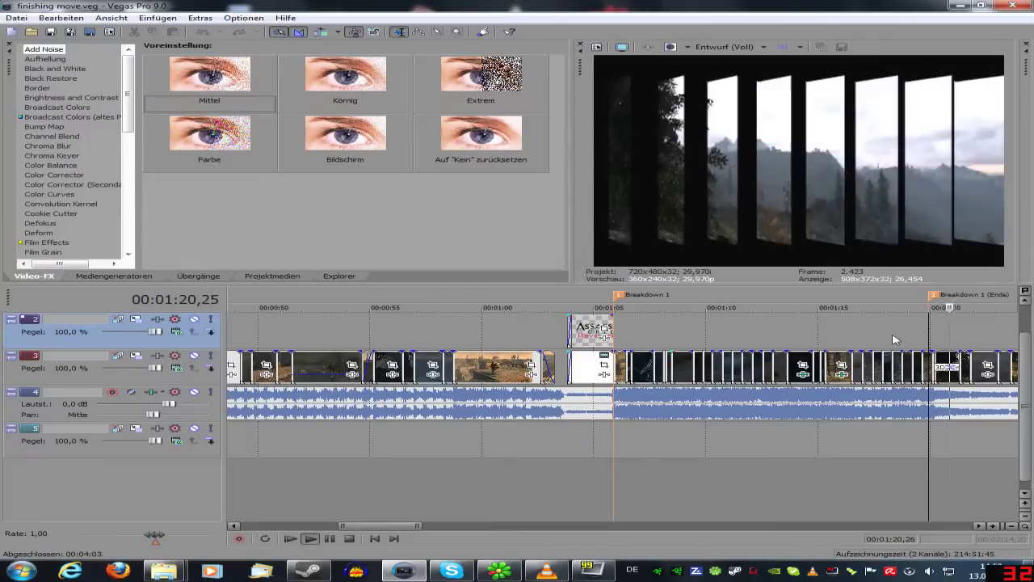
key("space")
scroll(895, 339, "down", 8)
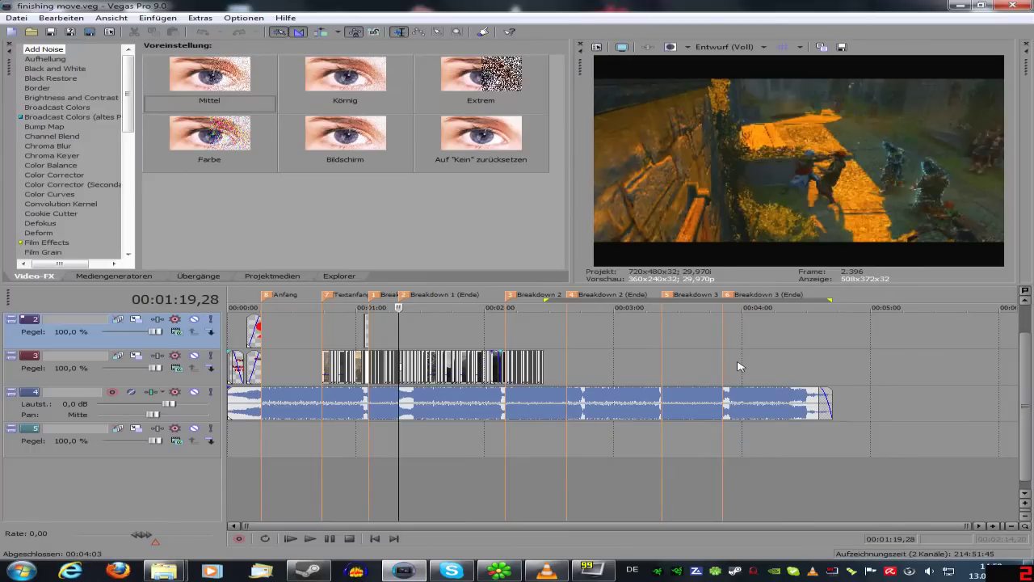
Examine the last clips in the Breakdown 2 section around 00:02:24,02
left_click(537, 341)
scroll(537, 341, "up", 10)
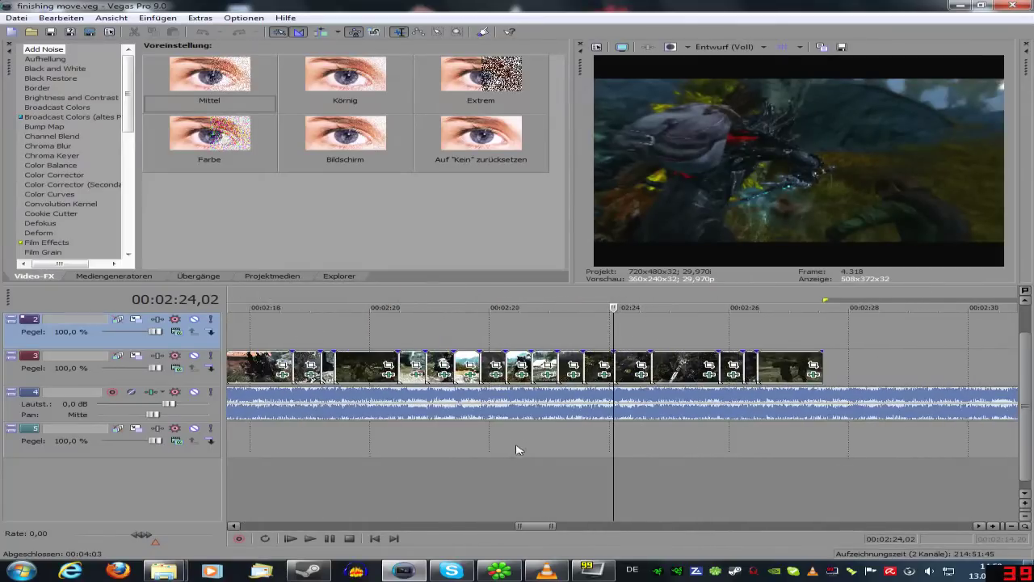
mouse_move(523, 527)
left_mouse_down()
mouse_move(338, 525)
mouse_move(339, 512)
mouse_move(531, 540)
left_mouse_up()
scroll(662, 460, "down", 2)
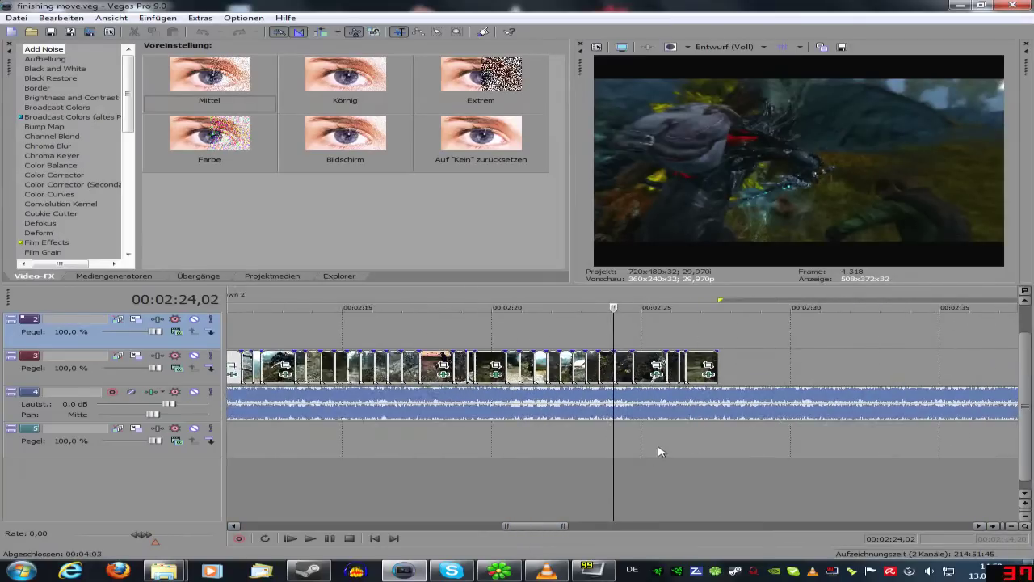
scroll(659, 451, "down", 3)
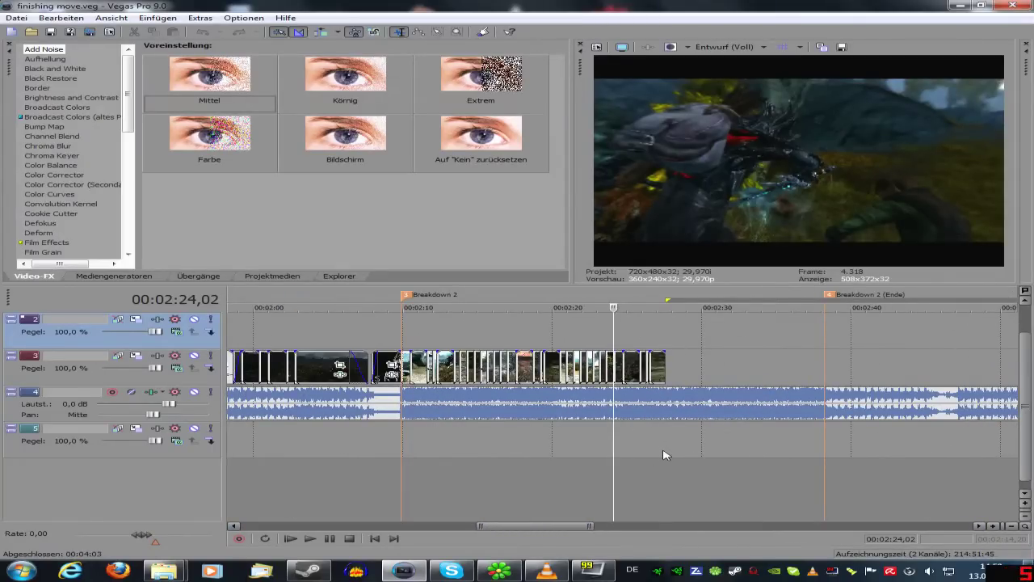
Play the last few clips from the cut at 00:02:24,21
left_click(641, 449)
scroll(619, 462, "up", 4)
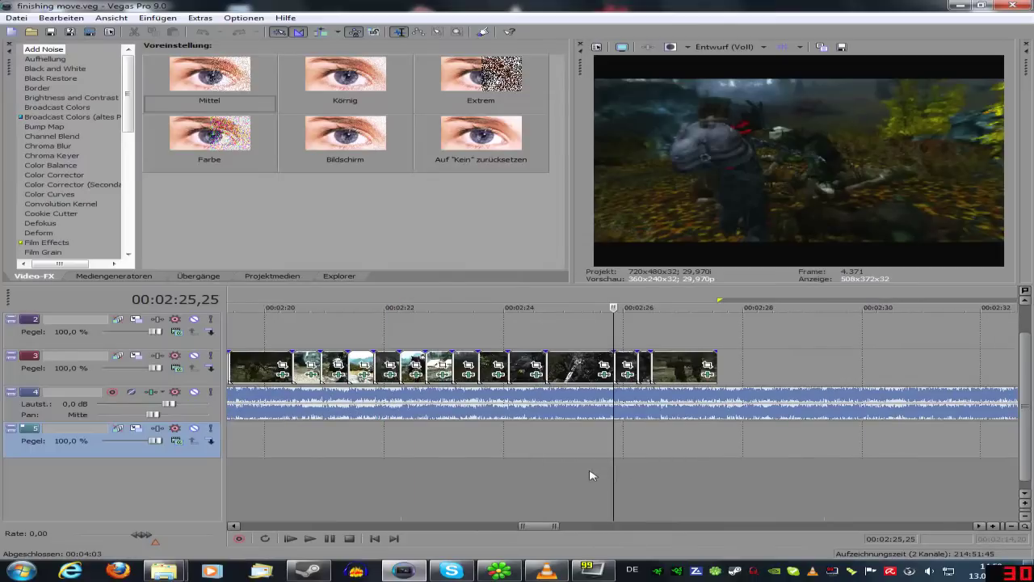
left_click(547, 455)
key("space")
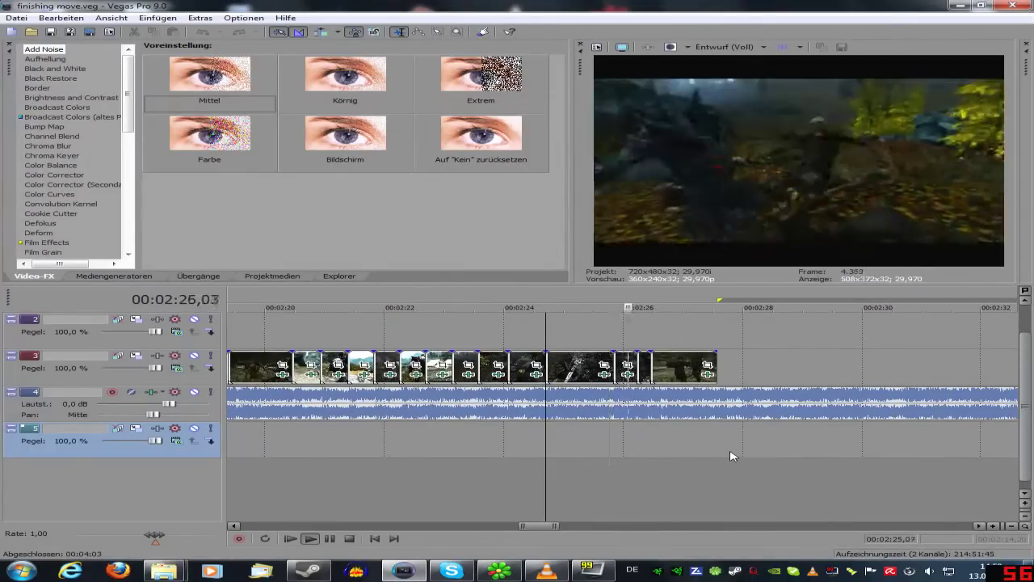
key("space")
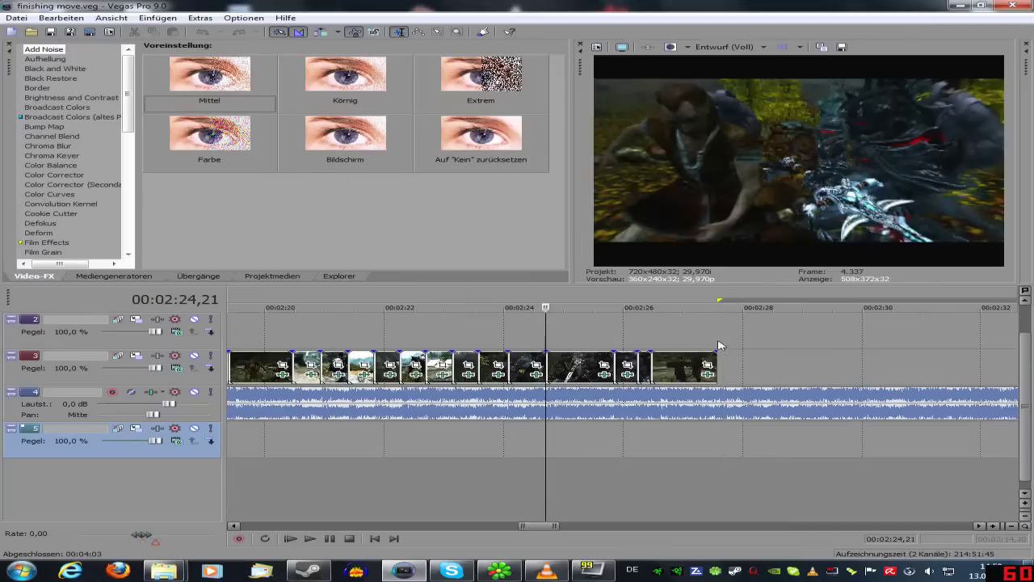
Play the music from the end of the last clip at 00:02:27,17
left_click(719, 346)
scroll(719, 348, "down", 3)
scroll(644, 361, "up", 3)
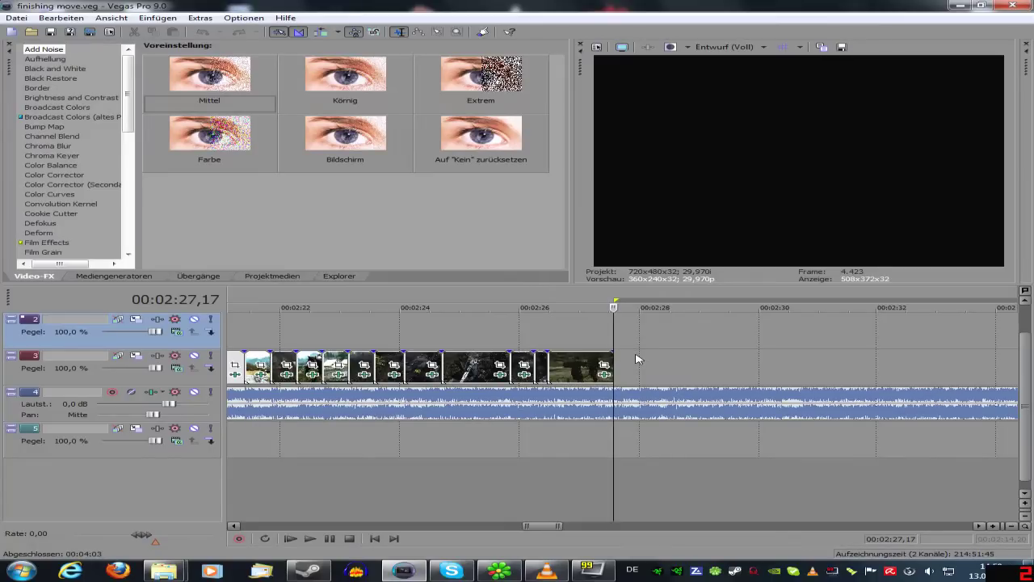
scroll(636, 359, "up", 2)
key("space")
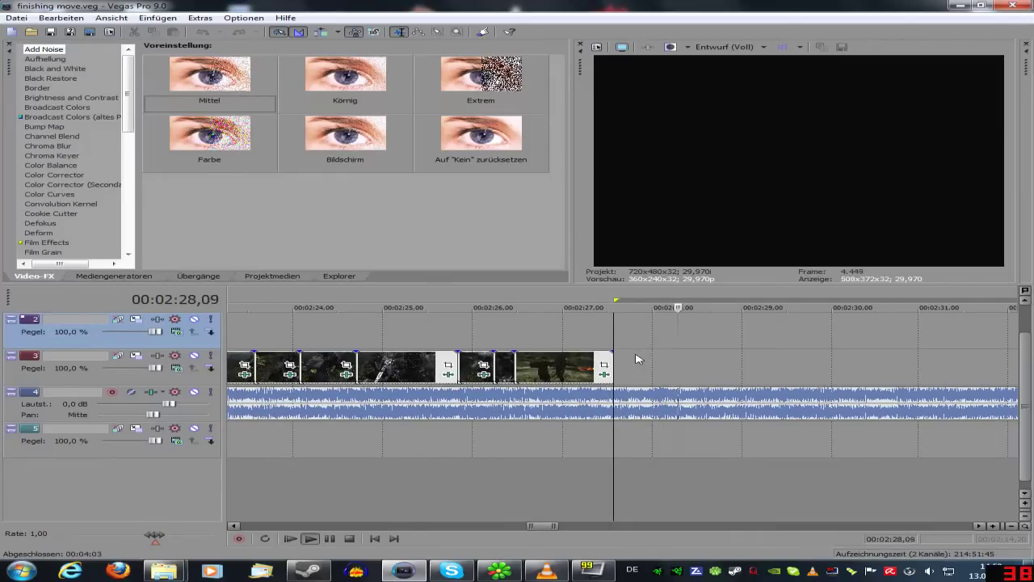
key("space")
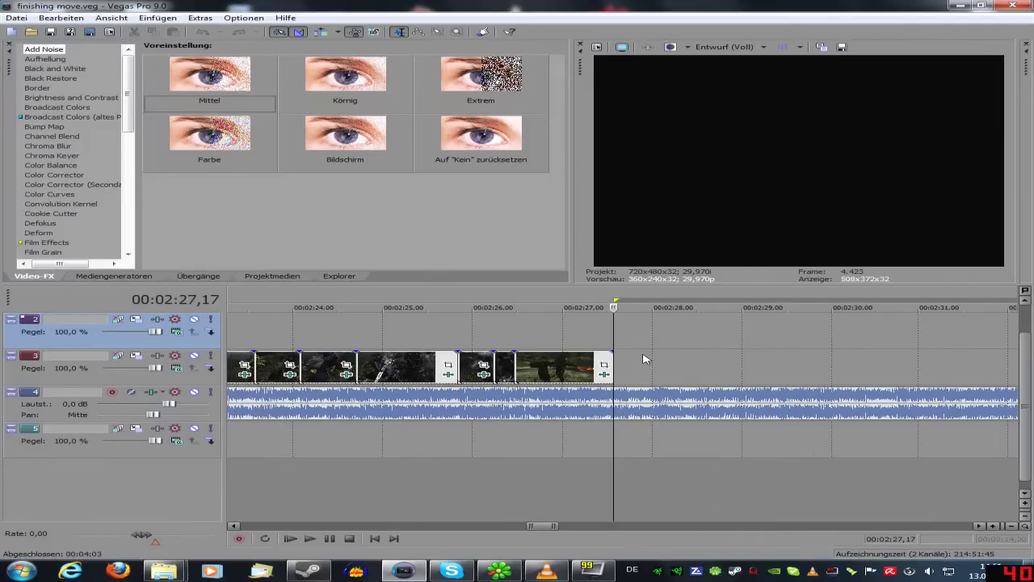
Look at the Fraps Videos folder in Windows Explorer, and return to the finishing move project in Vegas Pro
mouse_move(179, 571)
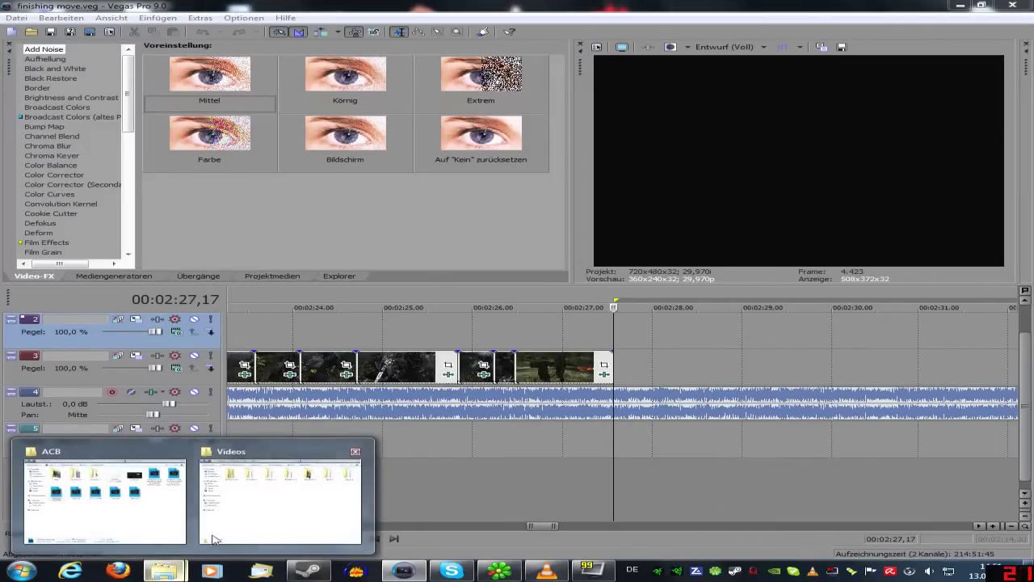
left_click(250, 465)
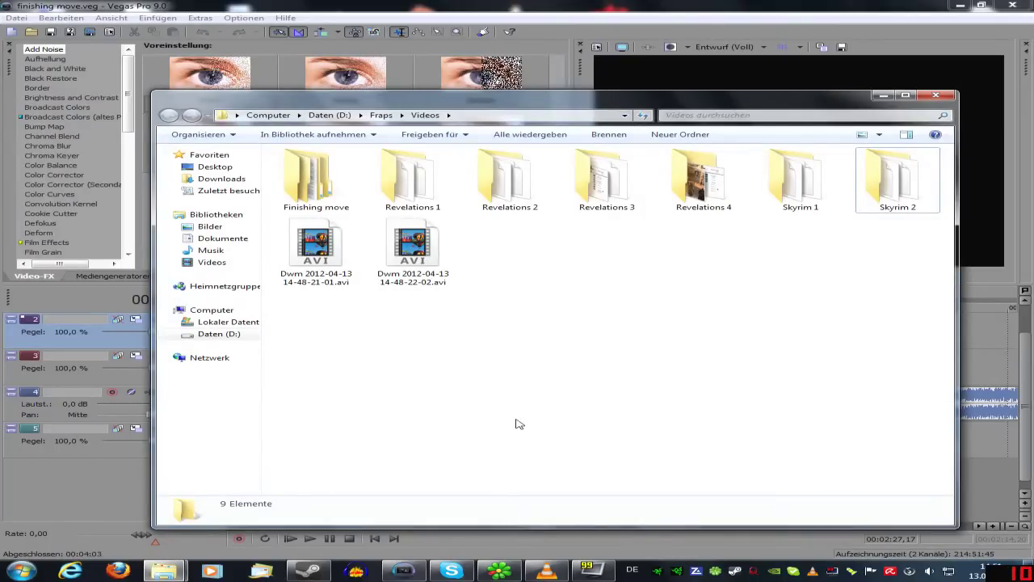
left_click(73, 5)
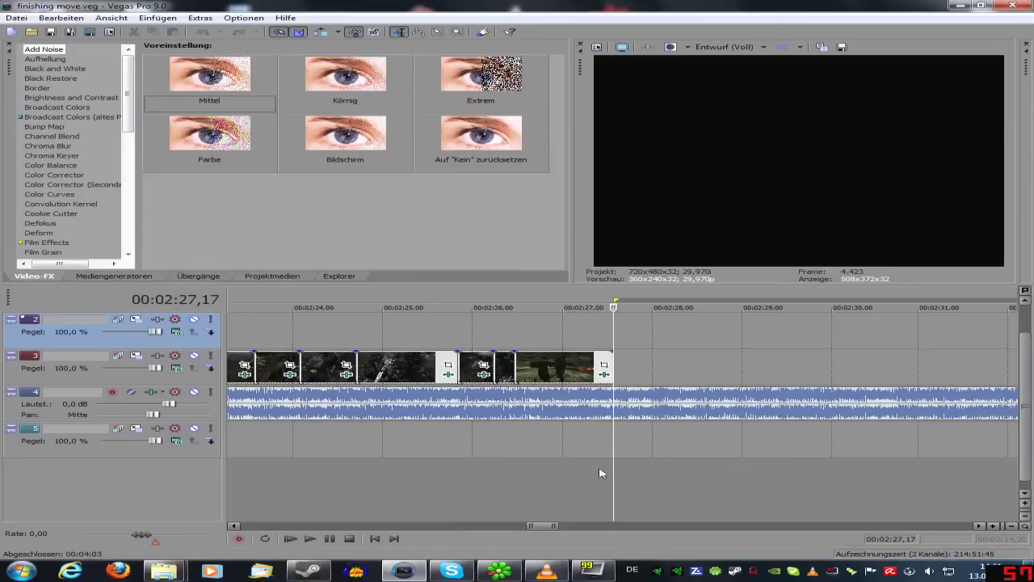
Replay the music after the end of the last clip to hear where the next beats fall
key("space")
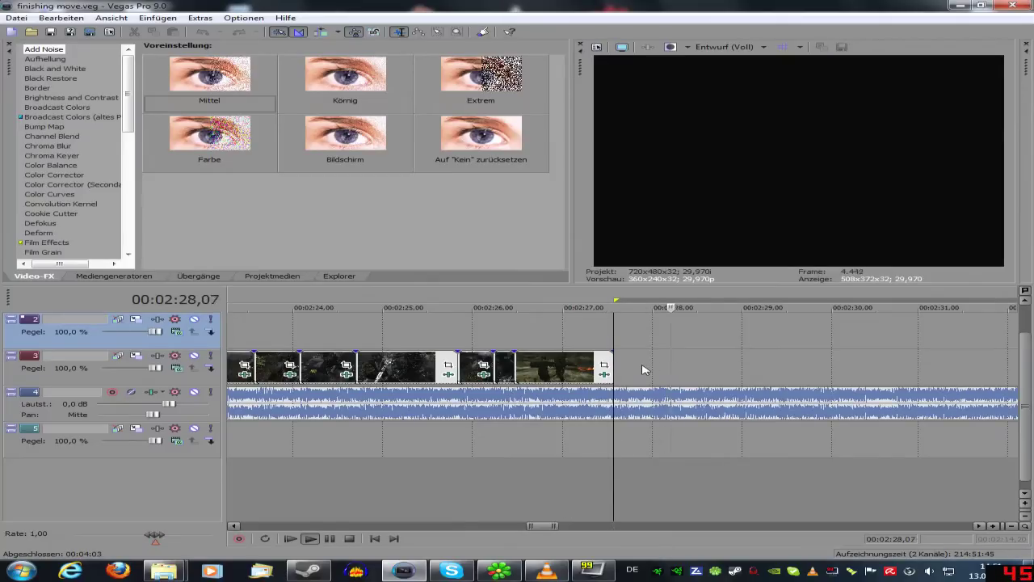
key("space")
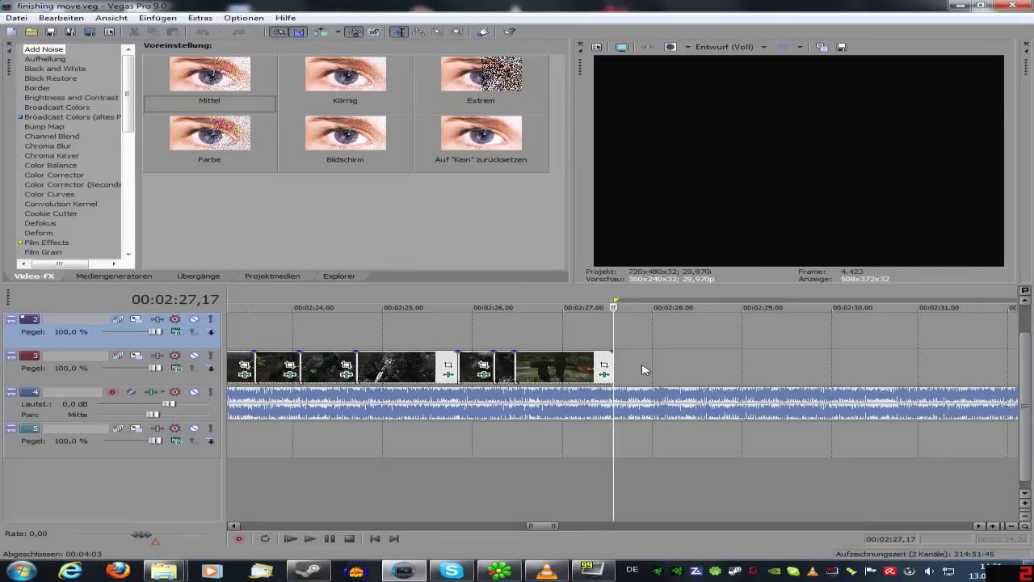
key("space")
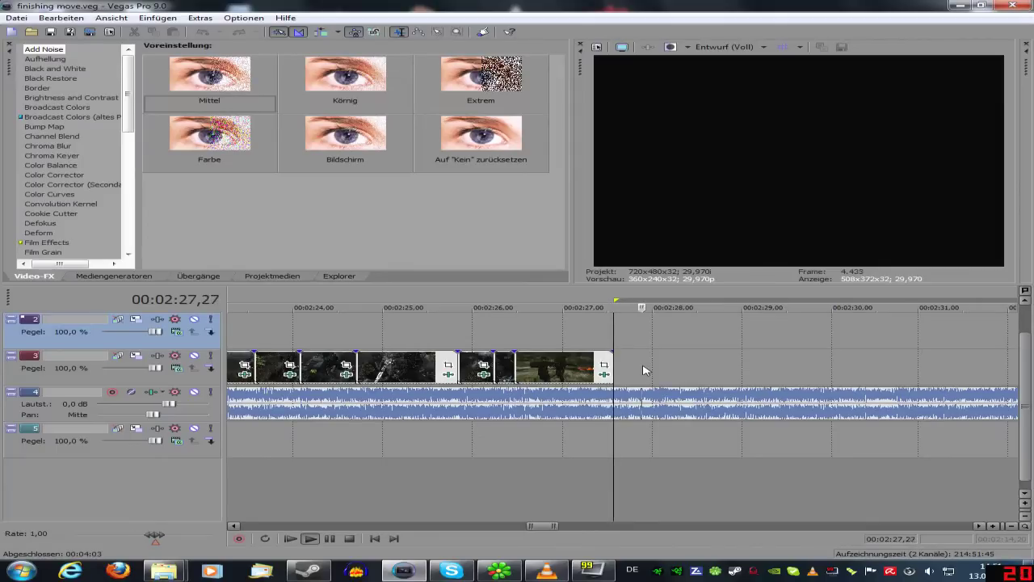
key("space")
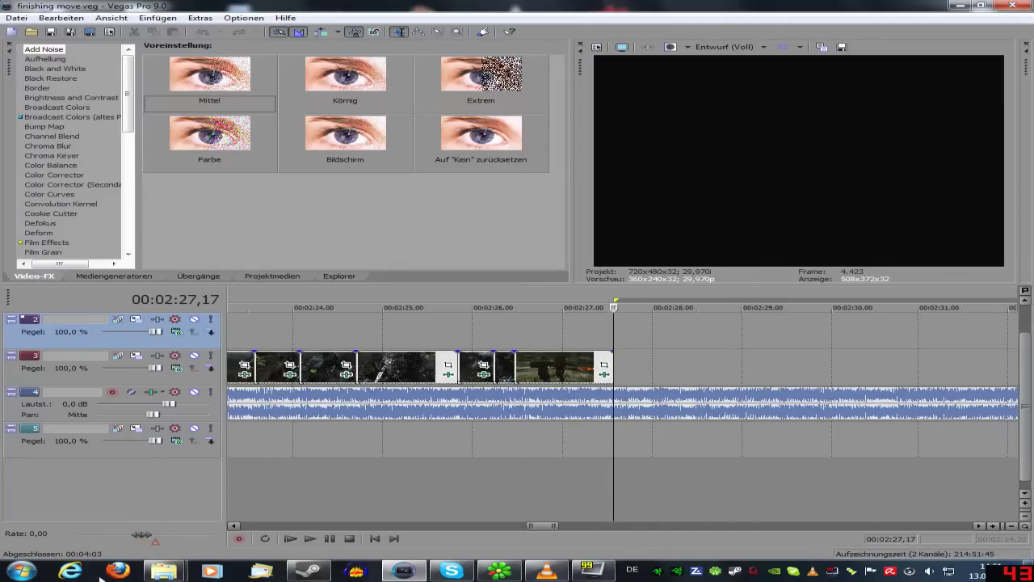
Switch to Windows Explorer and open the Finishing move folder inside Fraps Videos
mouse_move(165, 571)
left_click(246, 539)
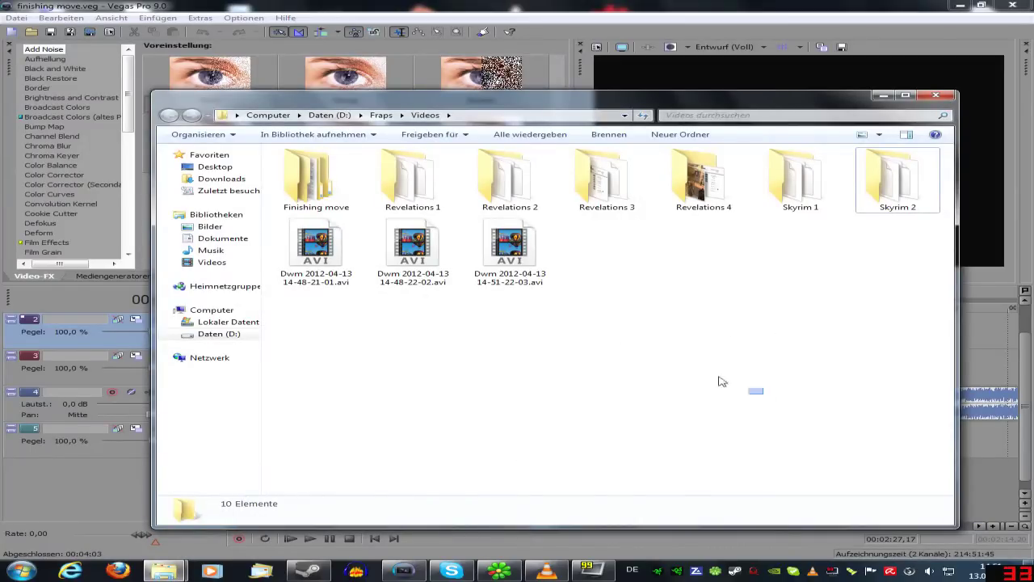
left_click_drag(721, 381, 337, 217)
left_click(649, 402)
double_click(340, 200)
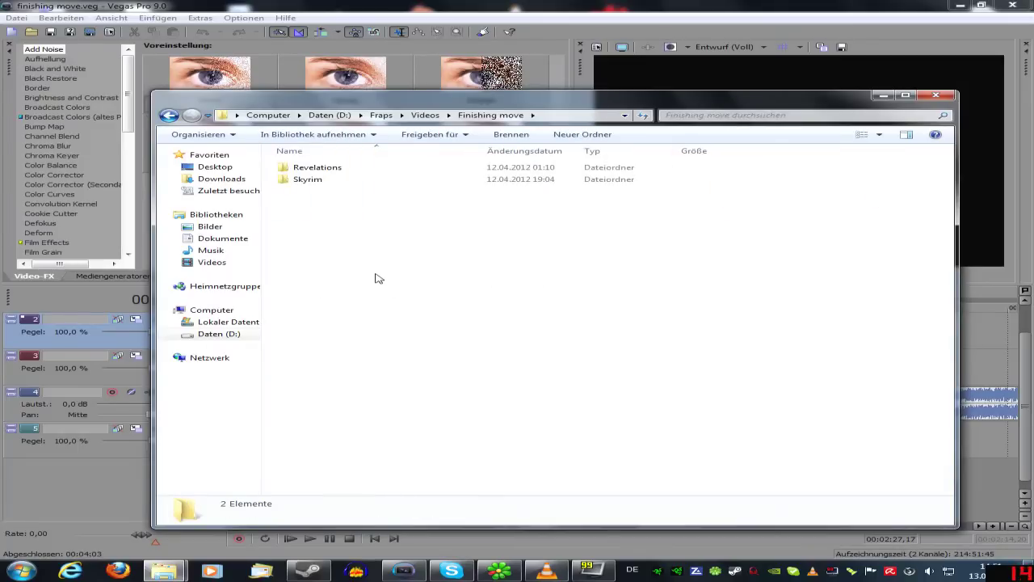
Look through the recordings in the Skyrim and Revelations folders, and return to the Finishing move folder
double_click(310, 181)
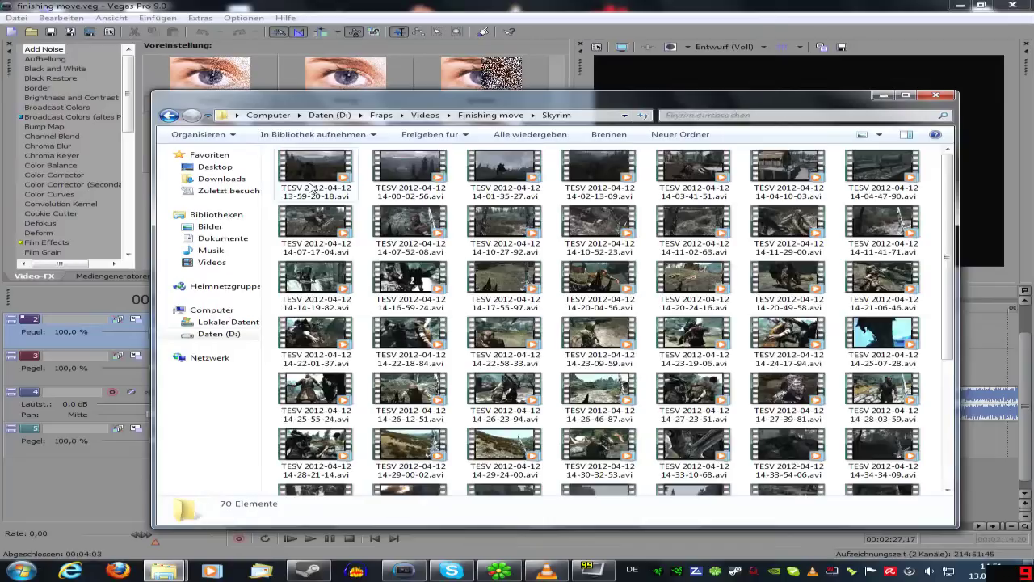
left_click(170, 117)
double_click(280, 169)
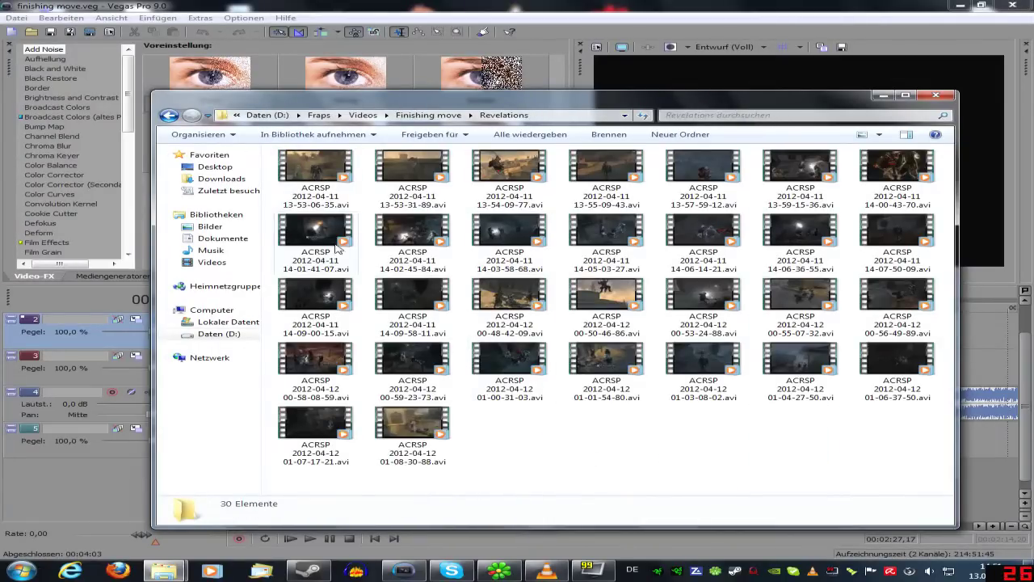
left_click(170, 117)
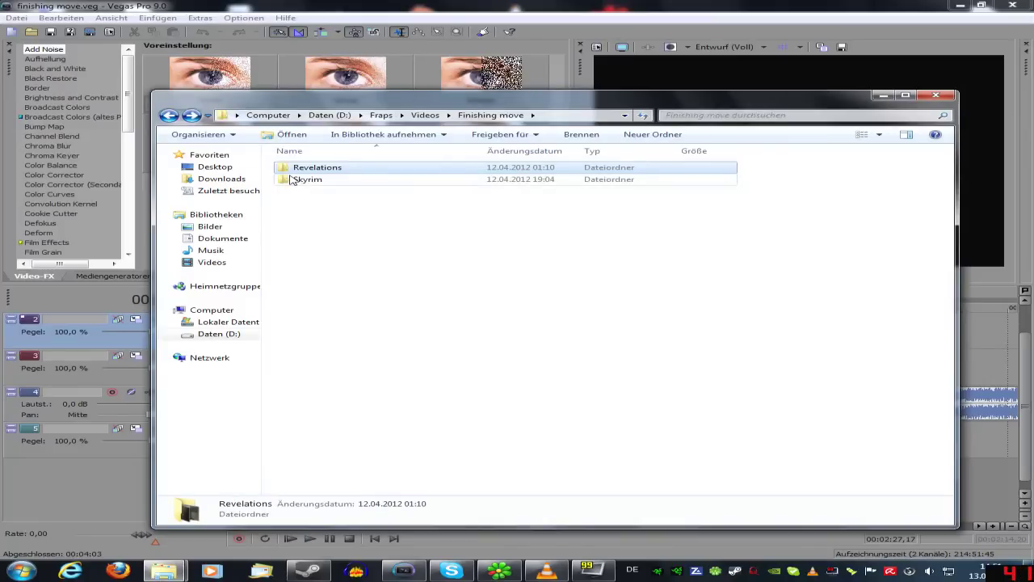
double_click(287, 181)
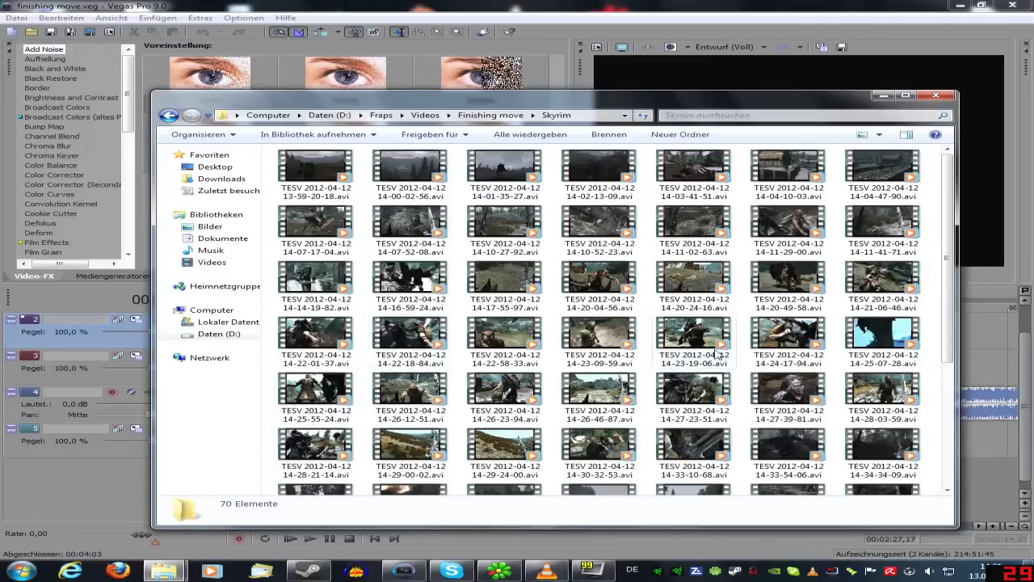
double_click(773, 347)
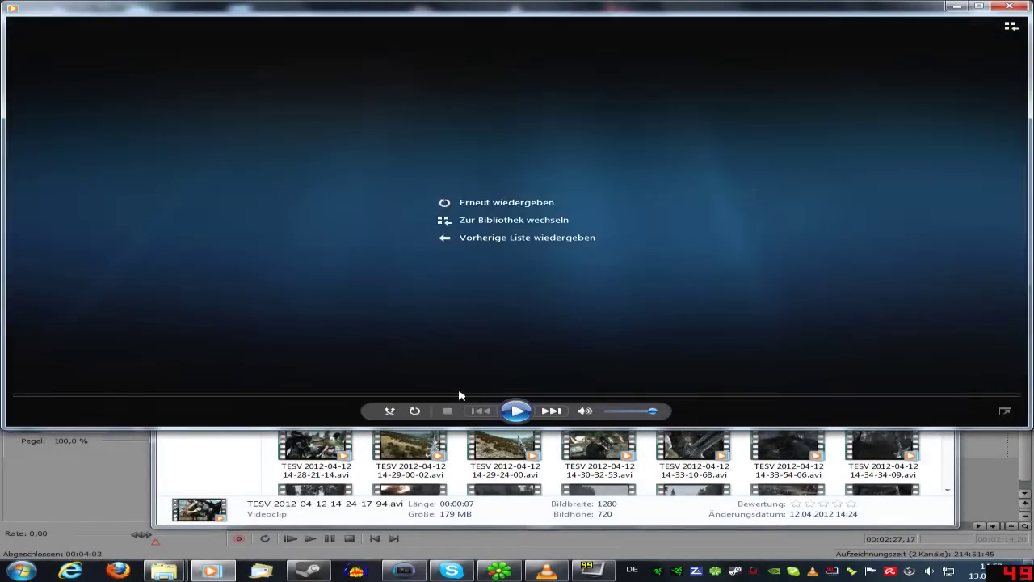
left_click(518, 409)
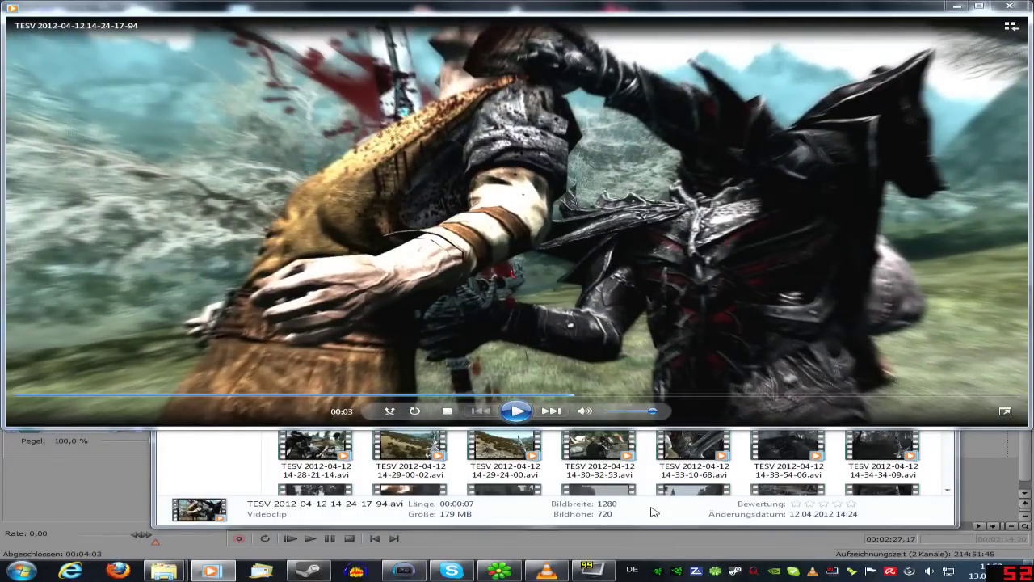
left_click(654, 511)
left_click_drag(797, 339, 619, 367)
right_click(635, 370)
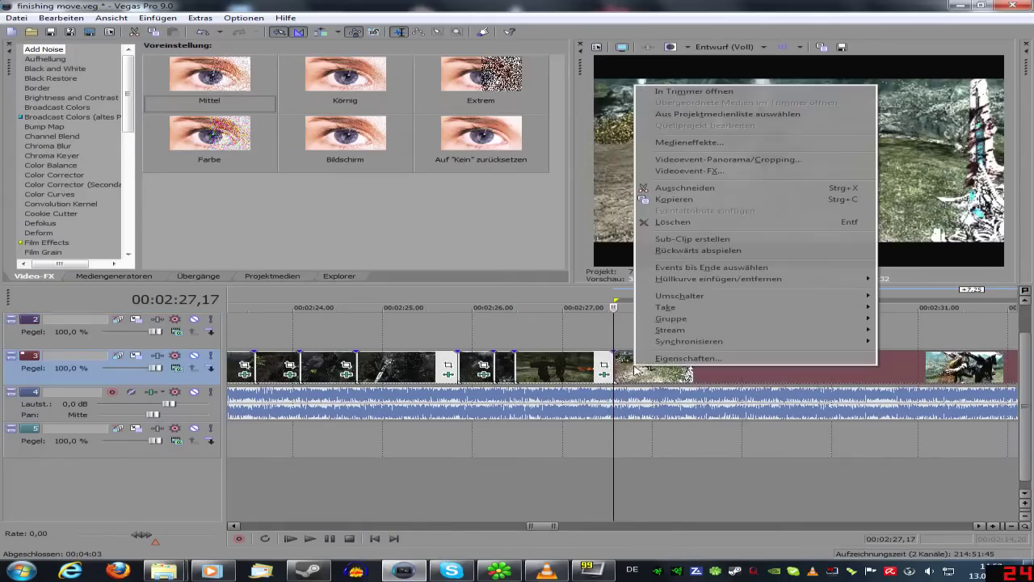
mouse_move(716, 297)
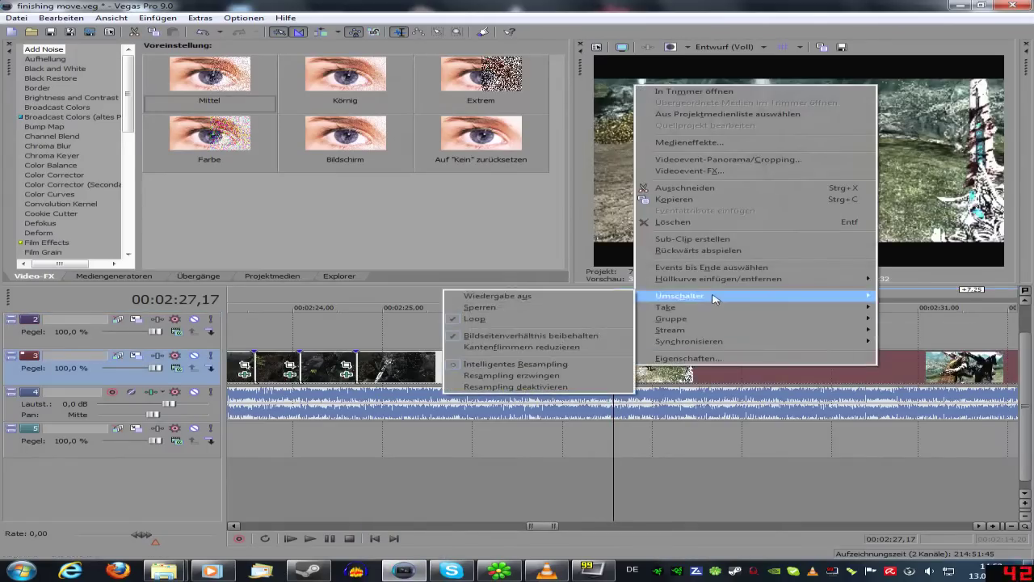
left_click(565, 390)
Find the start of the finishing move in the new clip and split the clip at 00:02:30,14
left_click(710, 368)
scroll(705, 368, "down", 2)
left_click(702, 368)
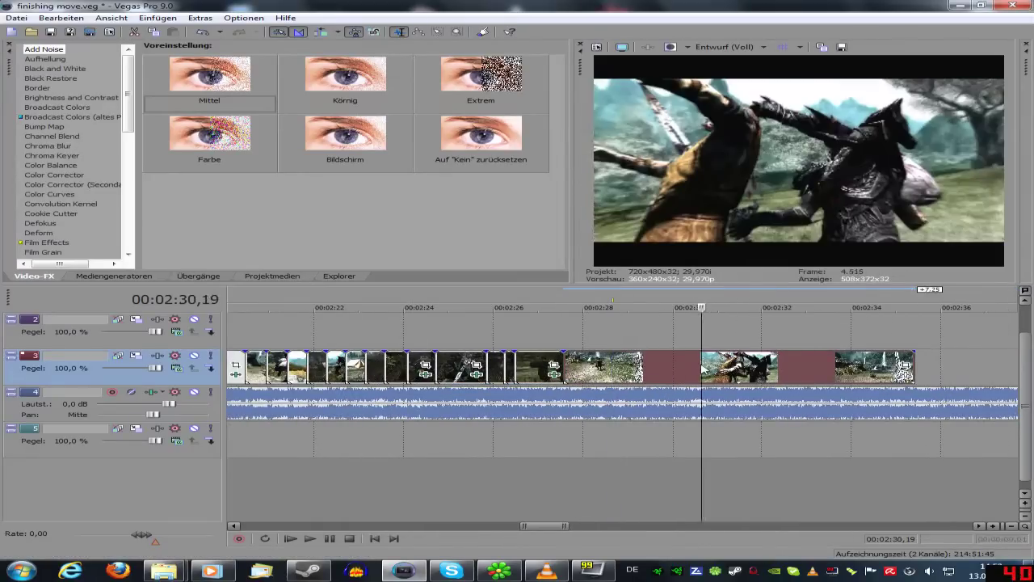
key("Left")
key("Left")
key("Left")
key("Left")
key("Left")
key("Left")
key("Left")
key("Left")
key("Left")
key("Left")
key("Left")
key("Left")
key("Left")
key("Left")
key("Left")
key("Left")
key("space")
key("Right")
key("Right")
key("Right")
key("Right")
key("Right")
key("Right")
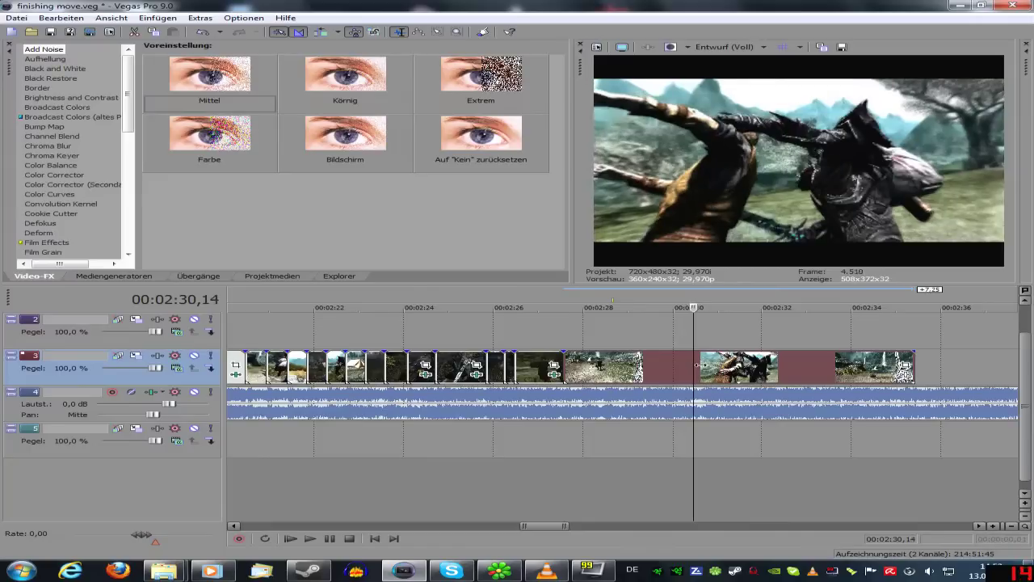
key("s")
Delete the part before the cut and move the remaining clip up against the previous clip at 00:02:27,17
left_click(630, 374)
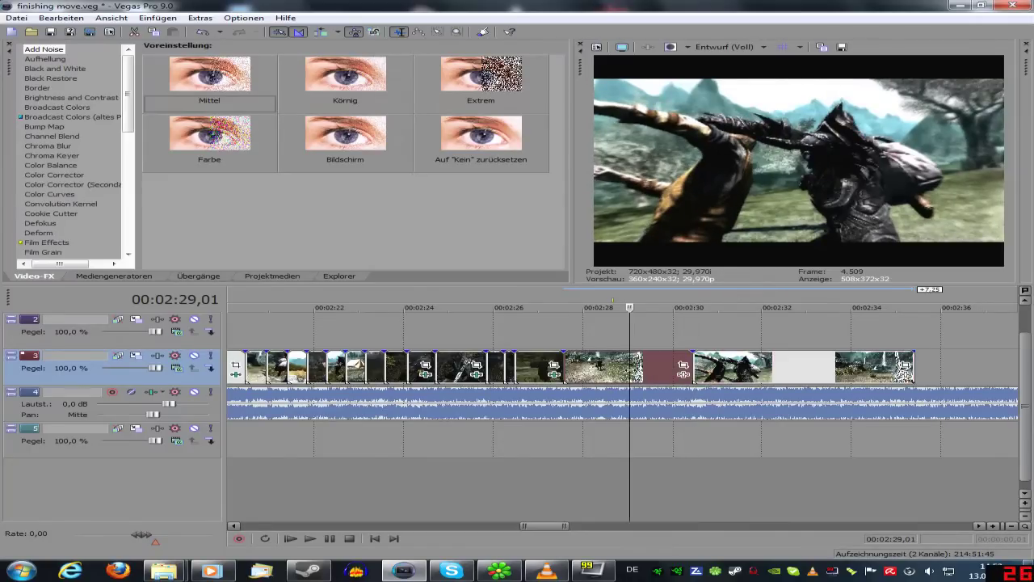
key("Delete")
left_click_drag(734, 375, 606, 368)
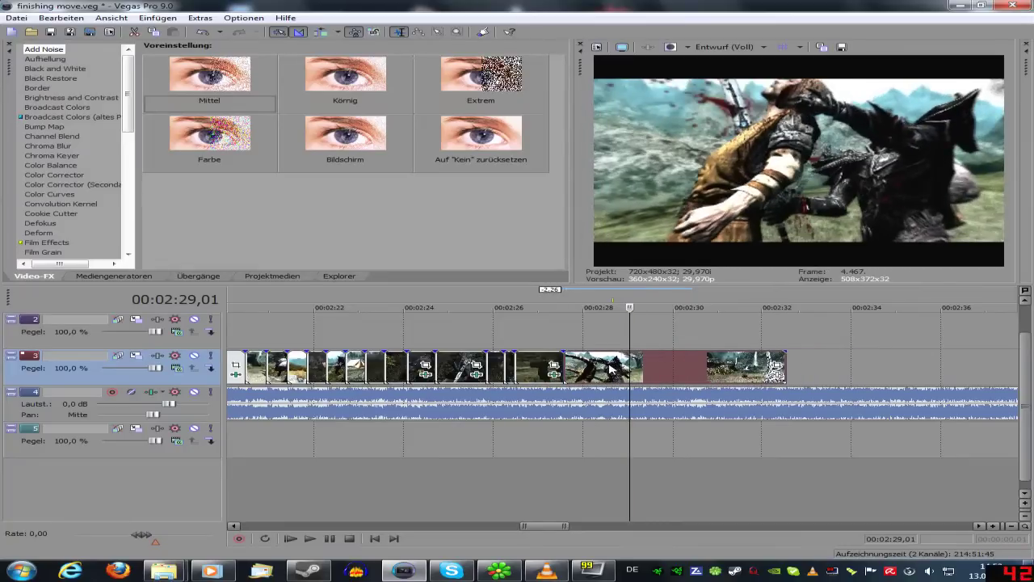
Play the transition into the new clip from 00:02:26,01 to check it against the music
left_click(495, 340)
scroll(518, 349, "up", 3)
key("space")
scroll(582, 355, "down", 2)
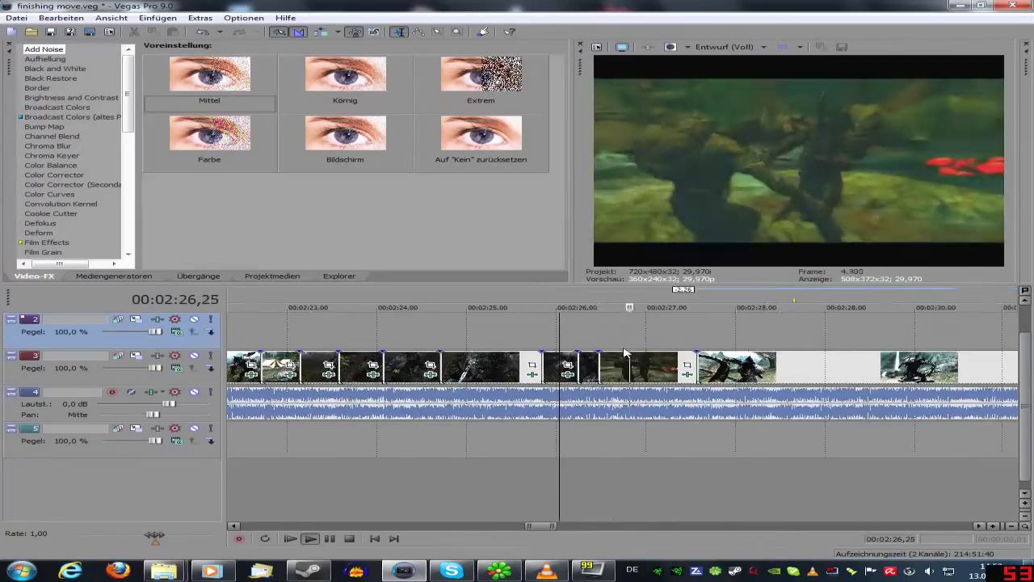
key("space")
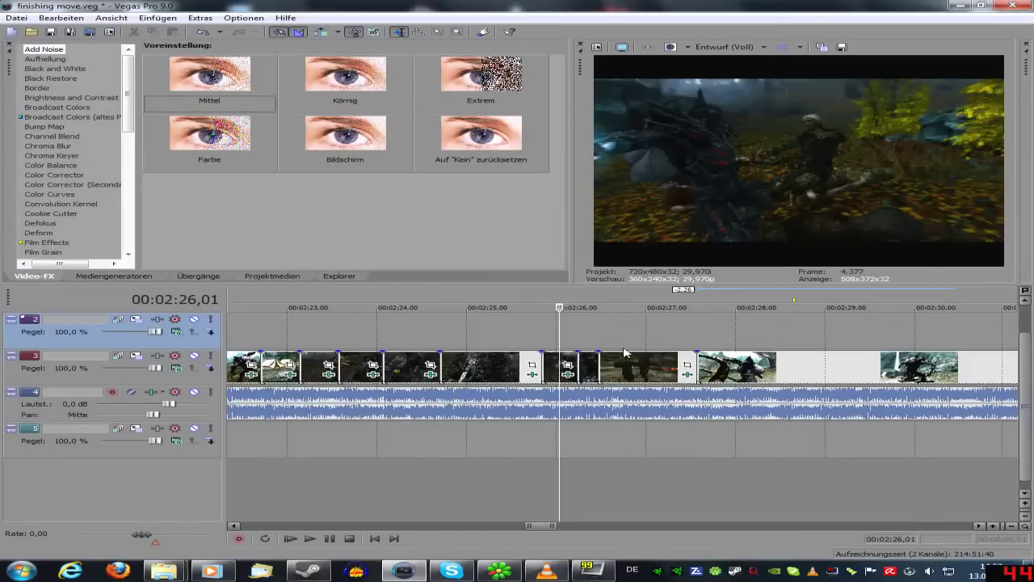
key("space")
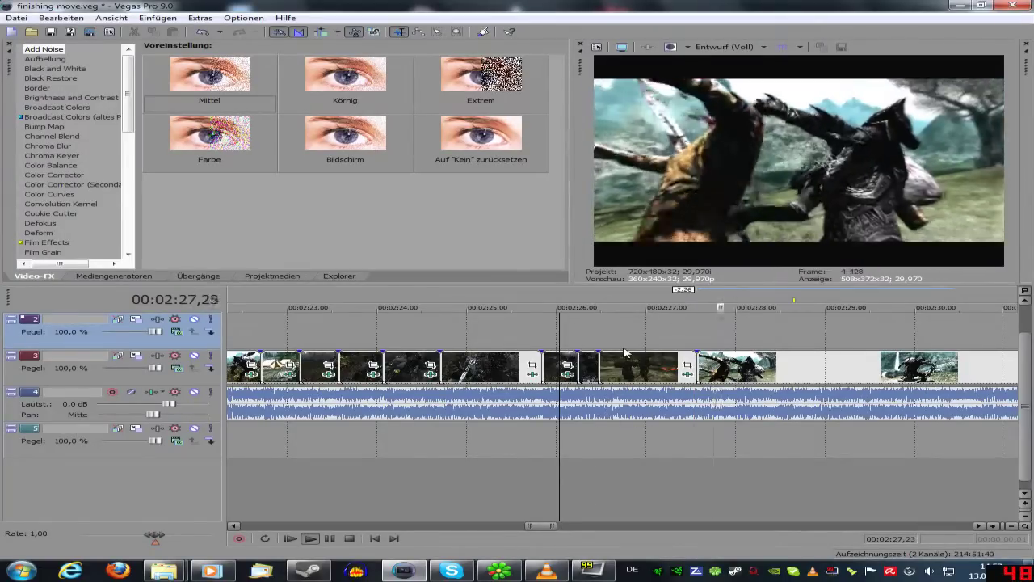
key("space")
Locate the next beat by playing the new clip, split the clip at 00:02:28,00 and delete the part after the cut
left_click(694, 367)
scroll(738, 378, "up", 1)
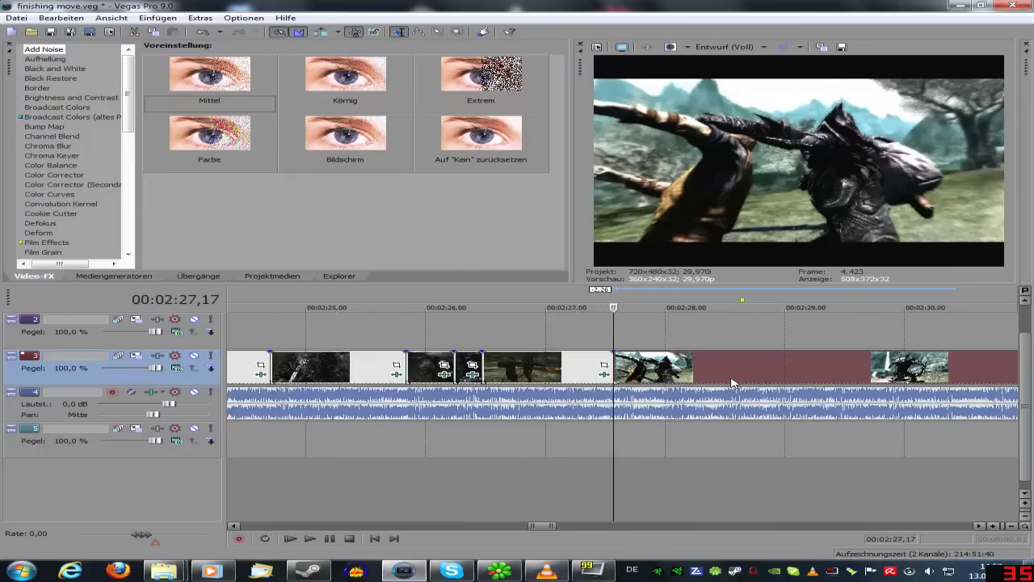
key("space")
key("space")
key("space")
key("space")
left_click(661, 382)
scroll(661, 404, "up", 2)
key("space")
key("space")
key("space")
key("space")
key("Right")
key("space")
key("space")
key("s")
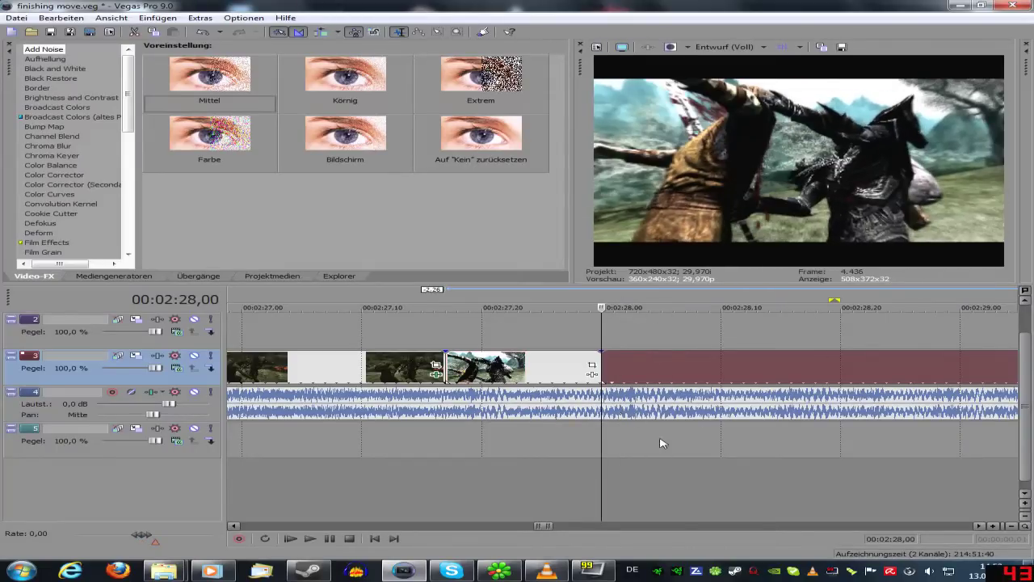
key("Delete")
Apply the Sony Color Corrector effect to the trimmed clip with the saturation set to 3.000
left_click(523, 362)
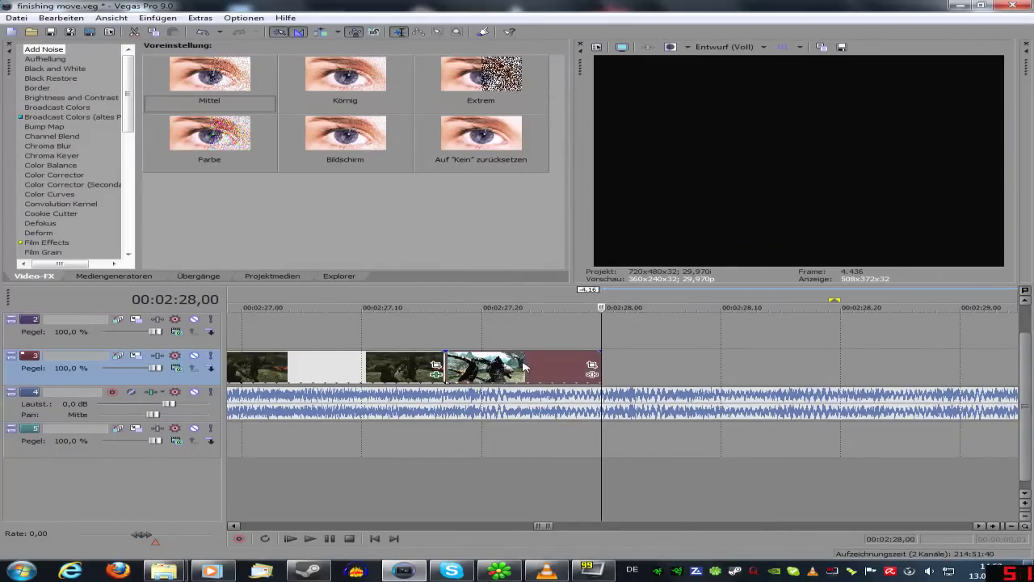
key("Left")
key("Left")
key("Left")
key("Left")
key("Left")
key("Left")
key("Left")
left_click(594, 375)
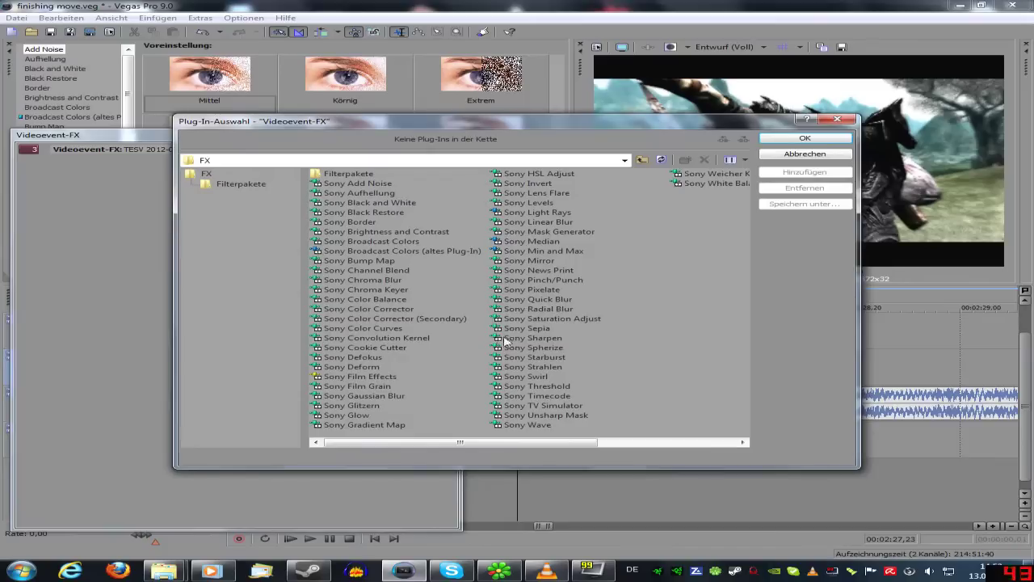
left_click(411, 310)
left_click(766, 140)
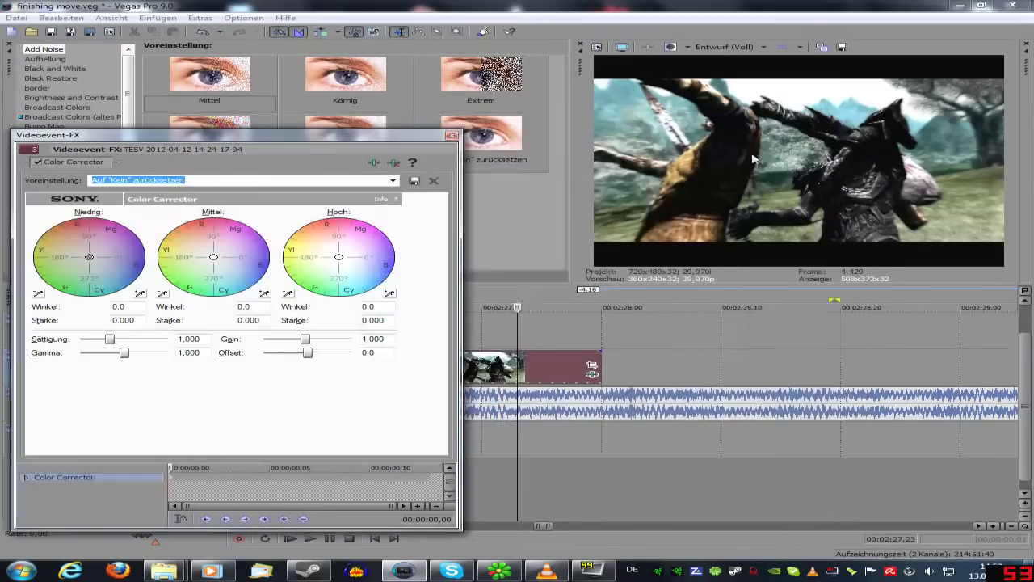
left_click_drag(121, 340, 240, 342)
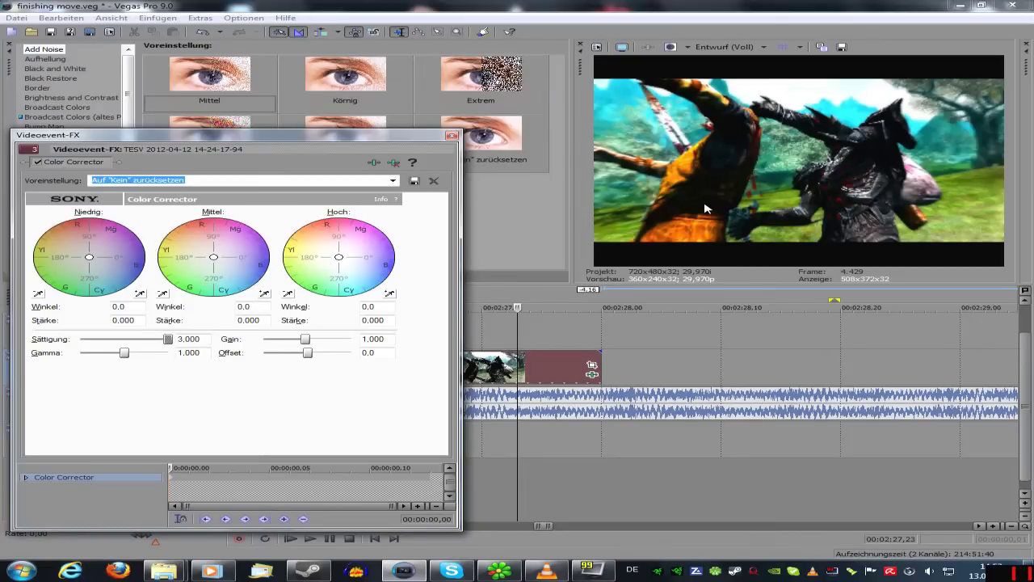
left_click(451, 136)
Step through the color-corrected clip frame by frame to check its look
left_click(502, 362)
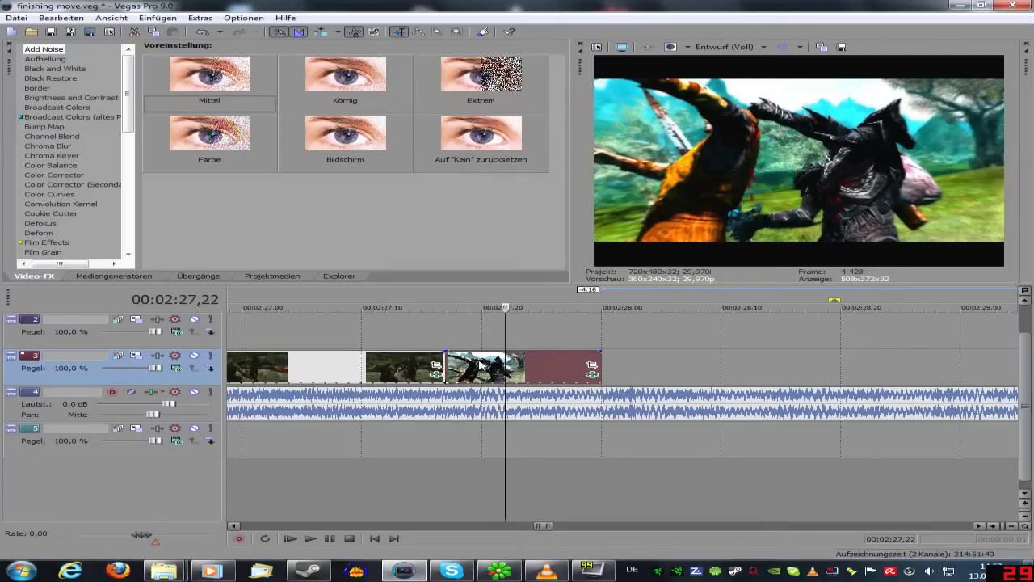
key("Right")
key("Right")
key("Right")
key("Right")
key("Right")
key("Right")
key("Right")
key("Right")
key("Right")
key("Right")
key("Left")
key("Left")
key("Left")
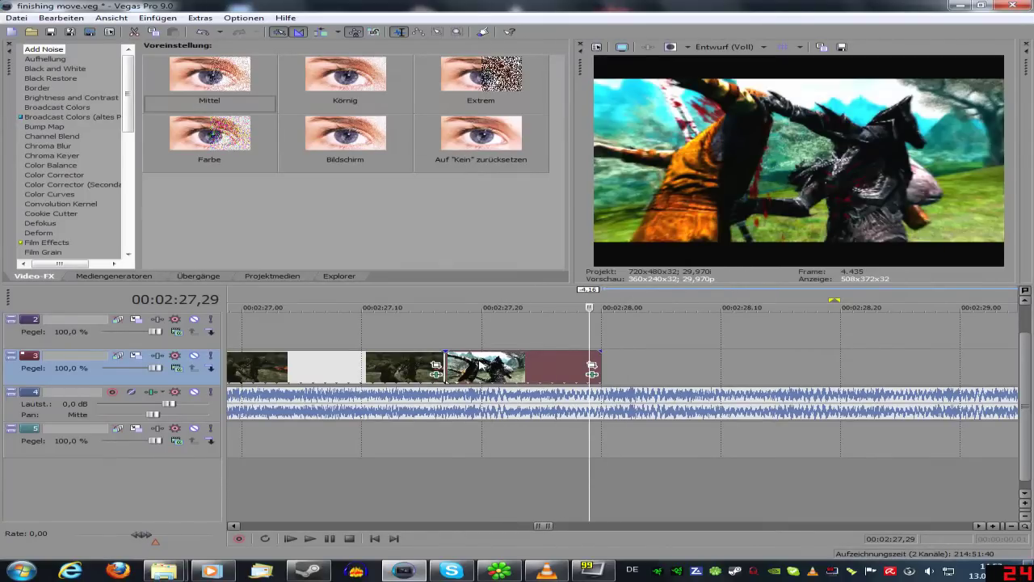
Play the last two clips from the cut at 00:02:26,14
scroll(397, 393, "down", 3)
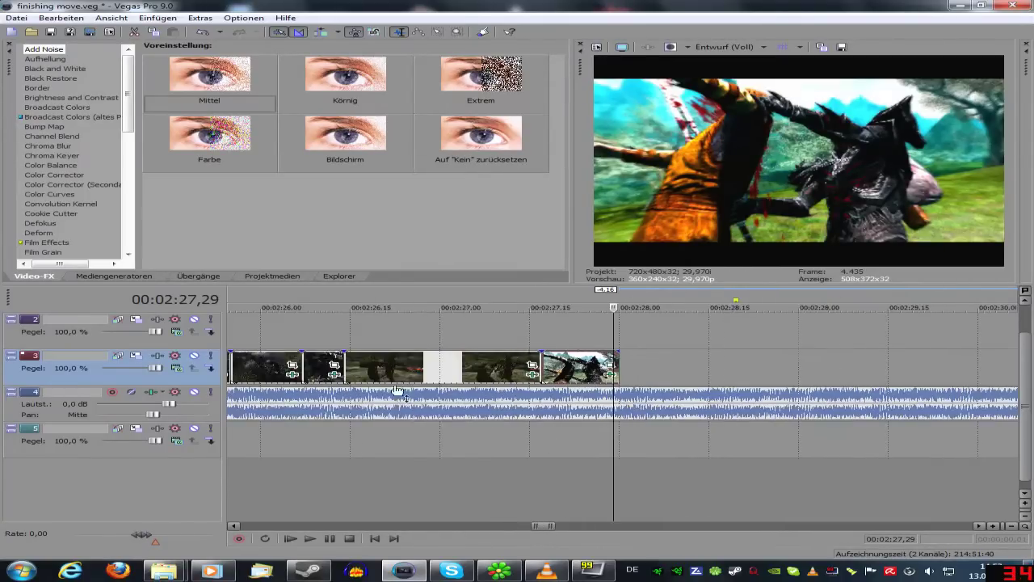
left_click(434, 346)
key("space")
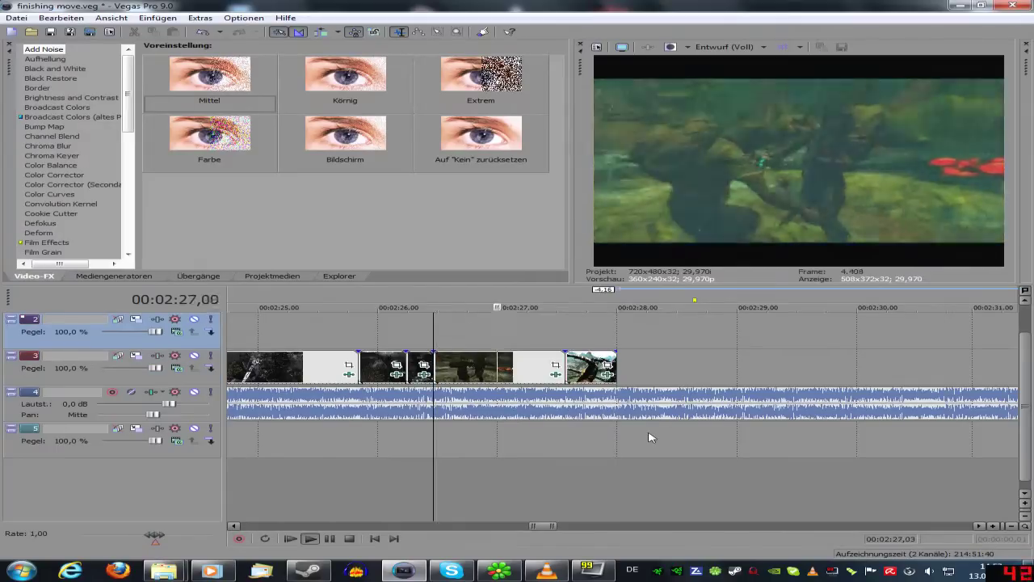
key("space")
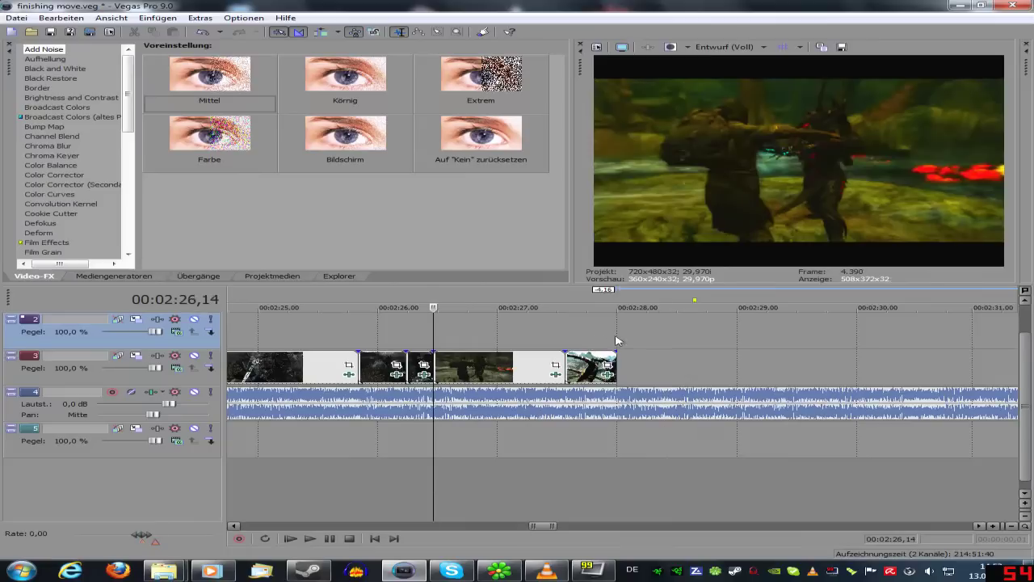
left_click(617, 338)
mouse_move(164, 570)
left_click(281, 501)
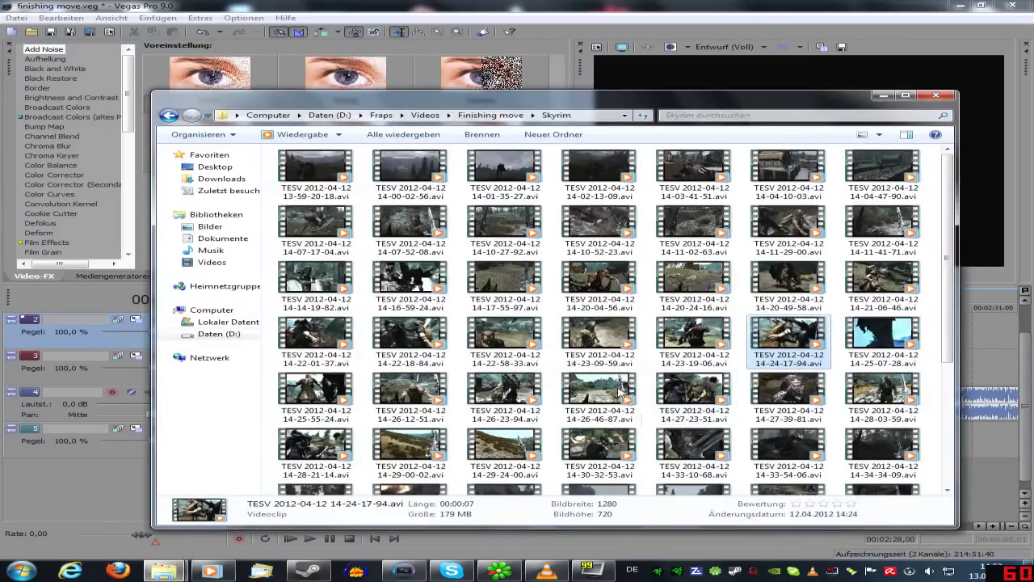
double_click(324, 395)
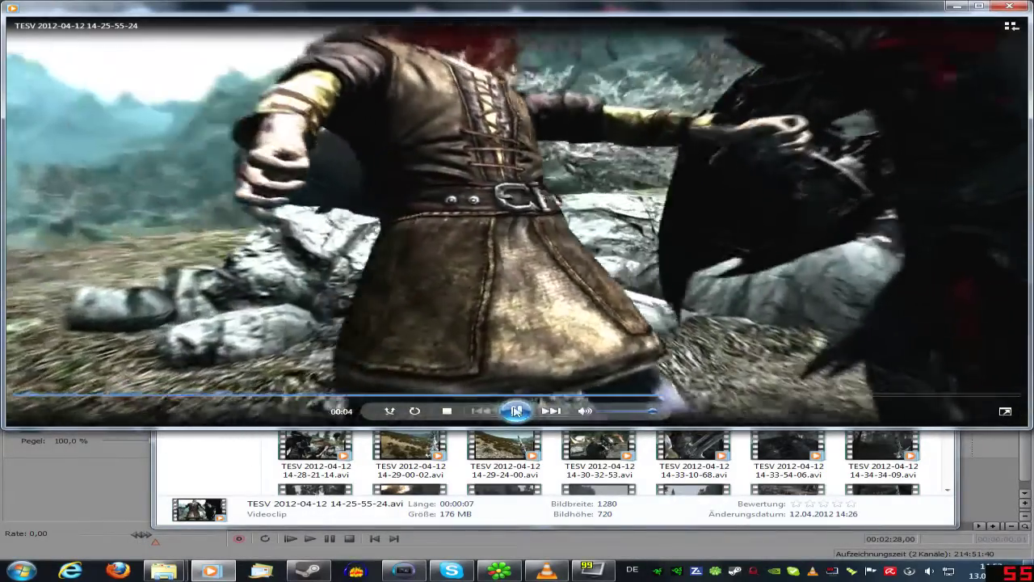
left_click(655, 306)
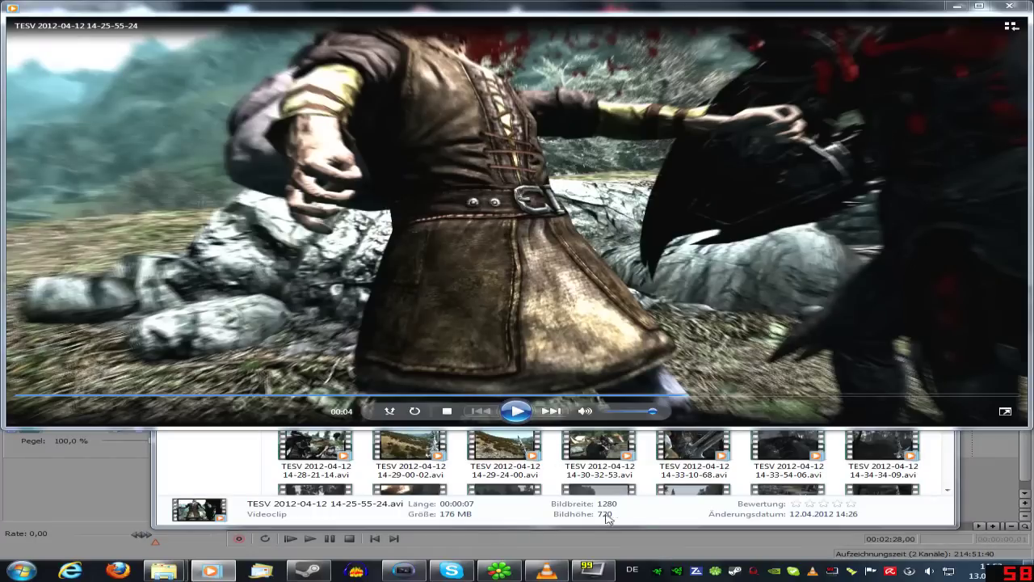
left_click(644, 519)
left_click(404, 570)
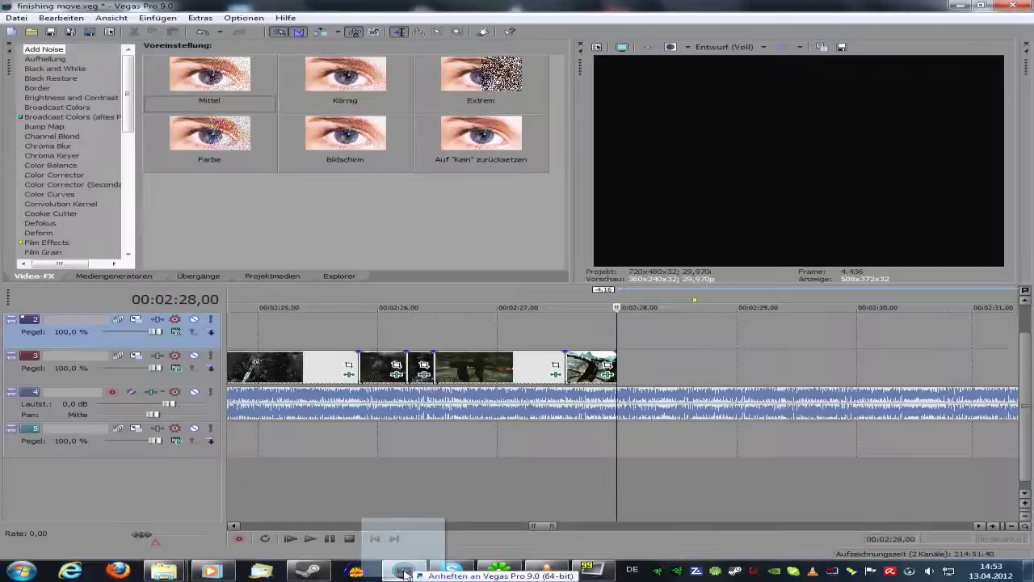
right_click(622, 380)
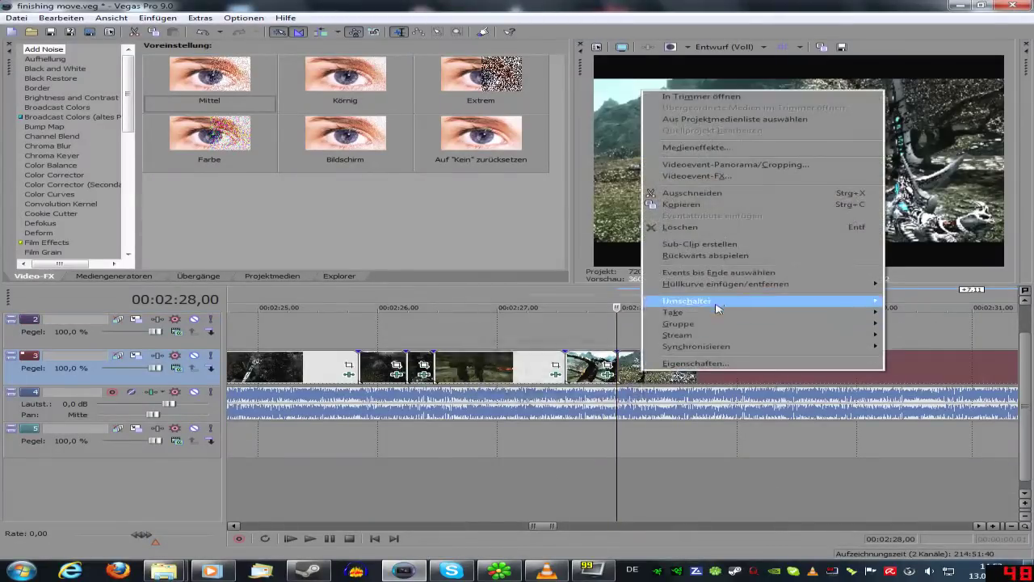
mouse_move(711, 301)
left_click(582, 394)
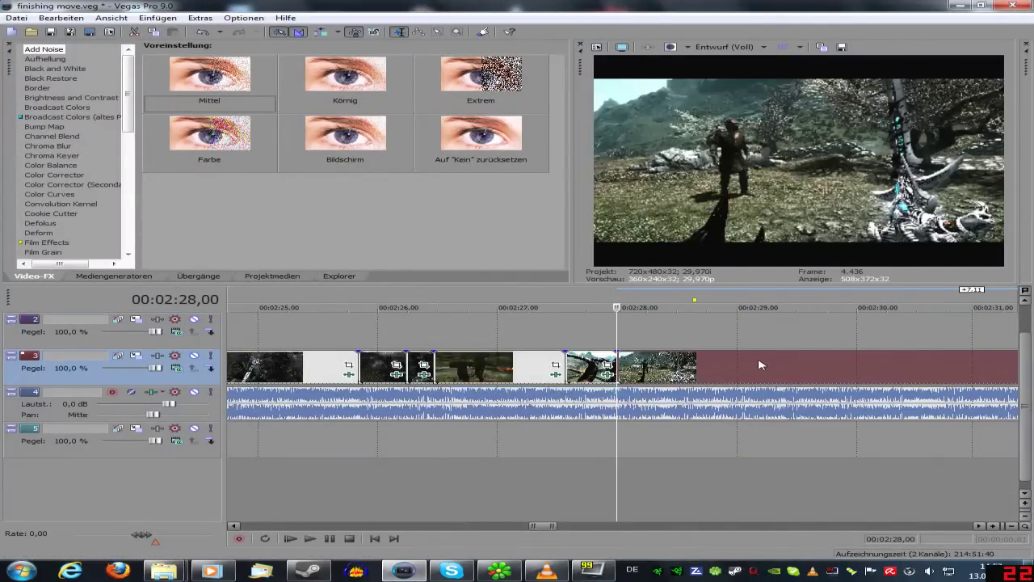
Cut the new clip just before its killing blow, remove the earlier part and move the remainder to 00:02:28,00
left_click(758, 365)
scroll(757, 364, "down", 1)
key("Right")
scroll(653, 363, "up", 2)
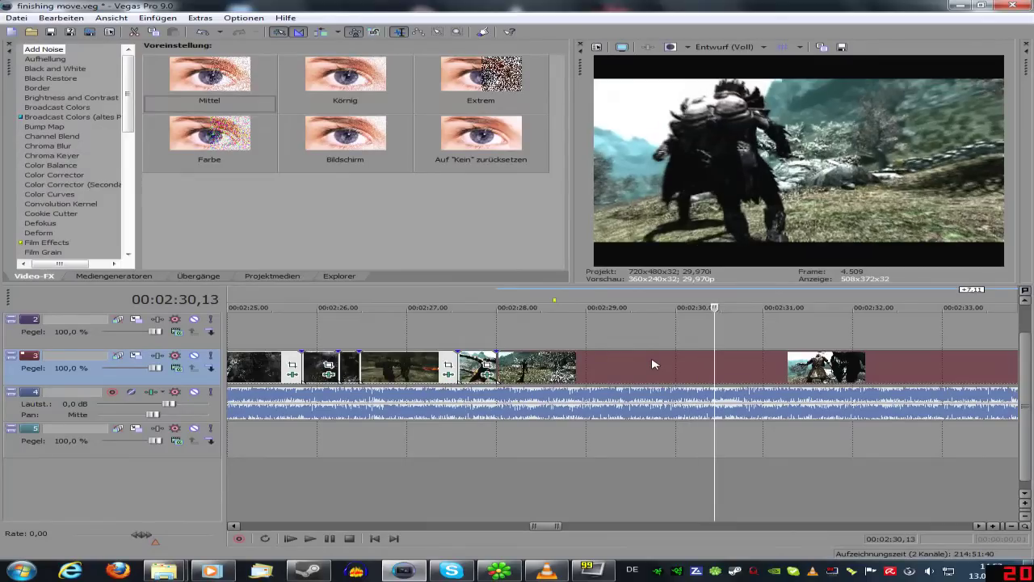
key("Left")
key("Left")
key("Left")
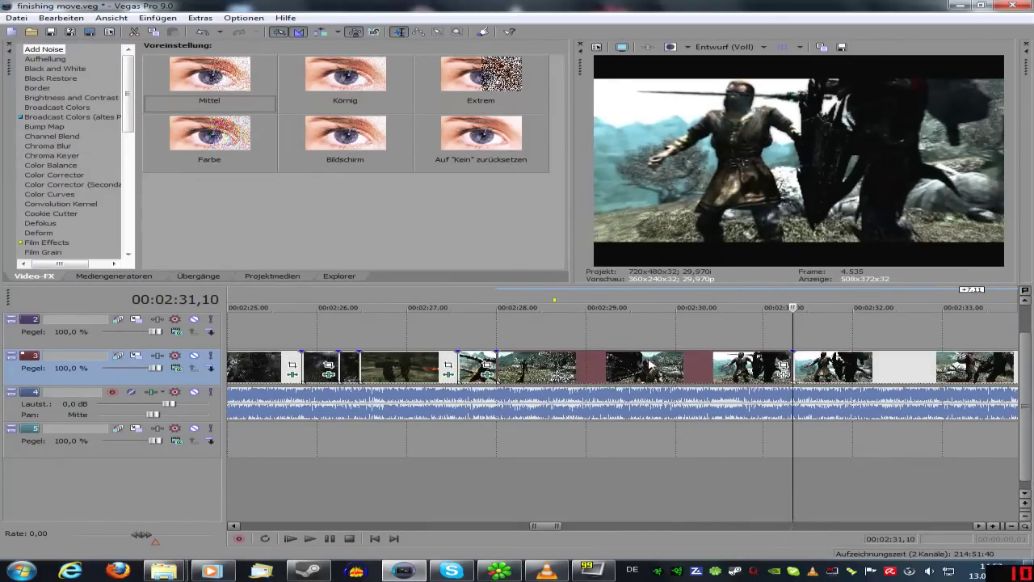
left_click(651, 364)
left_click_drag(547, 363, 531, 363)
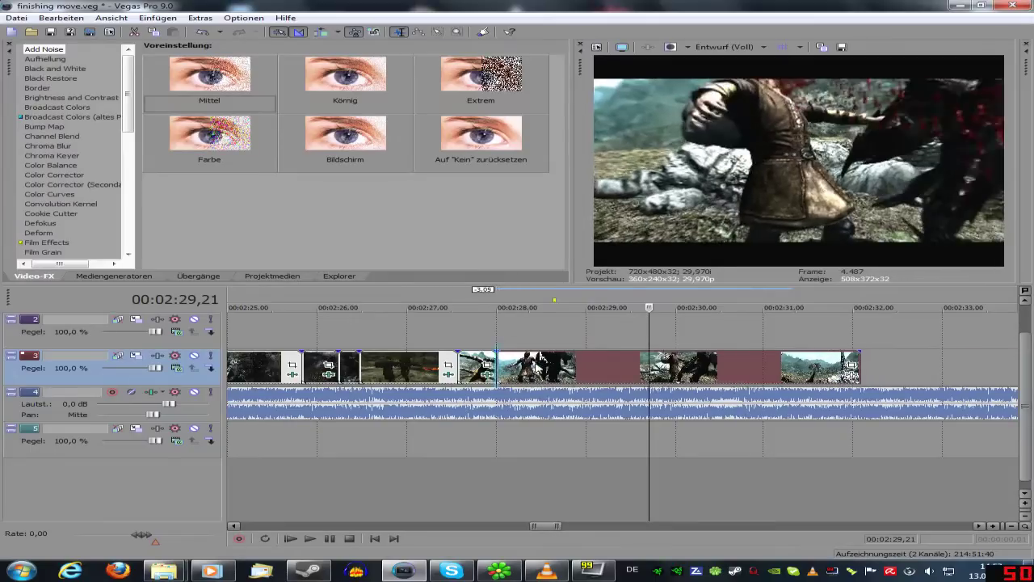
Play the new clip from its start and again from shortly before the previous clip to judge the timing
left_click(497, 333)
key("space")
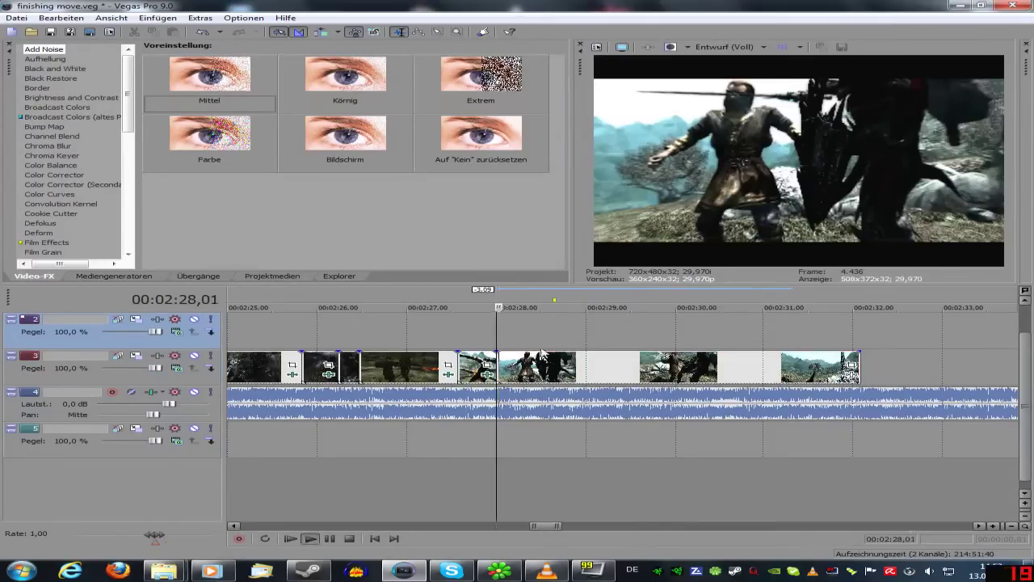
key("space")
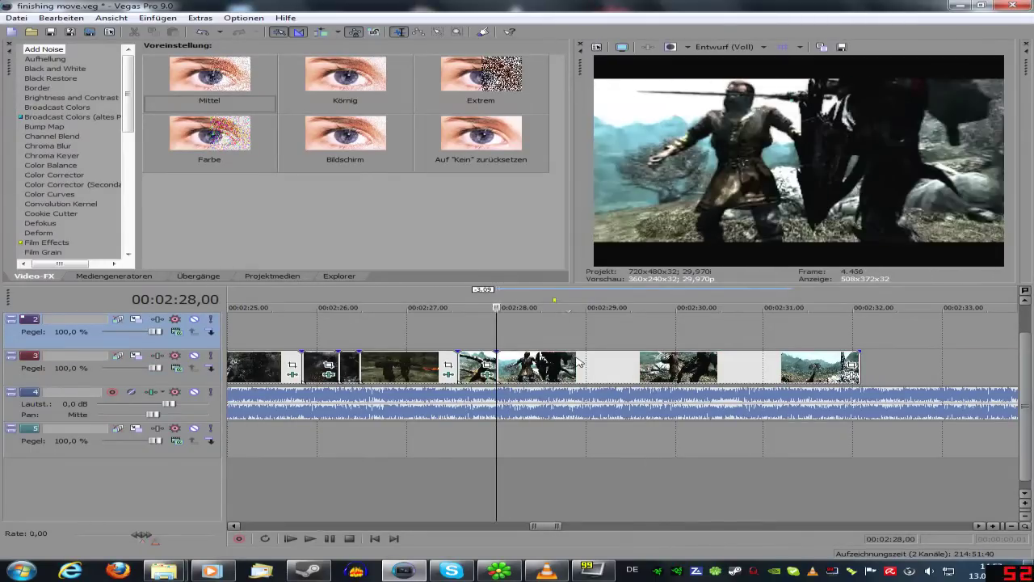
left_click(449, 339)
key("space")
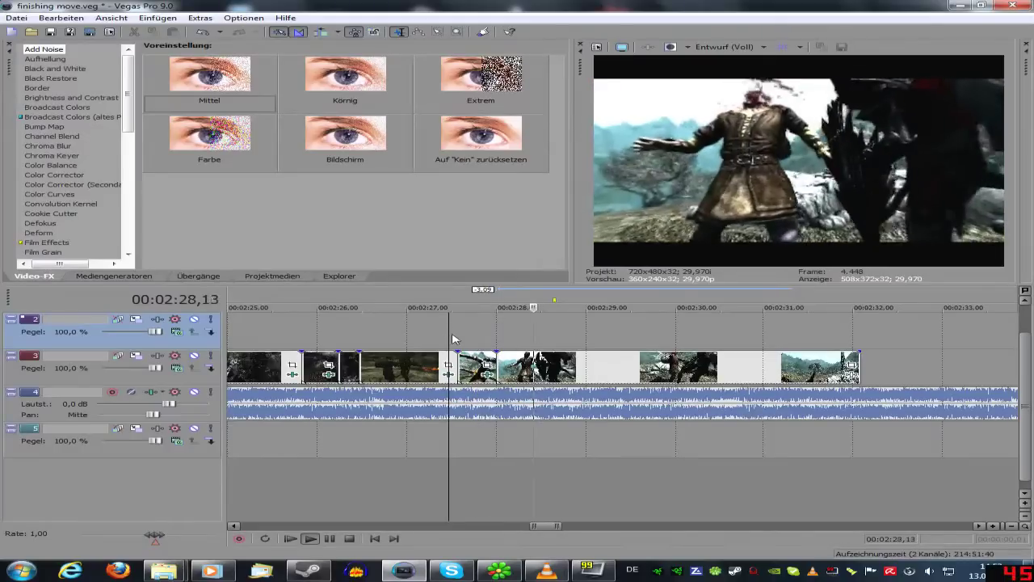
key("space")
key("space")
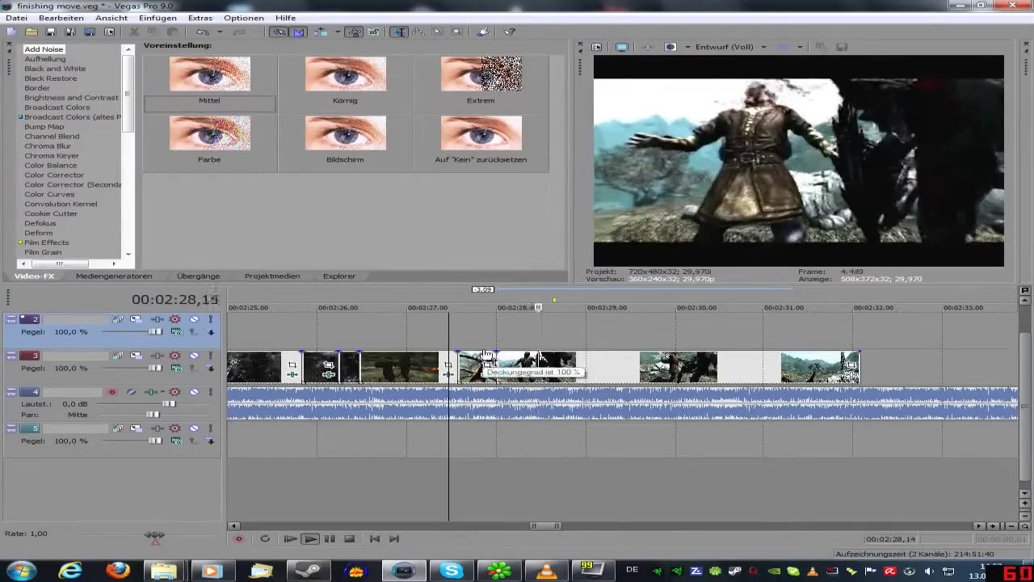
key("space")
Find the next music beat by repeated playback and trim the new clip's end to 00:02:28,14
left_click(495, 359)
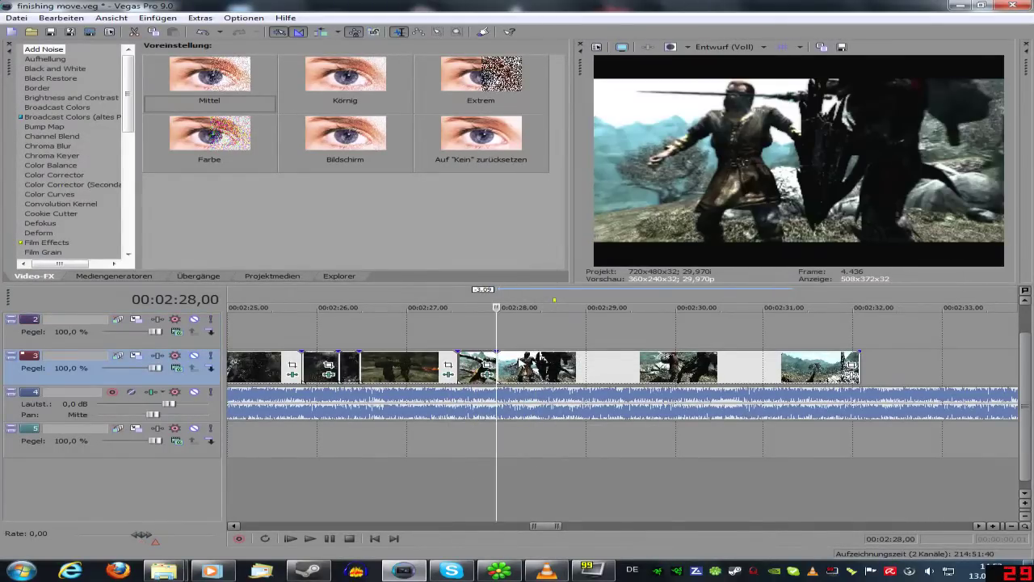
scroll(664, 374, "up", 1)
key("space")
key("space")
key("space")
key("space")
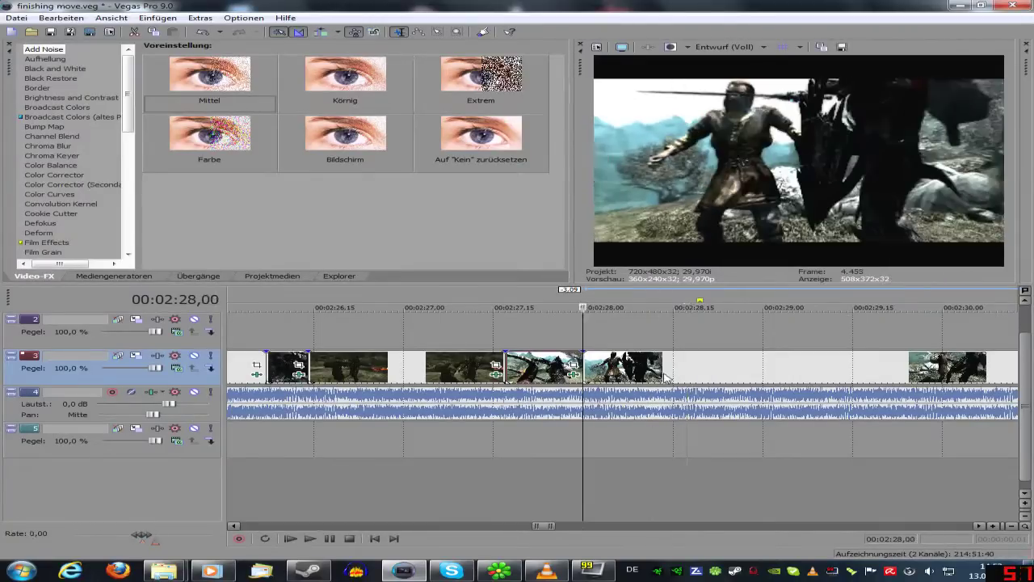
left_click(666, 374)
key("space")
key("space")
key("space")
key("space")
key("space")
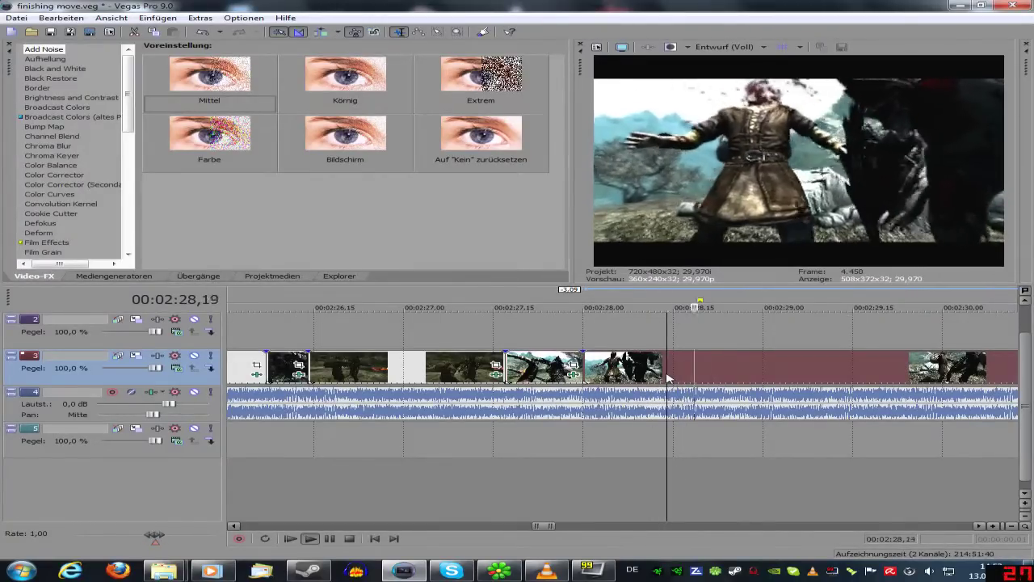
key("space")
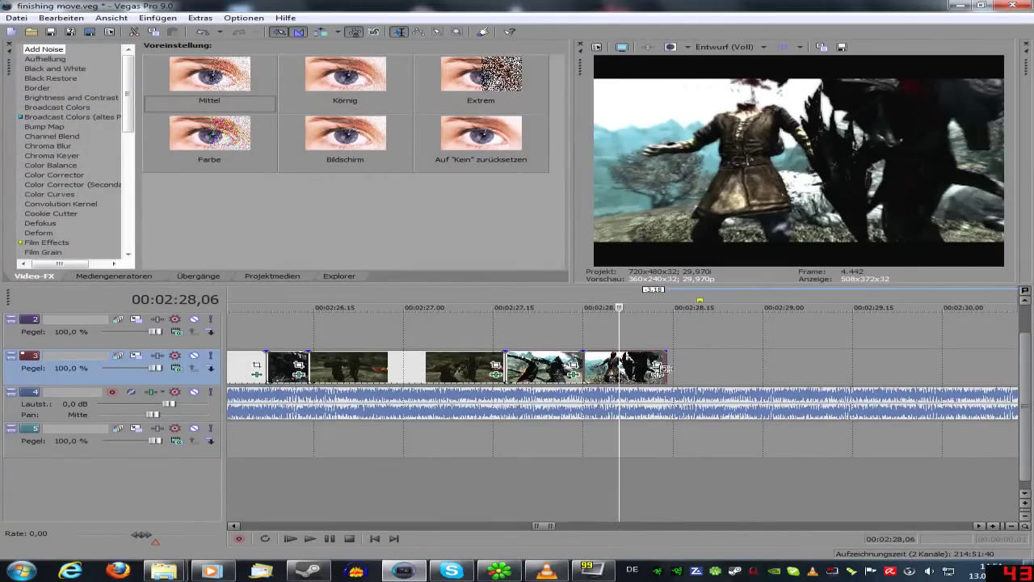
left_click(657, 367)
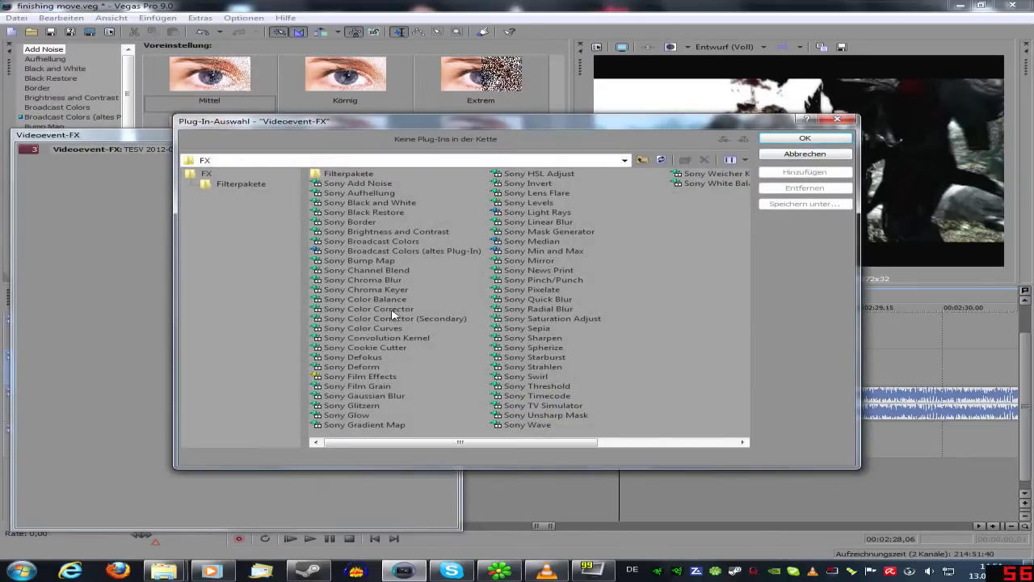
left_click(391, 310)
left_click(807, 140)
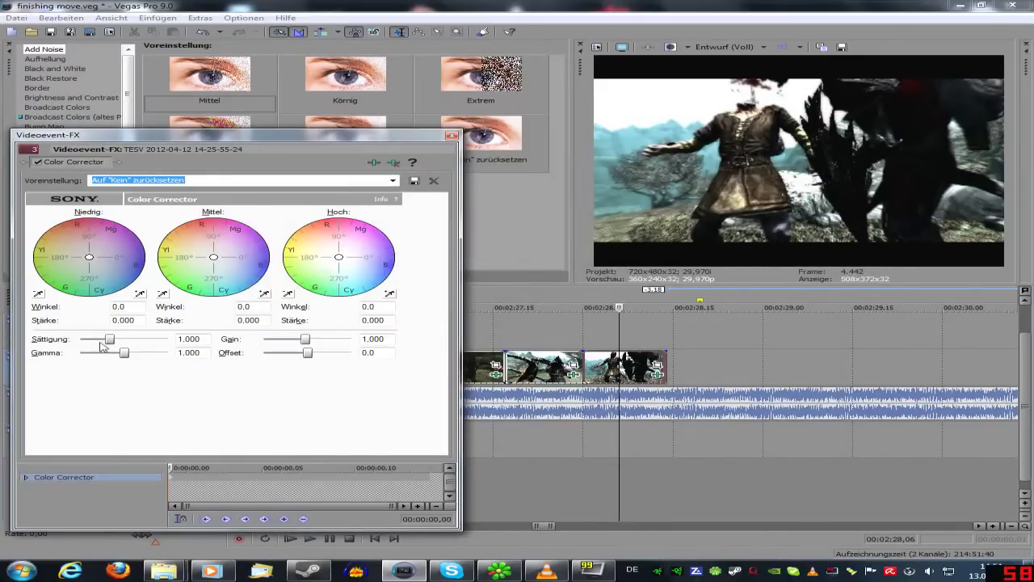
left_click_drag(110, 340, 168, 339)
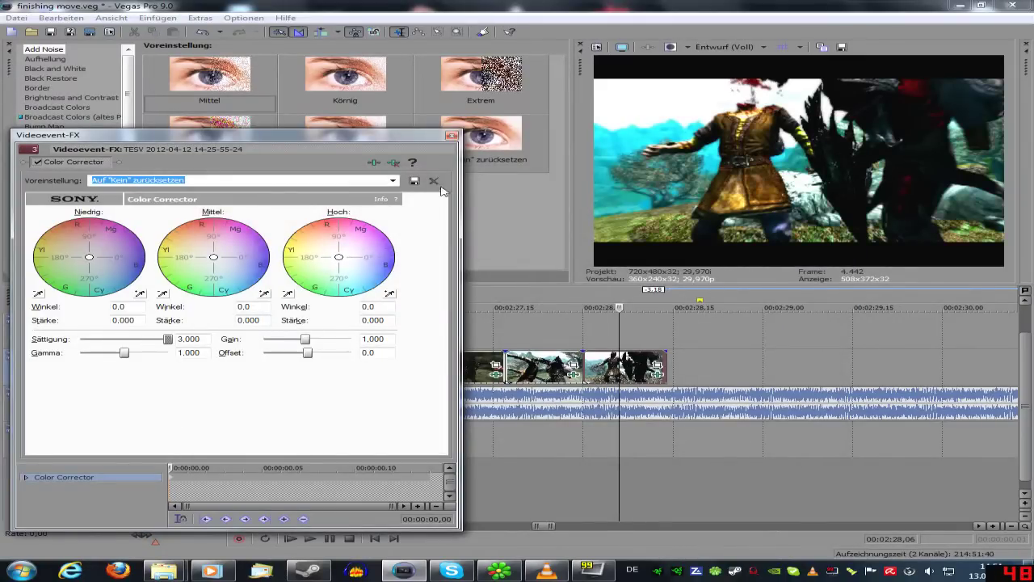
left_click(451, 138)
Insert a CD track marker at the start of the second-to-last clip and play the last two clips
scroll(585, 389, "down", 2)
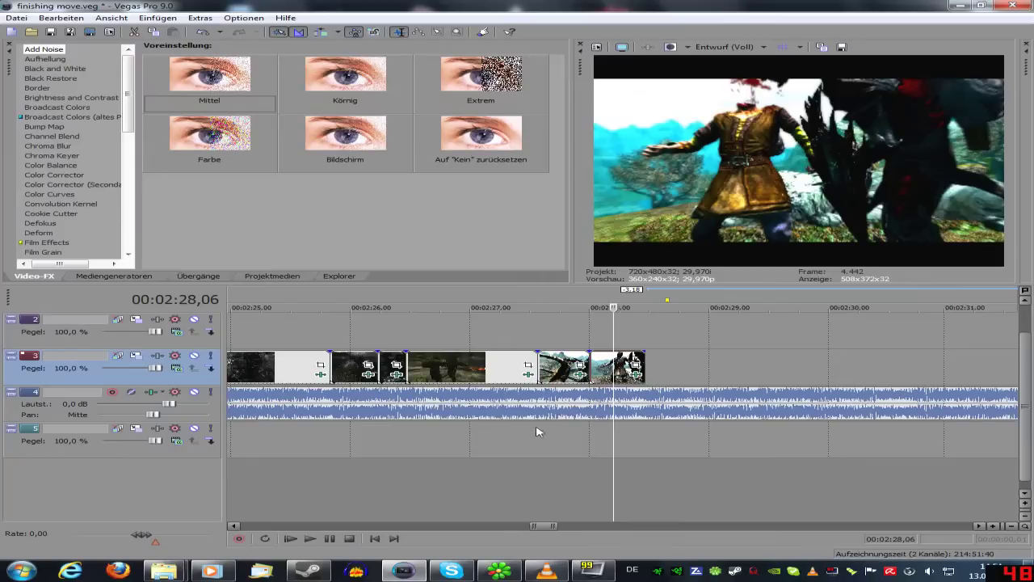
left_click(537, 338)
key("n")
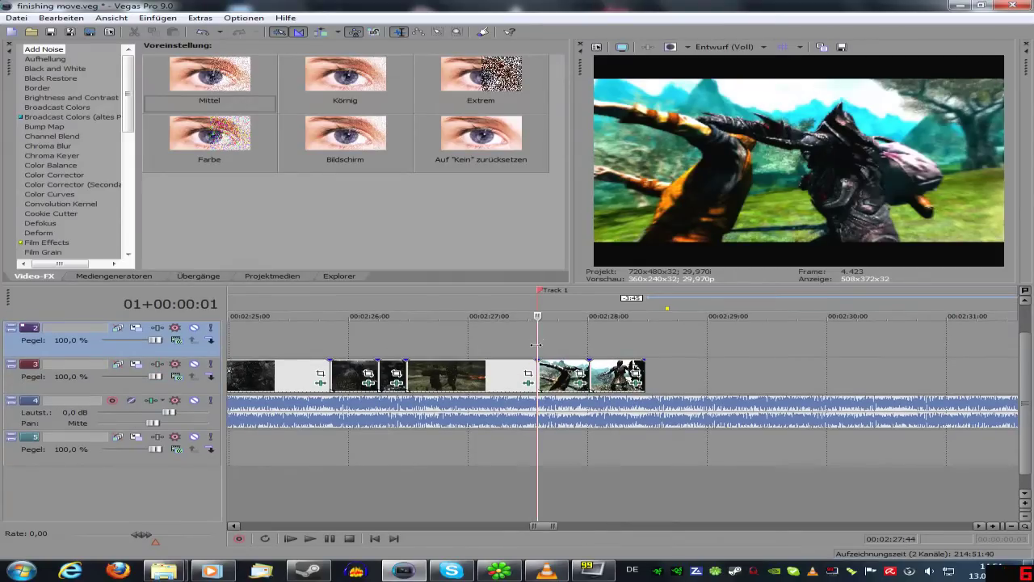
key("space")
key("space")
key("space")
left_click(646, 343)
mouse_move(164, 569)
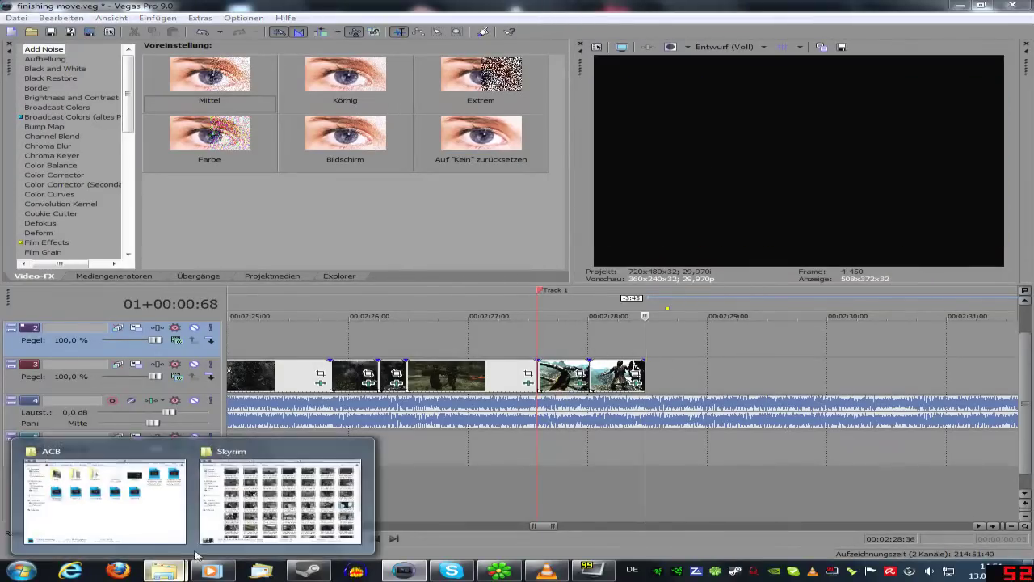
left_click(286, 495)
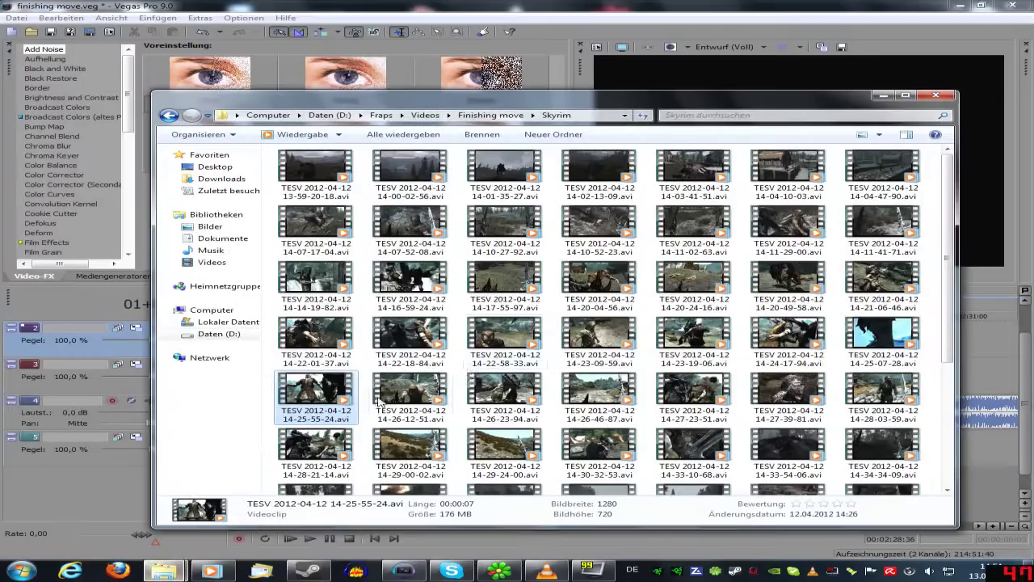
double_click(441, 401)
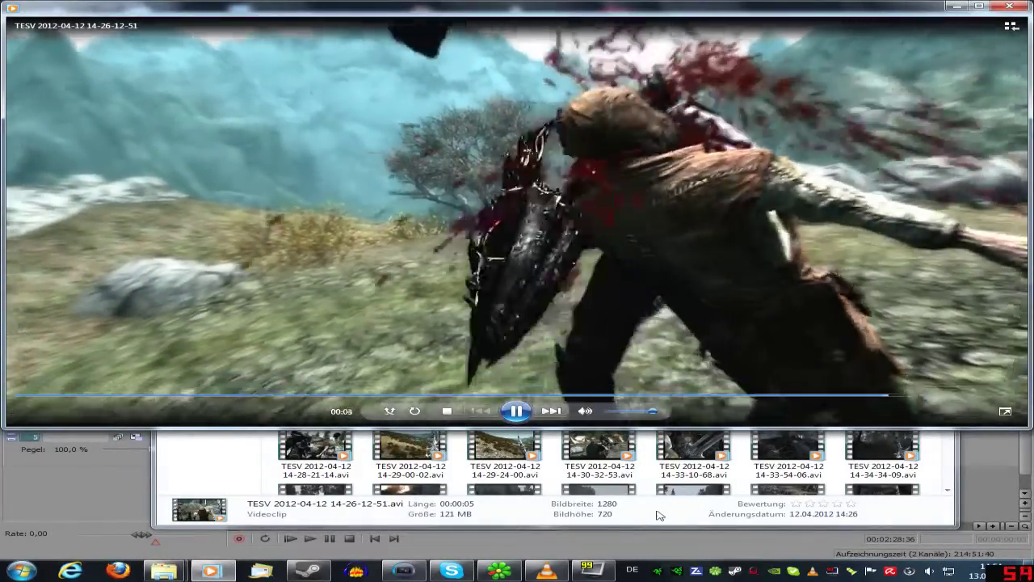
left_click(659, 515)
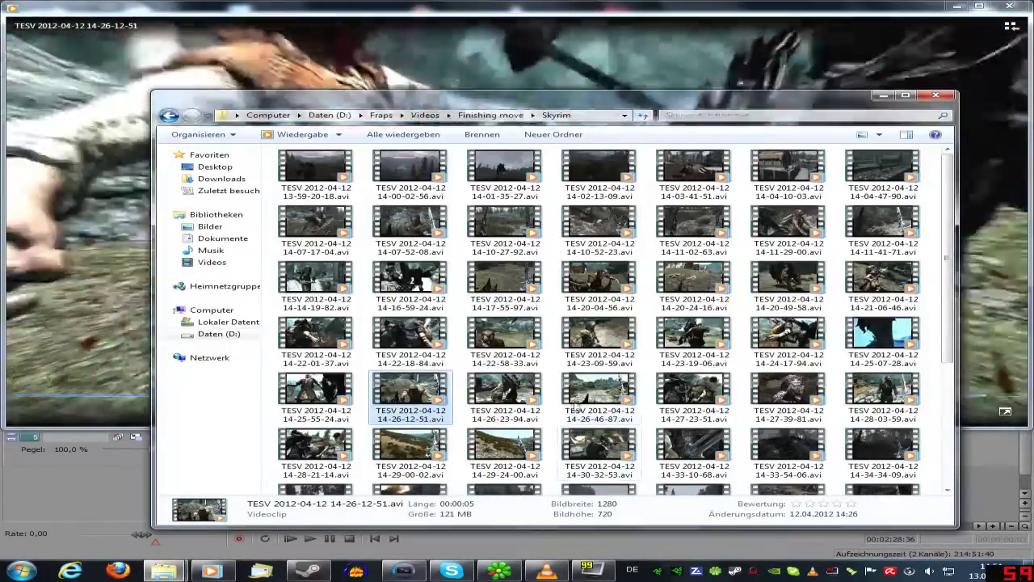
Preview the Skyrim recordings 14-26-46-87, 14-28-21-14 and 14-29-24-00 to choose the next finishing move
double_click(618, 389)
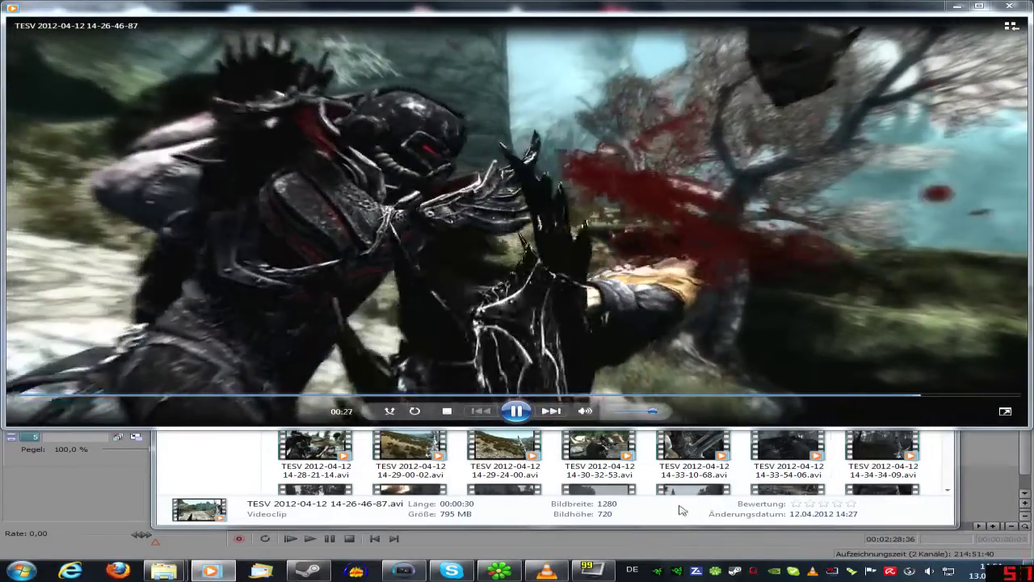
left_click(681, 509)
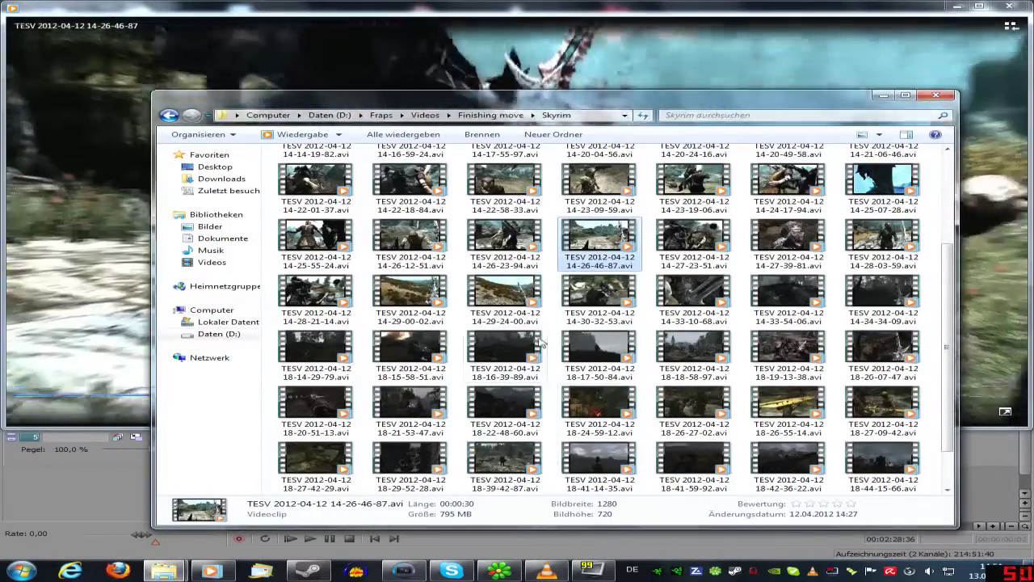
double_click(316, 295)
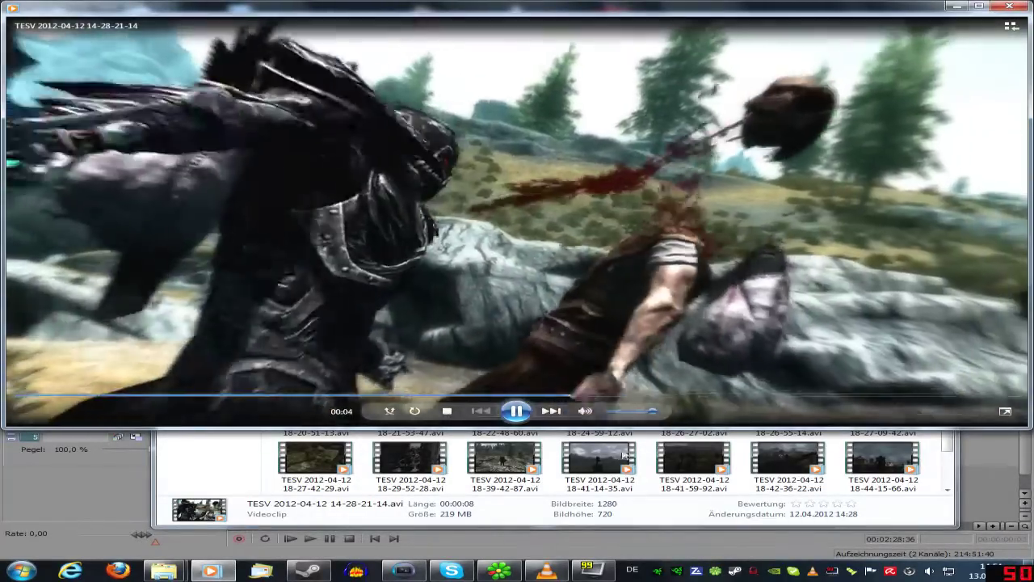
left_click(657, 521)
double_click(489, 297)
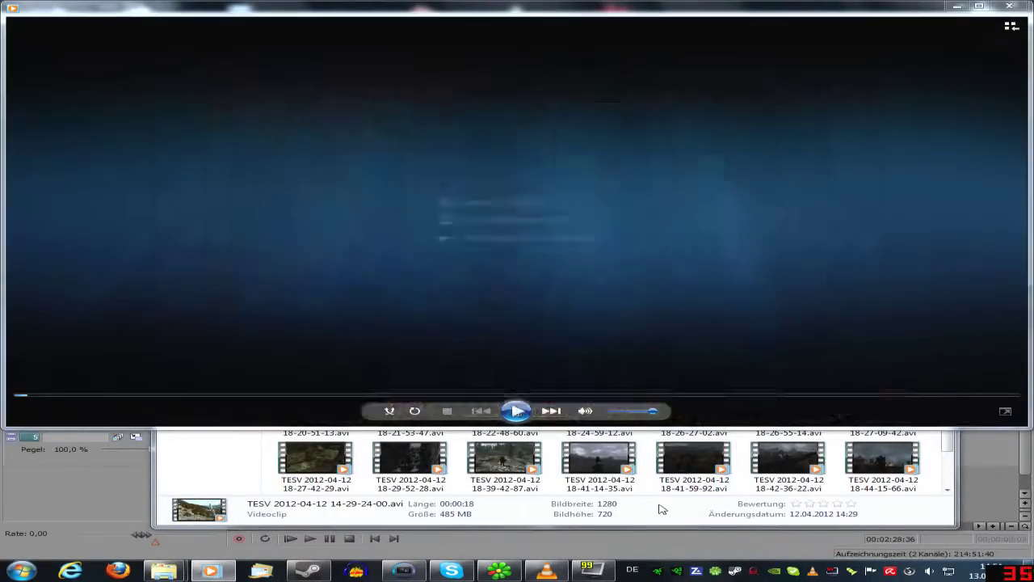
left_click(658, 501)
left_click_drag(514, 318, 583, 497)
left_click_drag(665, 393, 666, 396)
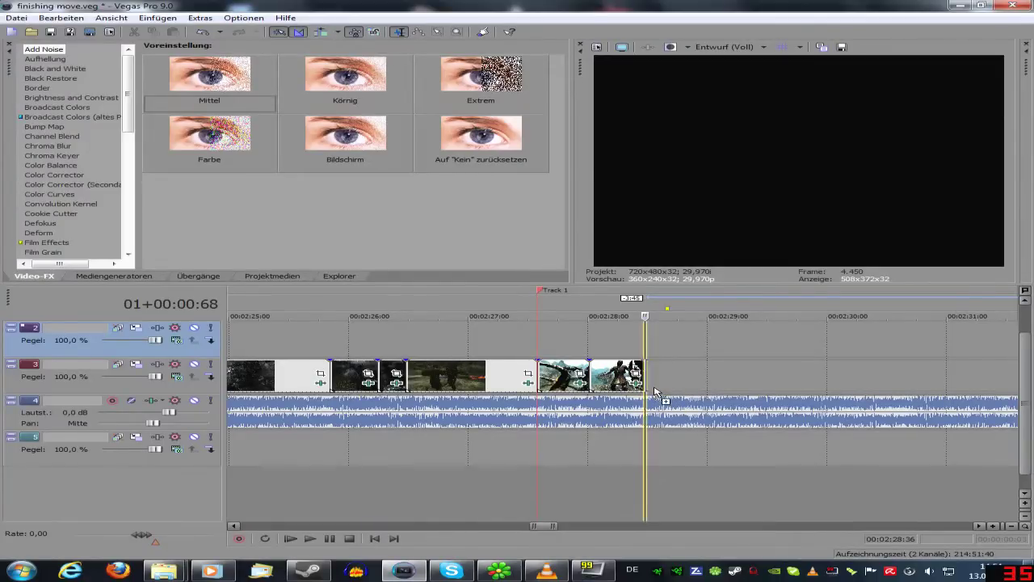
right_click(666, 379)
mouse_move(711, 311)
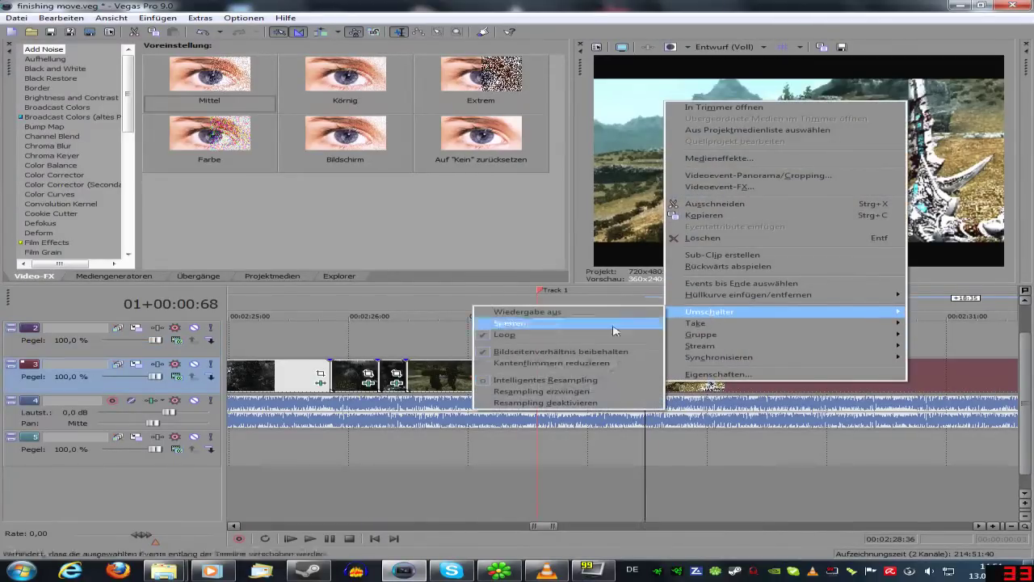
left_click(563, 403)
Cut the long new clip just before its finishing move, delete the earlier part and move the remainder against the previous clip
left_click(813, 379)
scroll(815, 380, "down", 3)
scroll(771, 389, "down", 2)
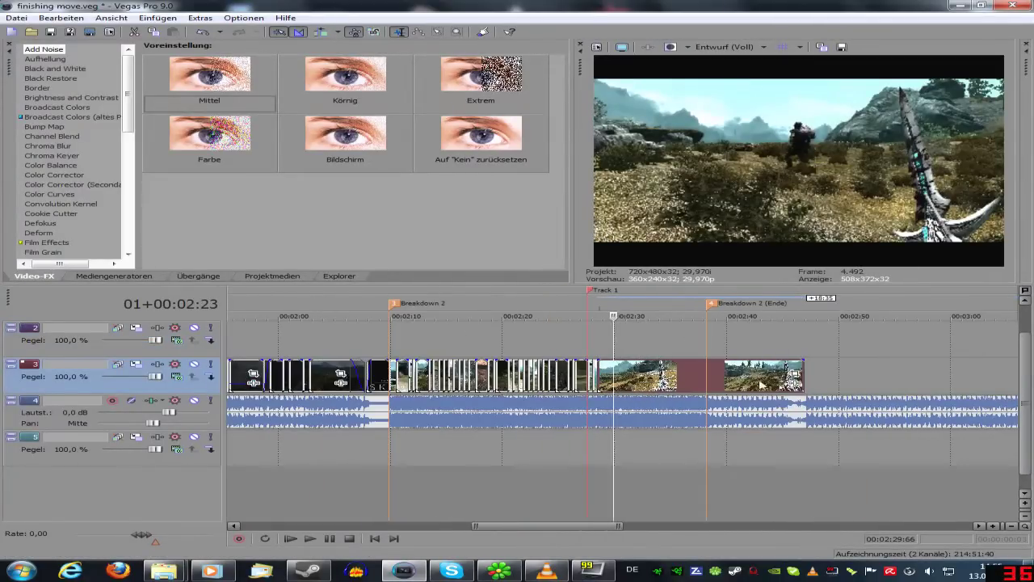
left_click(744, 386)
scroll(745, 386, "up", 3)
key("space")
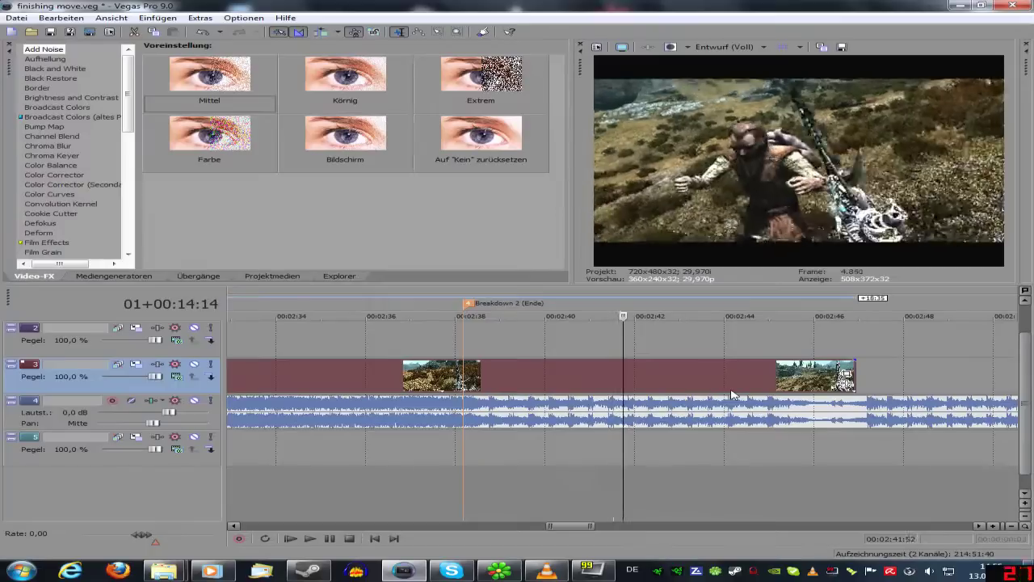
key("Left")
key("Left")
key("Left")
key("Left")
key("Left")
key("Left")
key("Left")
key("Left")
key("Left")
key("Left")
key("Left")
key("Left")
key("Left")
key("Left")
key("Left")
key("Left")
key("Left")
key("Left")
key("Left")
key("Left")
left_click_drag(690, 378, 521, 370)
key("s")
left_click(622, 378)
key("Delete")
Play the montage around the newly placed clip, starting at its beginning and at the Track 1 marker
scroll(646, 376, "down", 3)
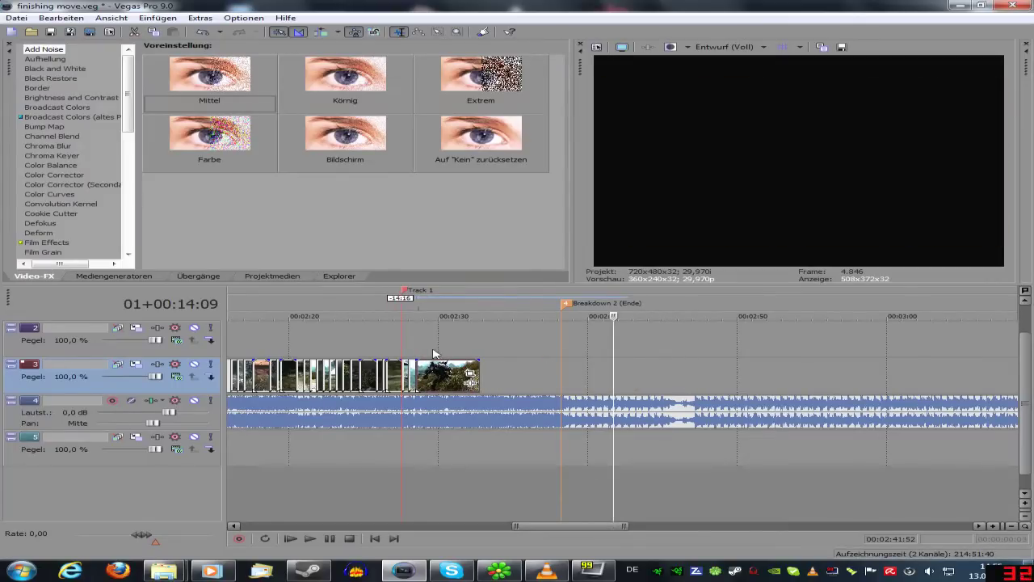
left_click(417, 339)
scroll(465, 356, "up", 5)
key("space")
key("space")
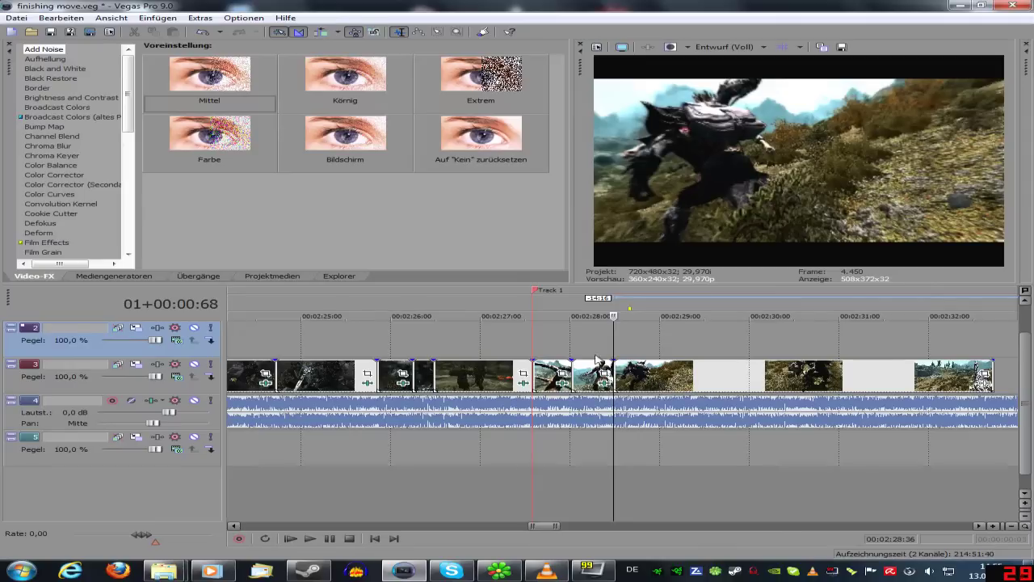
key("space")
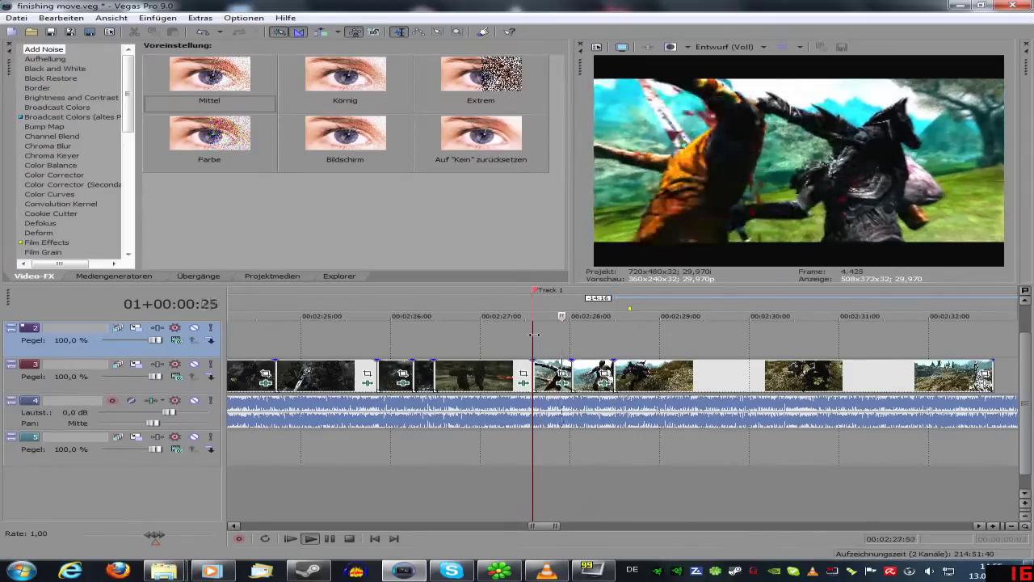
key("space")
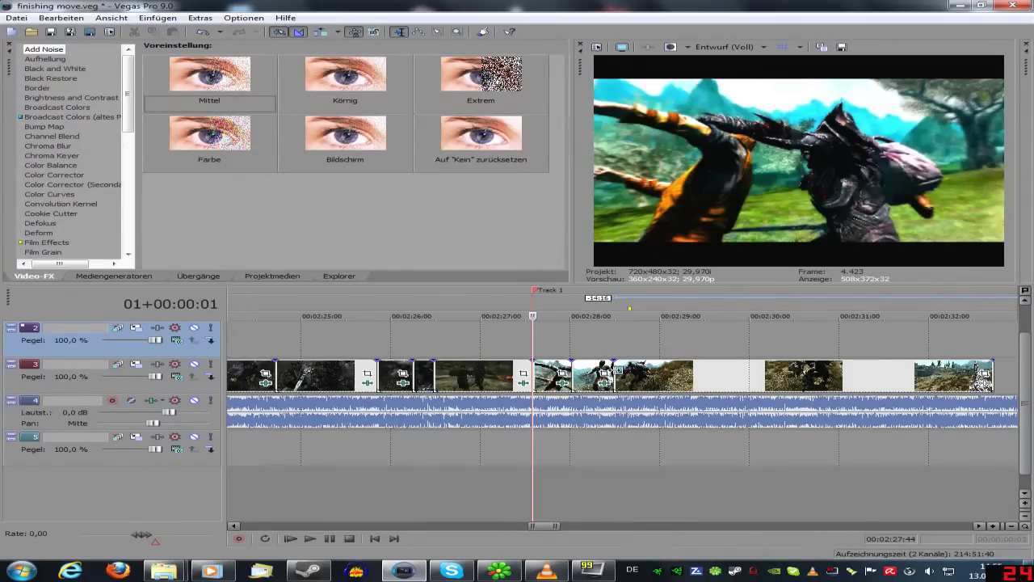
Play the newest clip from its start, cut it on the beat at 00:02:28,71 and delete the rest
left_click(615, 370)
scroll(679, 379, "up", 2)
key("space")
key("space")
key("space")
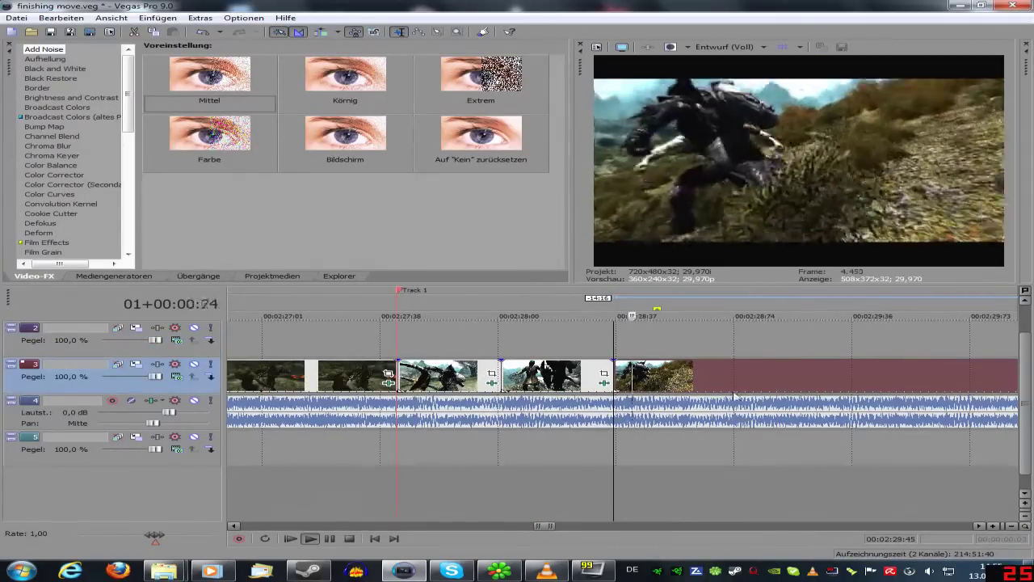
key("space")
left_click(725, 389)
key("space")
key("space")
key("space")
key("space")
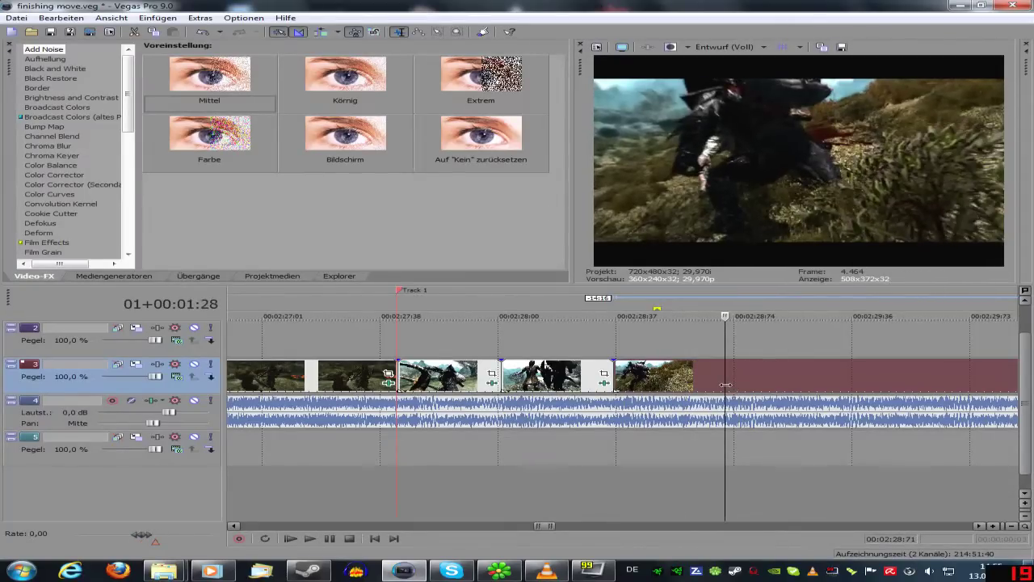
key("s")
key("Delete")
Add the Sony Color Corrector effect to the trimmed clip and set its saturation to 3.000
left_click(669, 384)
left_click(716, 384)
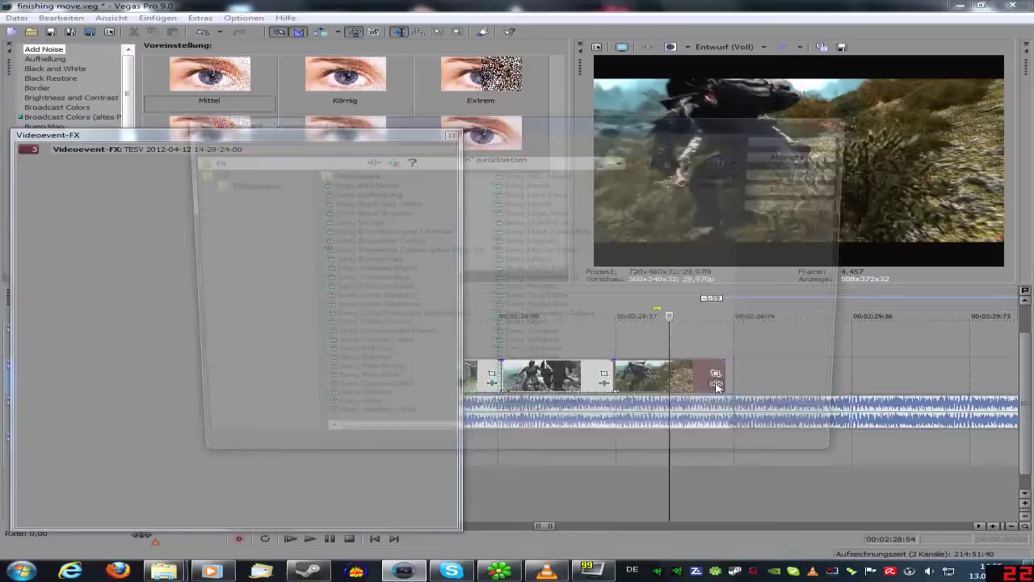
double_click(371, 309)
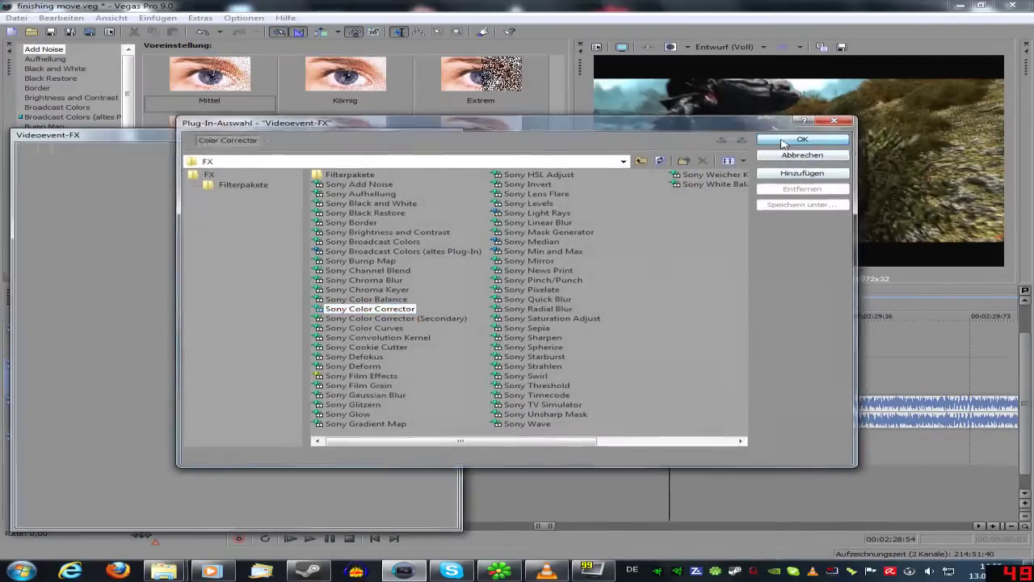
left_click(782, 142)
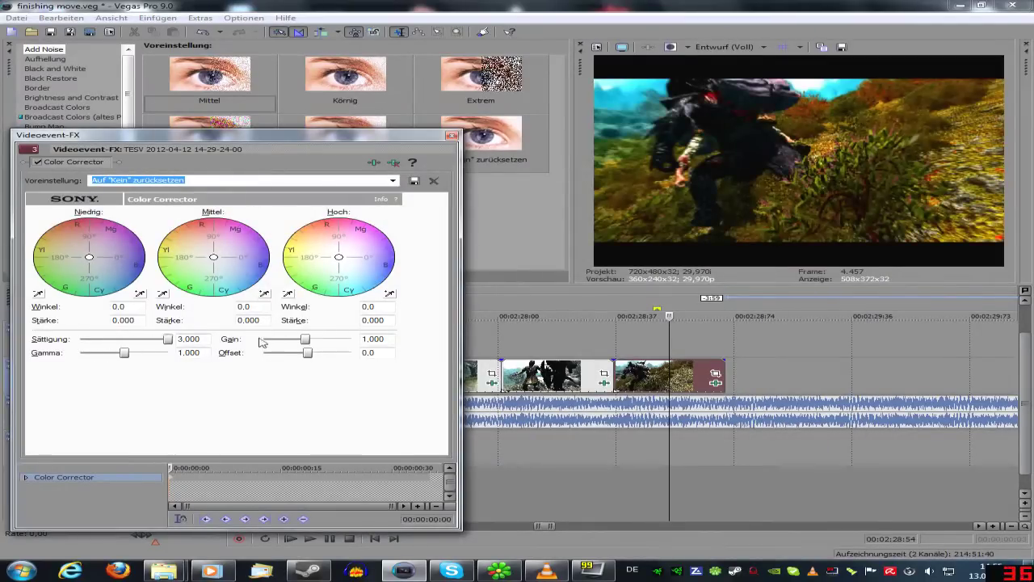
left_click(452, 136)
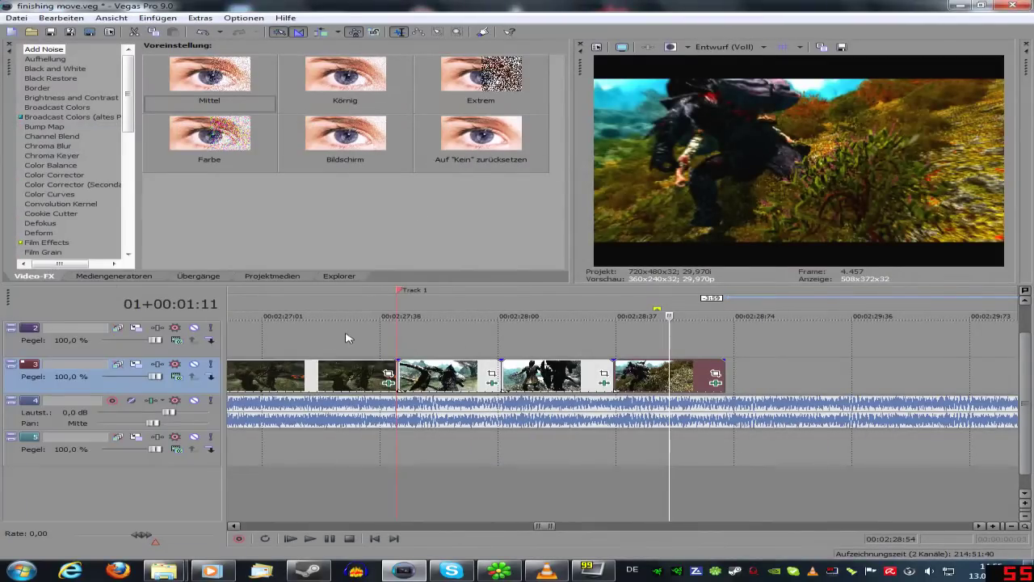
Play the montage from just before the Track 1 marker and from the earlier clips around 00:02:22, ending at the last clip's end
left_click(348, 333)
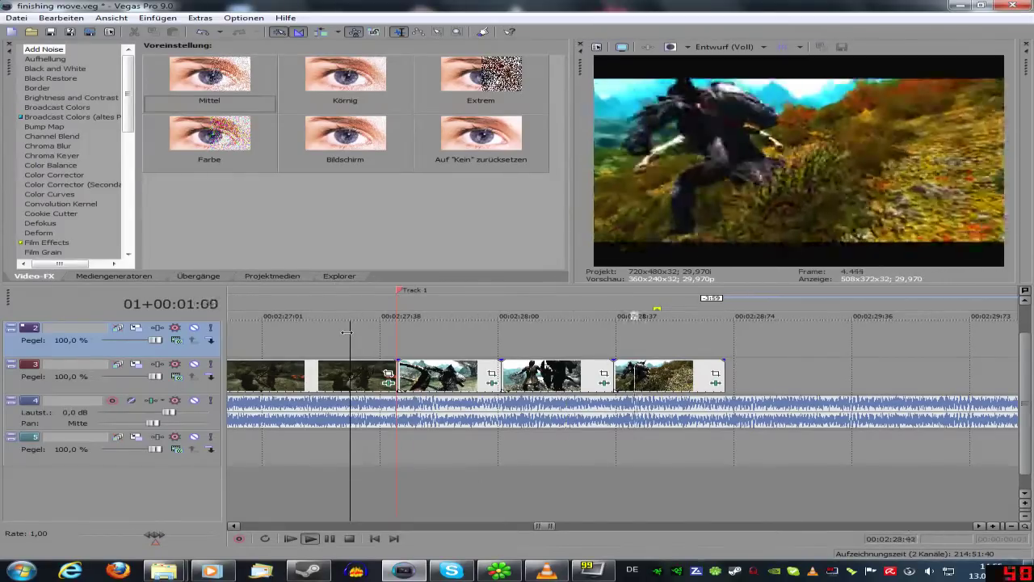
key("space")
key("space")
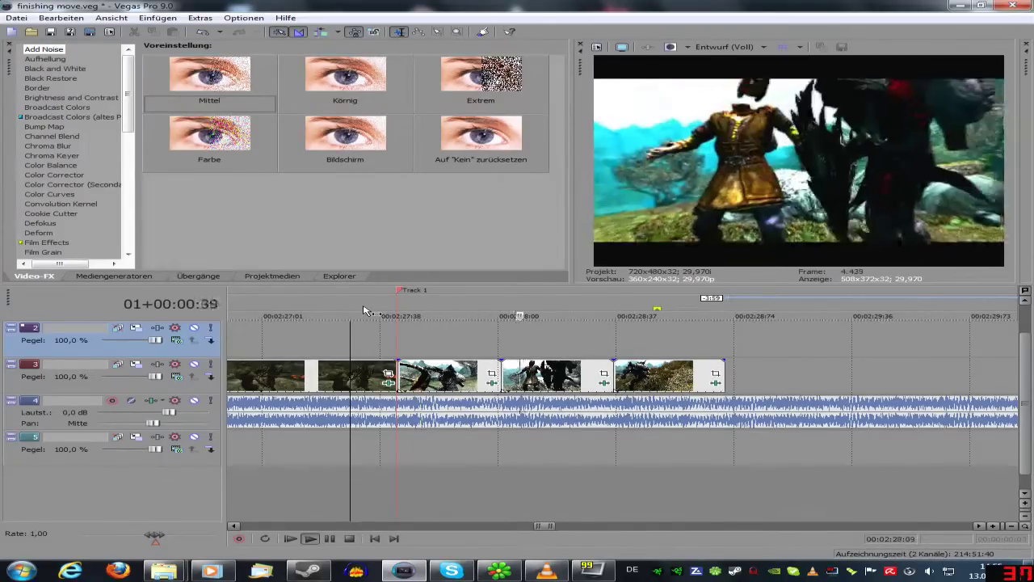
key("space")
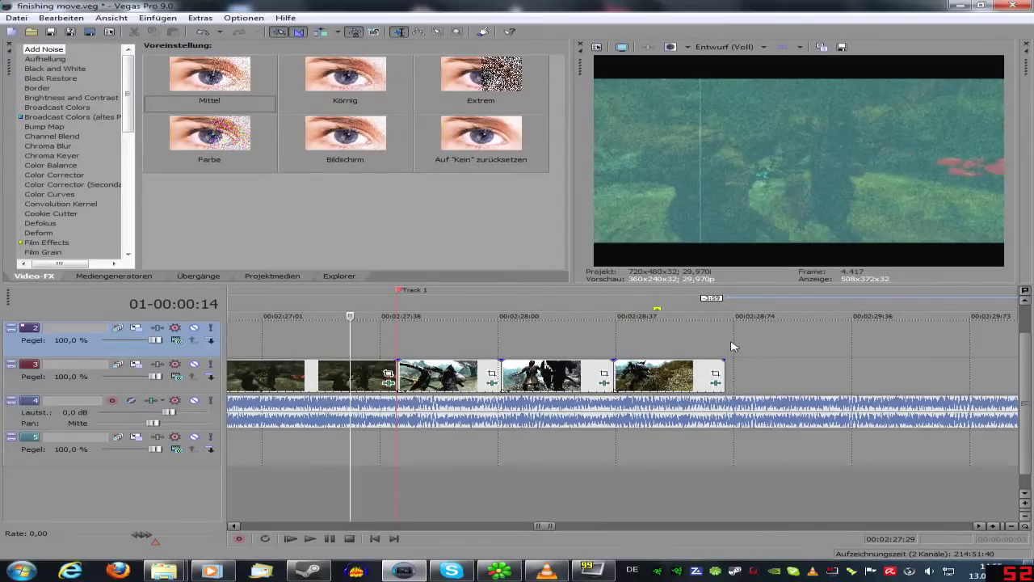
scroll(374, 393, "down", 3)
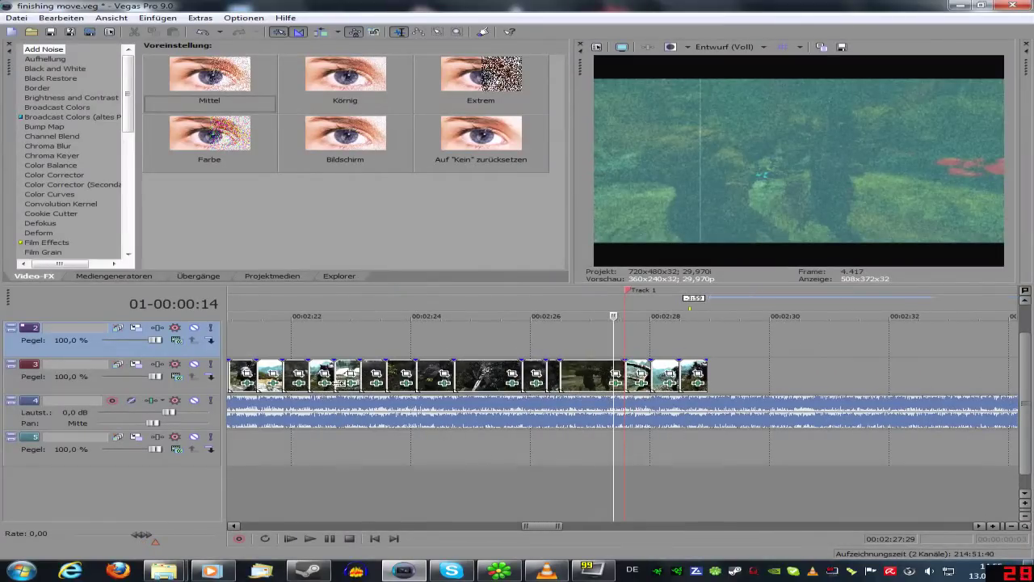
left_click(334, 360)
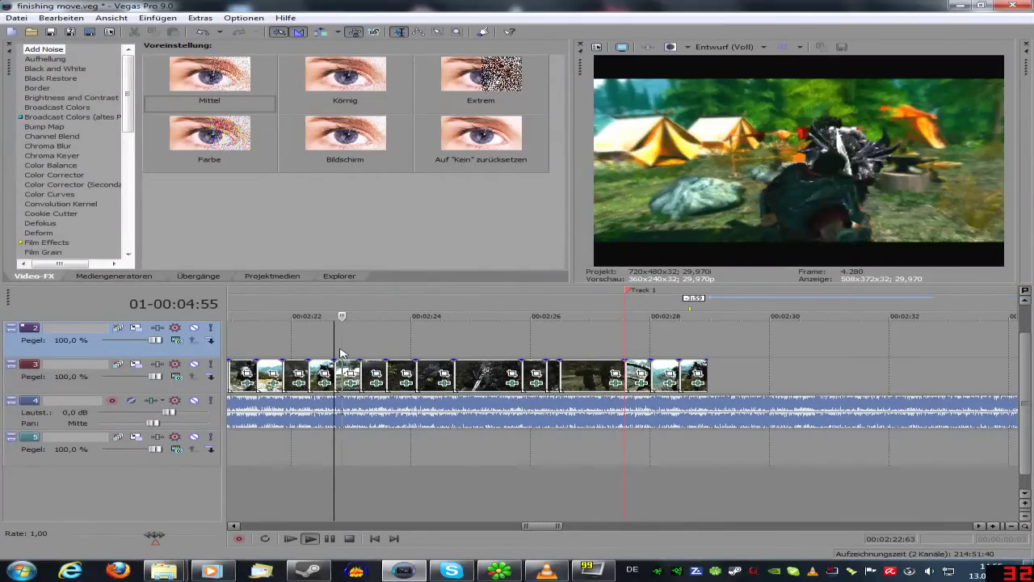
left_click(264, 347)
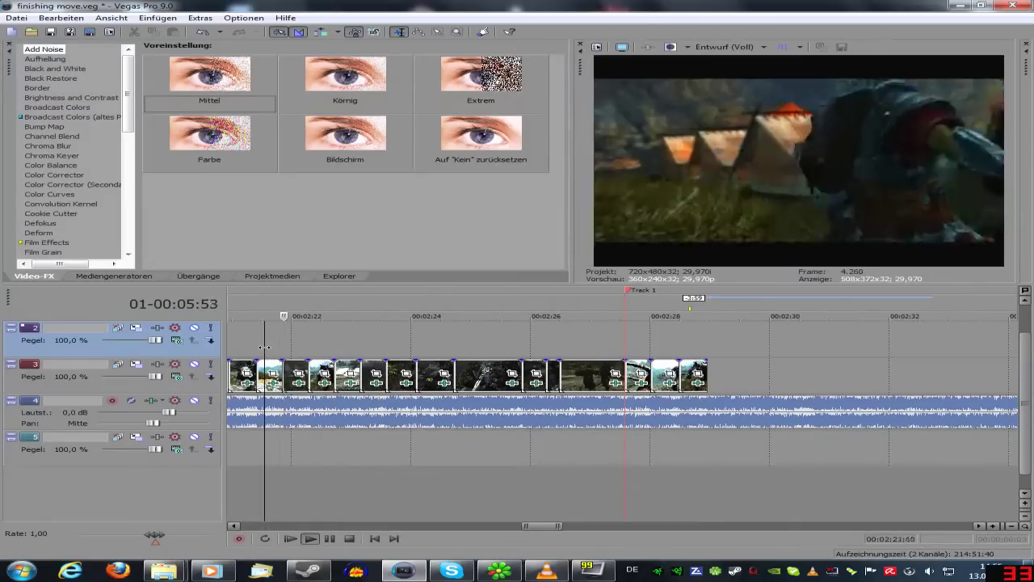
left_click(708, 349)
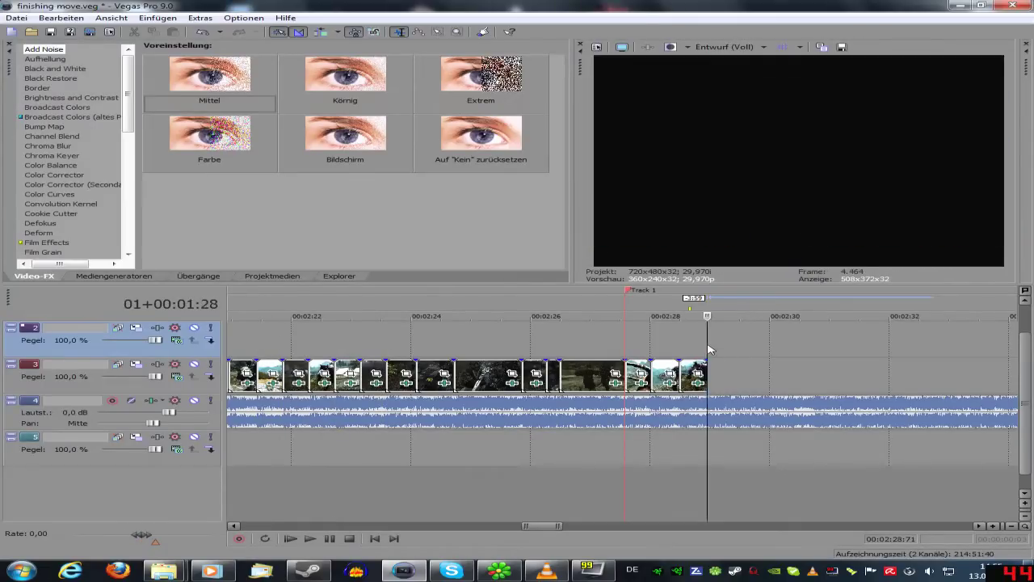
scroll(573, 449, "down", 1)
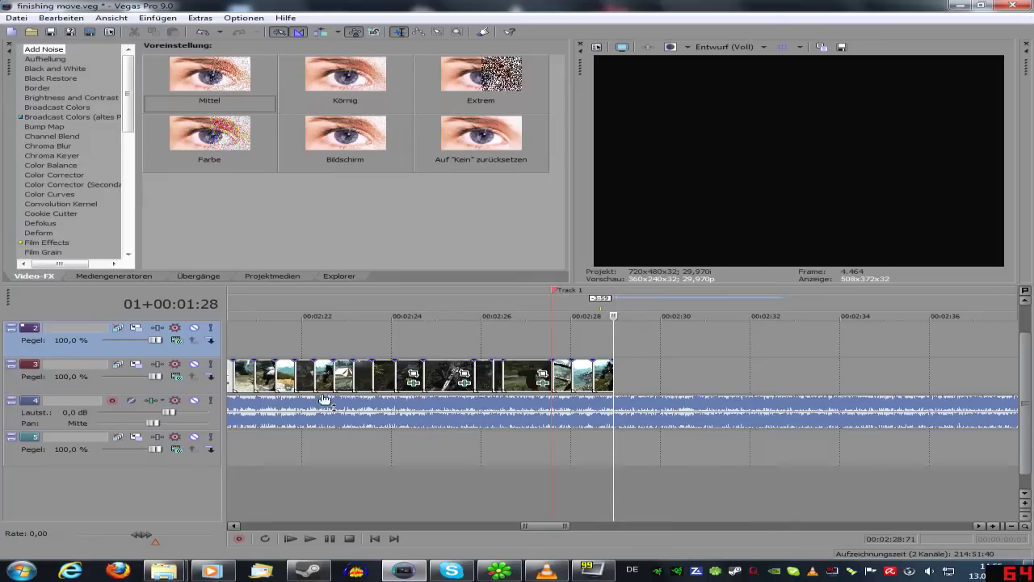
Preview the Skyrim recordings 14-33-10-68, 14-20-24-16 and 14-20-49-58 in search of the next finishing move
mouse_move(170, 569)
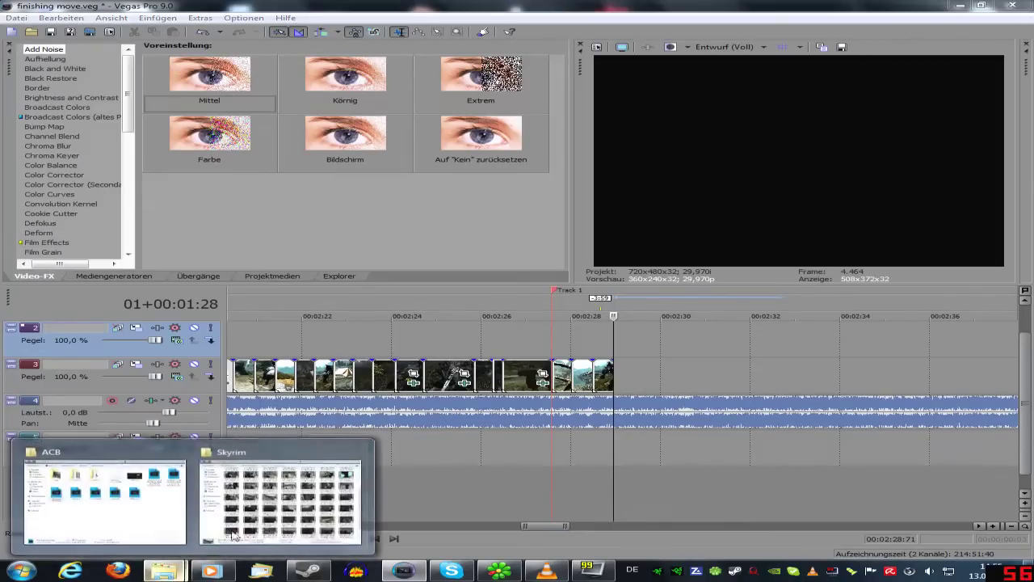
left_click(287, 510)
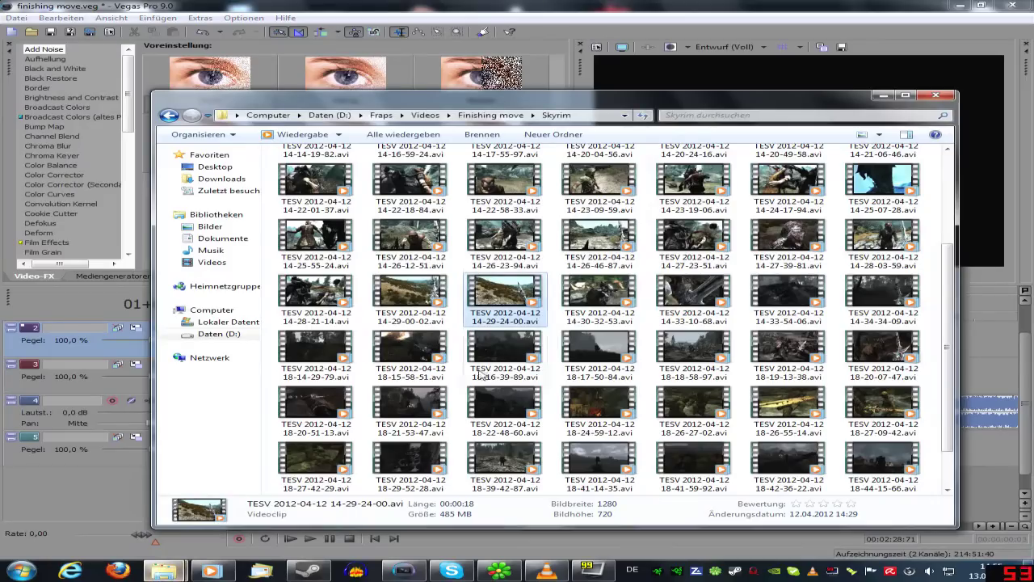
double_click(724, 291)
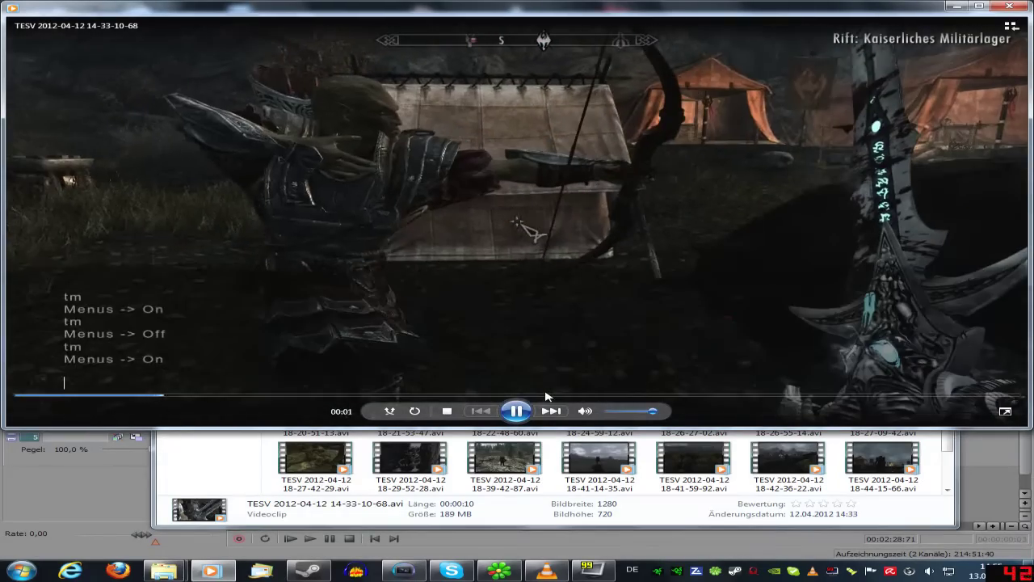
left_click(603, 398)
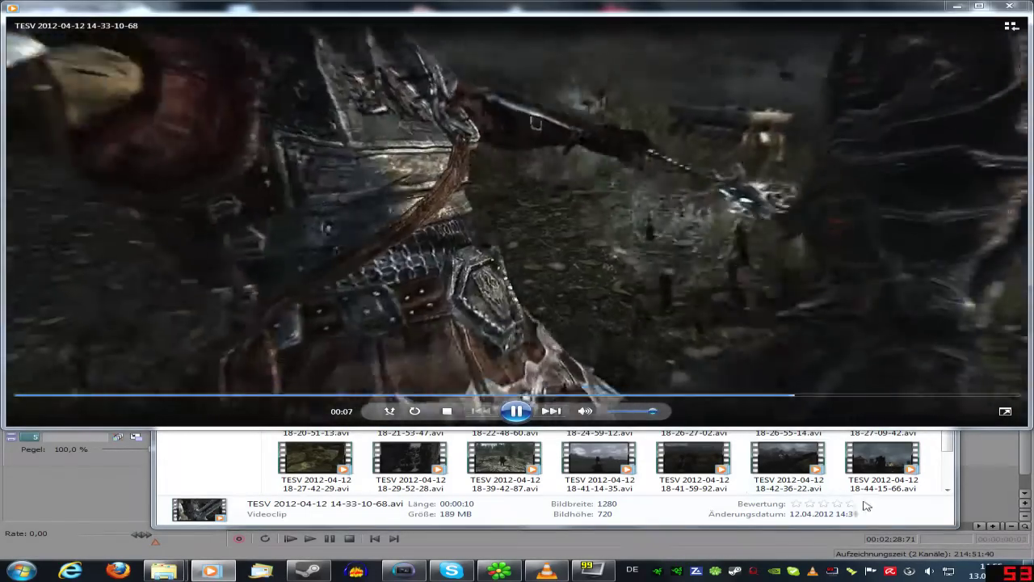
left_click(867, 505)
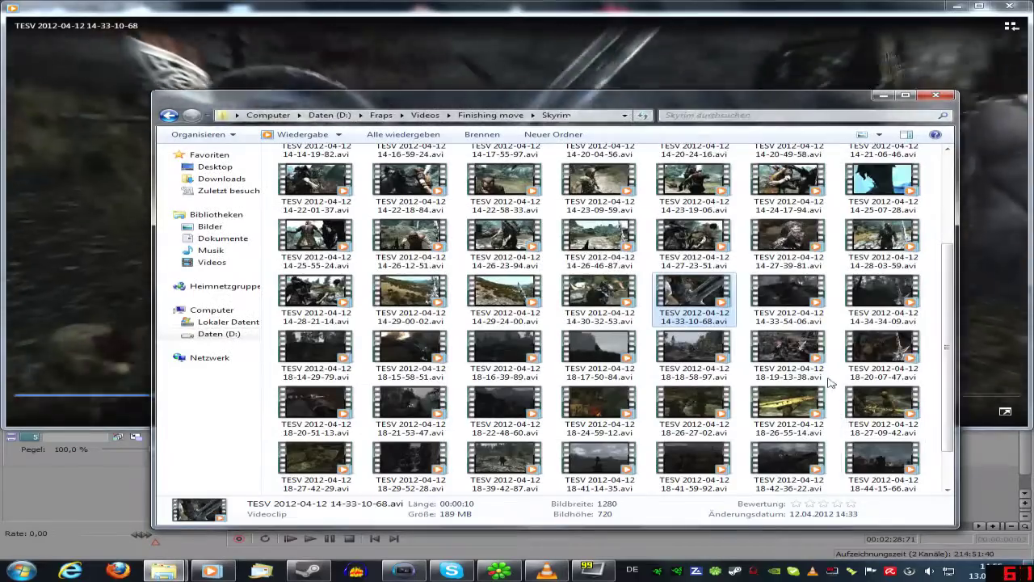
scroll(812, 273, "up", 5)
double_click(681, 287)
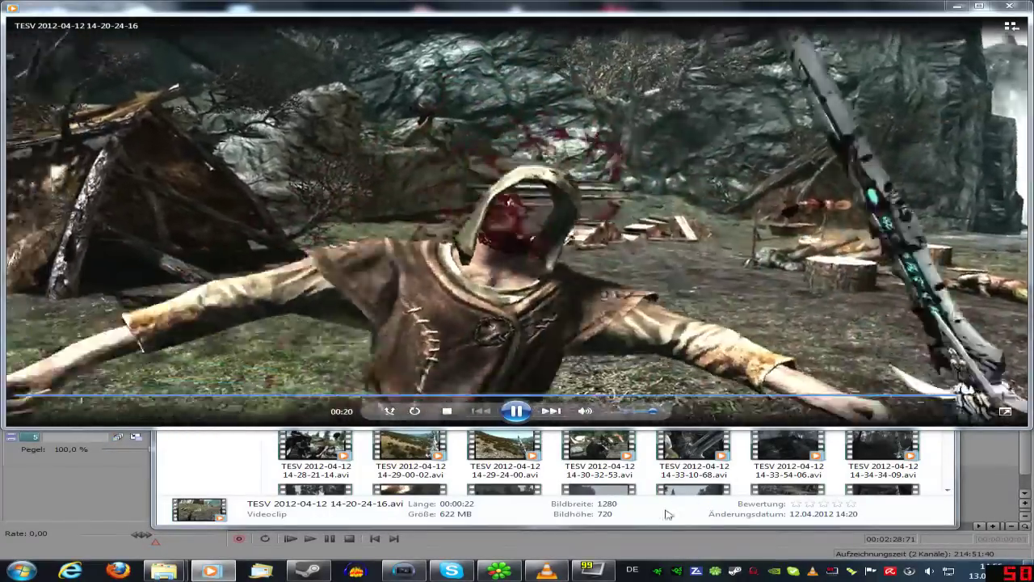
left_click(667, 514)
double_click(787, 298)
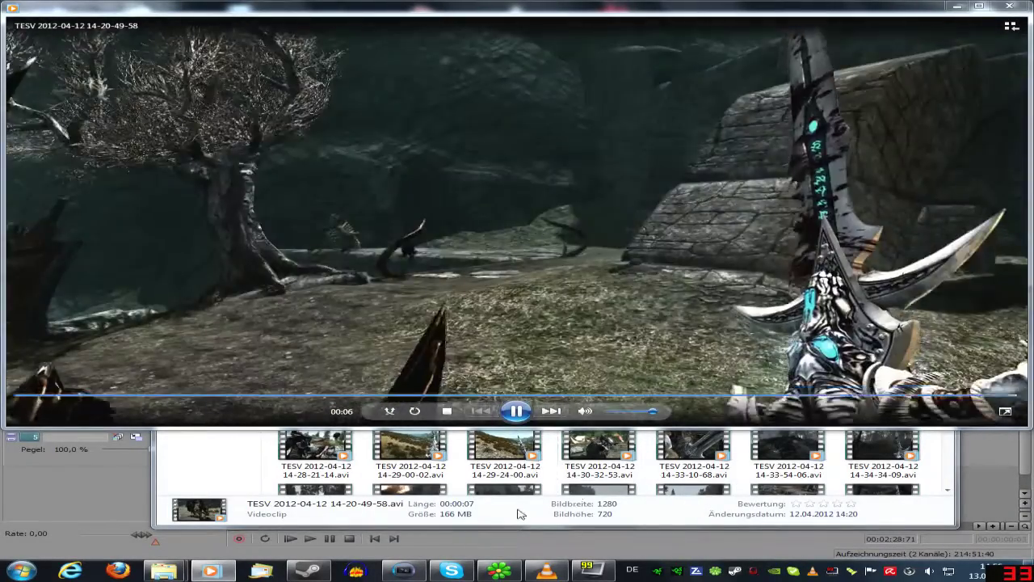
left_click(519, 514)
Preview the Skyrim recordings 14-14-19-82, 18-20-07-47 and 18-19-13-38 to choose the next finishing move
double_click(348, 301)
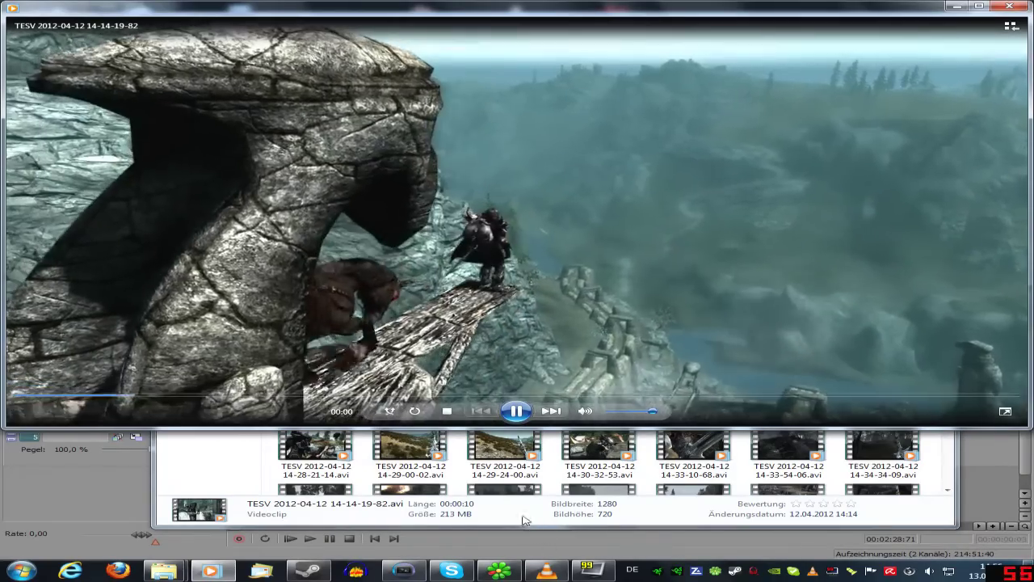
left_click(523, 519)
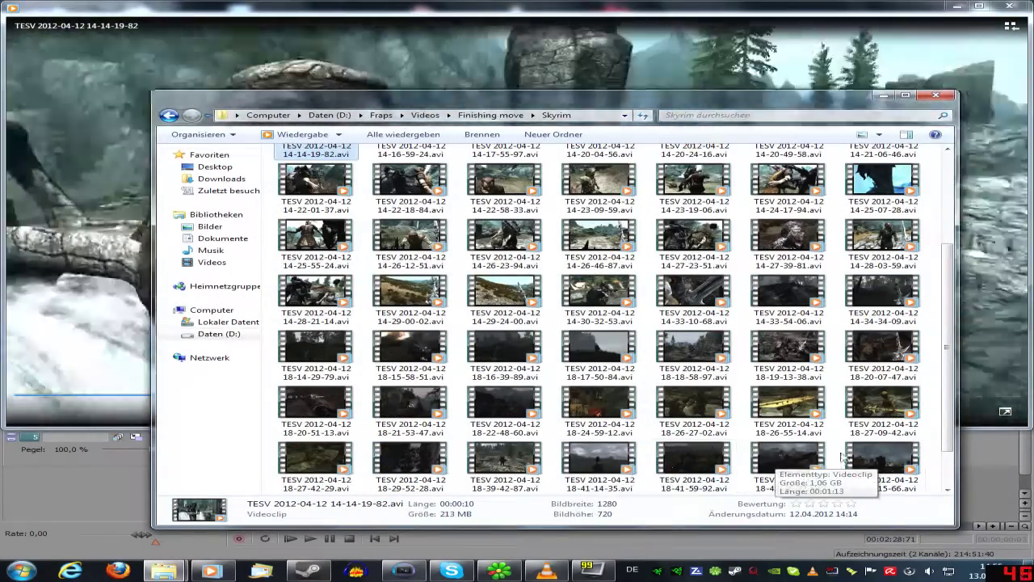
double_click(885, 349)
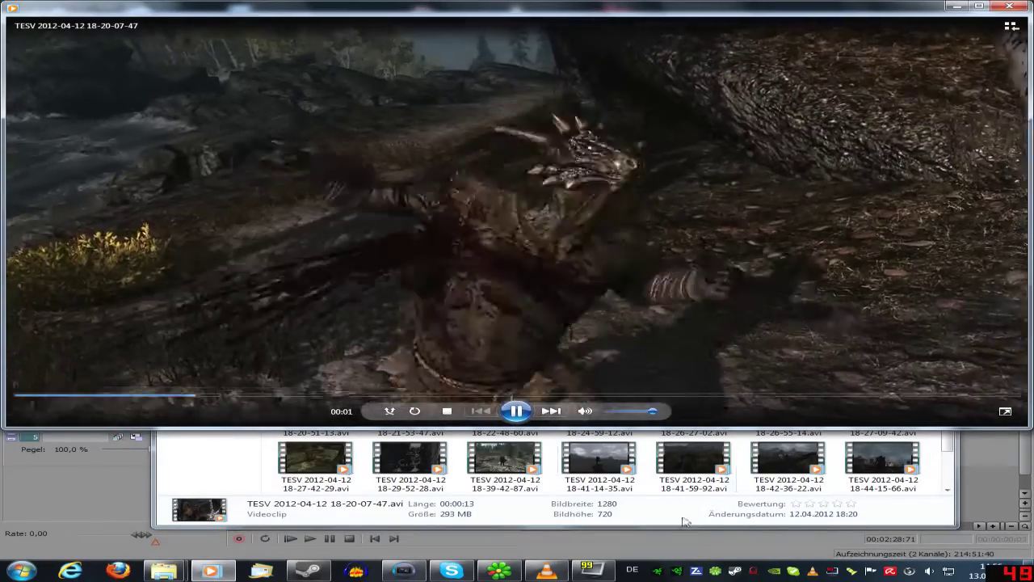
left_click(683, 517)
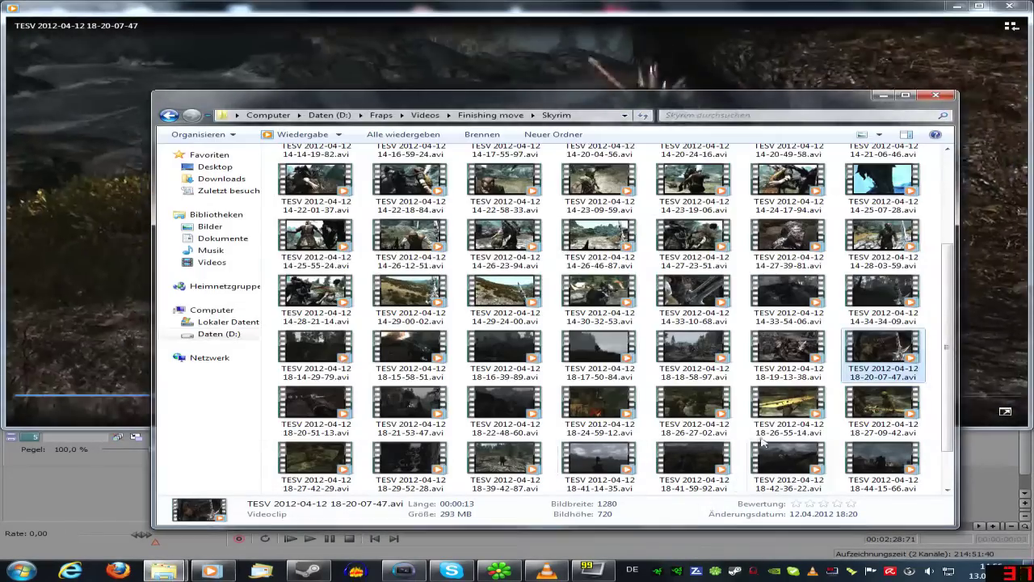
double_click(790, 359)
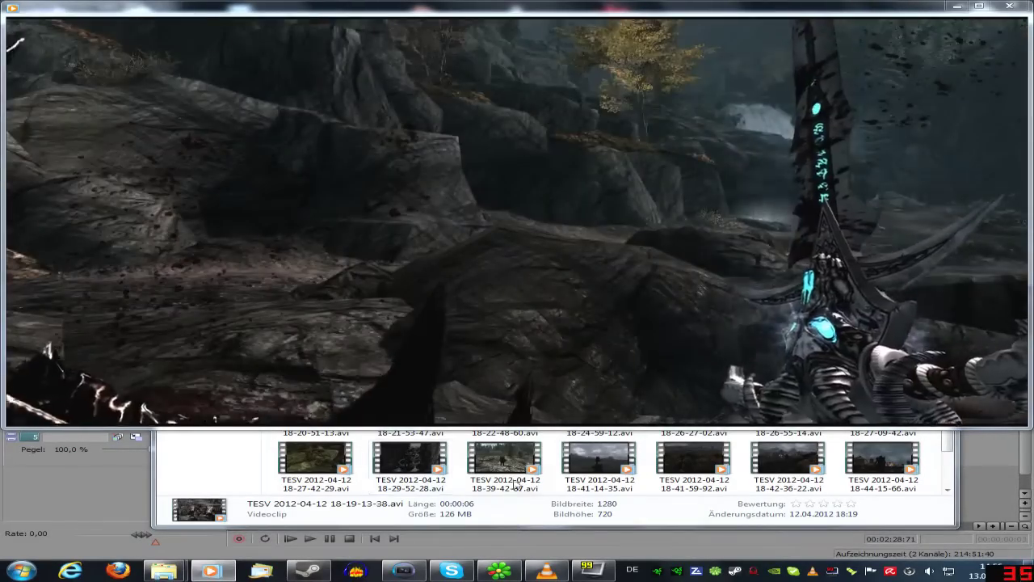
left_click(518, 514)
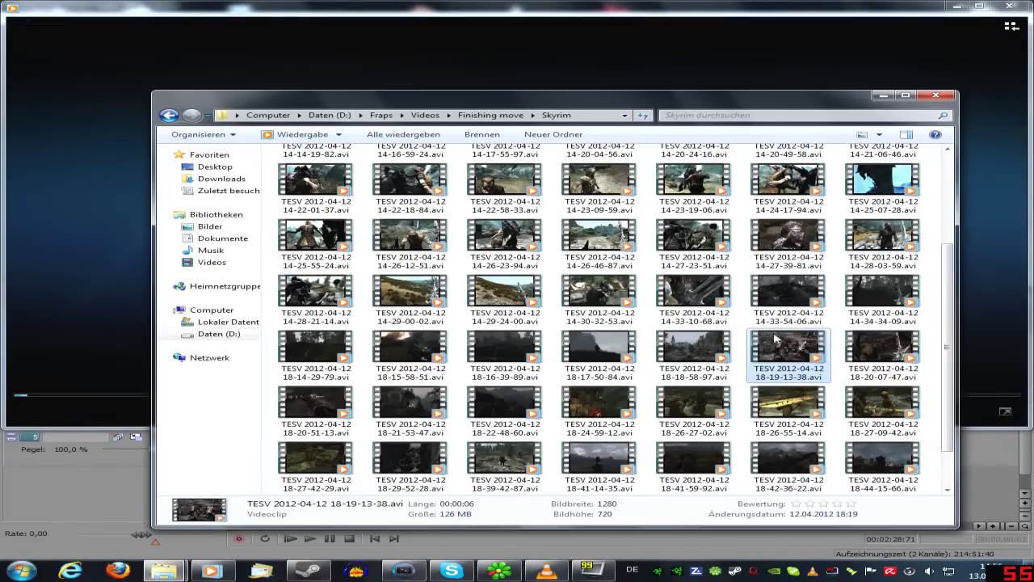
left_click(404, 571)
left_click_drag(569, 428, 624, 378)
right_click(625, 378)
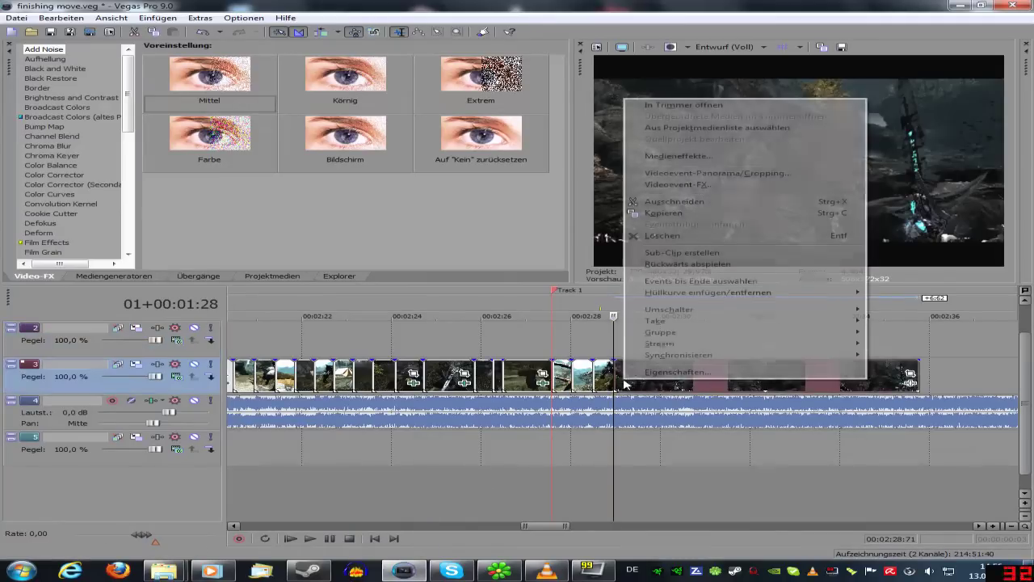
mouse_move(684, 313)
left_click(539, 417)
Cut the new clip at 00:02:33,72, delete the part before the cut and move the remainder against the previous clip
left_click(809, 379)
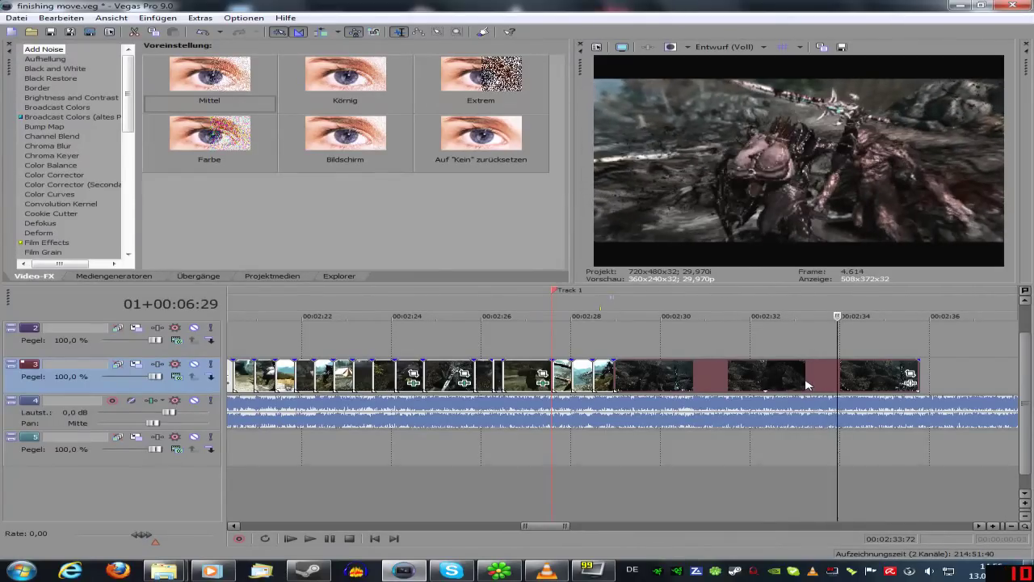
key("s")
left_click(803, 381)
key("Delete")
left_click_drag(881, 382, 657, 381)
Play the transition into the newly placed clip, starting shortly before it and at the Track 1 marker
left_click(605, 356)
key("space")
scroll(605, 355, "up", 1)
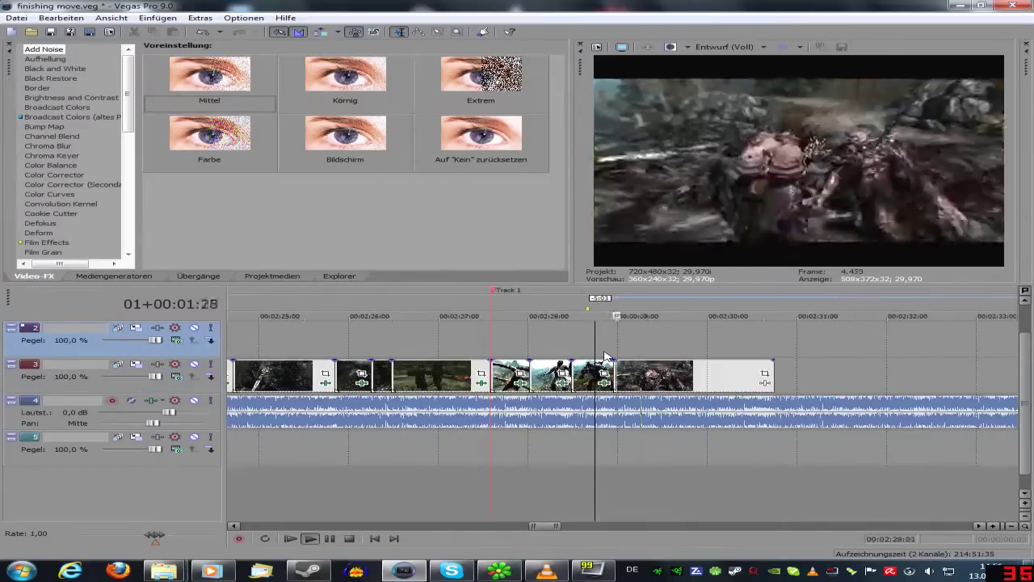
left_click(492, 347)
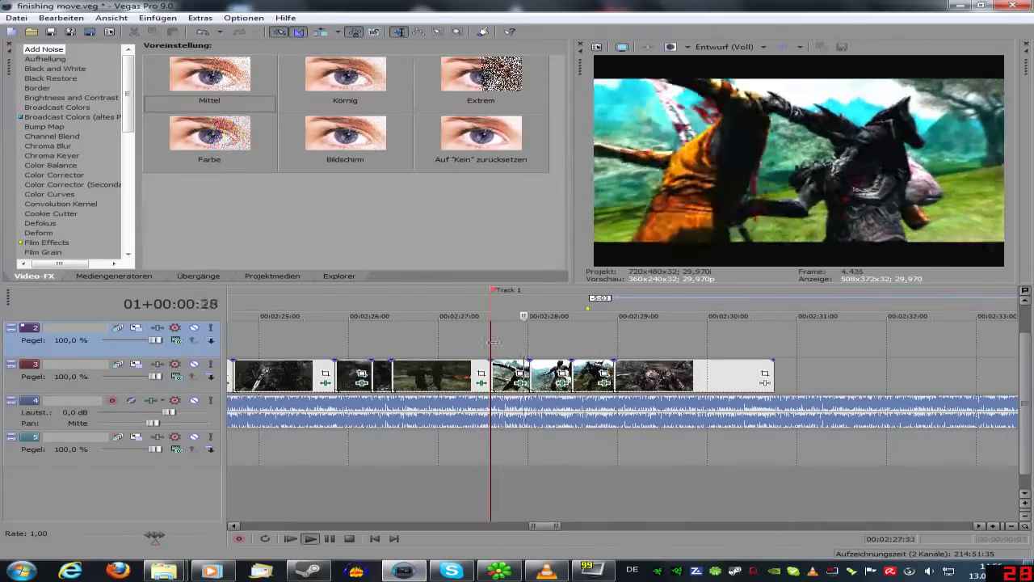
key("space")
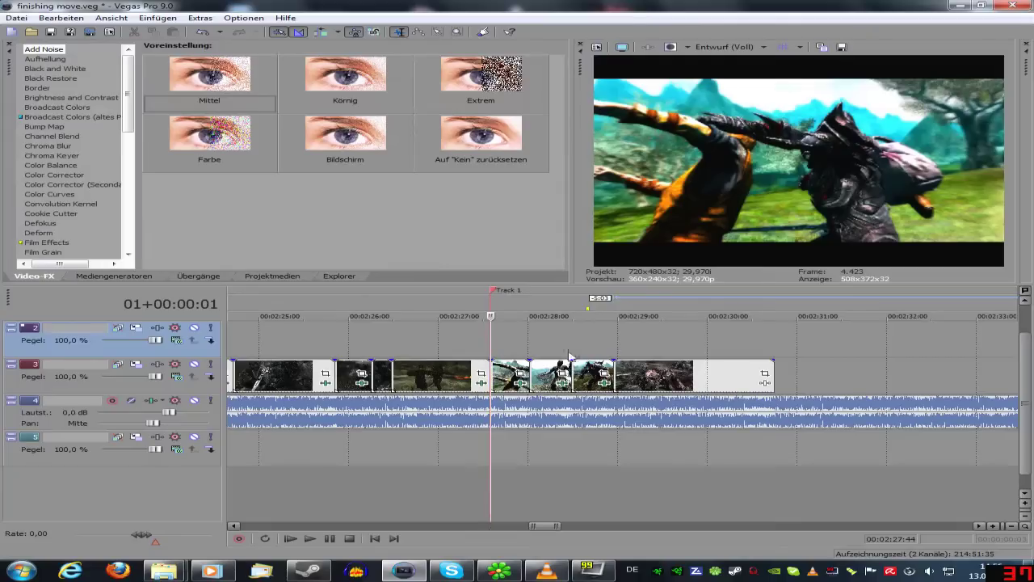
Play the last clip on track 3 against the music, cut it at 00:02:29,29 and delete the part after the cut
left_click(614, 349)
key("space")
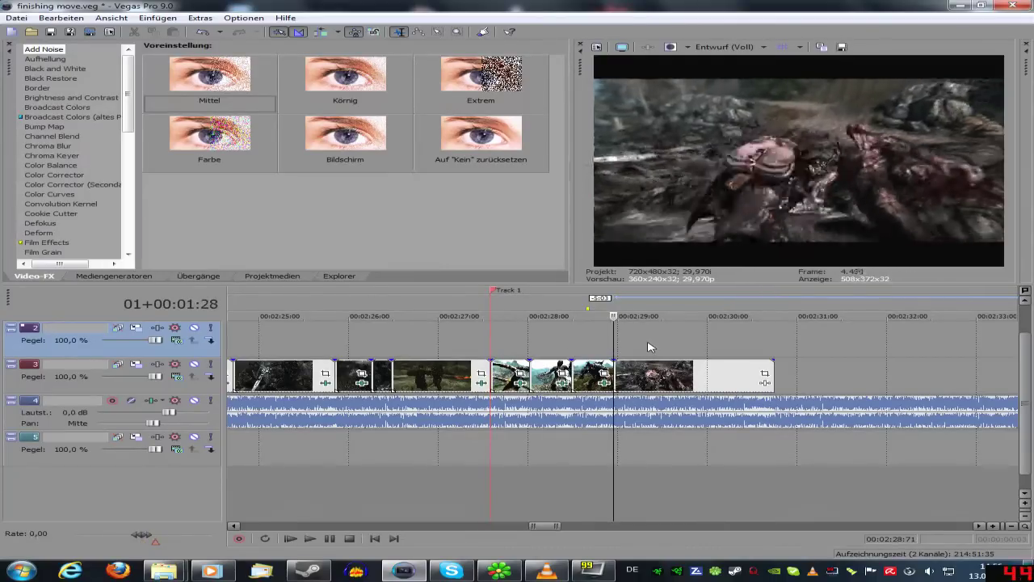
key("space")
scroll(653, 355, "up", 1)
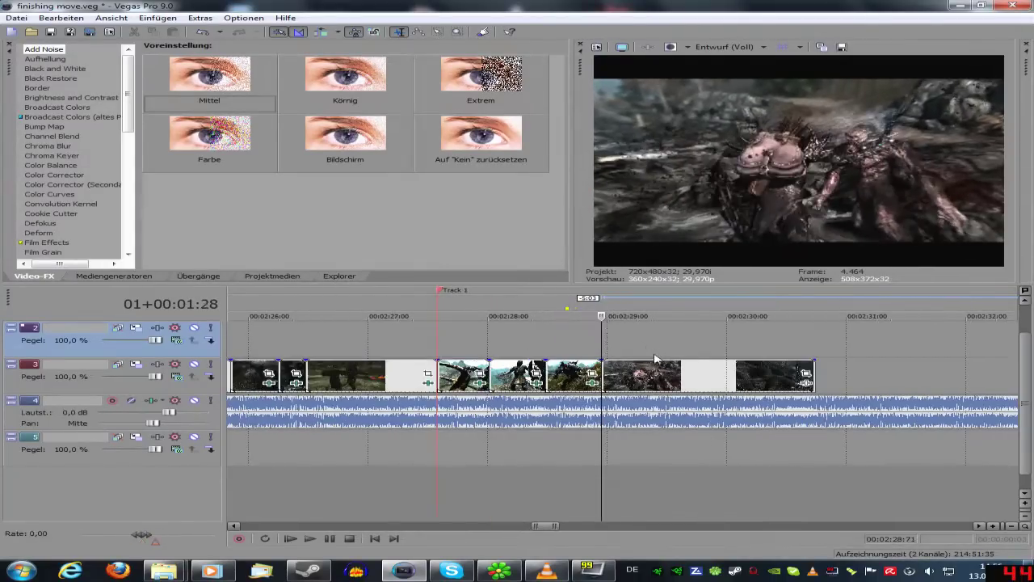
key("space")
left_click(663, 388)
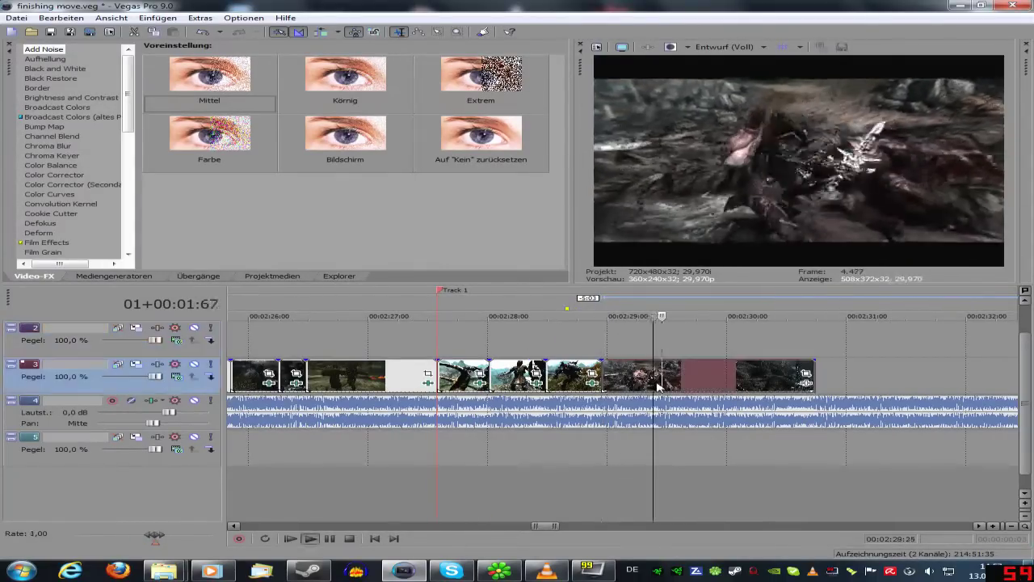
scroll(660, 389, "up", 2)
key("space")
key("s")
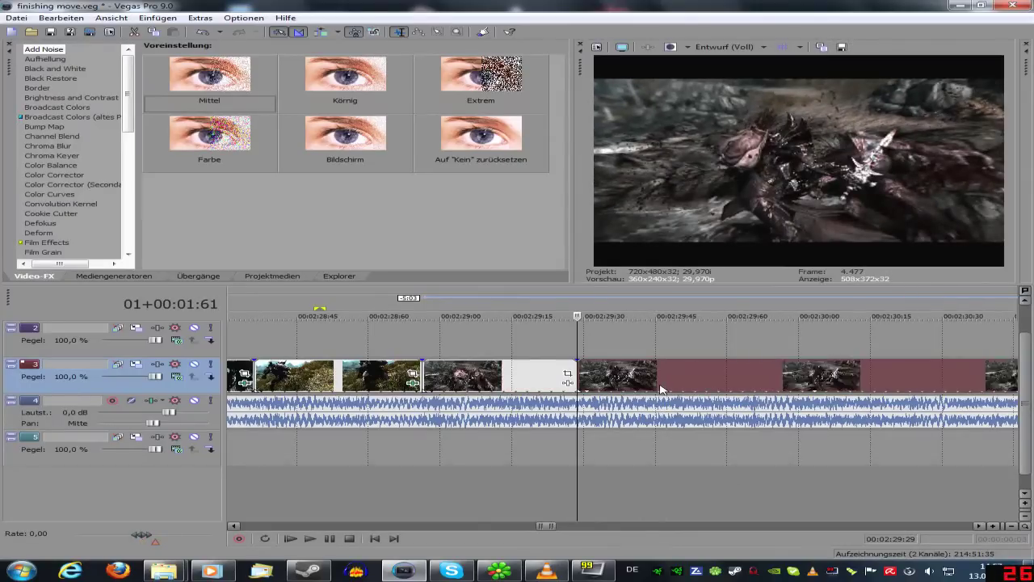
key("Delete")
Add the Sony Color Corrector effect to the trimmed 18-19-13-38 clip and set its saturation to 3.000
left_click(569, 385)
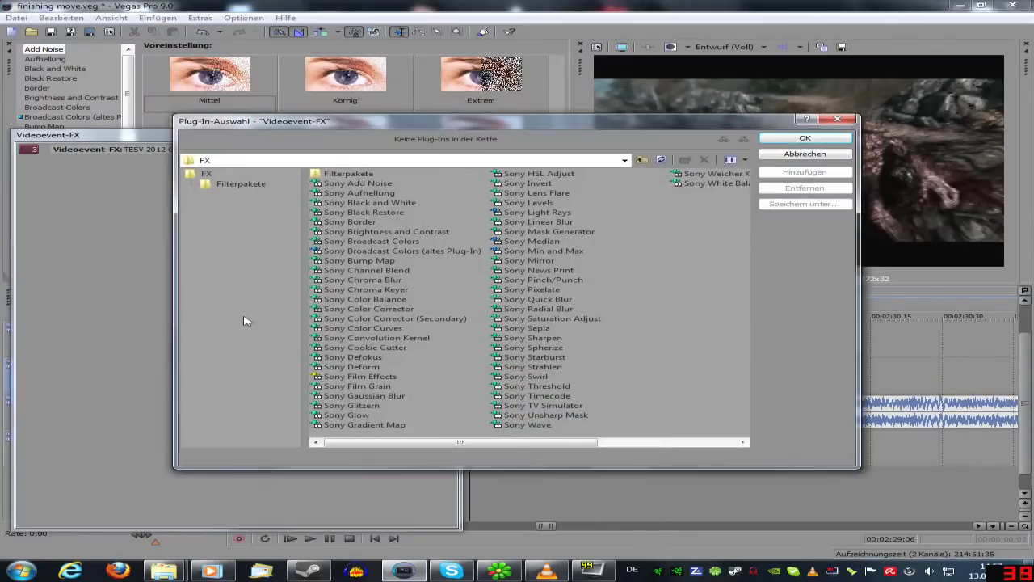
double_click(383, 308)
key("Return")
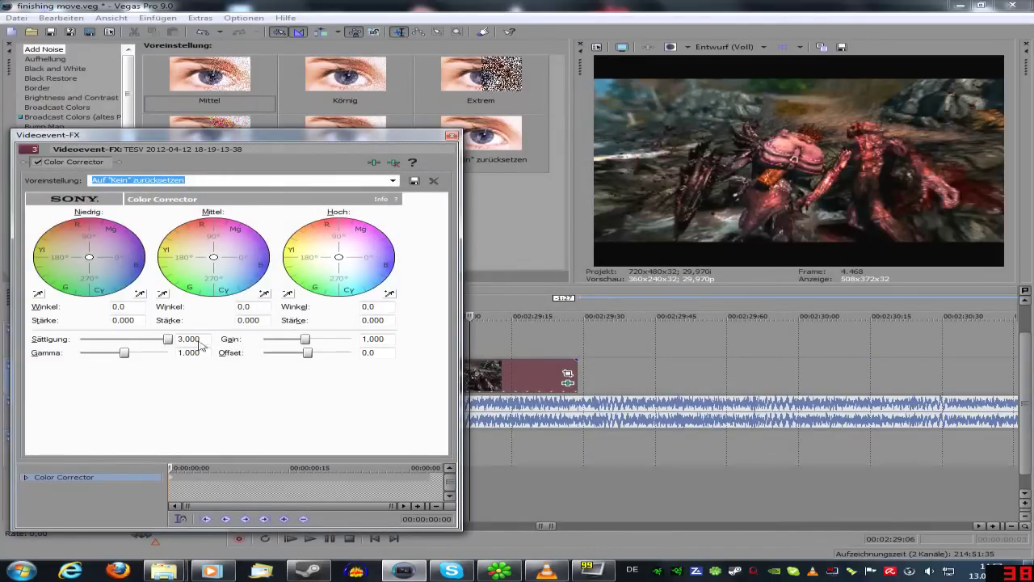
left_click(452, 136)
Play the montage from the Track 1 marker through the color-corrected 18-19-13-38 clip
scroll(479, 353, "down", 5)
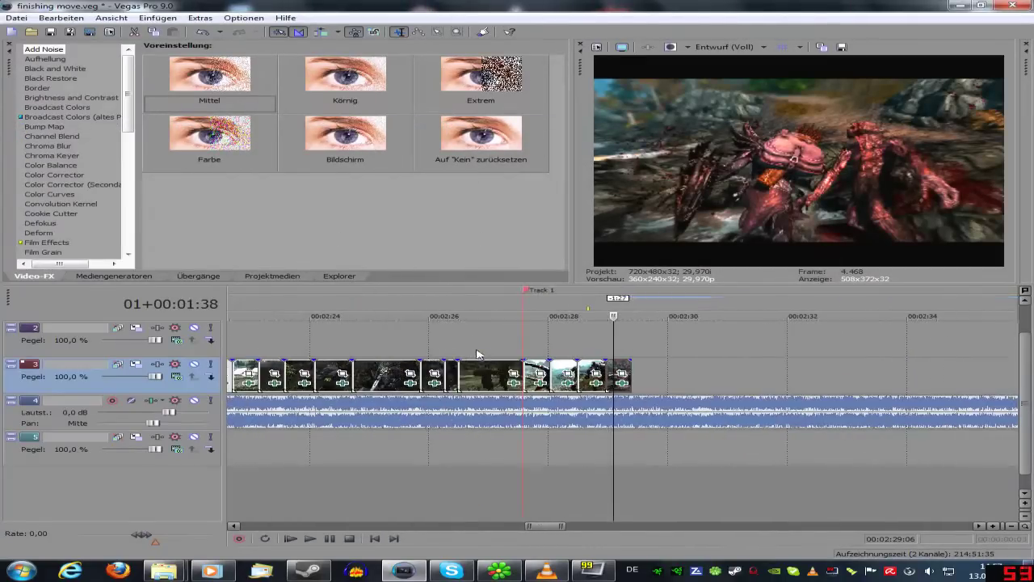
scroll(525, 364, "up", 2)
left_click(432, 349)
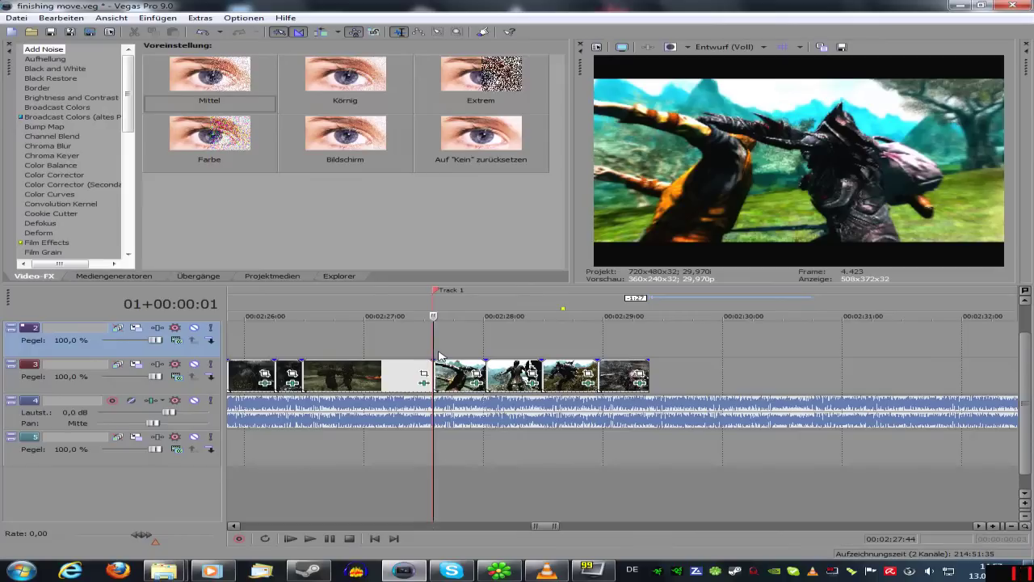
key("space")
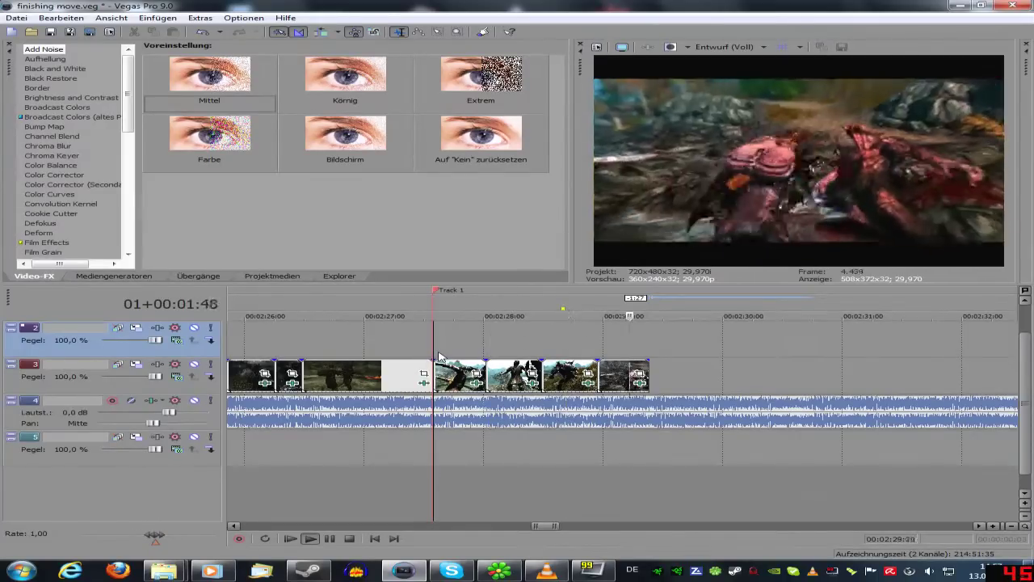
key("space")
Put the cursor at the end of the last clip and preview Skyrim recordings 18-20-51-13, 18-21-53-47 and 18-26-27-02 in the media player
left_click(654, 353)
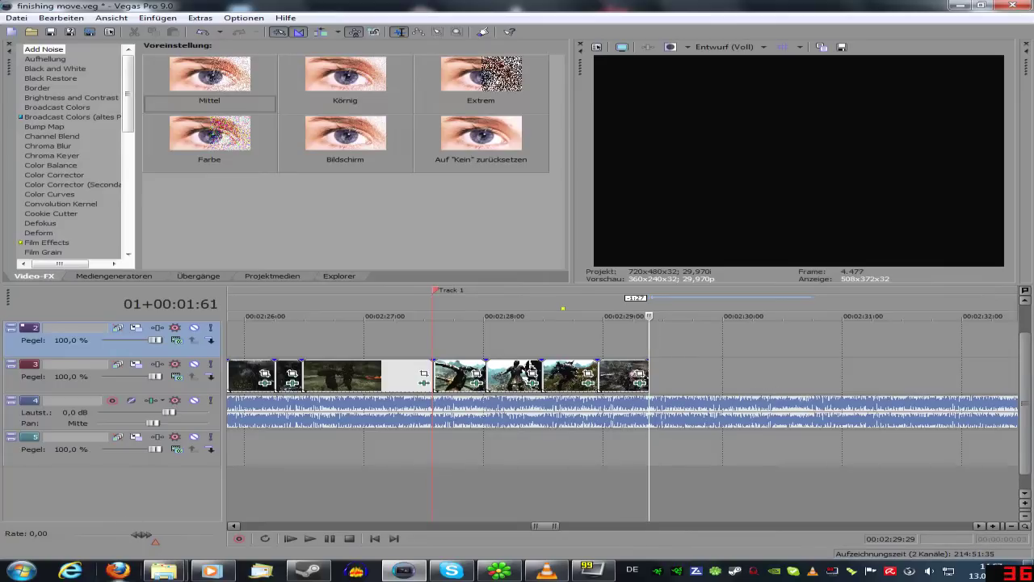
mouse_move(164, 570)
left_click(282, 490)
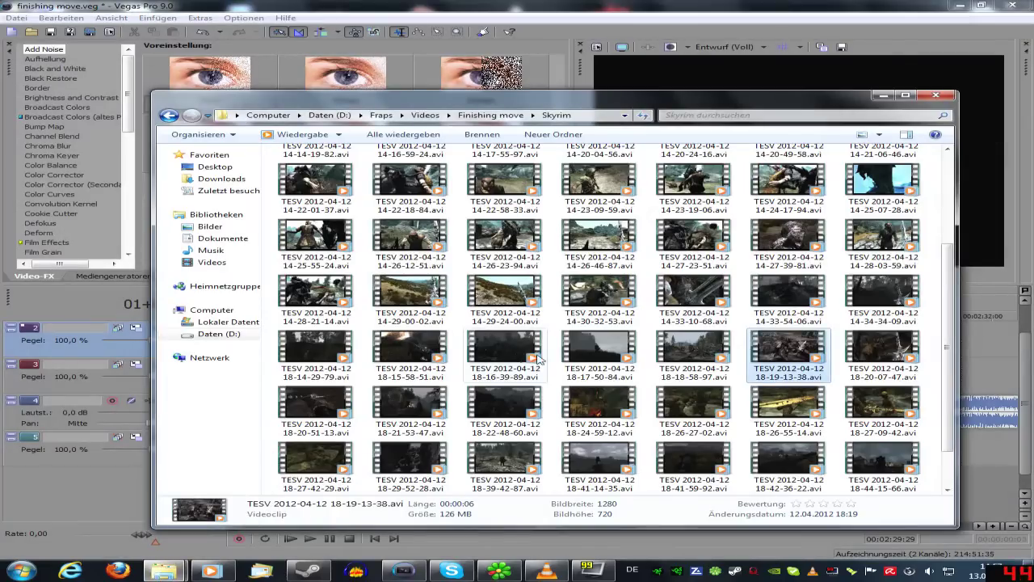
double_click(315, 404)
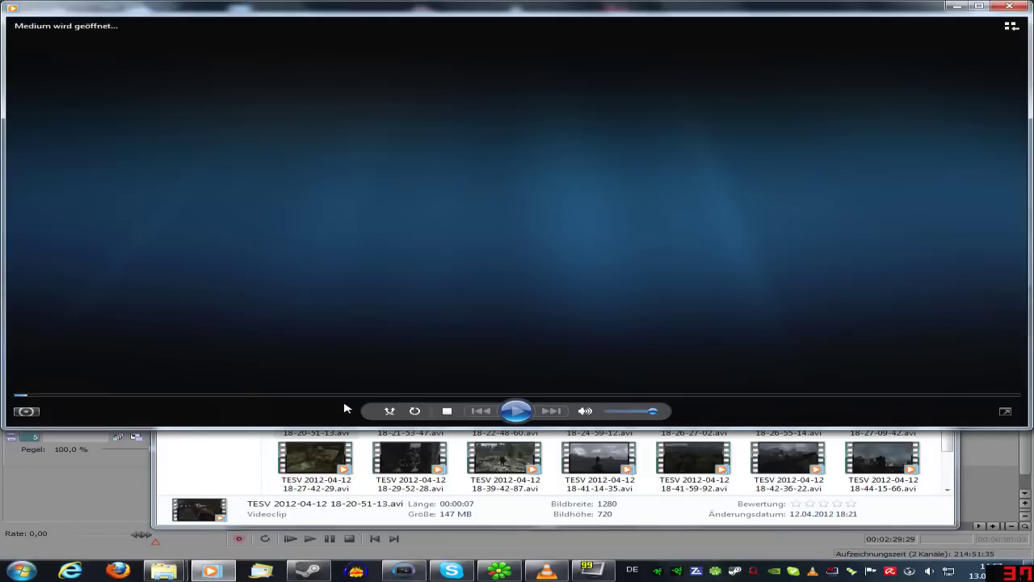
left_click(506, 525)
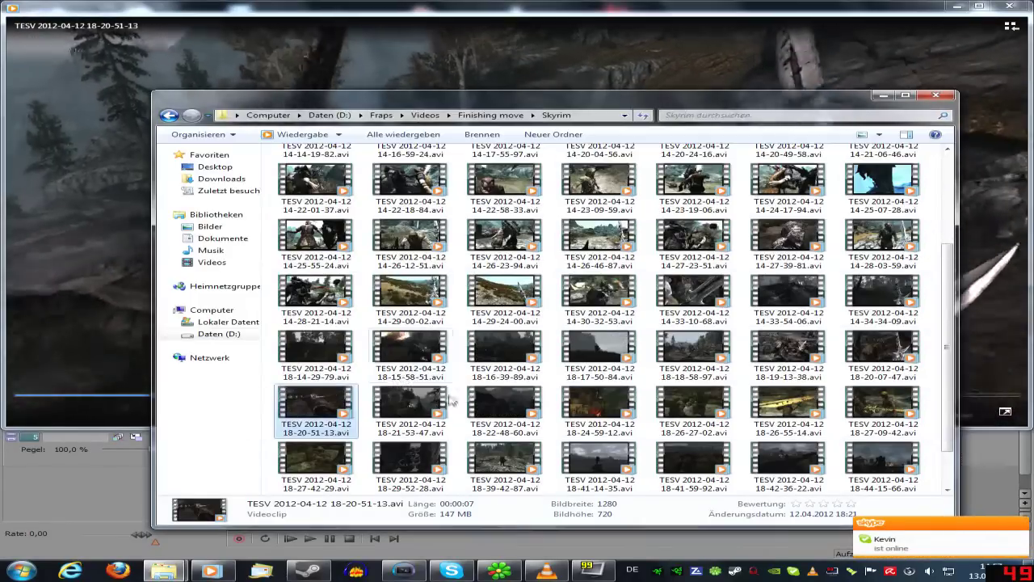
double_click(385, 412)
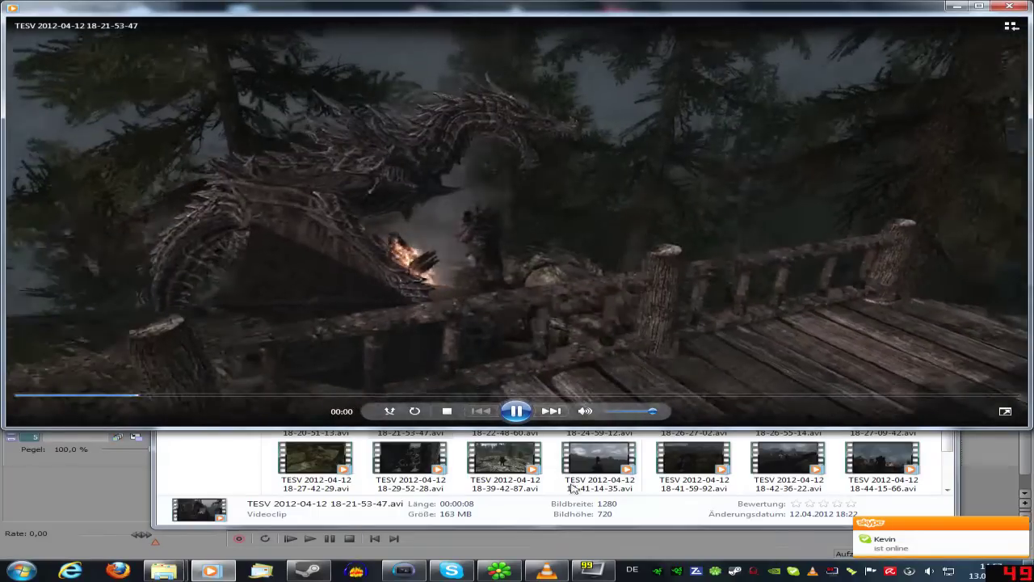
key("alt+Tab")
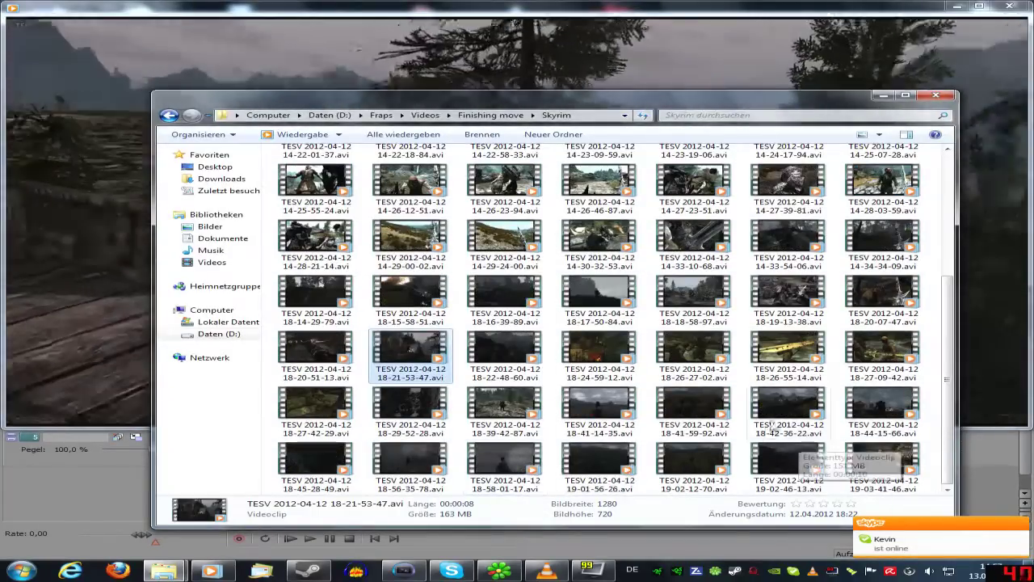
double_click(723, 363)
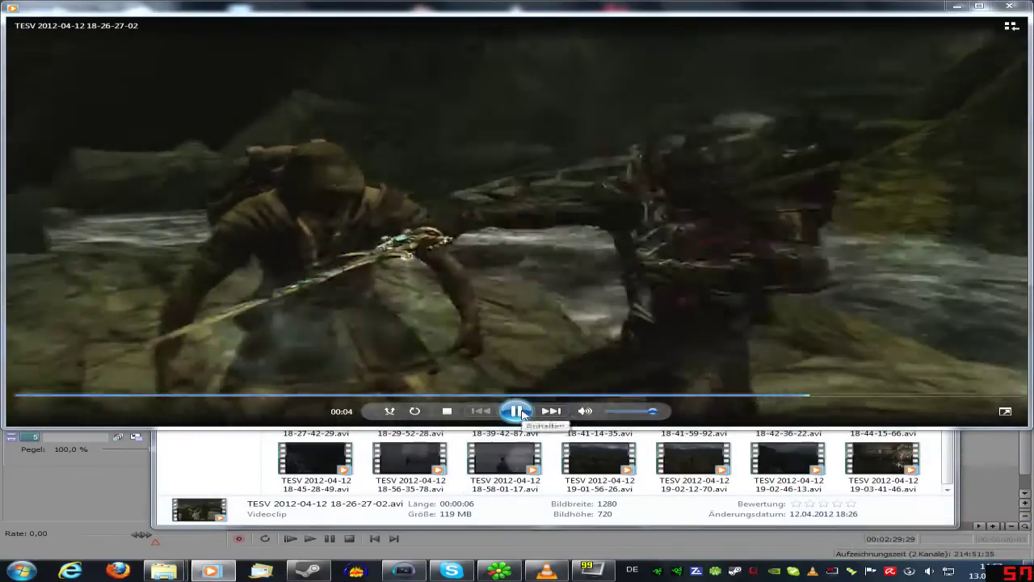
left_click(521, 414)
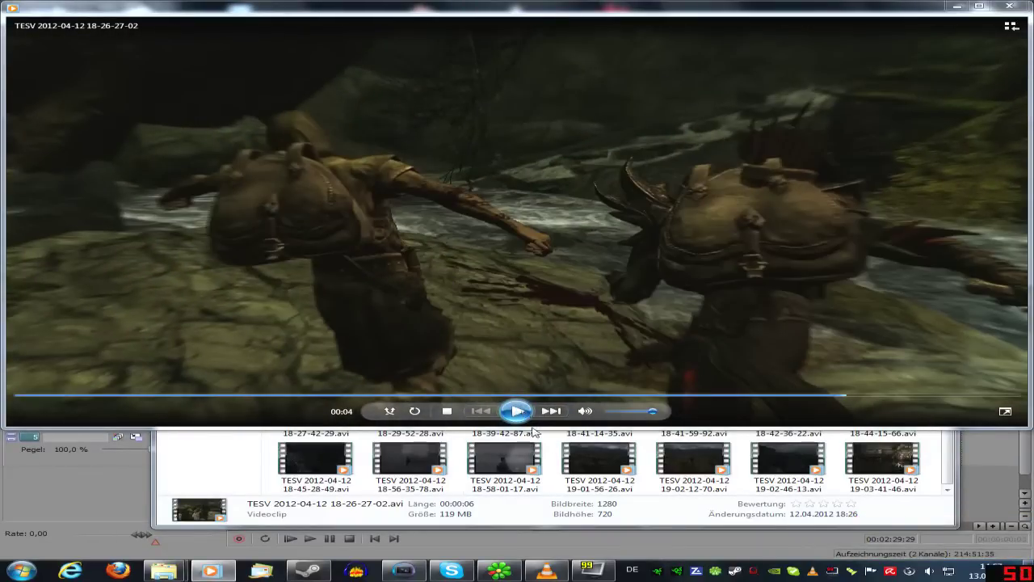
left_click(676, 519)
left_click_drag(479, 535, 663, 382)
right_click(663, 382)
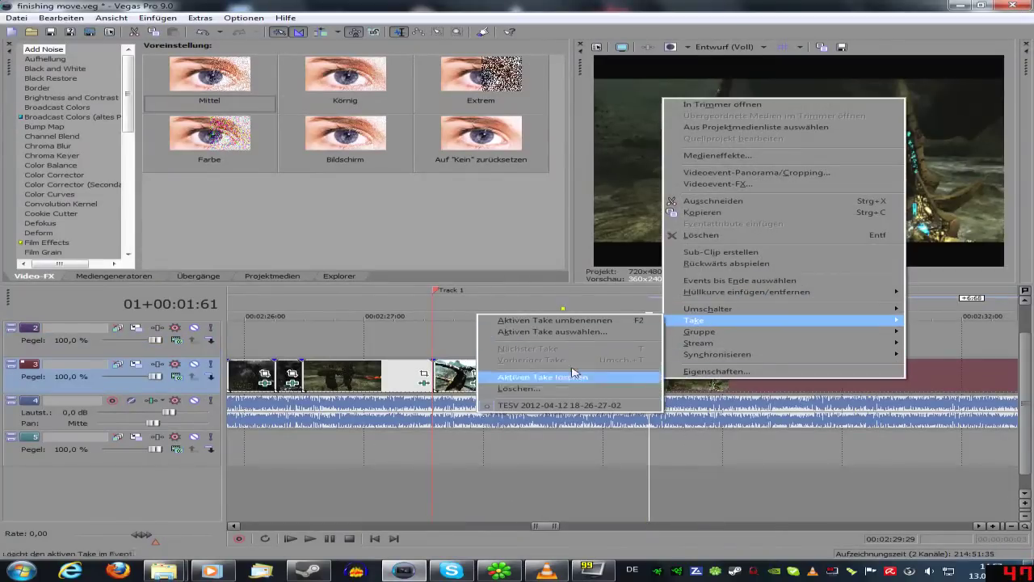
mouse_move(727, 320)
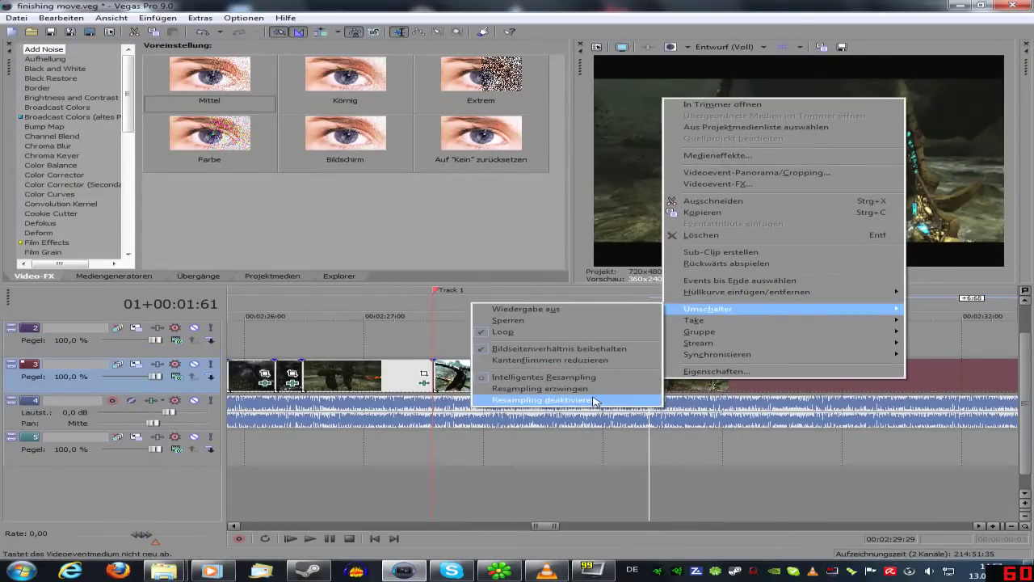
left_click(590, 405)
Cut the 18-26-27-02 clip at 00:02:34,12, delete the part before the cut and move the remainder against the previous clip
left_click(838, 386)
scroll(838, 387, "down", 3)
left_click(693, 375)
key("space")
key("Return")
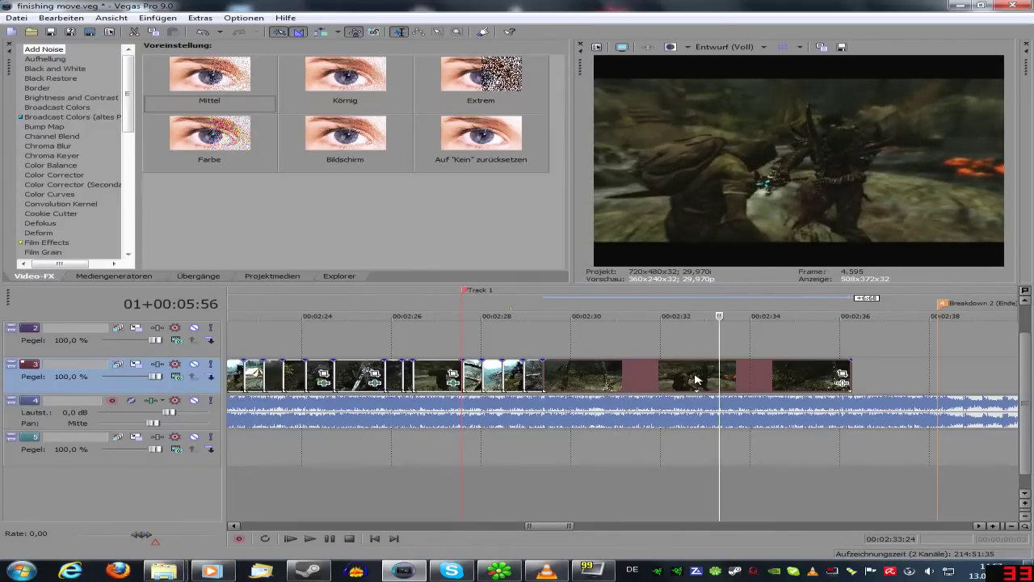
key("Right")
key("Right")
key("Right")
key("Right")
key("Right")
key("Right")
key("Right")
key("Right")
key("Right")
key("Right")
key("Right")
key("Right")
key("Right")
key("Right")
key("Right")
key("Right")
key("Right")
key("Right")
key("Right")
key("Right")
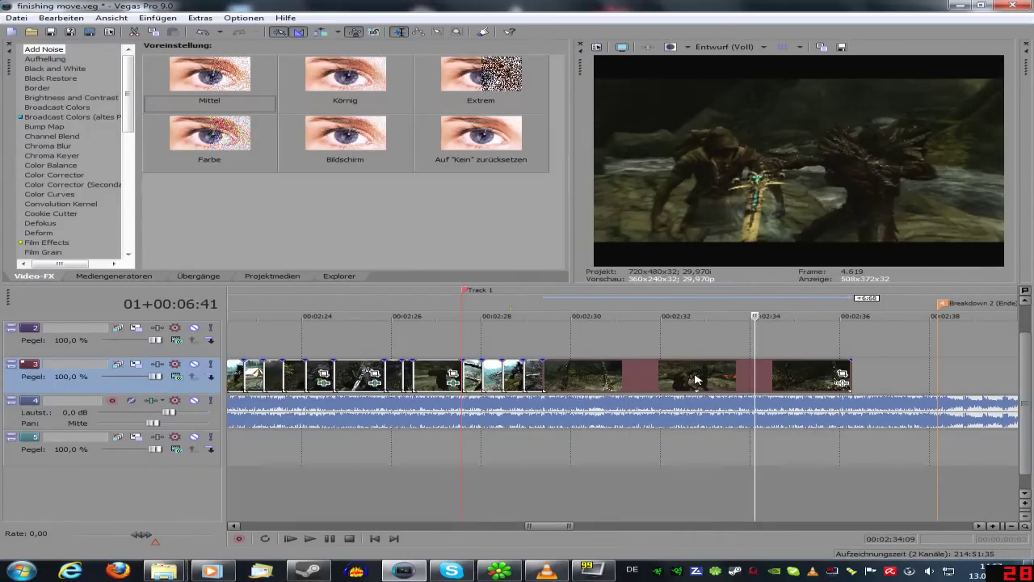
key("Right")
key("s")
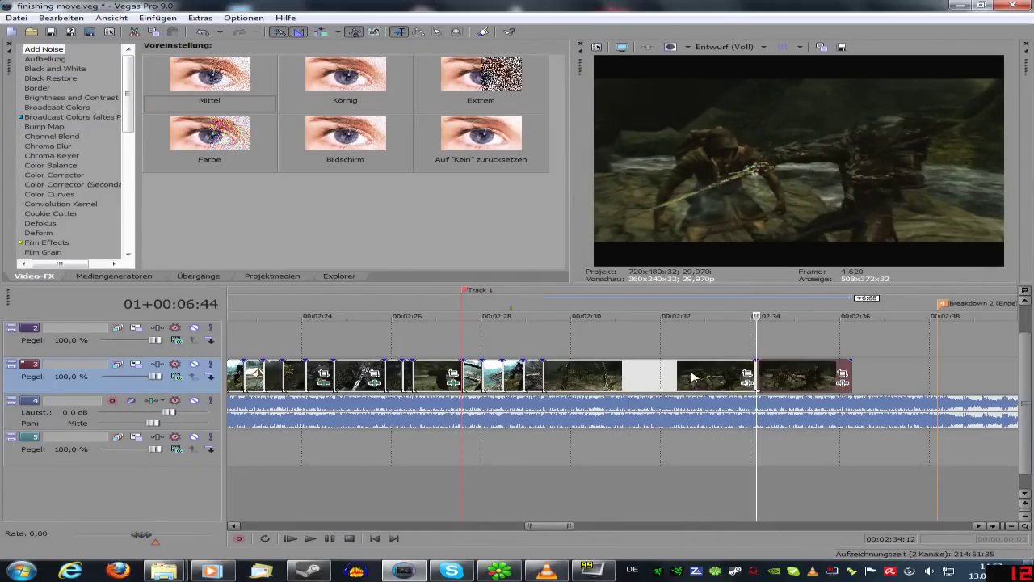
left_click(692, 378)
key("Delete")
left_click_drag(765, 381, 553, 384)
Play the transition into the moved 18-26-27-02 clip, starting at 00:02:28,51 and at the Track 1 marker
left_click(513, 340)
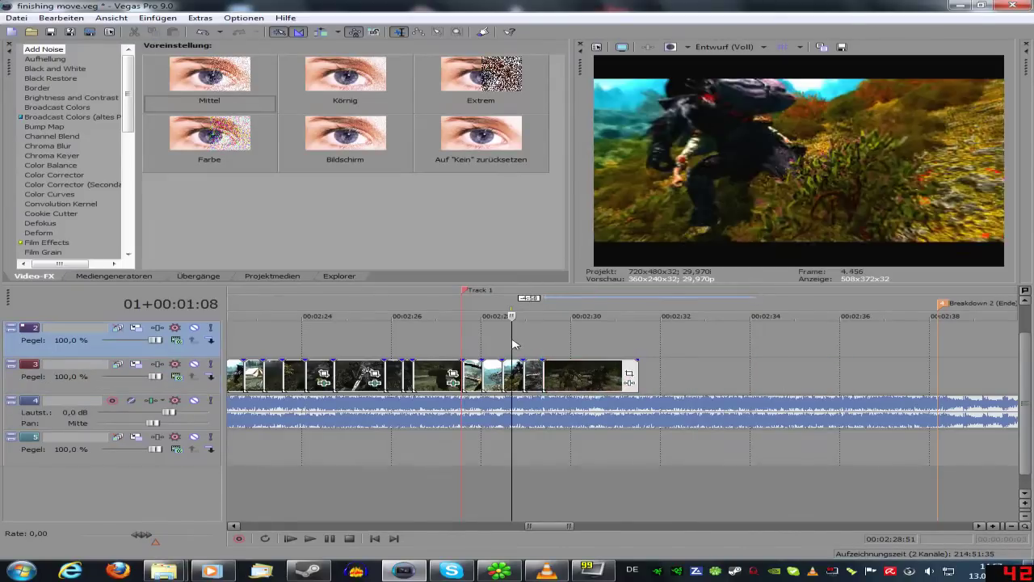
scroll(514, 344, "up", 5)
key("space")
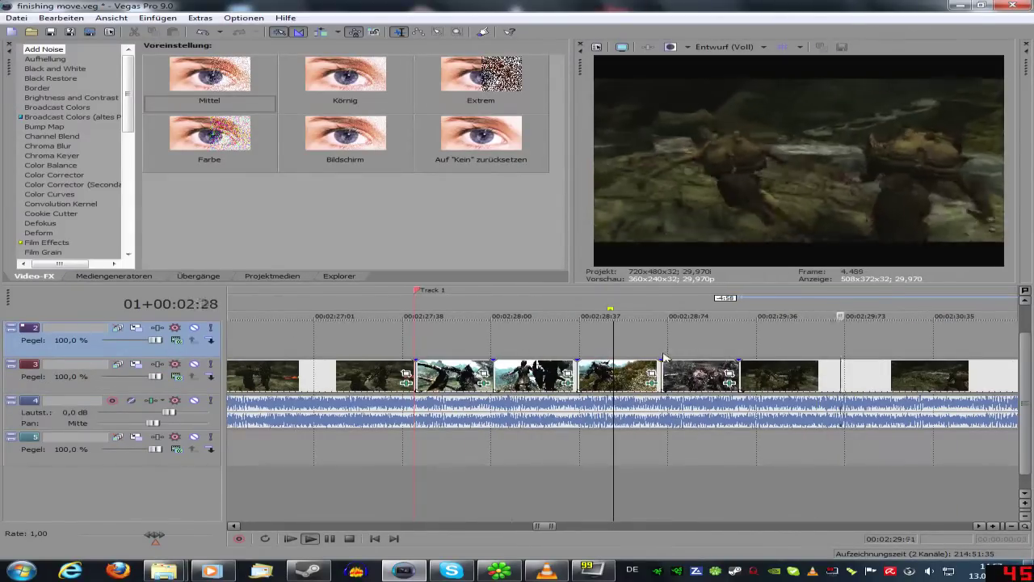
key("space")
scroll(502, 338, "down", 3)
left_click(482, 337)
key("space")
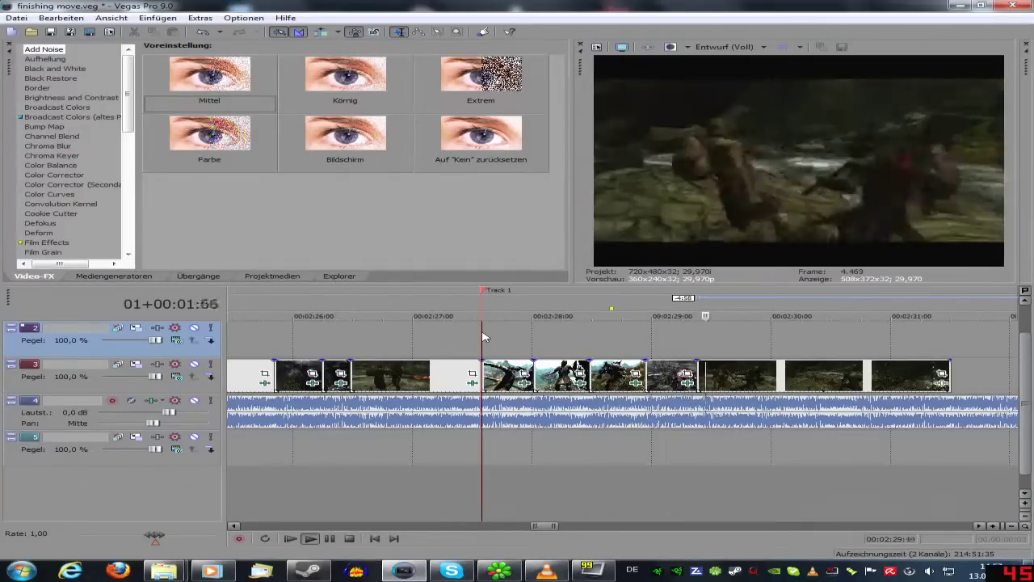
key("space")
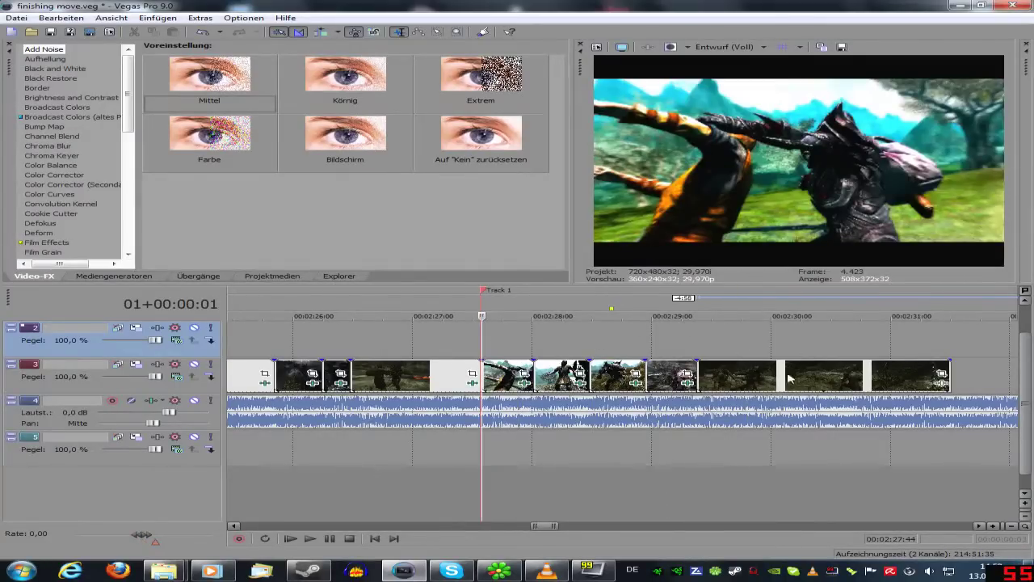
Play the 18-26-27-02 clip to find the beat, cut it at 00:02:29,64 and delete the part after the cut
left_click(703, 376)
scroll(734, 376, "up", 2)
key("space")
key("space")
key("space")
key("space")
left_click(722, 386)
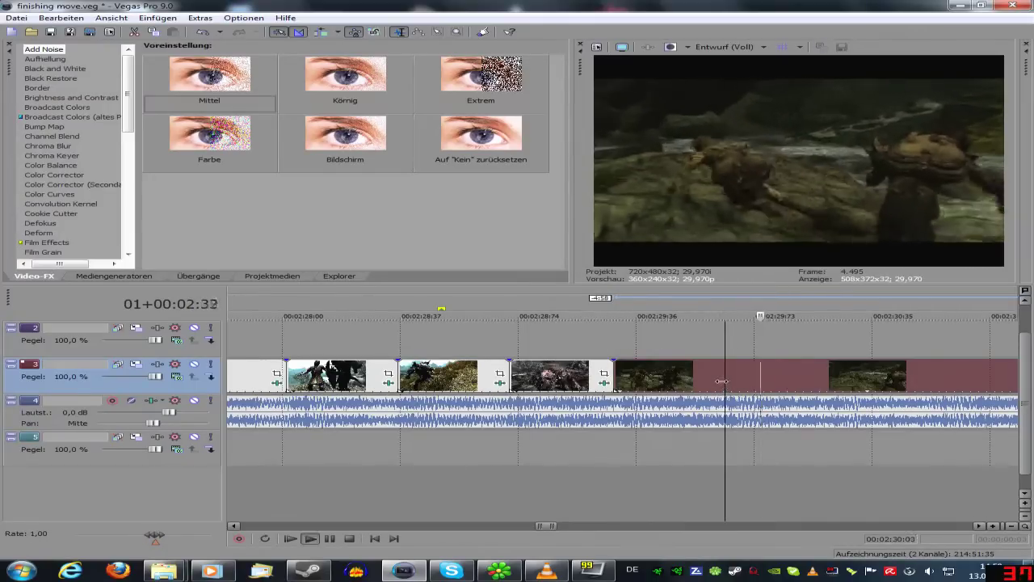
key("s")
key("Delete")
Apply the Sony Color Corrector effect to the shortened 18-26-27-02 clip with a saturation of 3.000
left_click(669, 381)
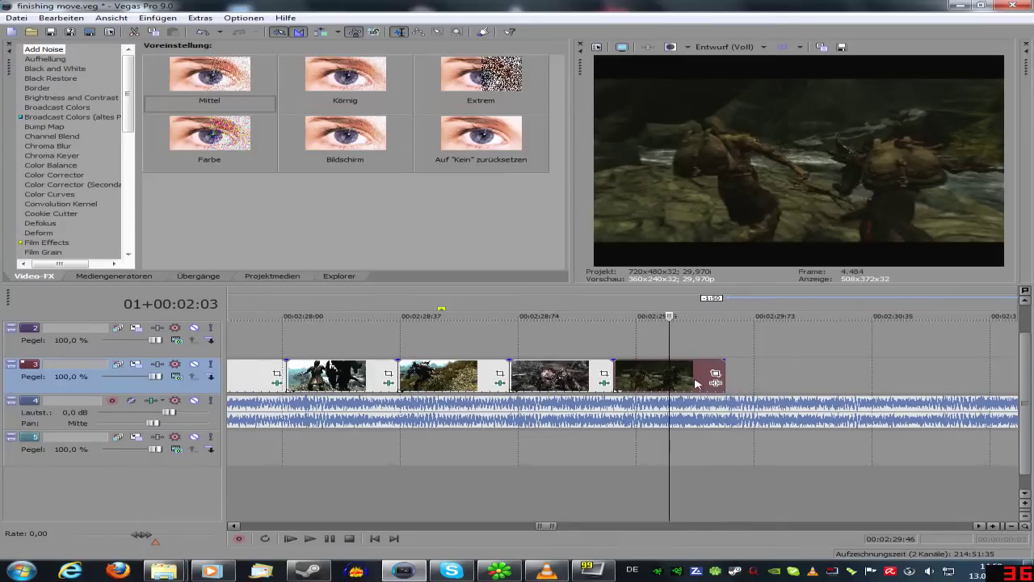
left_click(716, 380)
left_click(379, 310)
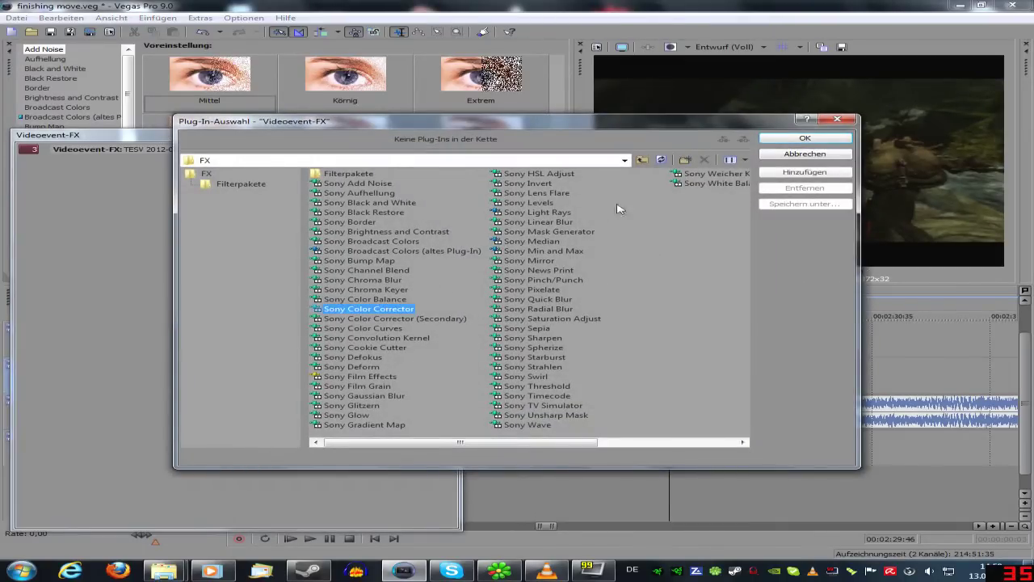
left_click(818, 137)
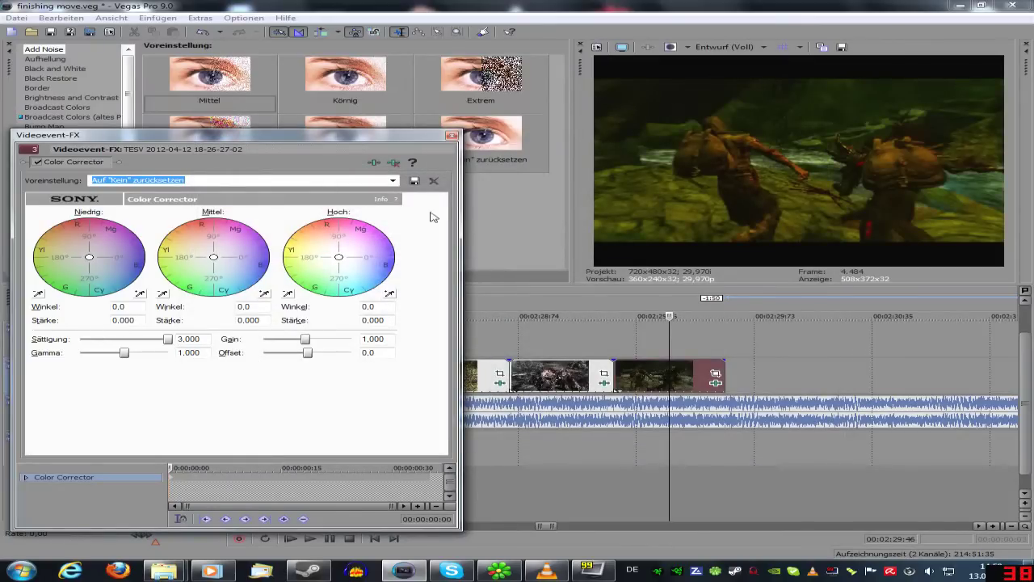
left_click(451, 136)
Play the sequence from the Track 1 marker to check the color-corrected 18-26-27-02 clip
scroll(431, 388, "down", 3)
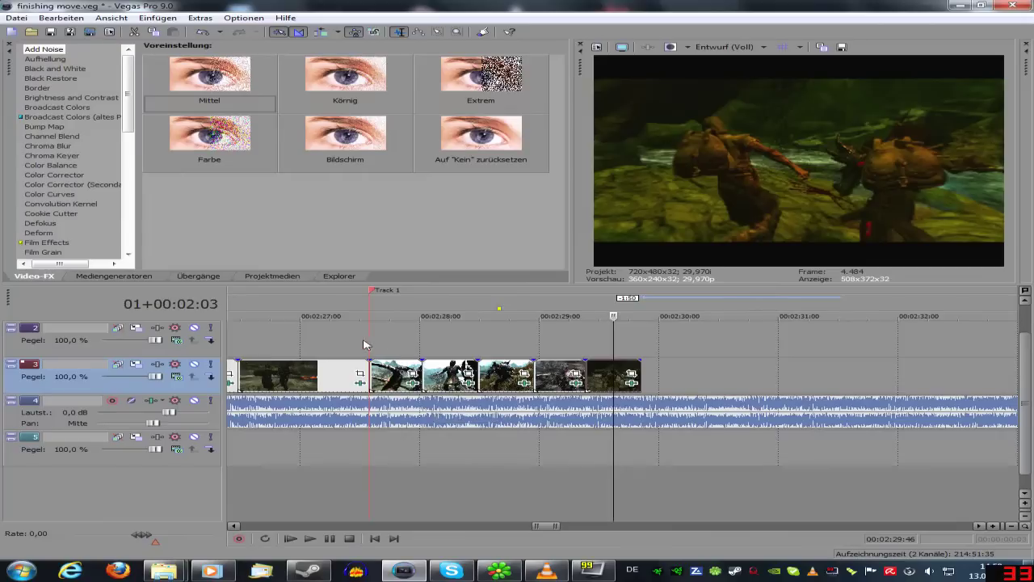
left_click(371, 345)
key("space")
key("space")
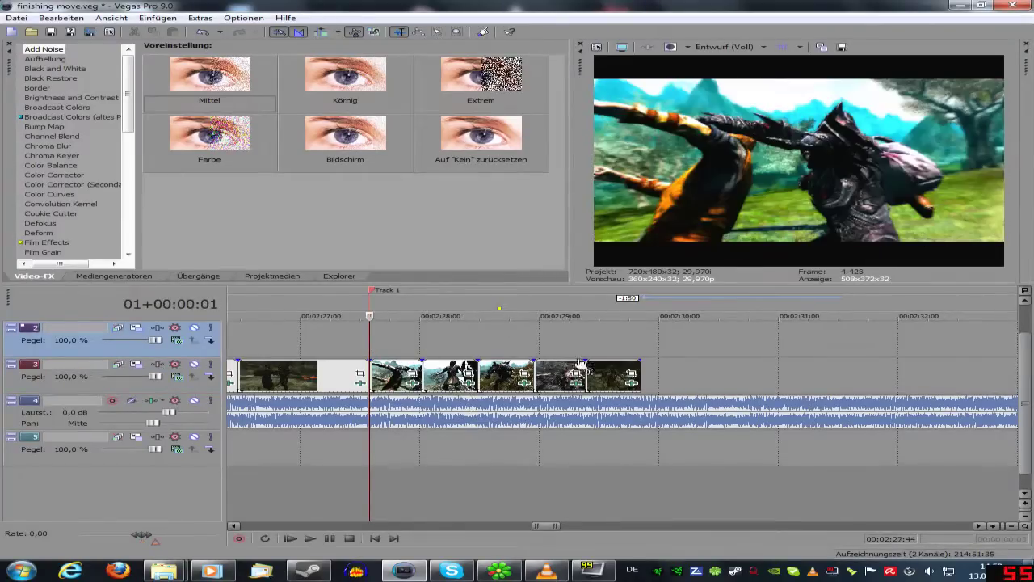
Place the cursor at the last clip's end, 00:02:29,64, and preview the Skyrim folder clips 18-26-55-14 and 14-27-23-51
left_click(646, 343)
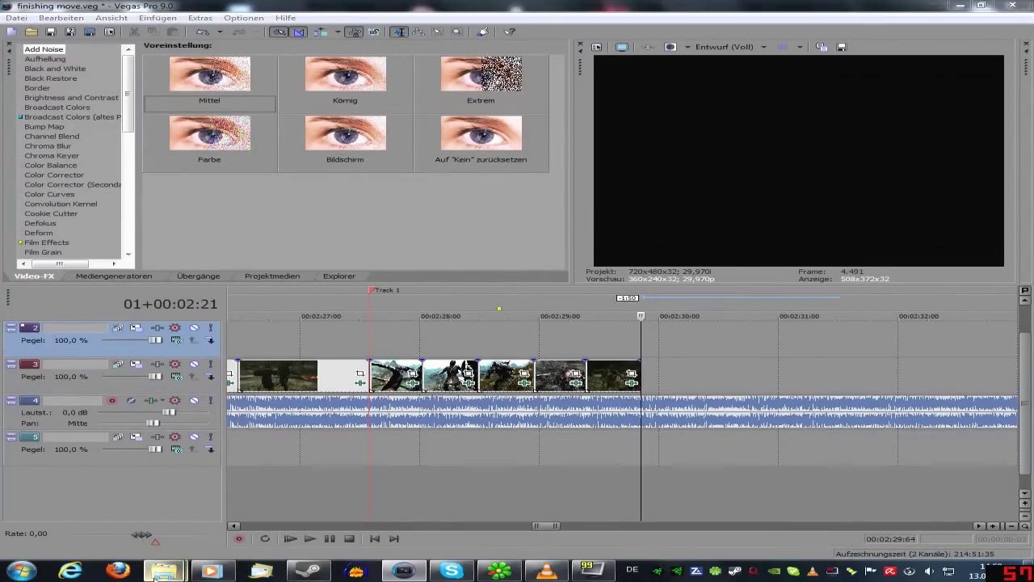
mouse_move(164, 570)
left_click(283, 497)
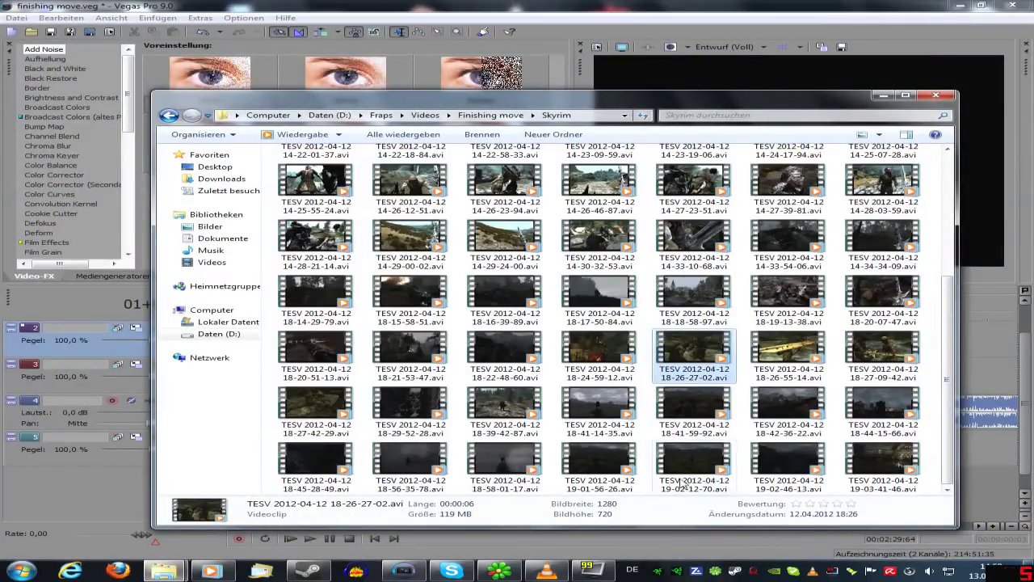
left_click(759, 372)
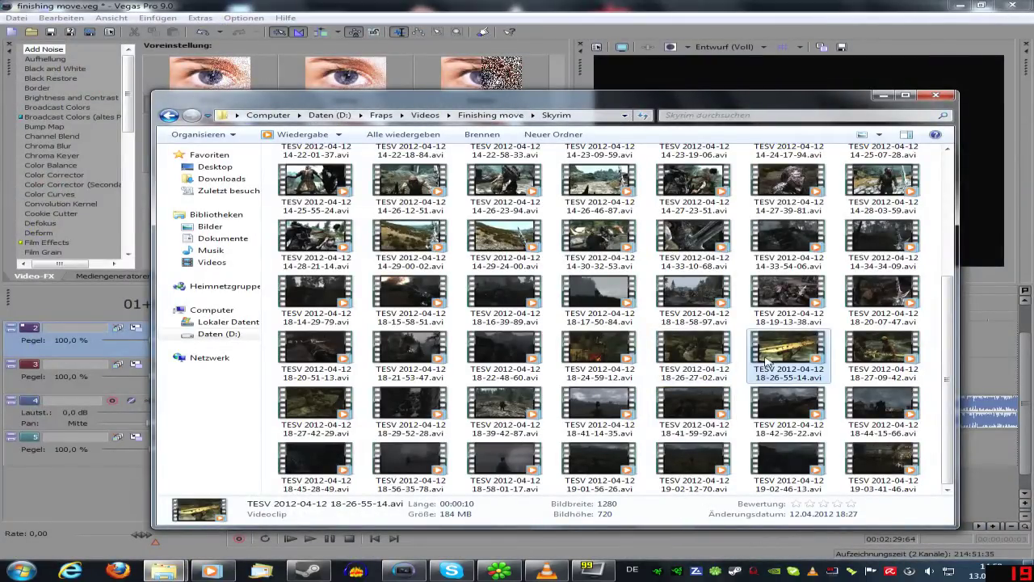
double_click(767, 361)
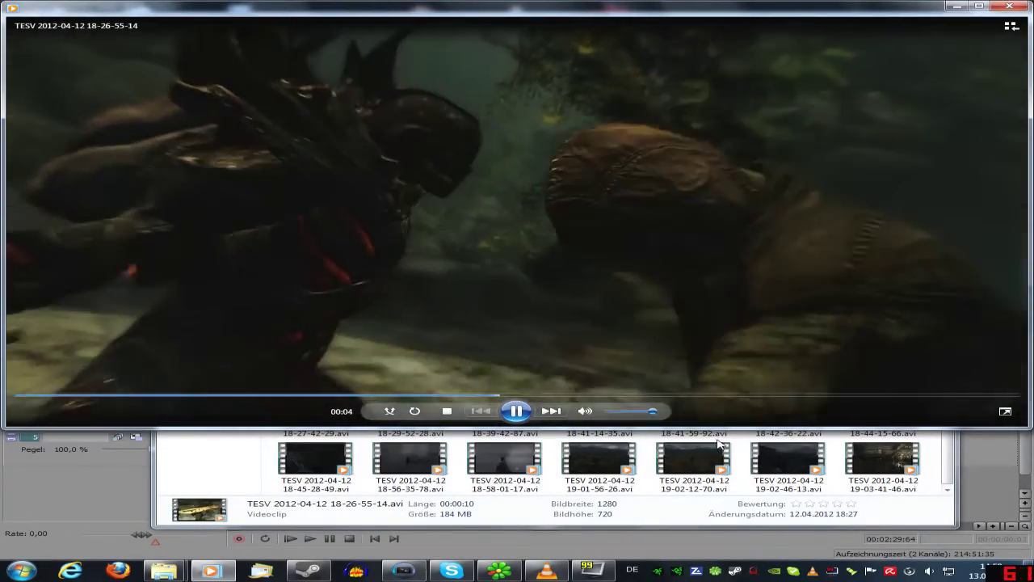
left_click(719, 442)
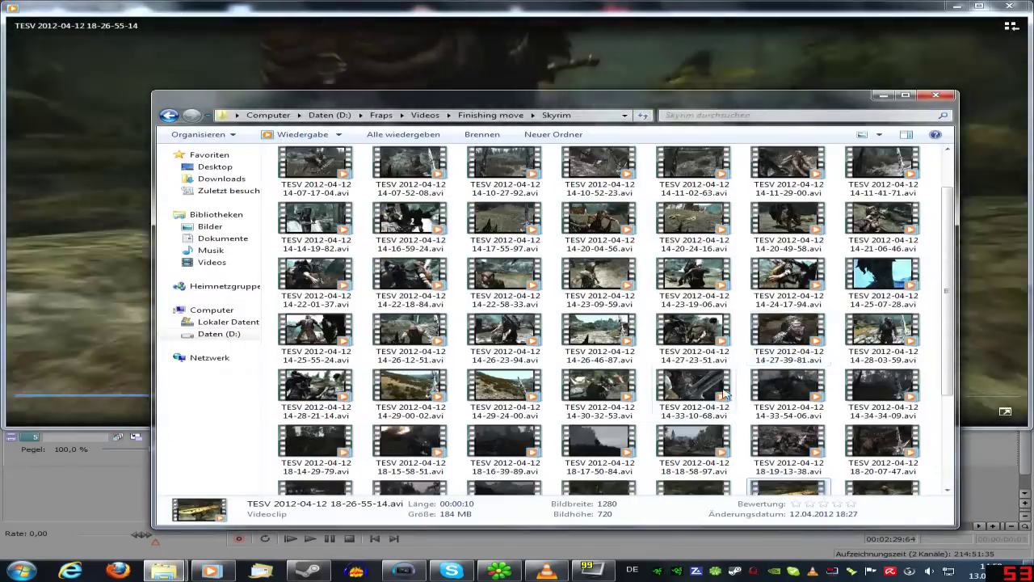
double_click(699, 345)
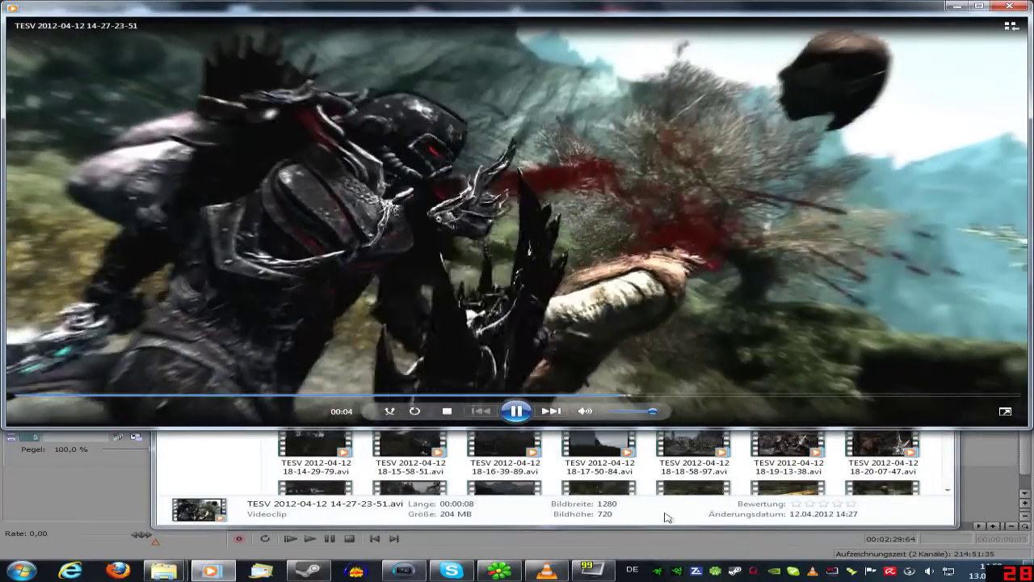
left_click(665, 518)
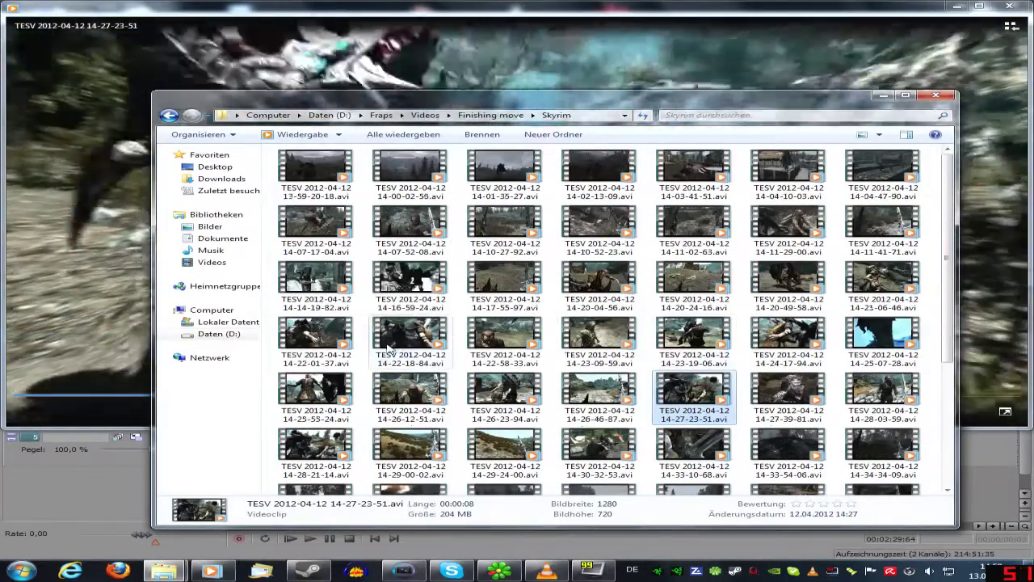
Preview the clips 14-22-18-84, 14-20-24-16 and 14-14-19-82 from the Skyrim folder
double_click(389, 347)
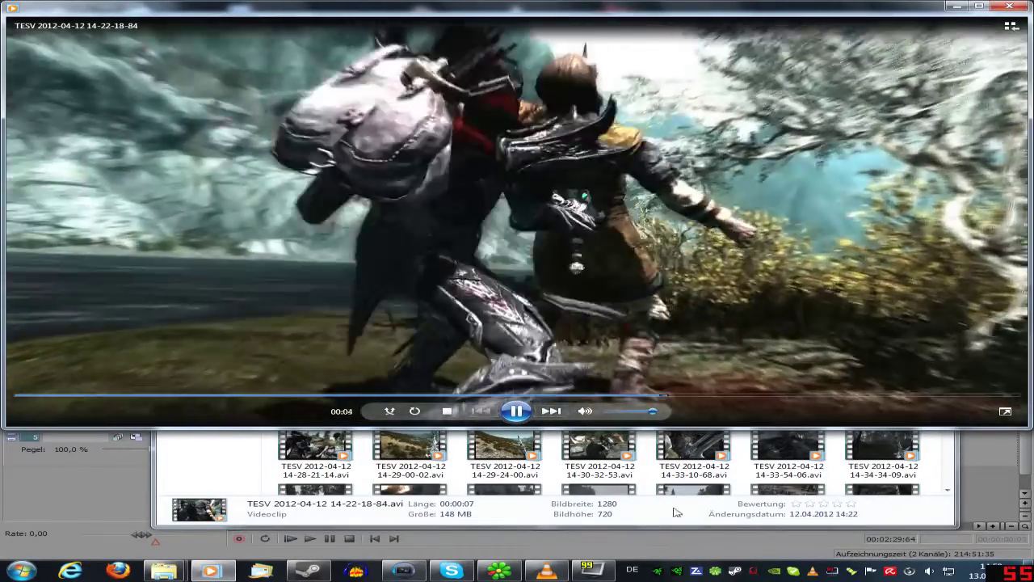
left_click(673, 513)
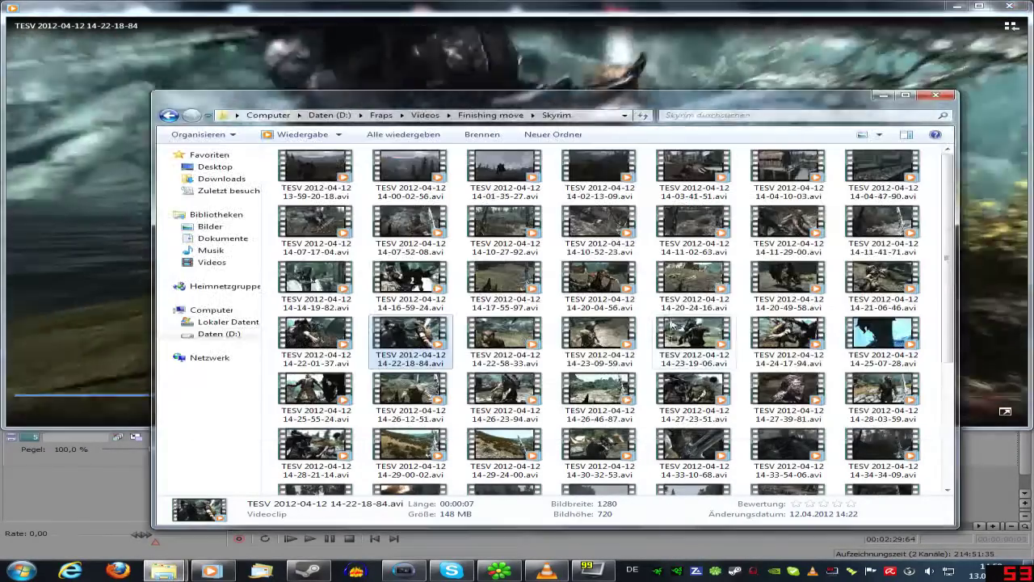
double_click(693, 287)
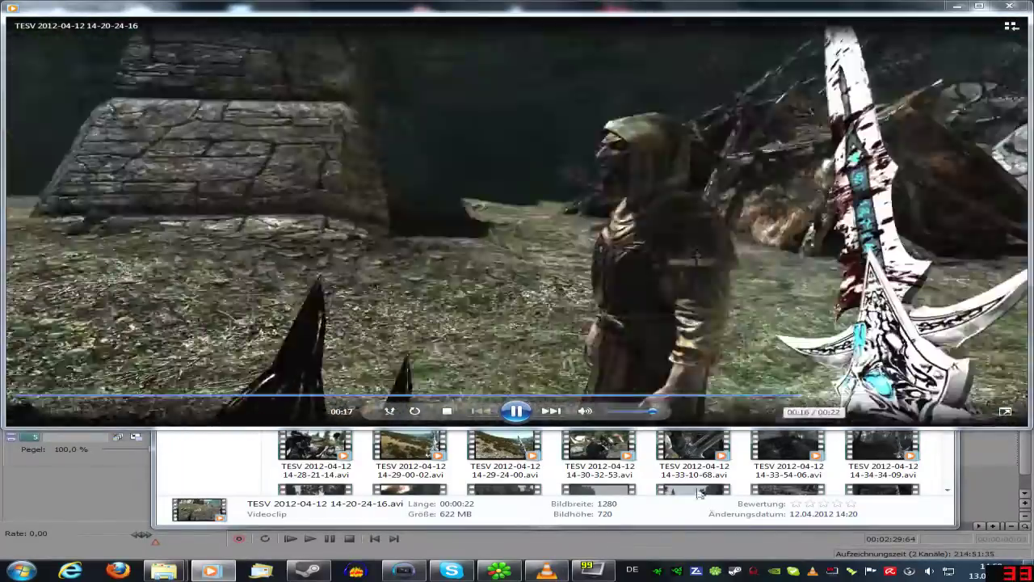
left_click(679, 514)
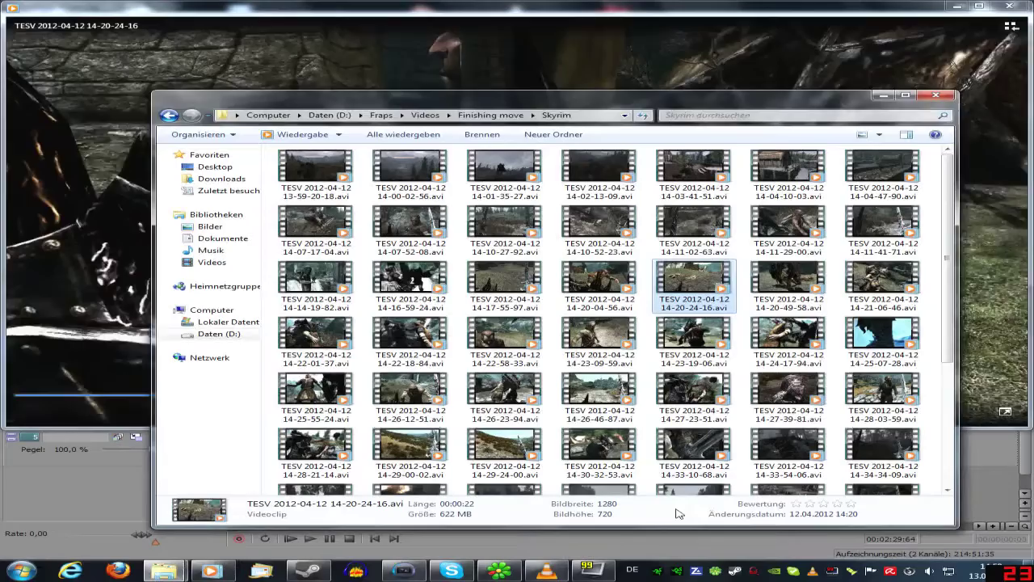
double_click(307, 303)
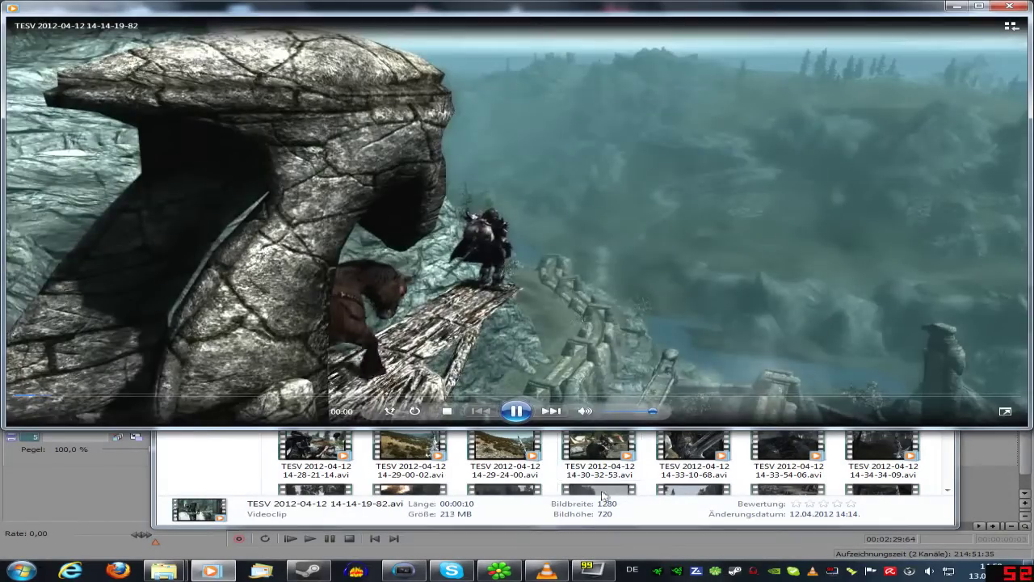
left_click(526, 512)
Preview clip 14-16-59-24, add it to track 3 at 00:02:29,64 and disable its resampling
double_click(452, 281)
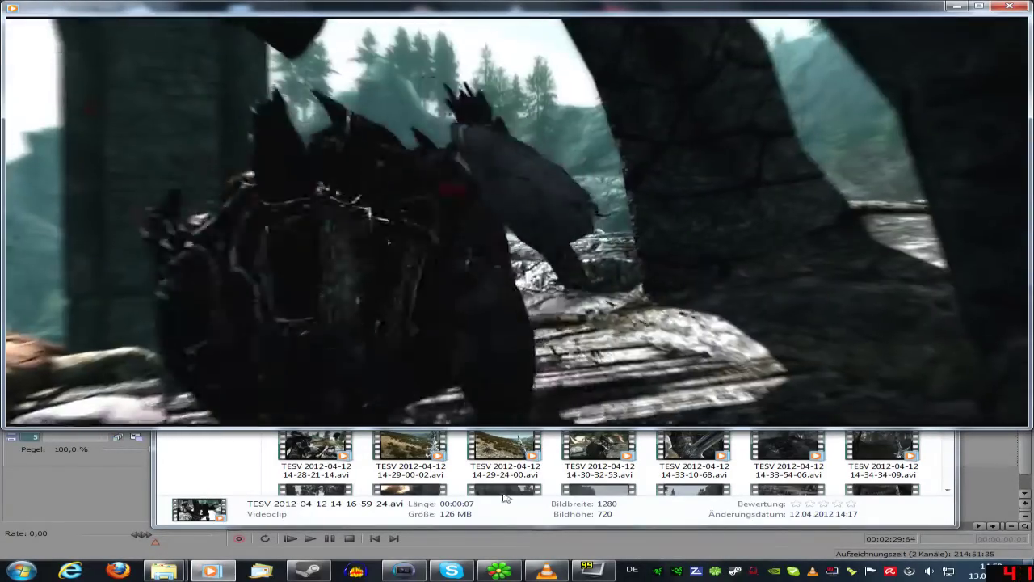
mouse_move(531, 412)
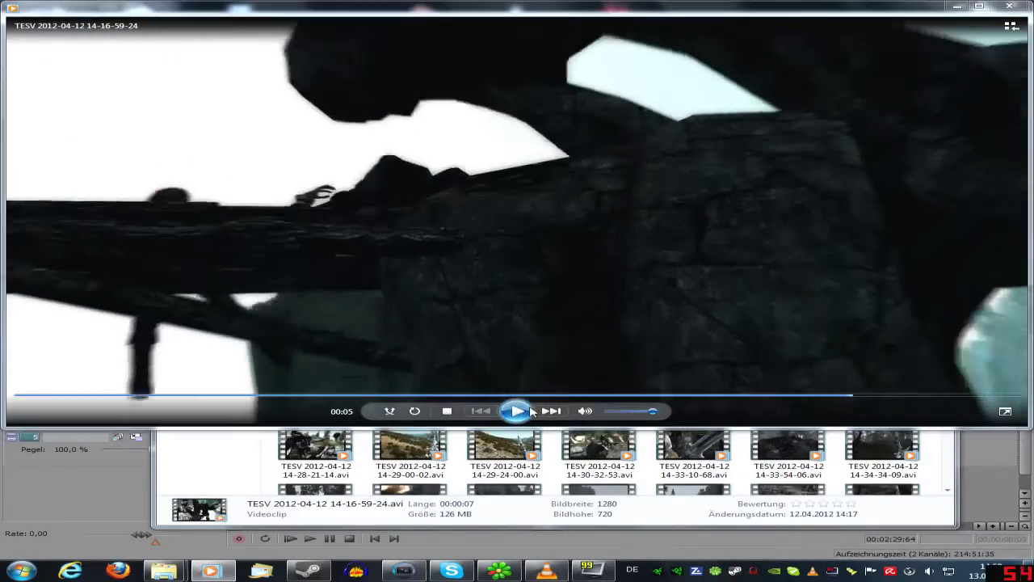
left_click(522, 505)
left_click(402, 570)
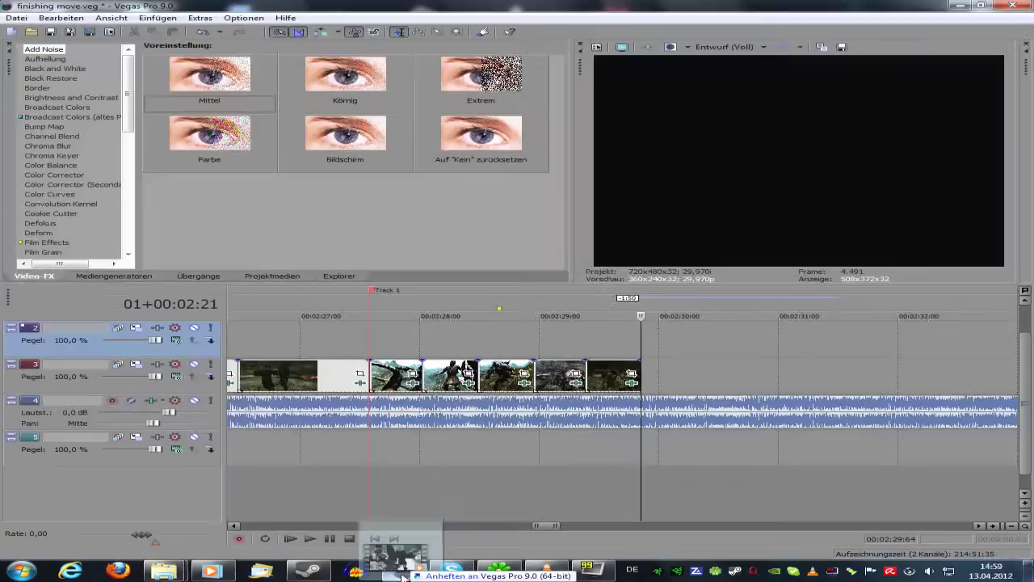
right_click(659, 387)
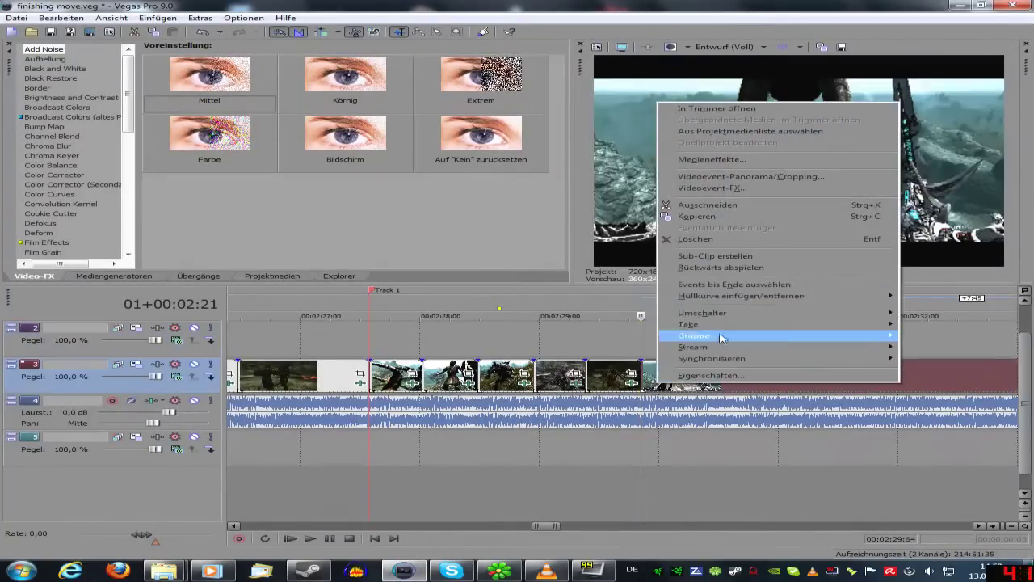
mouse_move(670, 316)
left_click(568, 408)
Play through the 14-16-59-24 clip to find the finishing move, cut it at 00:02:33,21 and delete the part before the cut
scroll(868, 379, "down", 4)
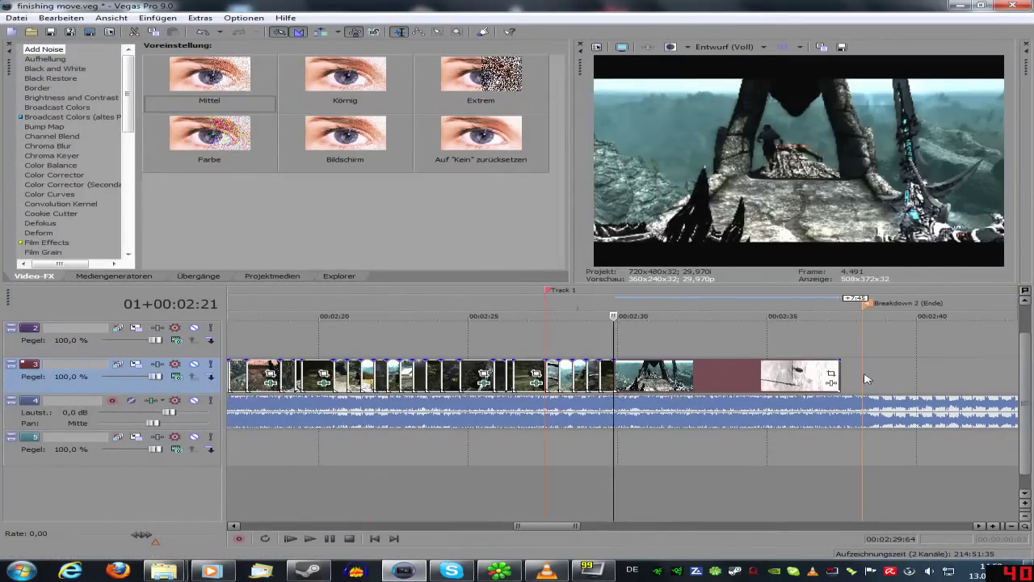
left_click(734, 372)
key("space")
scroll(752, 375, "up", 3)
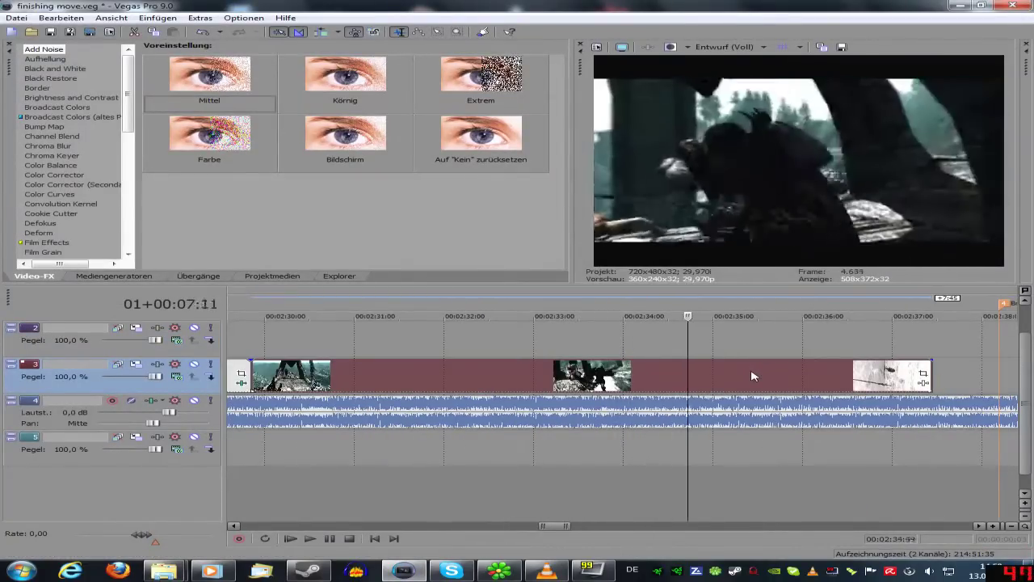
key("j")
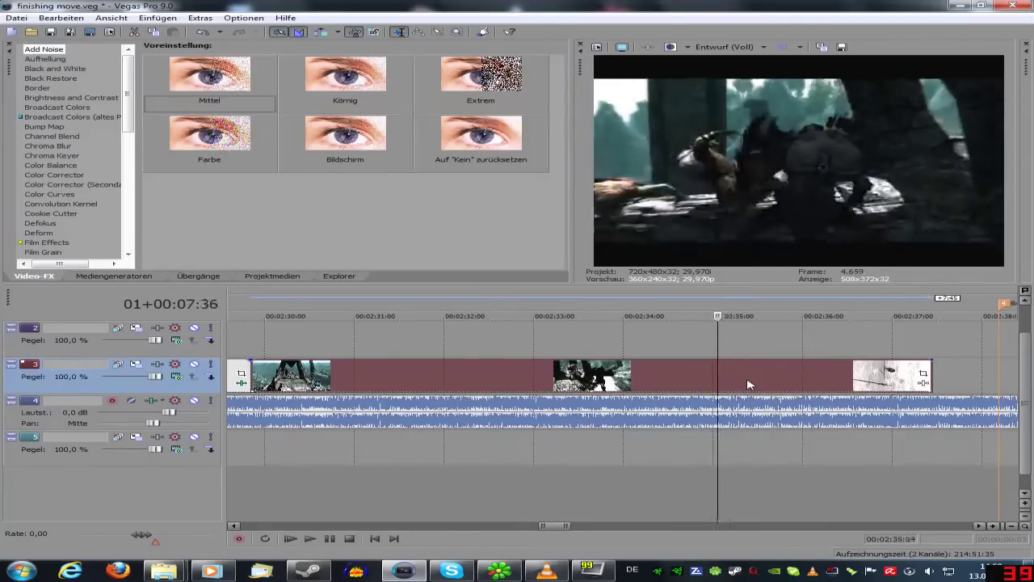
key("k")
key("l")
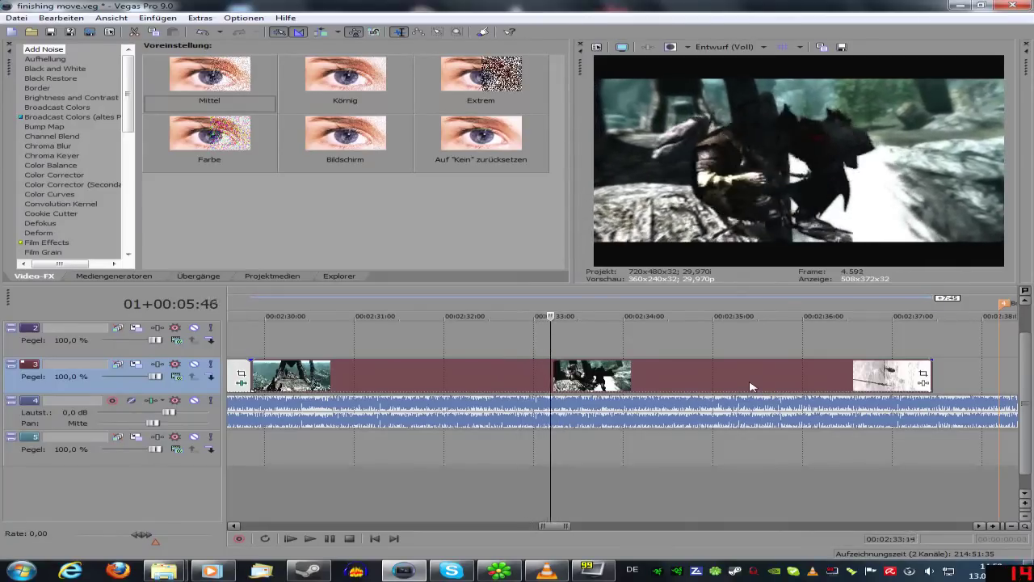
key("k")
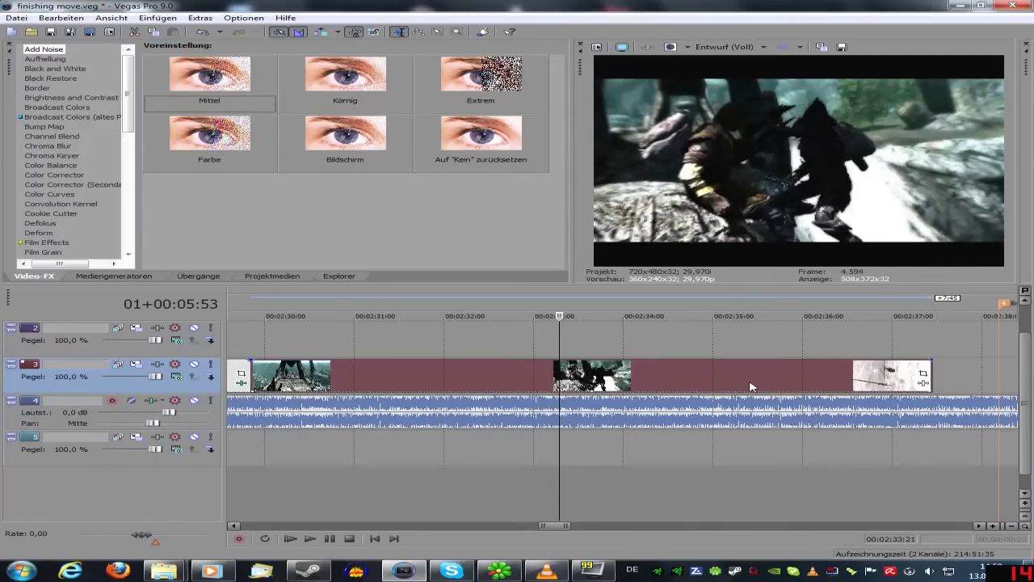
left_click(489, 386)
Move the remaining 14-16-59-24 clip to 00:02:29,64, directly after the previous clip, and play the sequence leading up to it
scroll(489, 387, "down", 4)
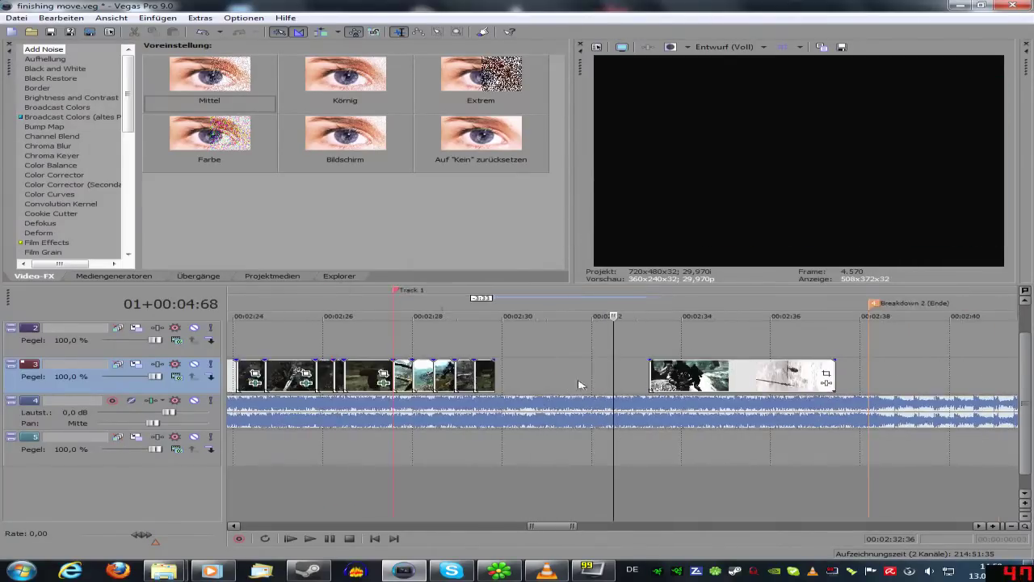
left_click(463, 348)
scroll(466, 348, "up", 3)
key("space")
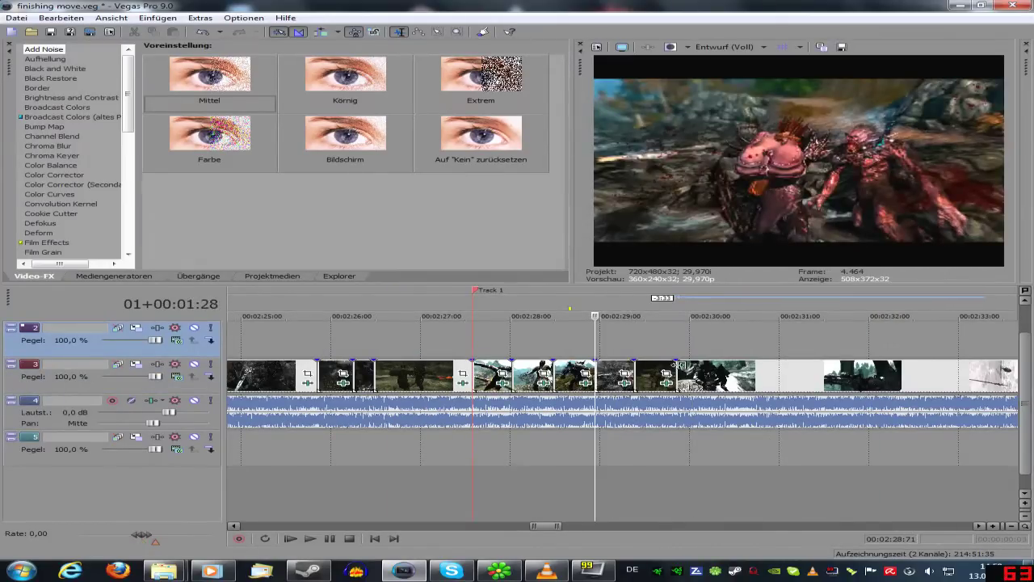
key("space")
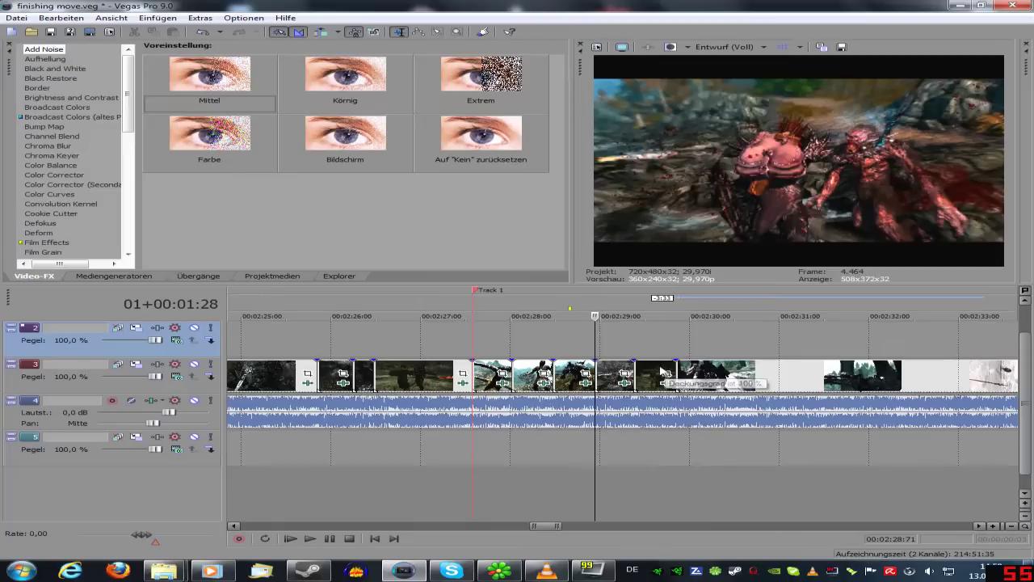
Play the moved 14-16-59-24 clip to find the beat, cut it at 00:02:30,21 and delete the part after the cut
scroll(704, 380, "up", 5)
key("space")
left_click(718, 385)
key("space")
key("space")
key("space")
key("space")
key("space")
key("space")
key("s")
key("Delete")
Apply the Sony Color Corrector effect to the shortened 14-16-59-24 clip with a saturation of 3.000
left_click(649, 385)
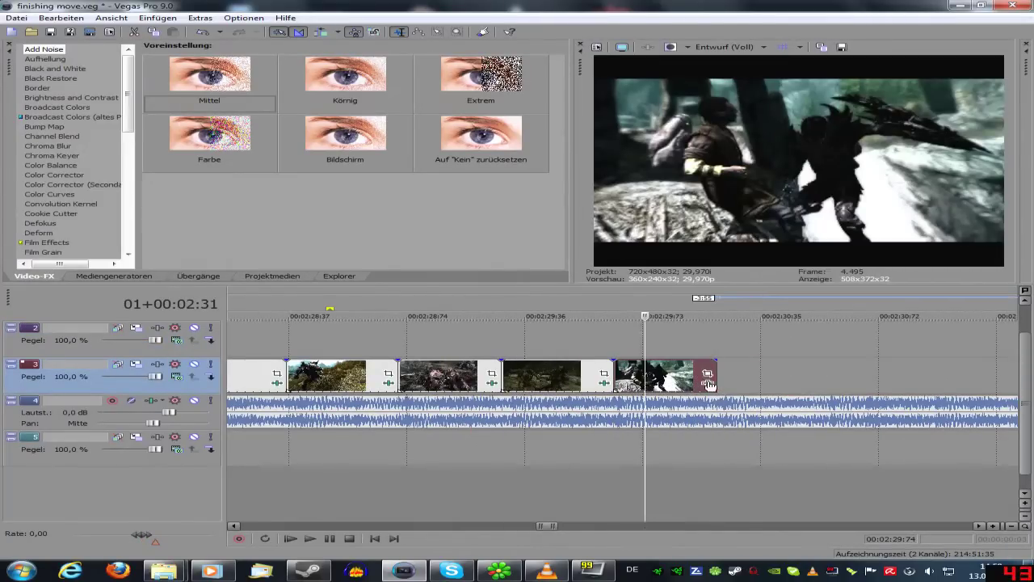
left_click(708, 373)
left_click(411, 310)
key("Return")
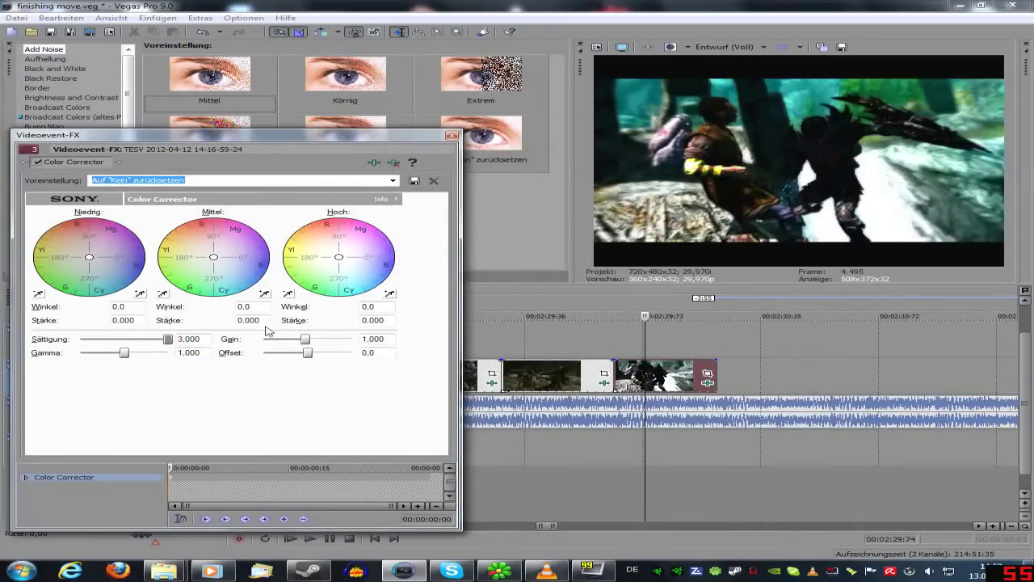
left_click(451, 135)
Play the sequence from the Track 1 marker, then the music from the last clip's end at 00:02:30,21
scroll(428, 366, "down", 3)
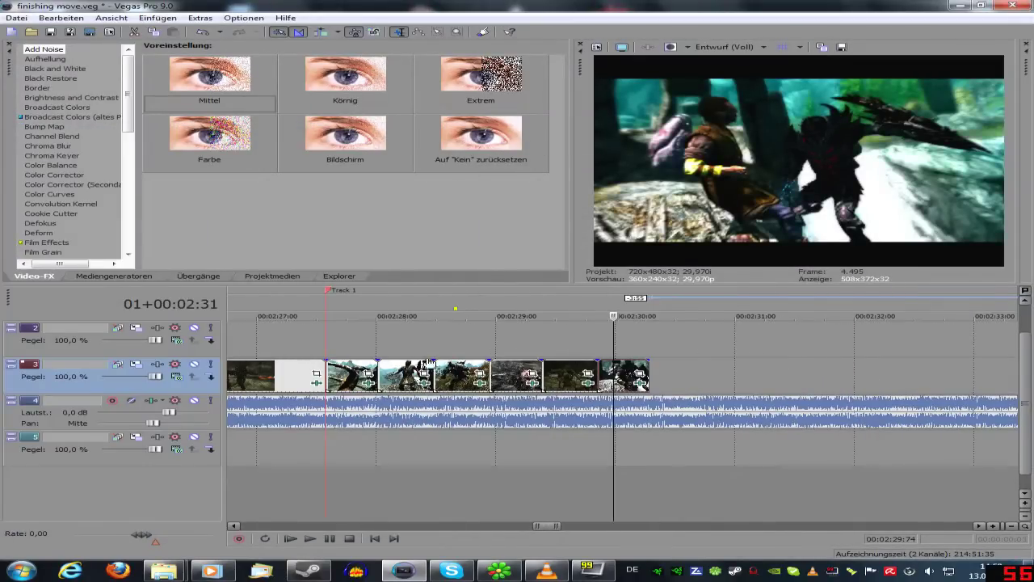
left_click(327, 343)
key("space")
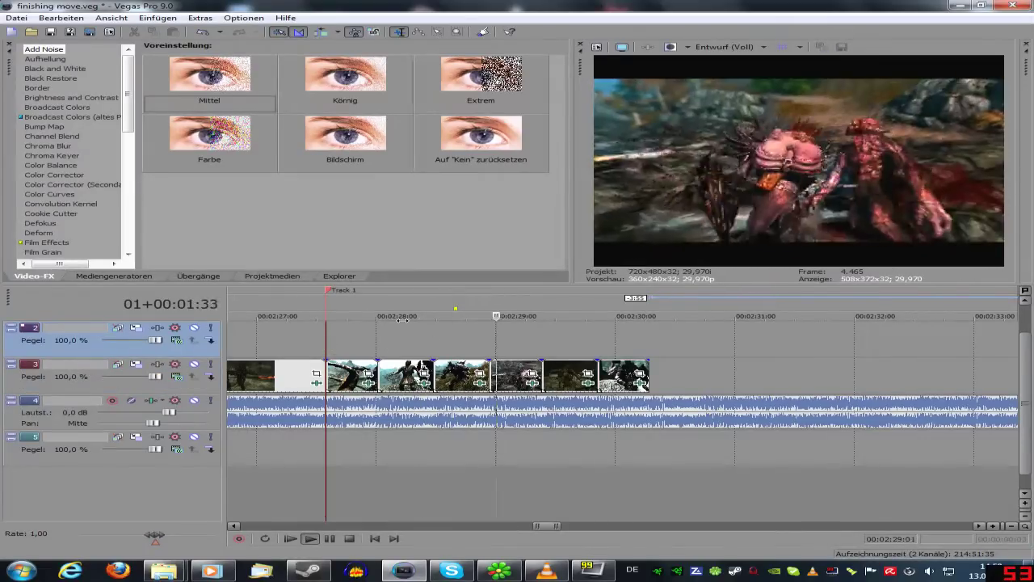
key("space")
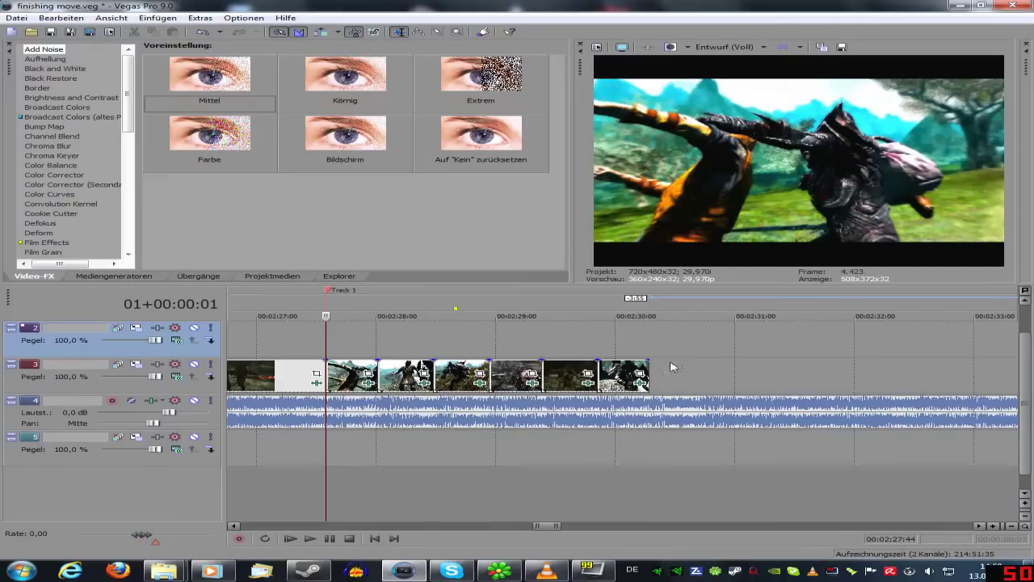
left_click(650, 352)
key("space")
key("space")
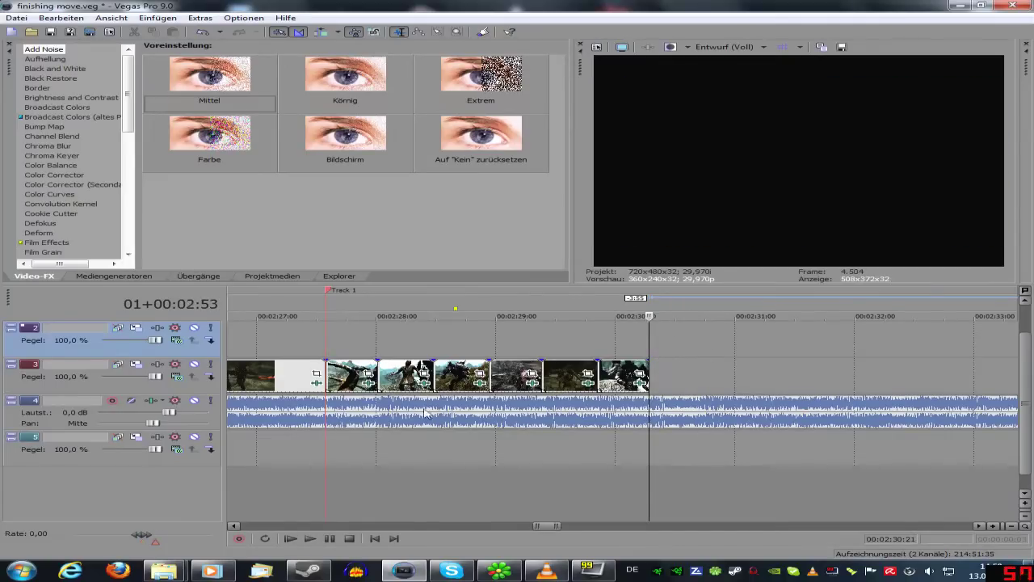
Preview the clips 14-22-58-33, 14-23-09-59 and 14-23-19-06 from the Skyrim folder as candidates for the next cut
mouse_move(164, 571)
left_click(283, 491)
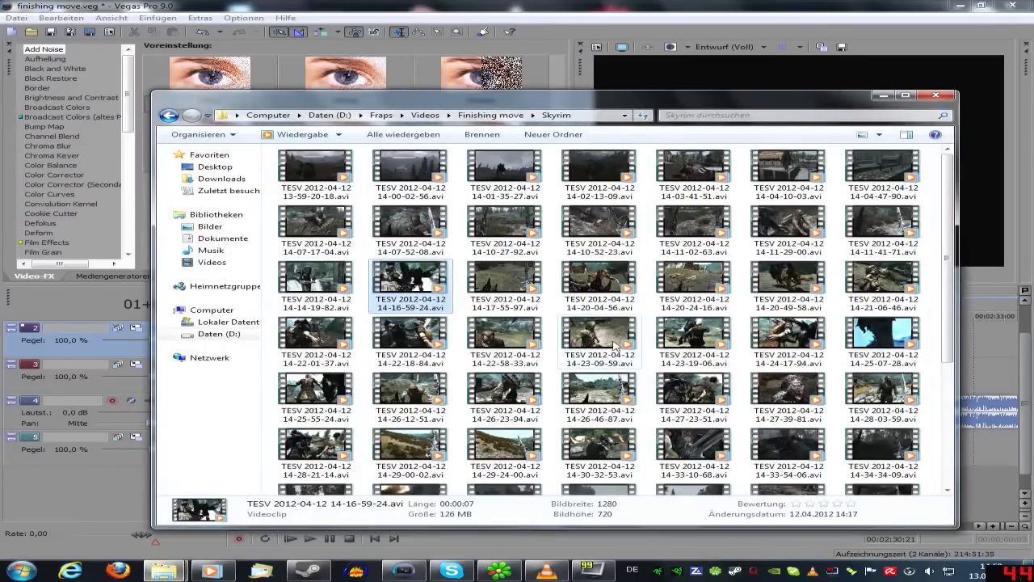
double_click(504, 331)
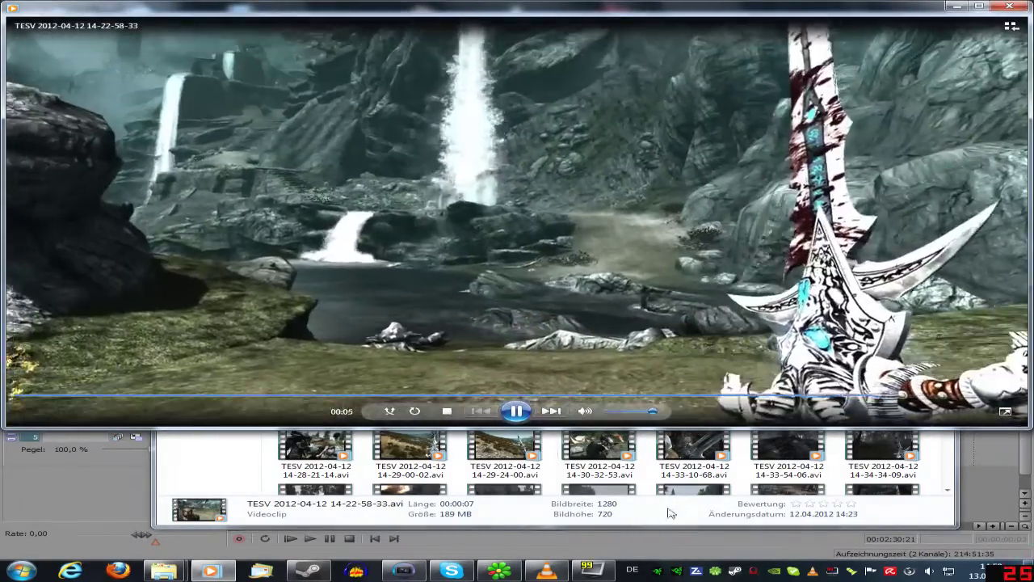
left_click(670, 513)
double_click(610, 361)
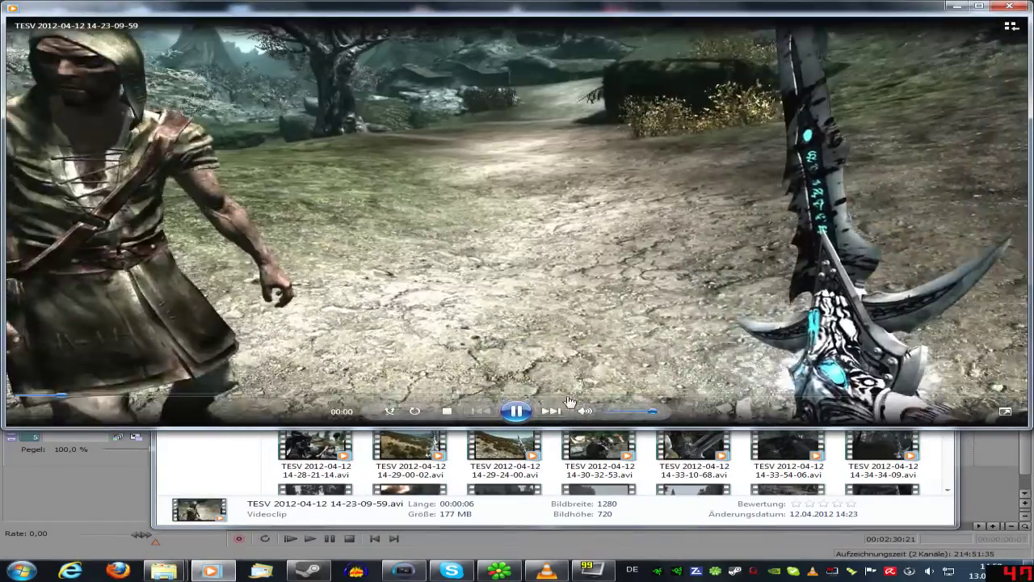
left_click(612, 504)
double_click(698, 338)
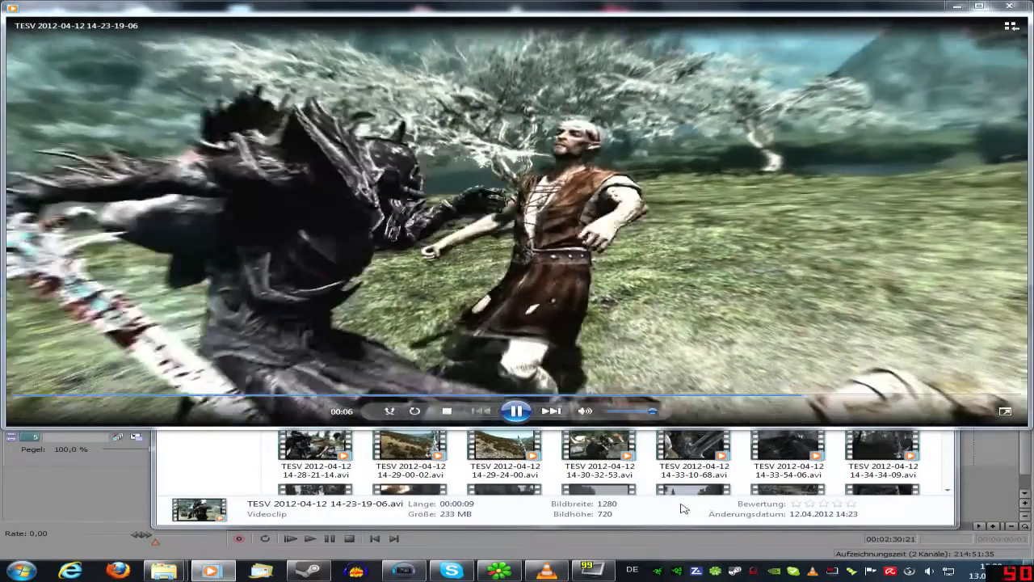
left_click(680, 507)
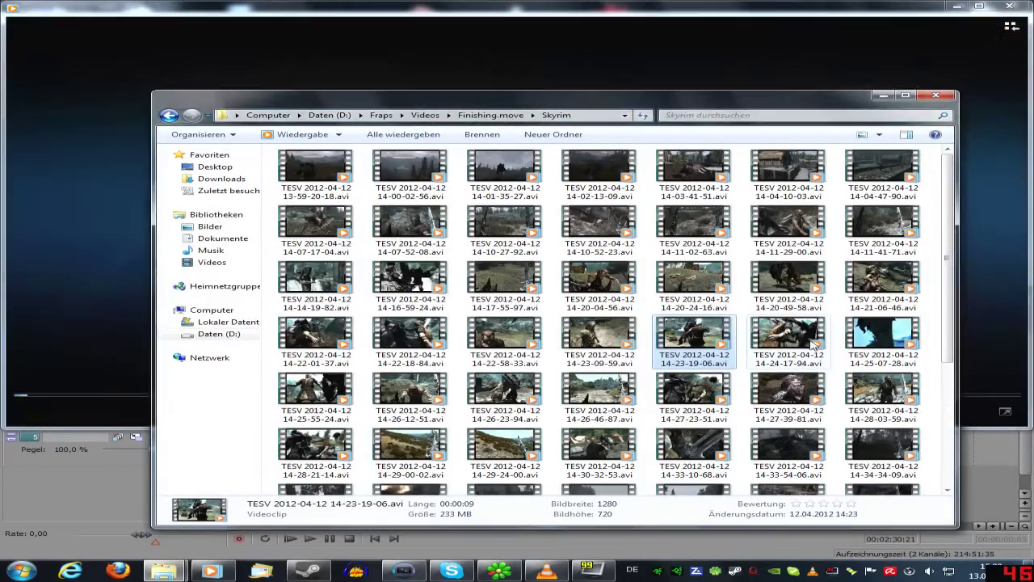
Preview the clips 14-25-55-24, 14-26-12-51 and 14-26-46-87 from the Skyrim folder as candidates for the next cut
double_click(348, 402)
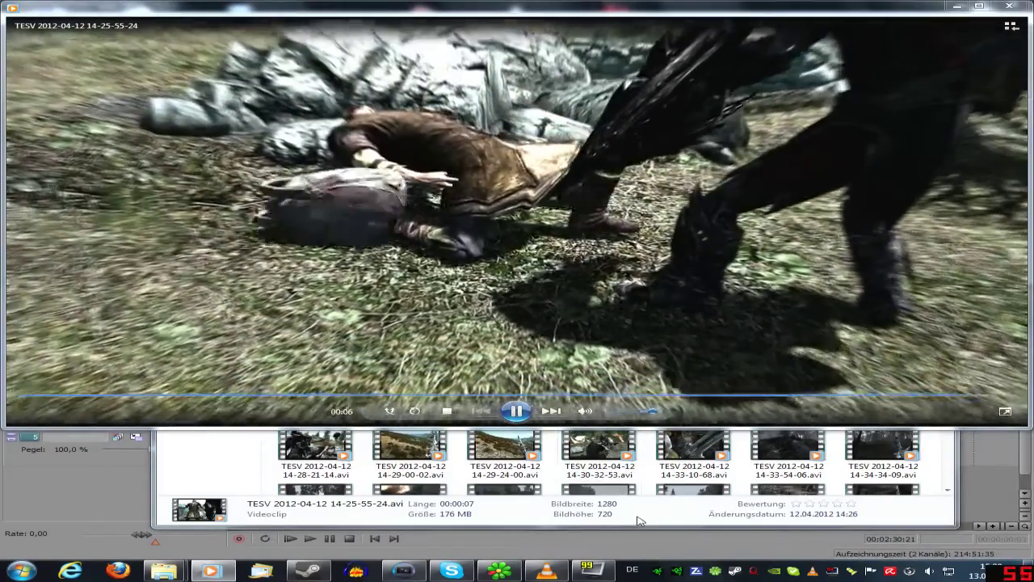
left_click(639, 520)
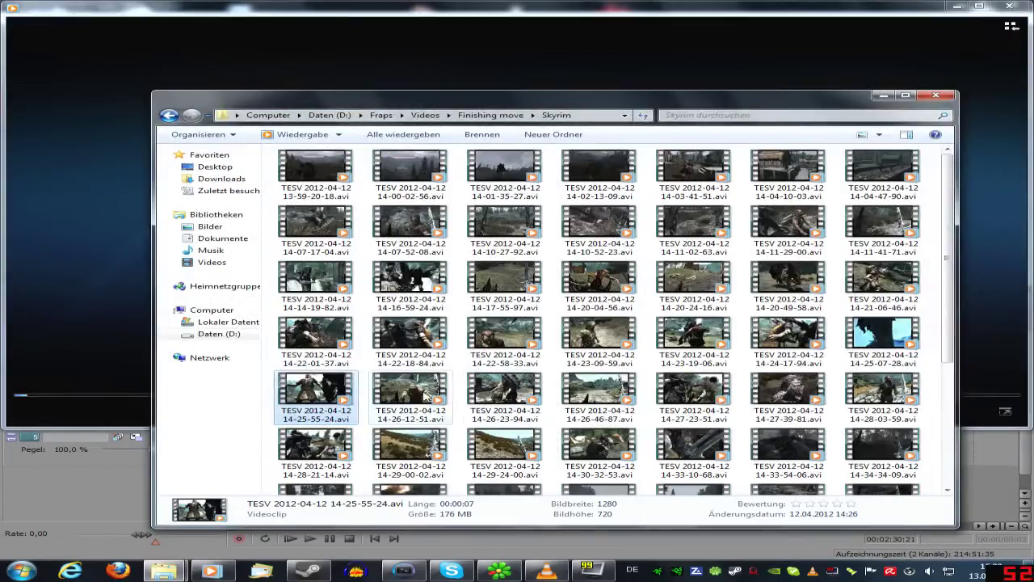
double_click(424, 395)
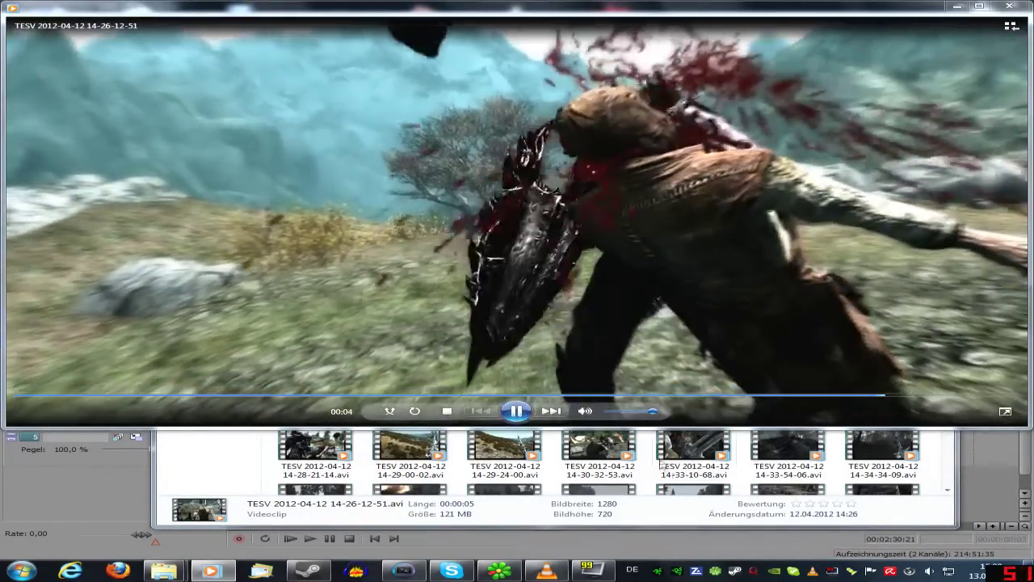
left_click(653, 512)
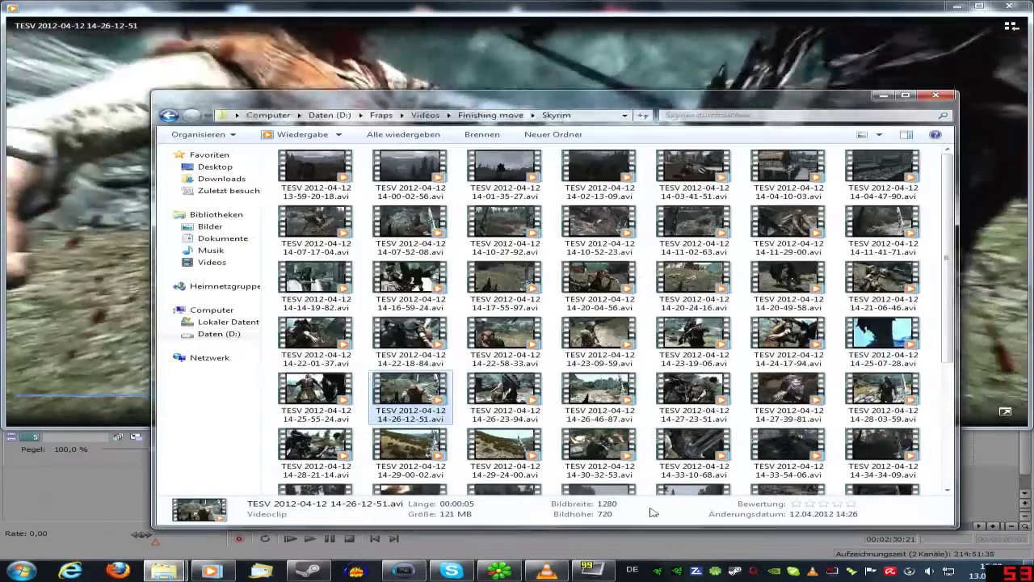
double_click(630, 412)
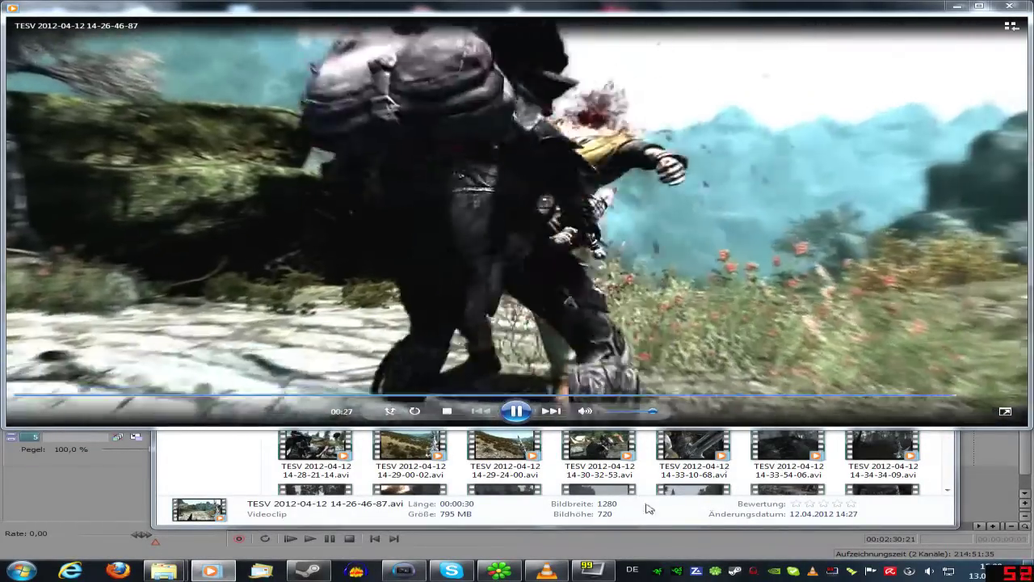
left_click(651, 509)
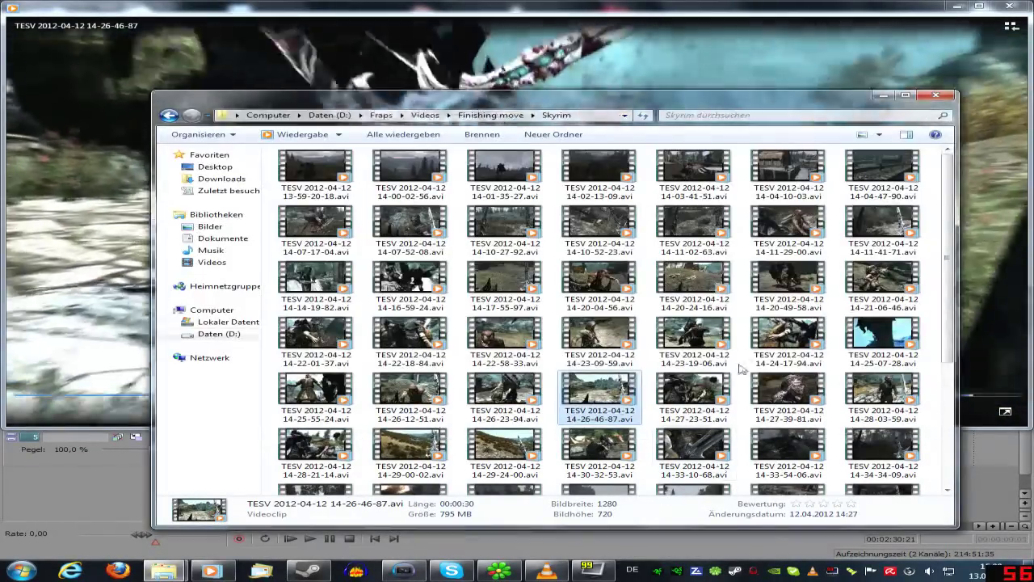
Add the 14-26-46-87 clip to track 3 at 00:02:30,21, directly after the last clip, and disable its resampling
left_click_drag(598, 401, 664, 400)
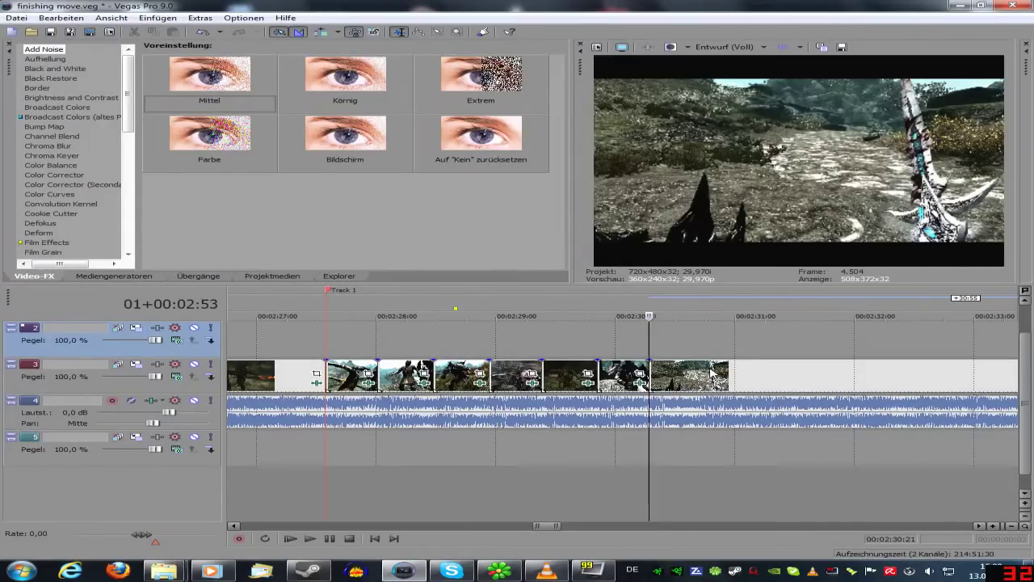
right_click(711, 372)
mouse_move(755, 297)
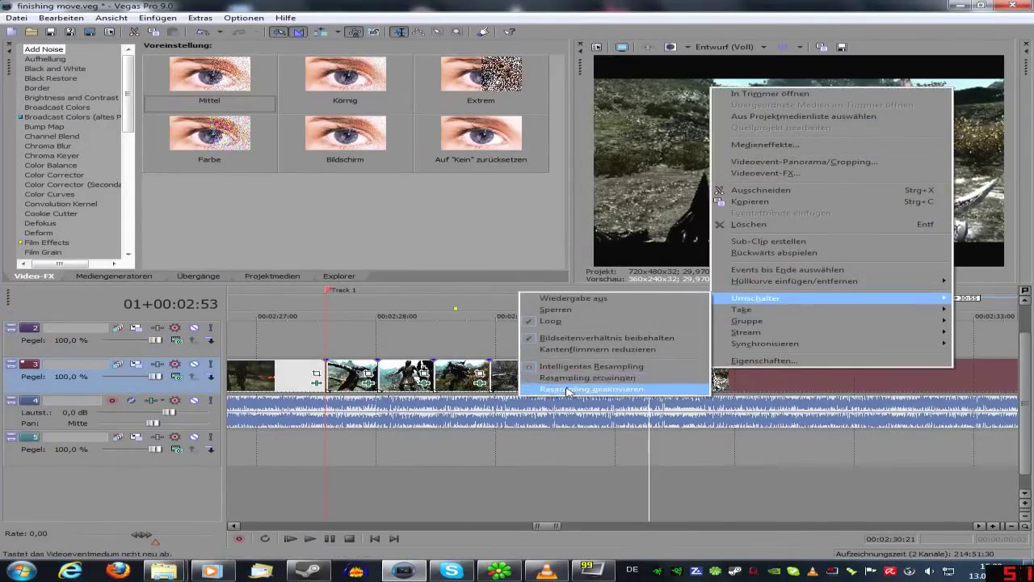
left_click(567, 390)
Cut the 14-26-46-87 clip just before its finishing move, delete the part before it and move the rest against the last clip
scroll(820, 404, "down", 5)
left_click(850, 385)
scroll(850, 385, "up", 2)
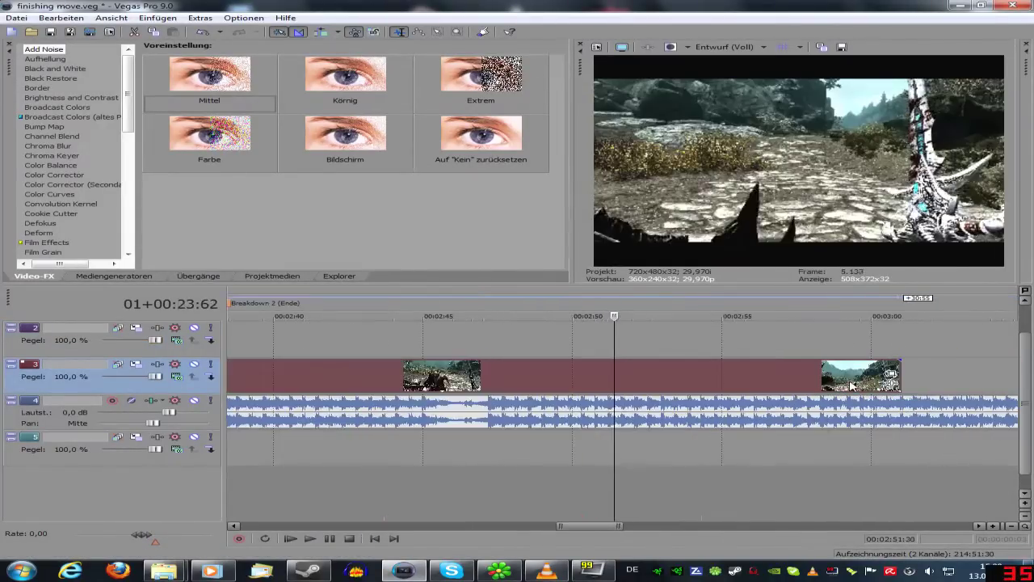
left_click(765, 380)
left_click(753, 379)
key("space")
key("Left")
key("s")
left_click(711, 384)
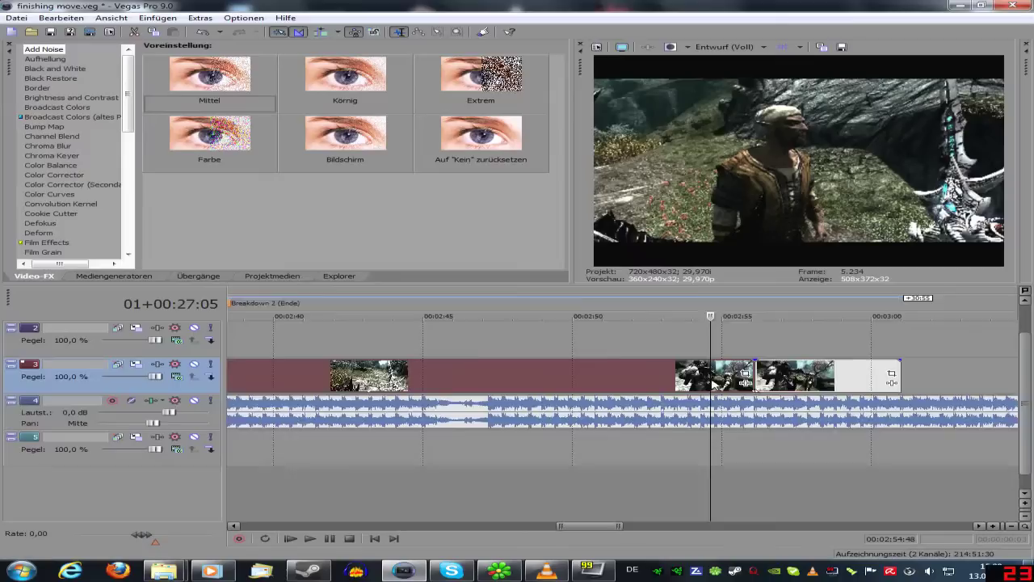
scroll(713, 386, "down", 3)
key("Delete")
left_click_drag(643, 387, 352, 383)
Play the sequence up to the moved 14-26-46-87 clip, then the clip from its start, to hear the beat
left_click(337, 347)
scroll(336, 348, "up", 3)
key("space")
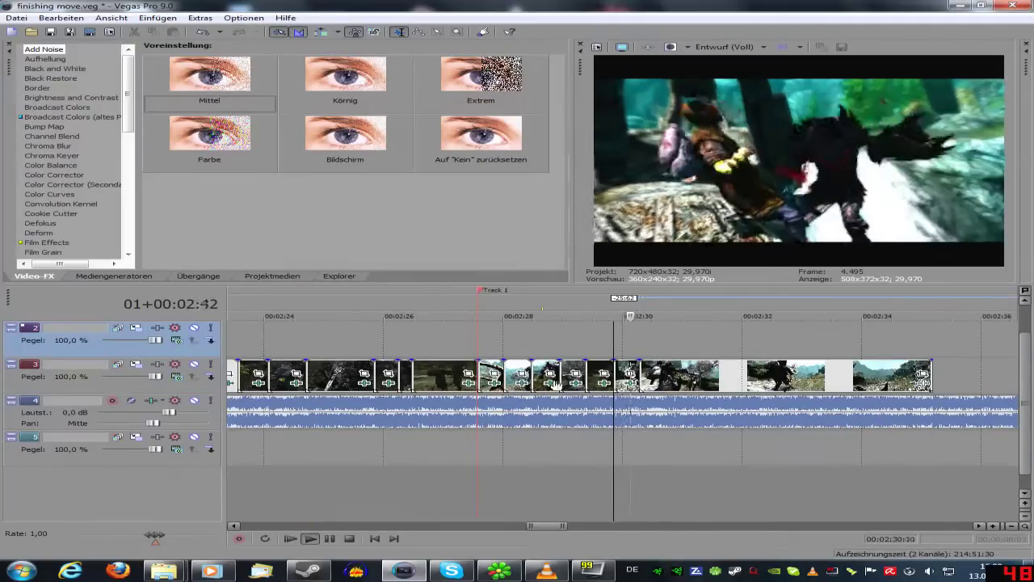
key("space")
left_click(644, 380)
scroll(678, 379, "up", 3)
key("space")
key("space")
Locate the beat in the 14-26-46-87 clip, cut it at 00:02:30,54 and delete the part after the cut
left_click(725, 390)
key("space")
key("space")
key("space")
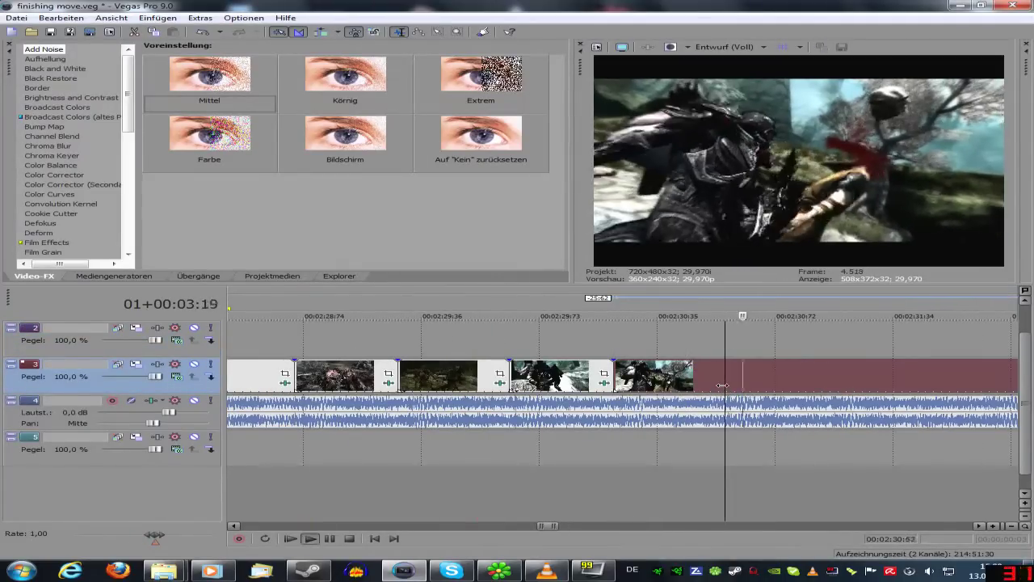
key("space")
key("s")
key("Delete")
Apply the Sony Color Corrector effect to the shortened 14-26-46-87 clip with a saturation of 3.000
left_click(670, 388)
left_click(707, 383)
left_click(396, 310)
left_click(797, 139)
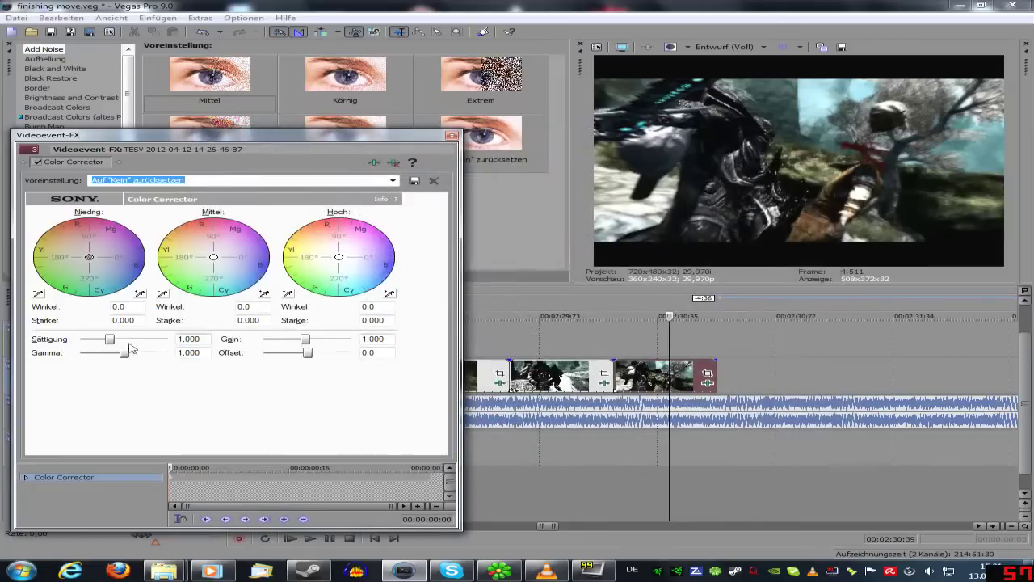
left_click_drag(110, 339, 168, 338)
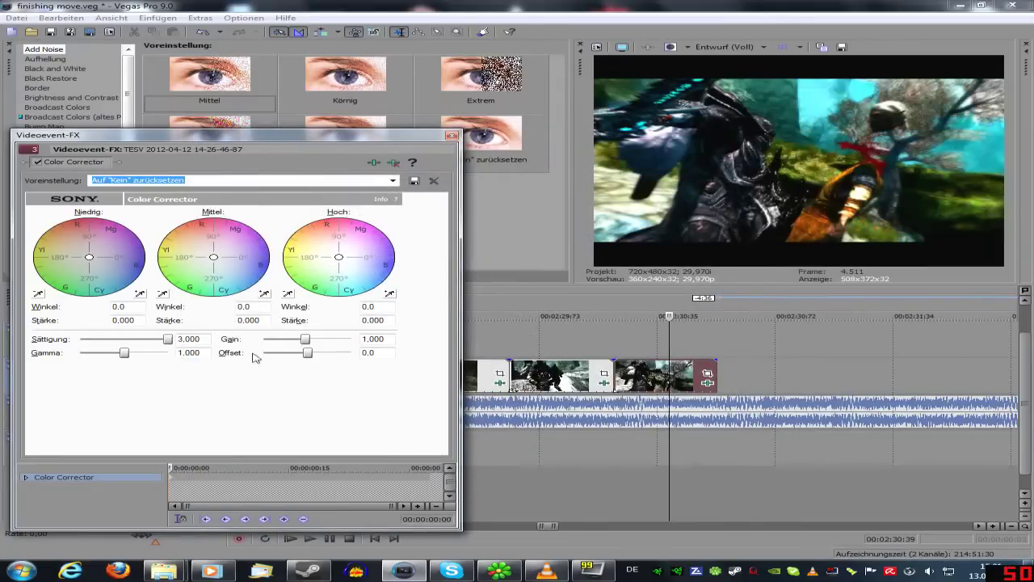
left_click(453, 137)
Play the sequence from the Track 1 marker and place the cursor at the last clip's end, 00:02:30,54
scroll(517, 372, "down", 3)
left_click(437, 341)
key("space")
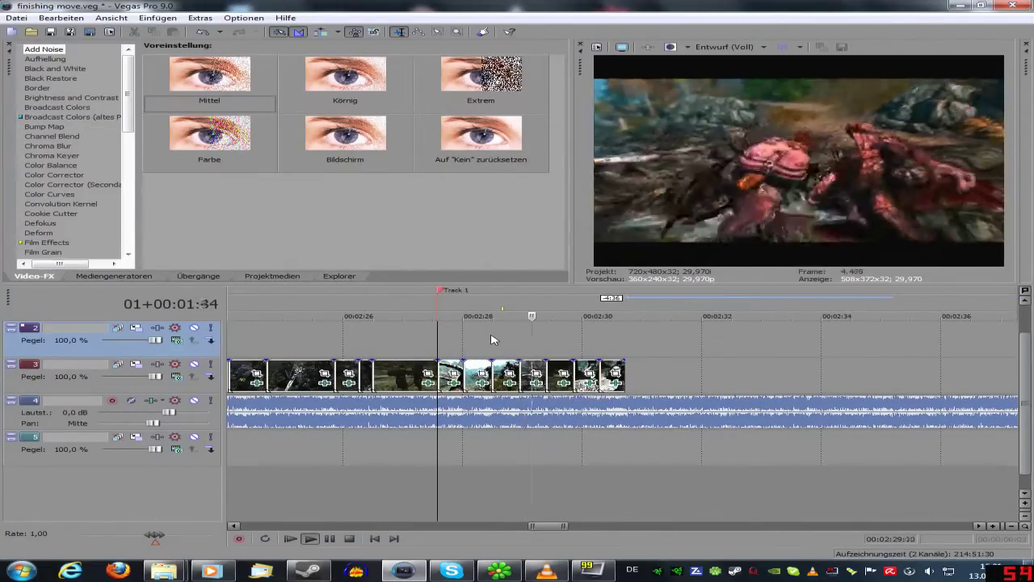
key("space")
left_click(625, 354)
Preview the clips 14-28-21-14 and 14-07-52-08 from the Skyrim folder as candidates for the next cut
mouse_move(162, 558)
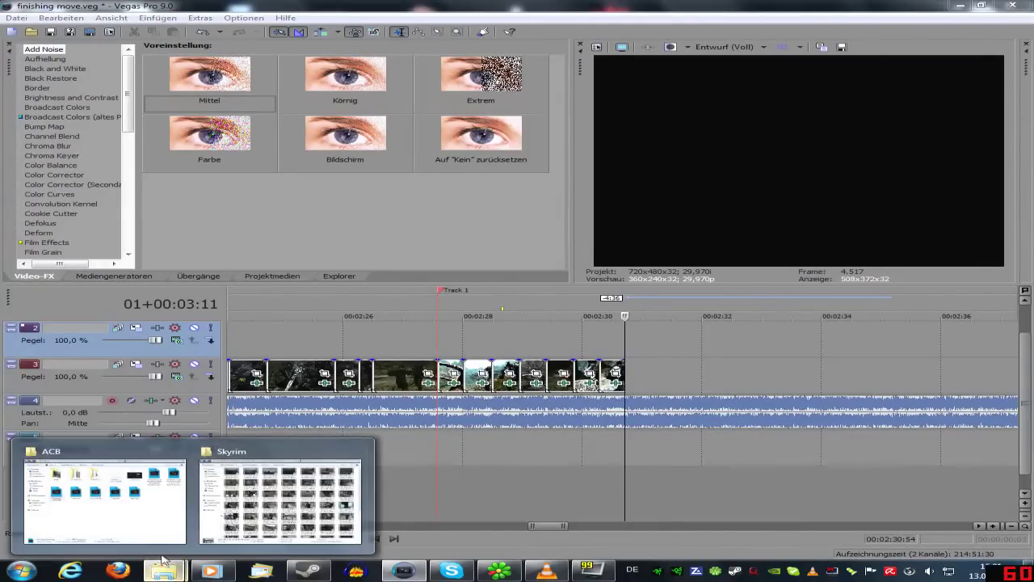
left_click(279, 497)
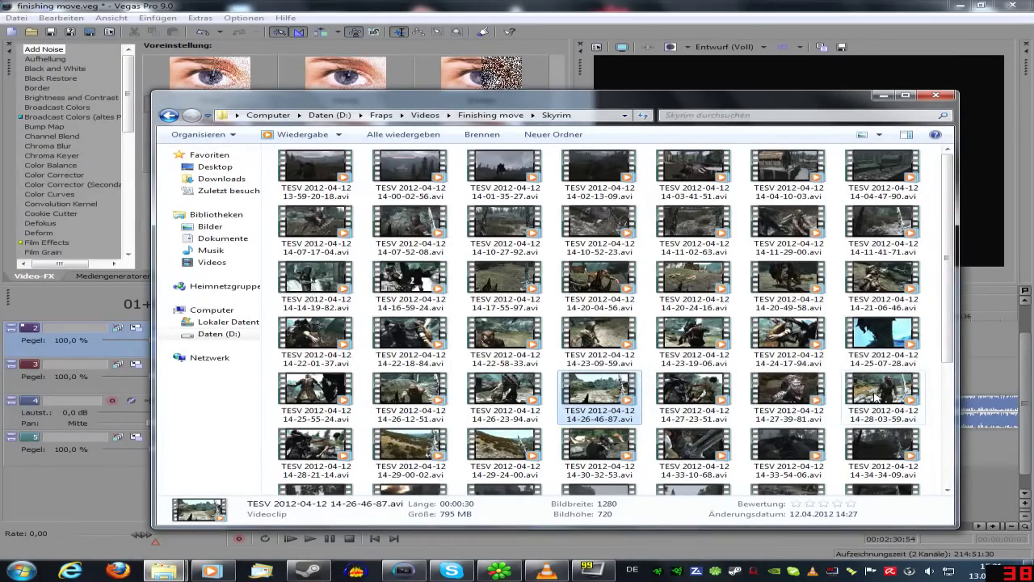
double_click(316, 444)
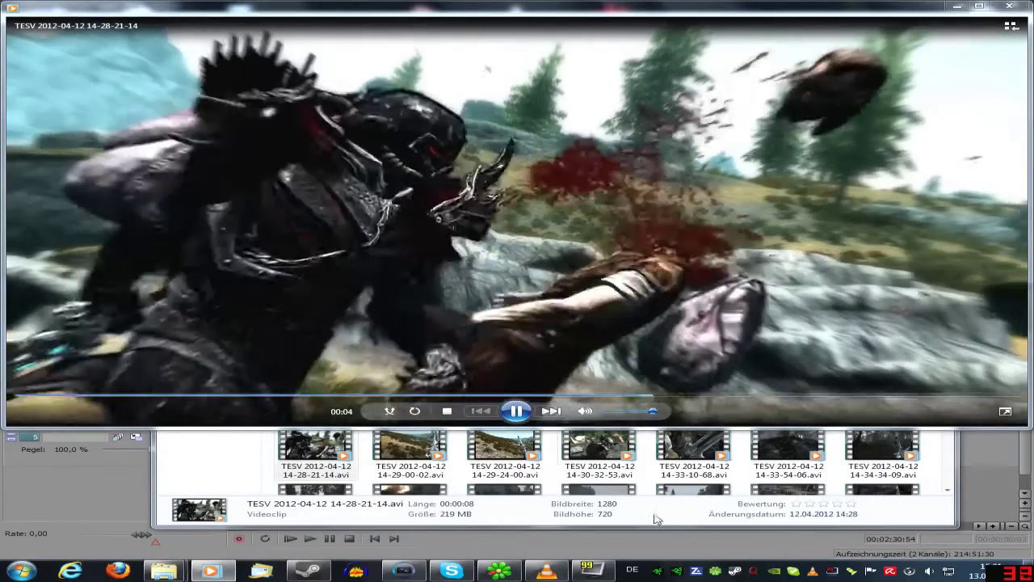
left_click(656, 516)
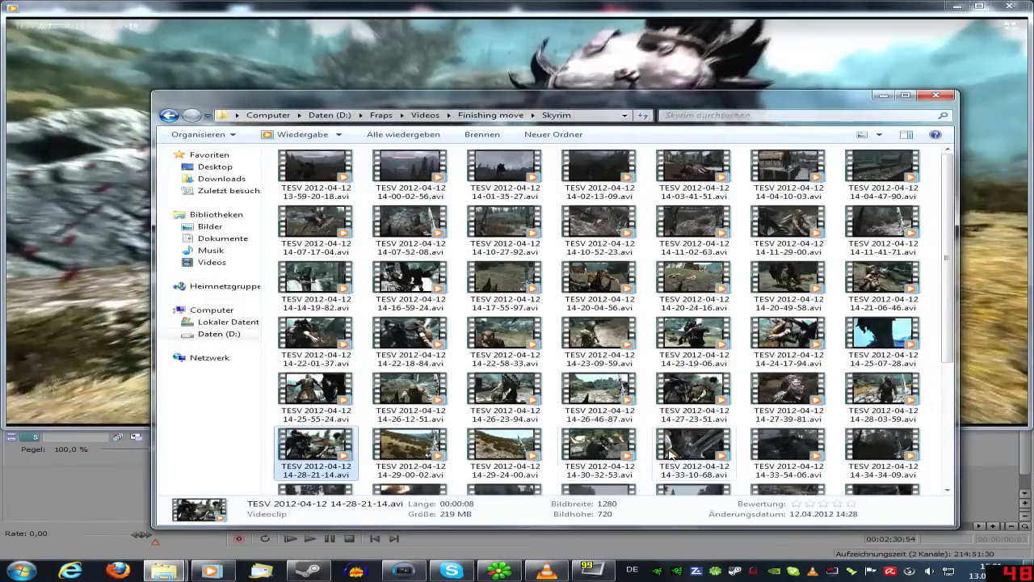
double_click(410, 220)
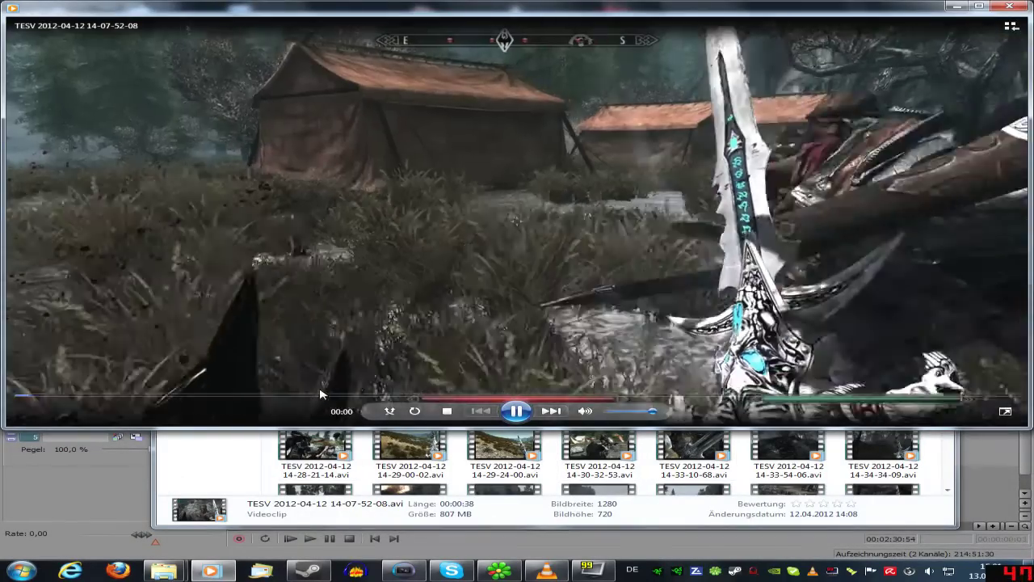
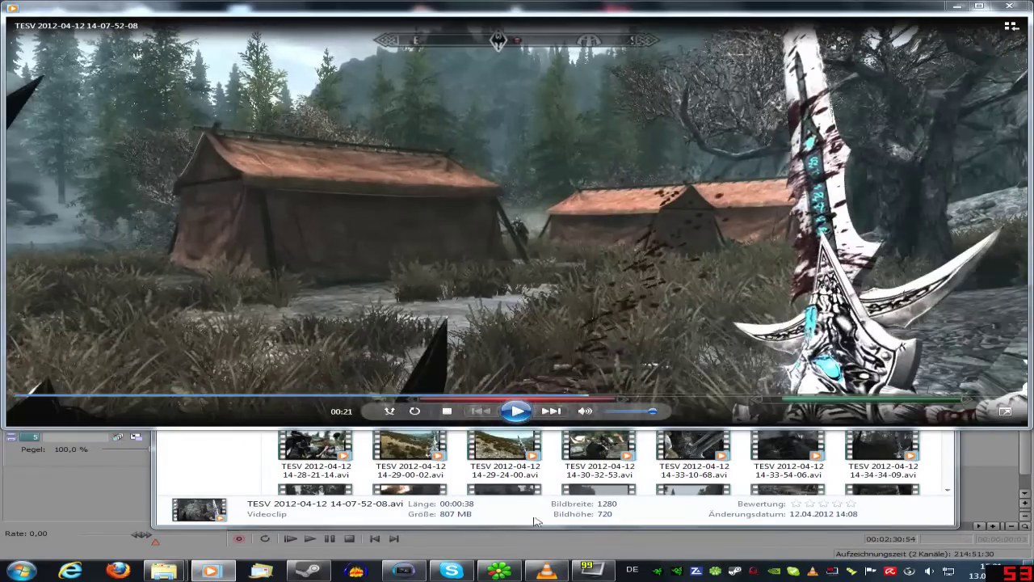
left_click(533, 522)
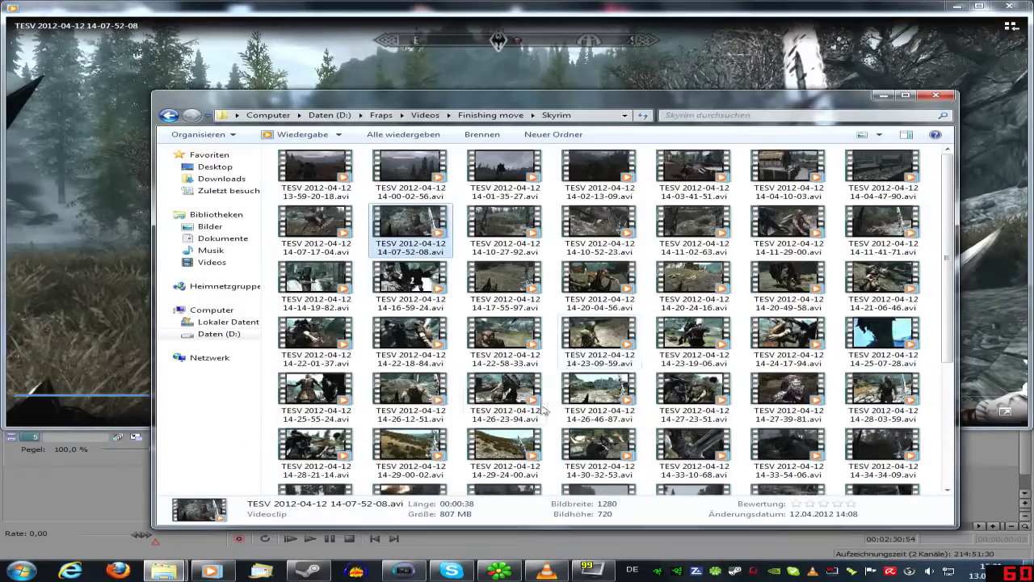
Add the 14-07-52-08 clip to track 3 at the last clip's end, 00:02:30,54, and open the new event's options
left_click_drag(411, 343, 644, 380)
right_click(643, 377)
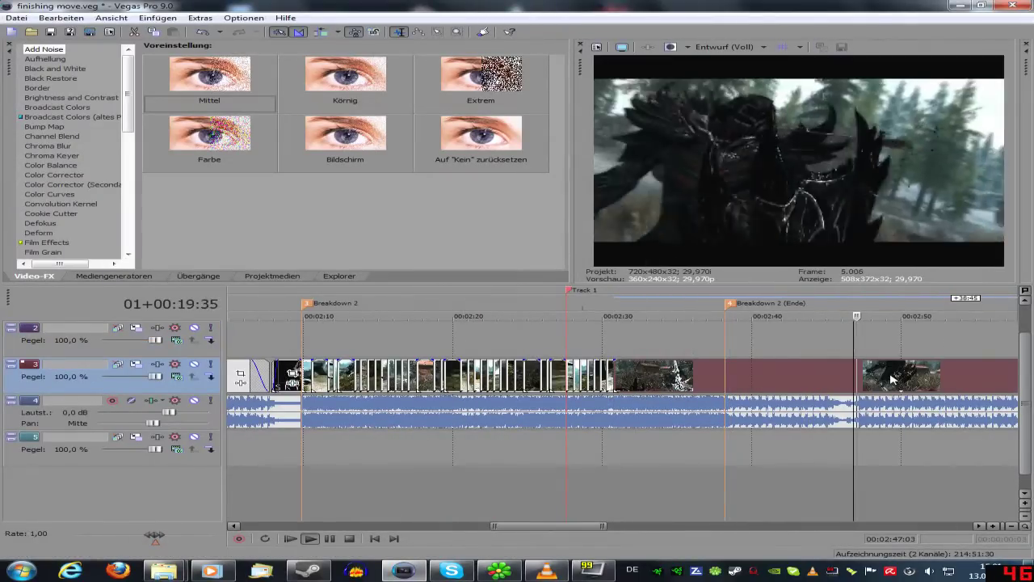
Cut the 14-07-52-08 clip at its finishing move near 00:02:50, delete the part before it and move the rest against the last clip
key("Return")
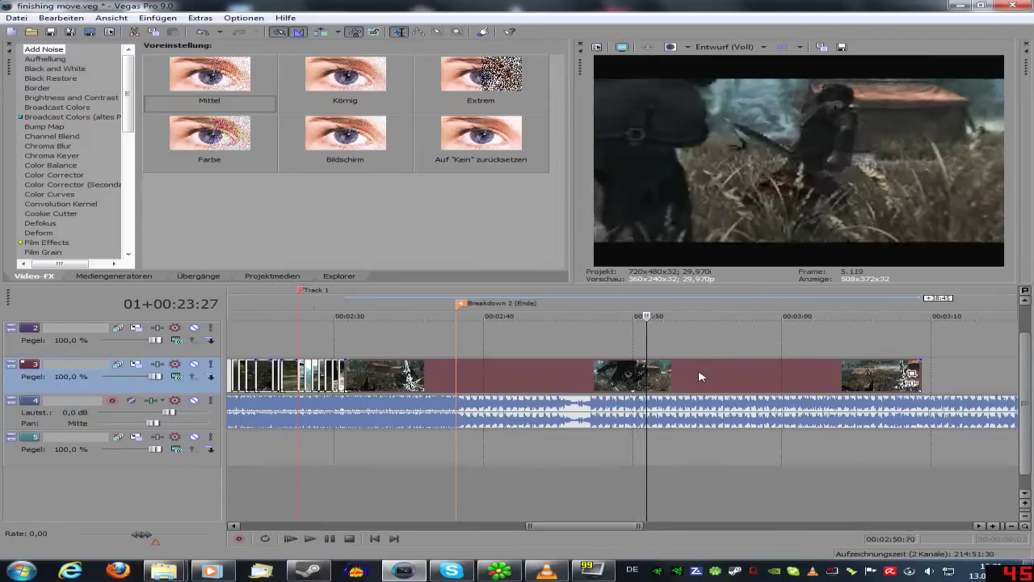
key("s")
left_click(601, 369)
key("Delete")
left_click_drag(682, 375, 384, 374)
Play the sequence through the moved 14-07-52-08 clip, again from 00:02:28,01 and from the clip's start, to check the beat
left_click(340, 342)
scroll(341, 342, "up", 3)
key("space")
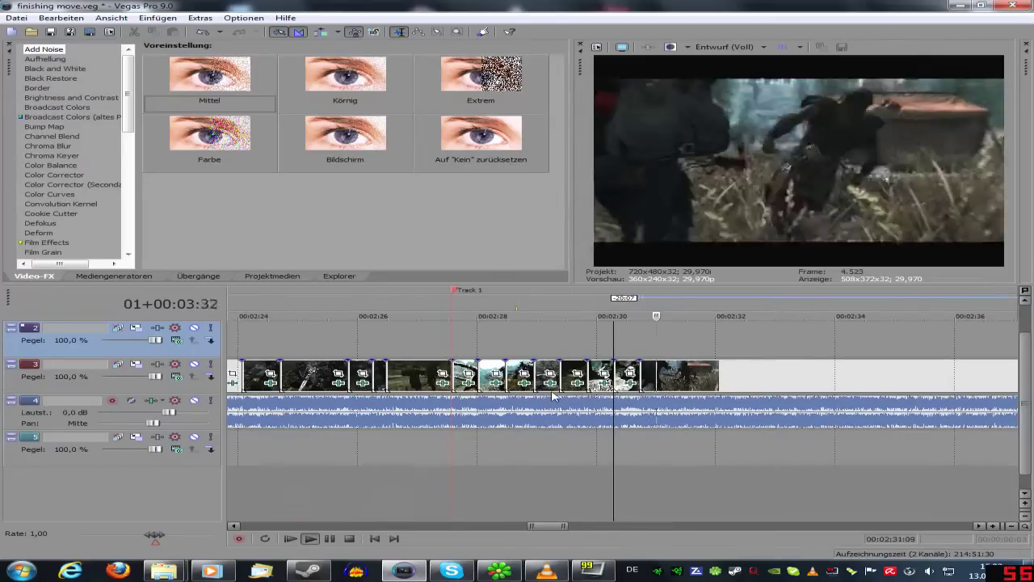
left_click(476, 346)
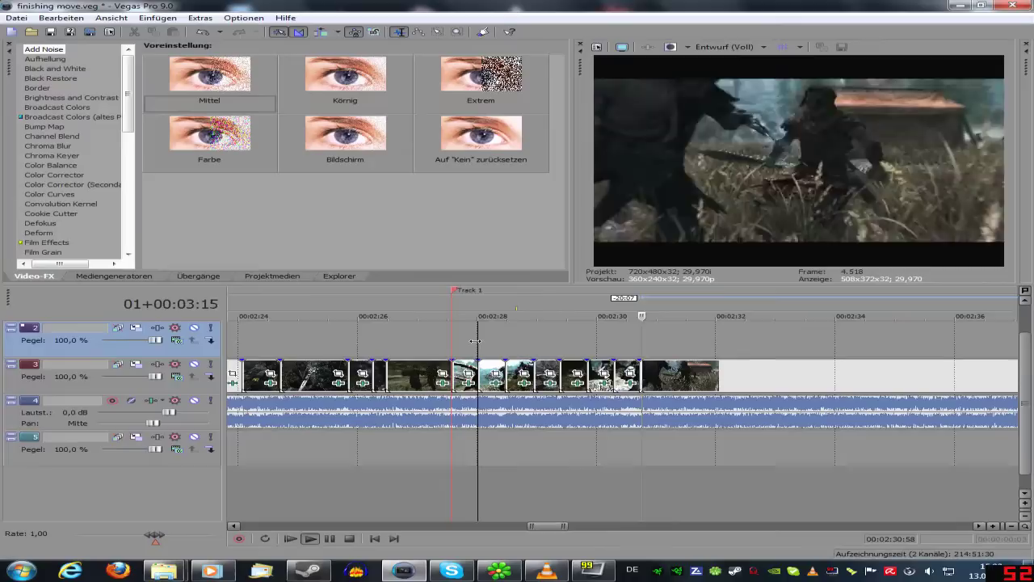
key("space")
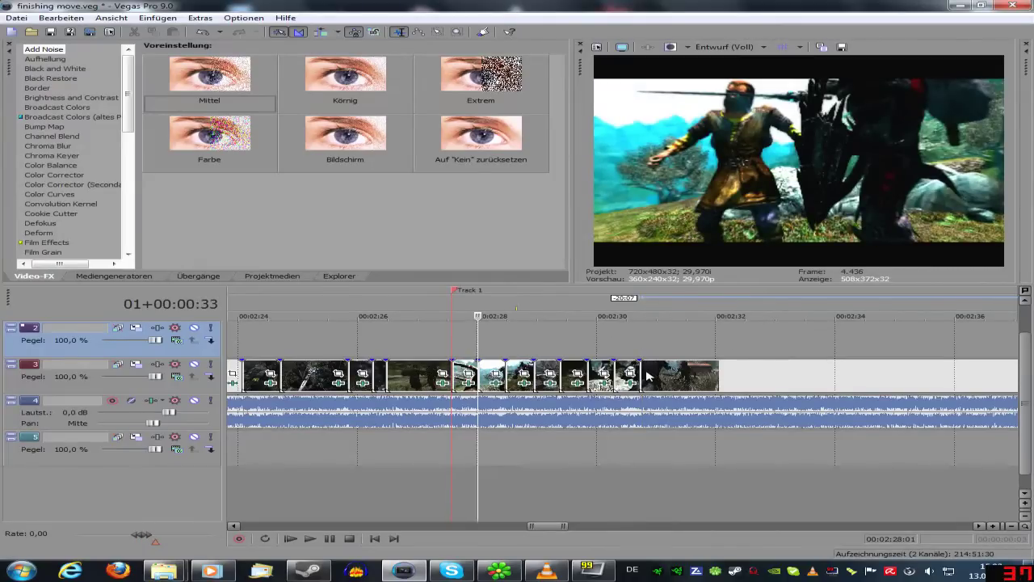
left_click(647, 373)
scroll(647, 373, "up", 3)
key("space")
key("space")
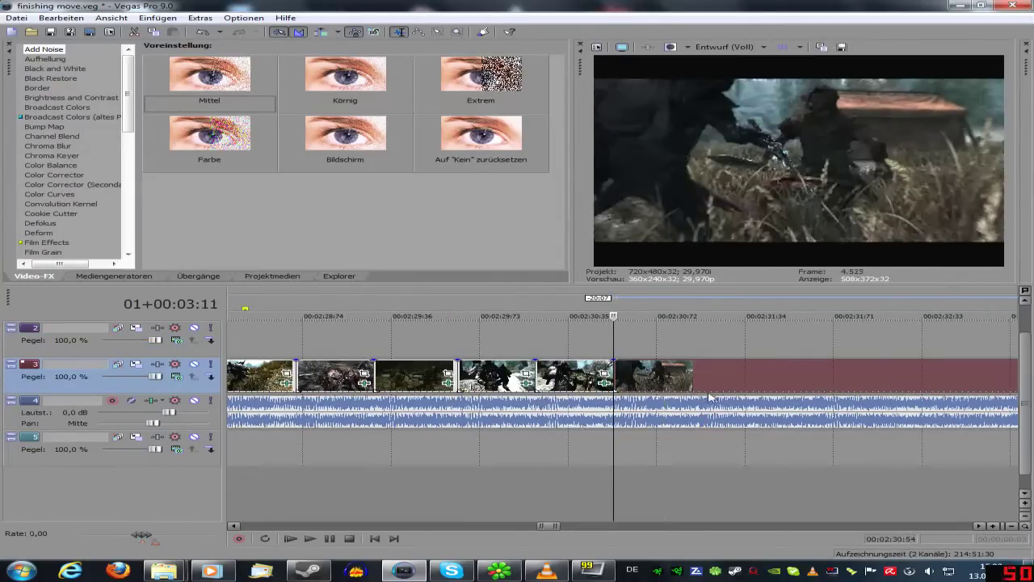
Cut the 14-07-52-08 clip on the beat at 00:02:31,11 and delete the part after the cut
left_click(692, 394)
scroll(687, 397, "up", 2)
key("space")
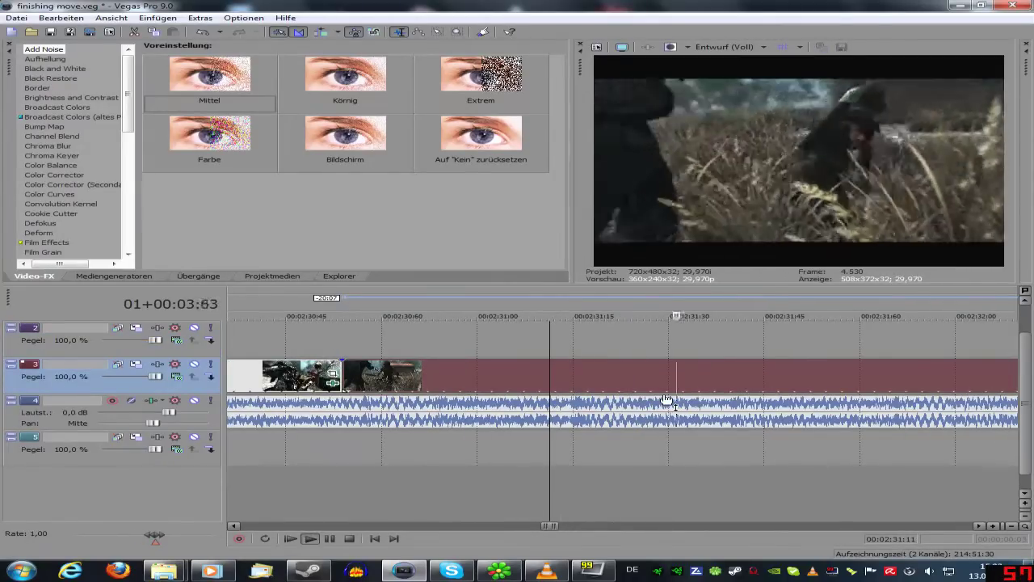
key("space")
key("s")
key("Delete")
Apply the Sony Color Corrector effect to the shortened 14-07-52-08 clip with a saturation of 3.000
left_click(502, 381)
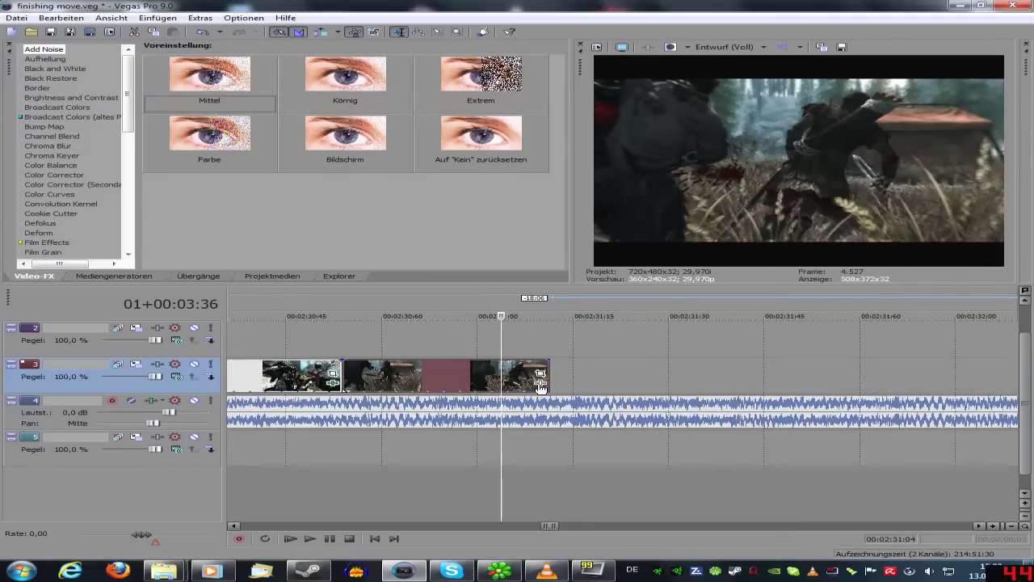
left_click(539, 384)
double_click(408, 310)
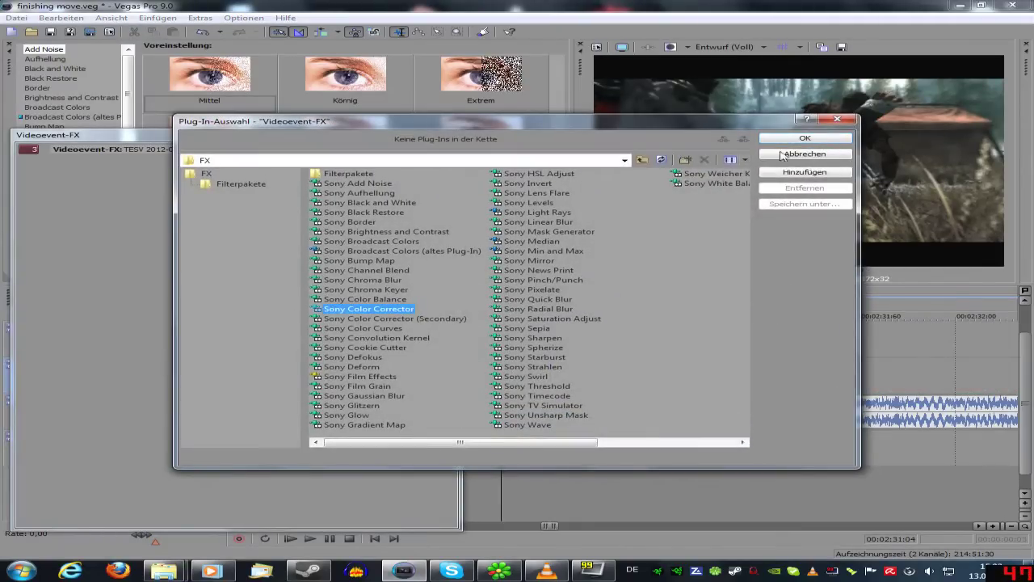
left_click(802, 141)
left_click_drag(115, 342, 231, 353)
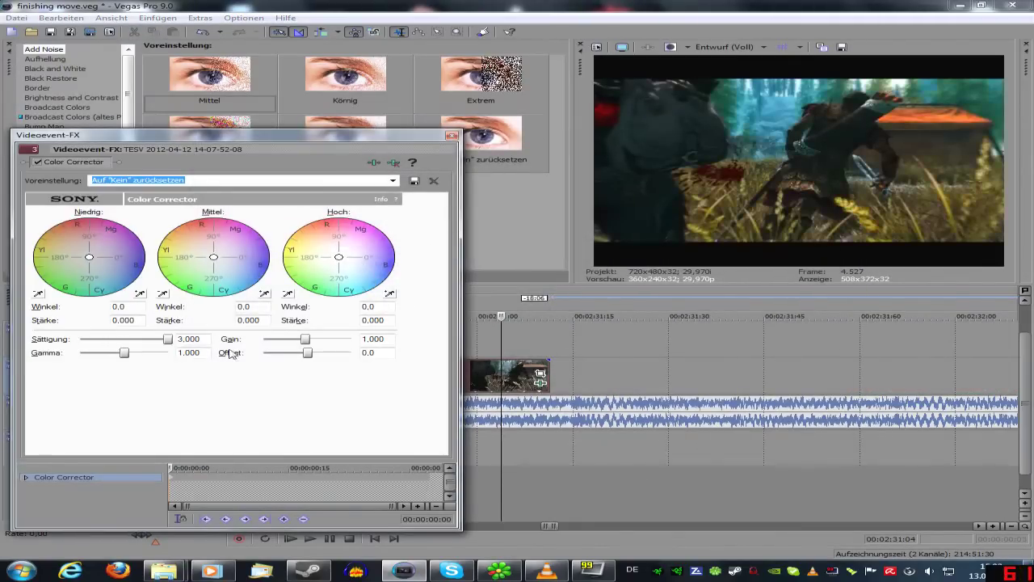
left_click(453, 138)
scroll(623, 420, "down", 5)
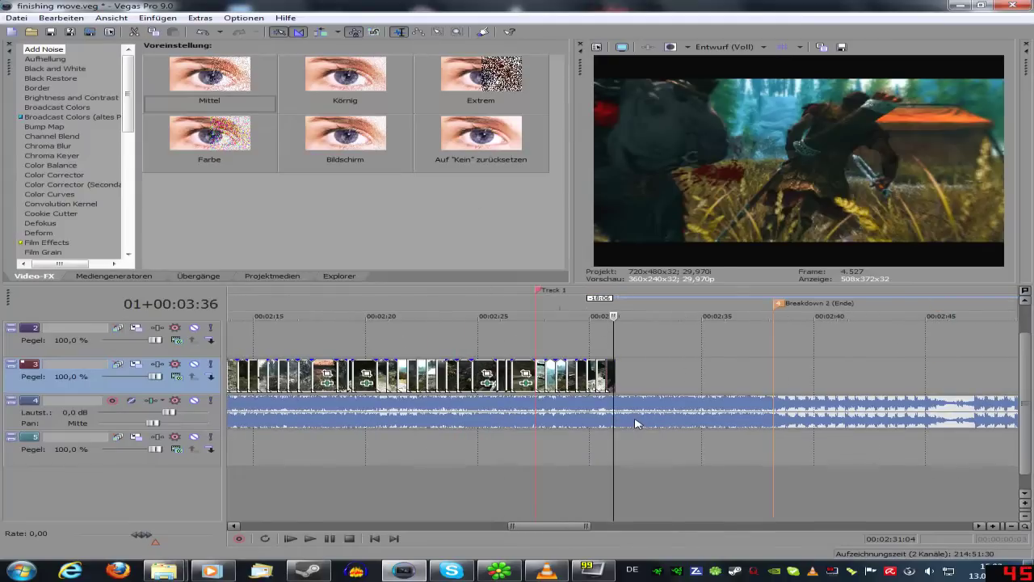
left_click(419, 349)
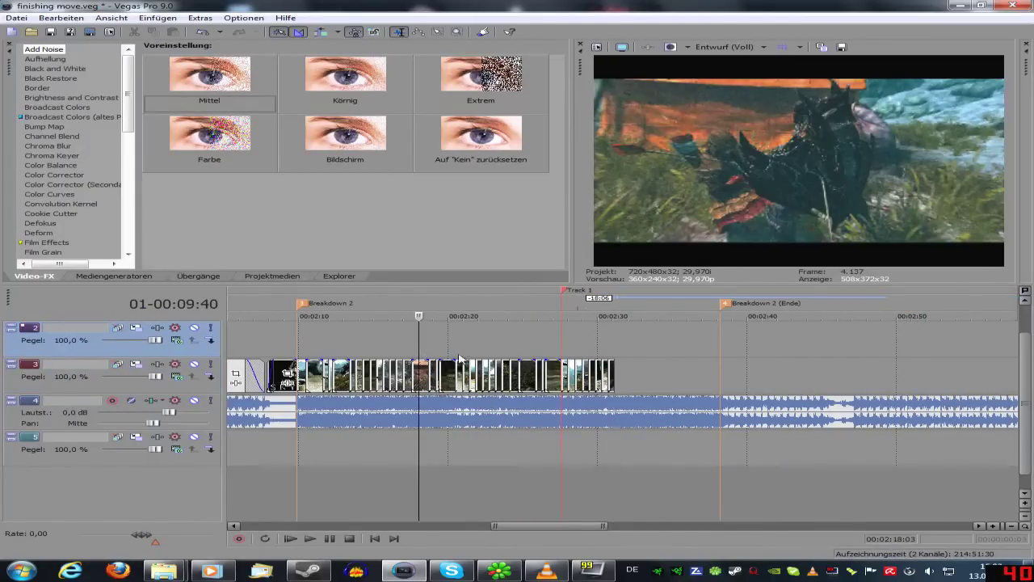
scroll(544, 402, "down", 2)
scroll(544, 402, "down", 4)
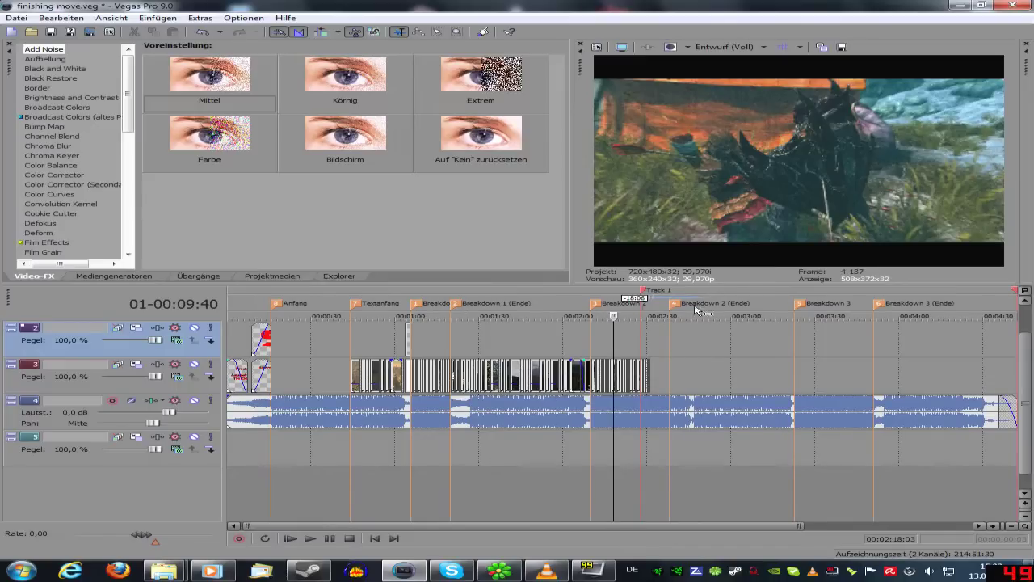
Play the sequence from the Track 1 marker through the last Skyrim clips to check the beat
scroll(783, 365, "up", 4)
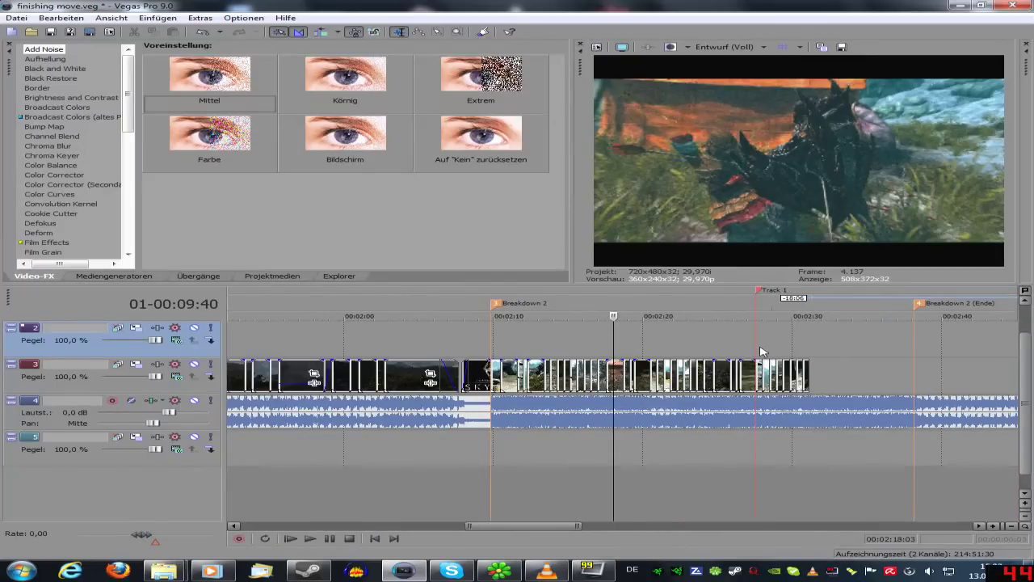
left_click(760, 353)
scroll(752, 347, "up", 3)
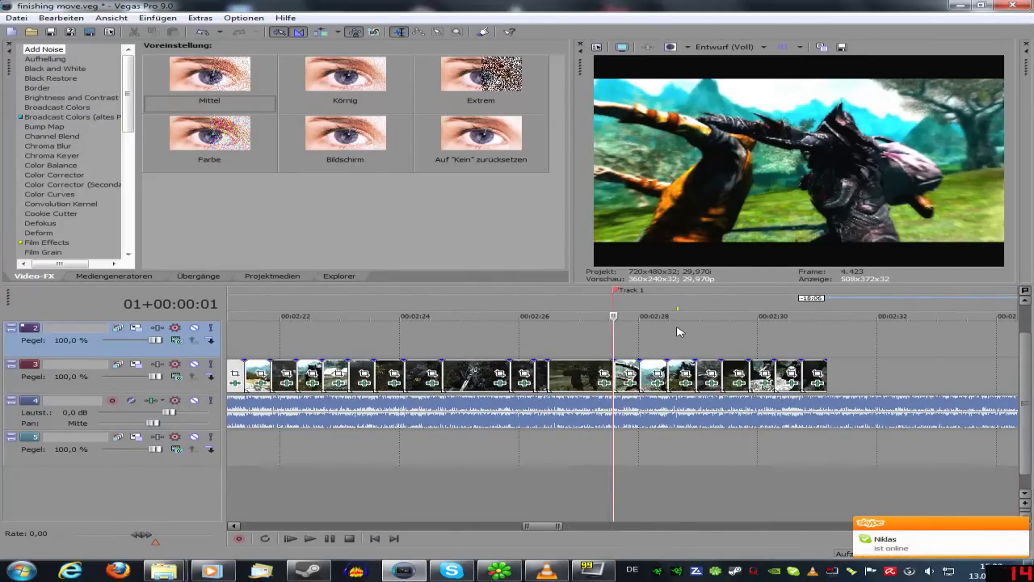
key("space")
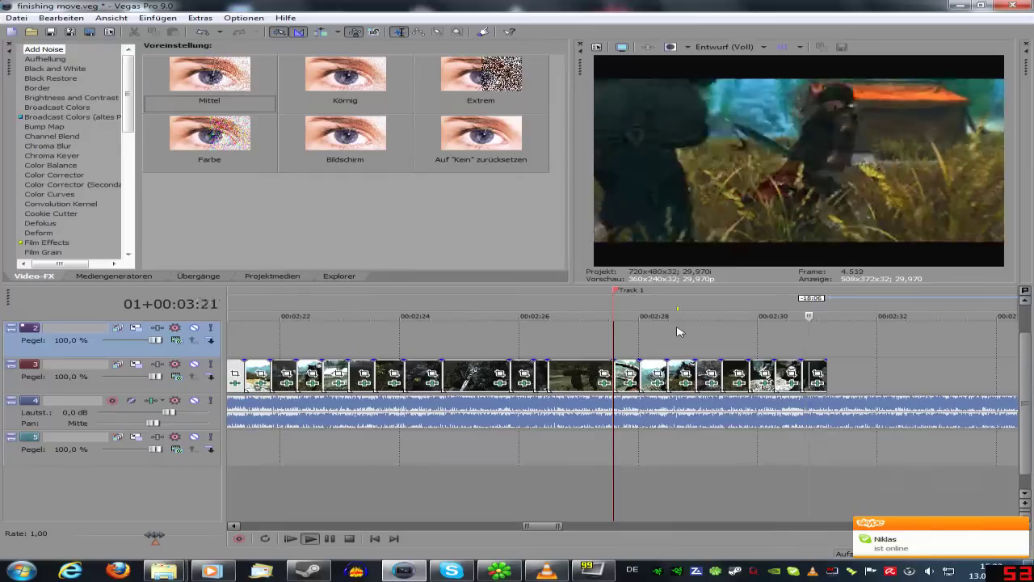
key("space")
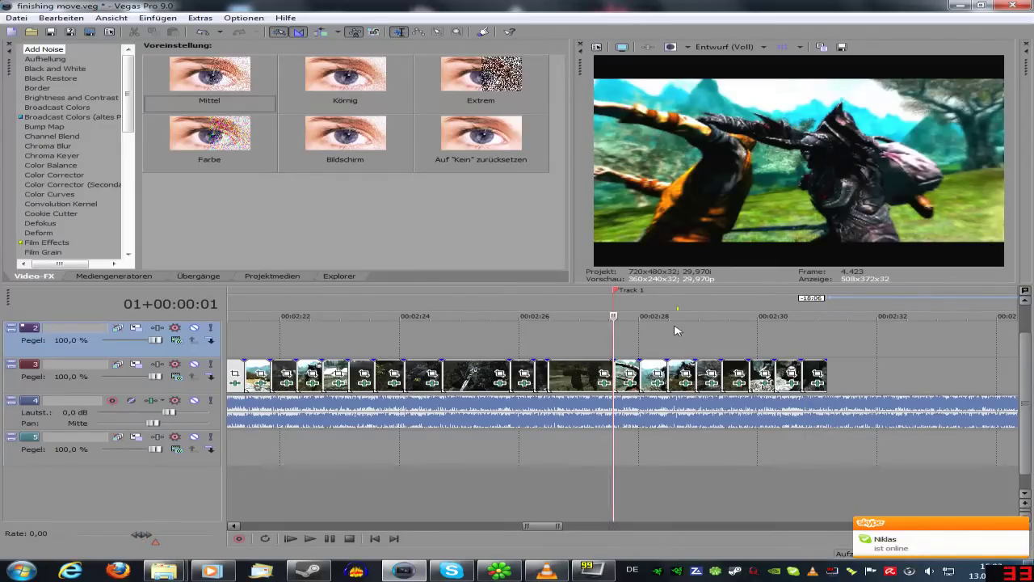
Delete the Track 1 marker from the timeline and save the project
right_click(620, 294)
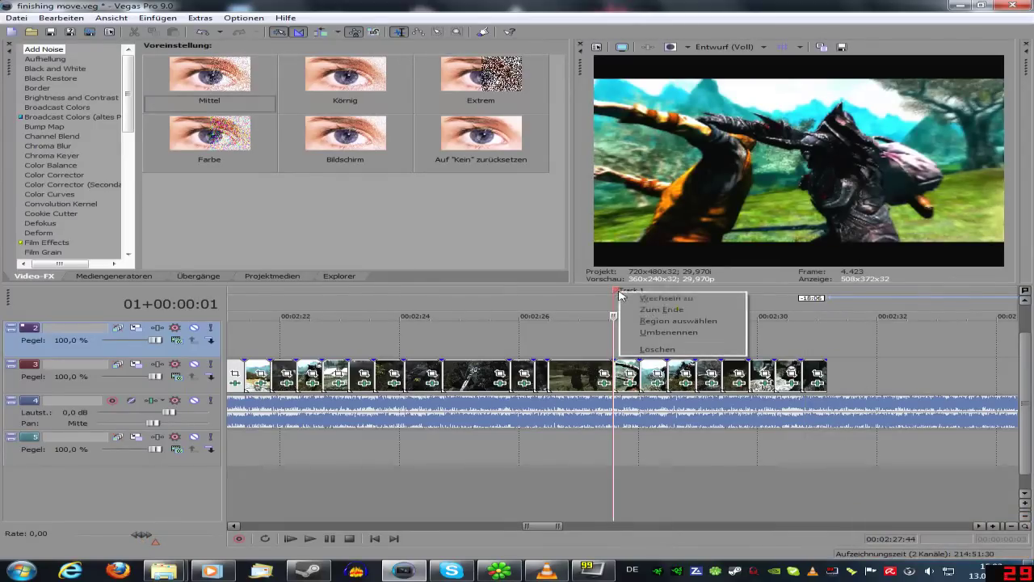
left_click(701, 350)
scroll(708, 354, "down", 2)
scroll(709, 356, "down", 3)
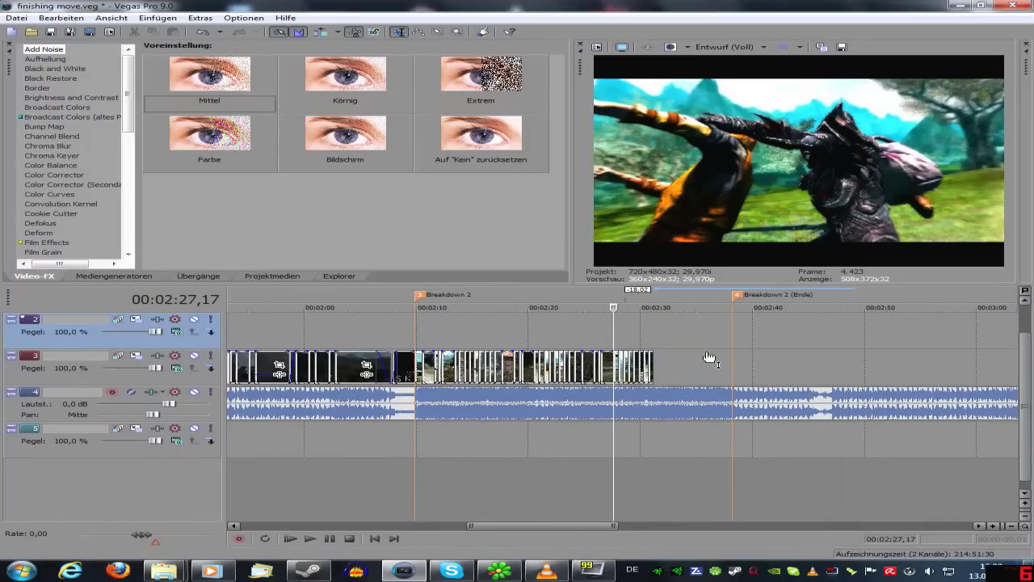
scroll(708, 357, "down", 2)
scroll(688, 358, "up", 3)
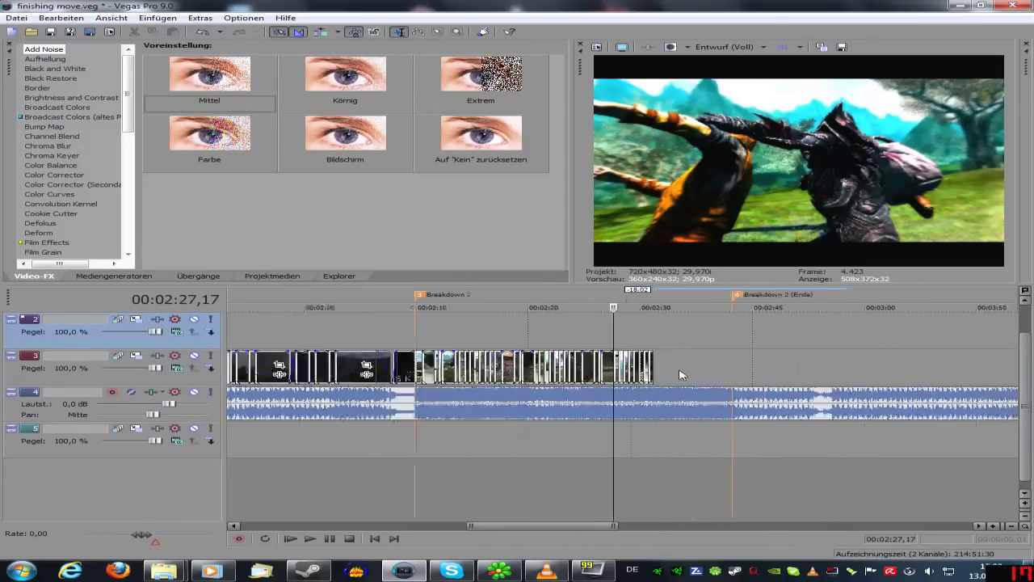
scroll(679, 366, "down", 2)
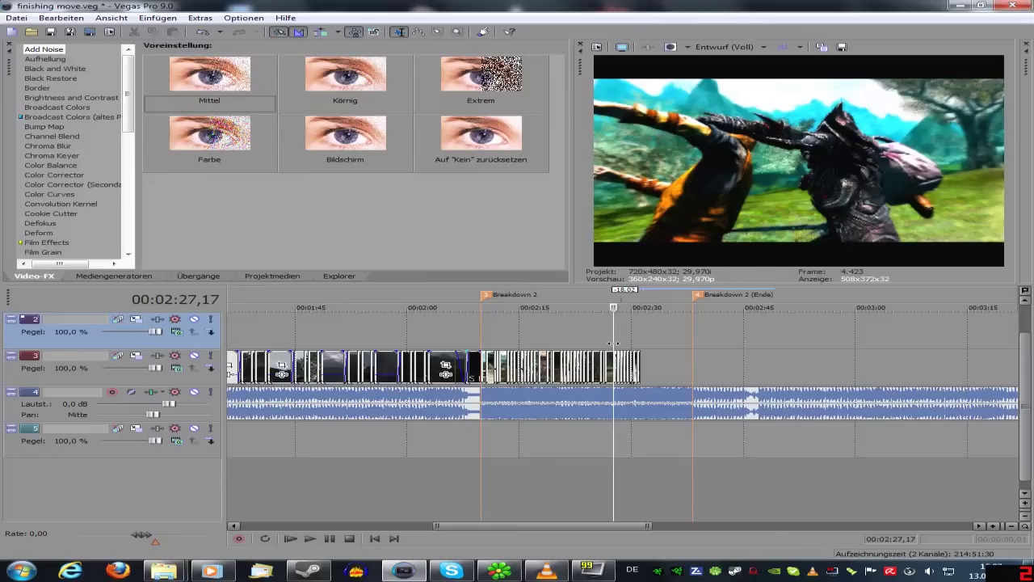
left_click(48, 32)
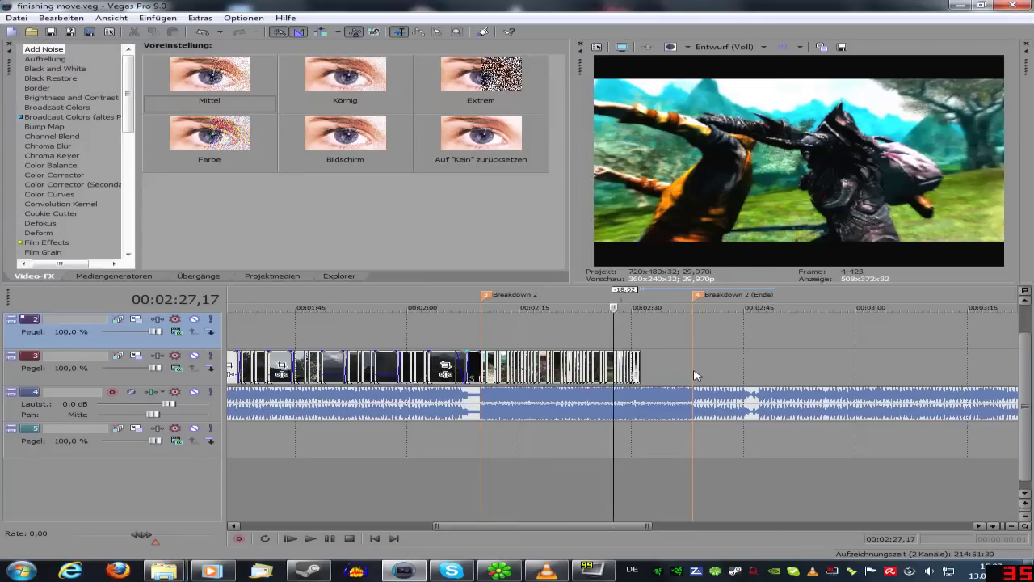
scroll(695, 376, "down", 4)
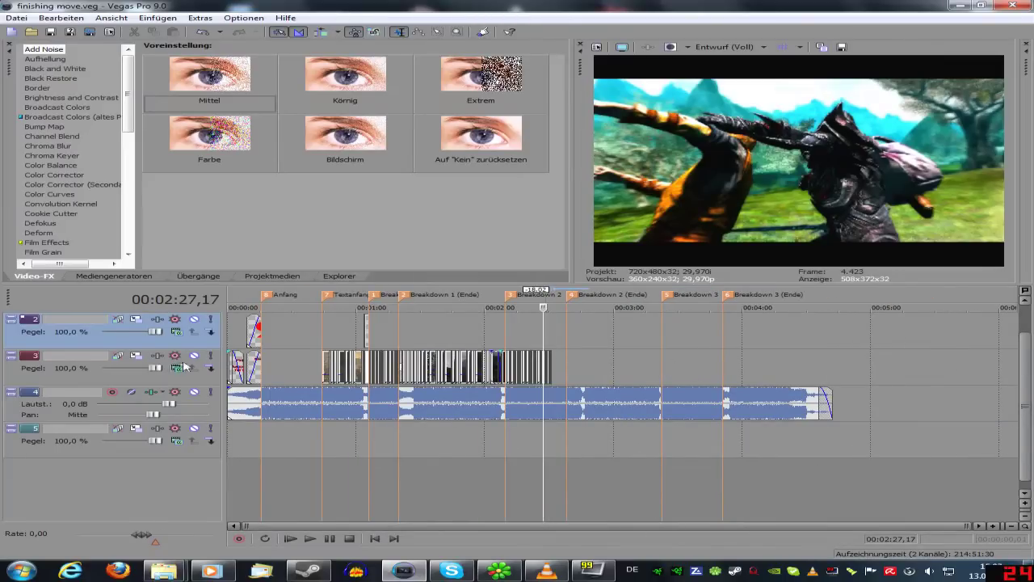
left_click(230, 342)
left_click(240, 340)
left_click(231, 342)
left_click(236, 343)
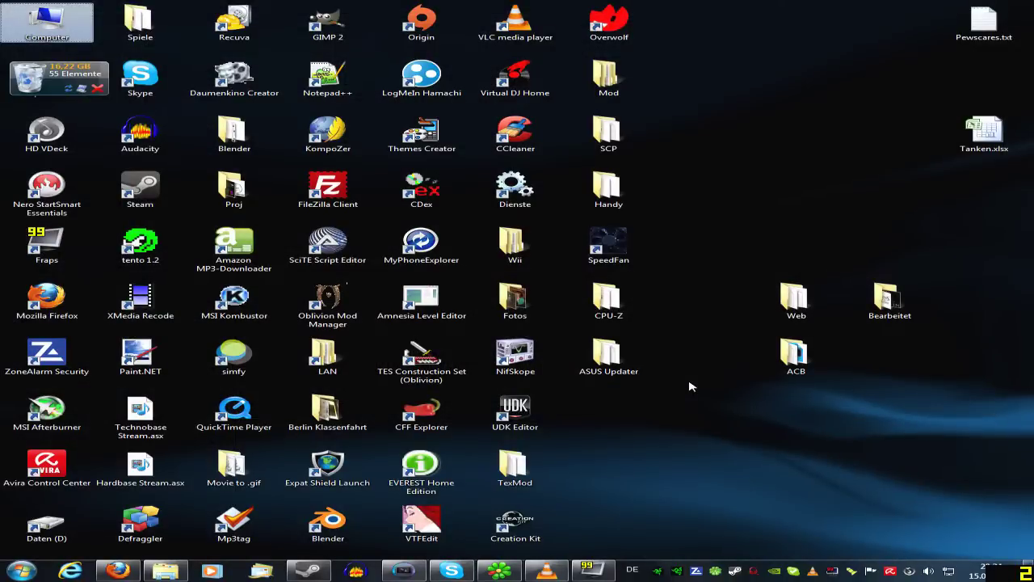
left_click(690, 386)
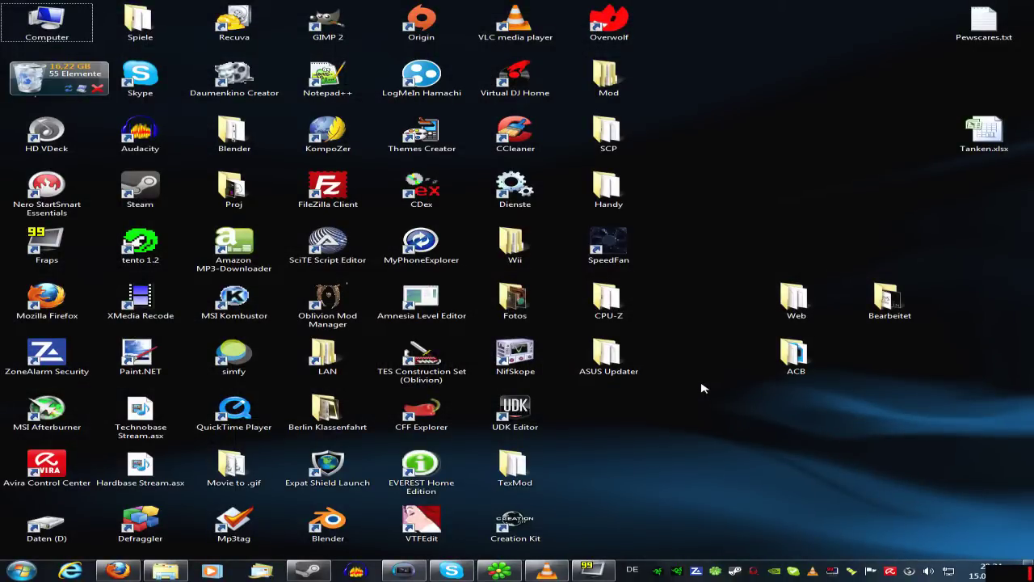
Switch to Vegas Pro and mark the time range from Breakdown 3 to near the end of the completed montage
left_click(404, 571)
scroll(586, 475, "down", 5)
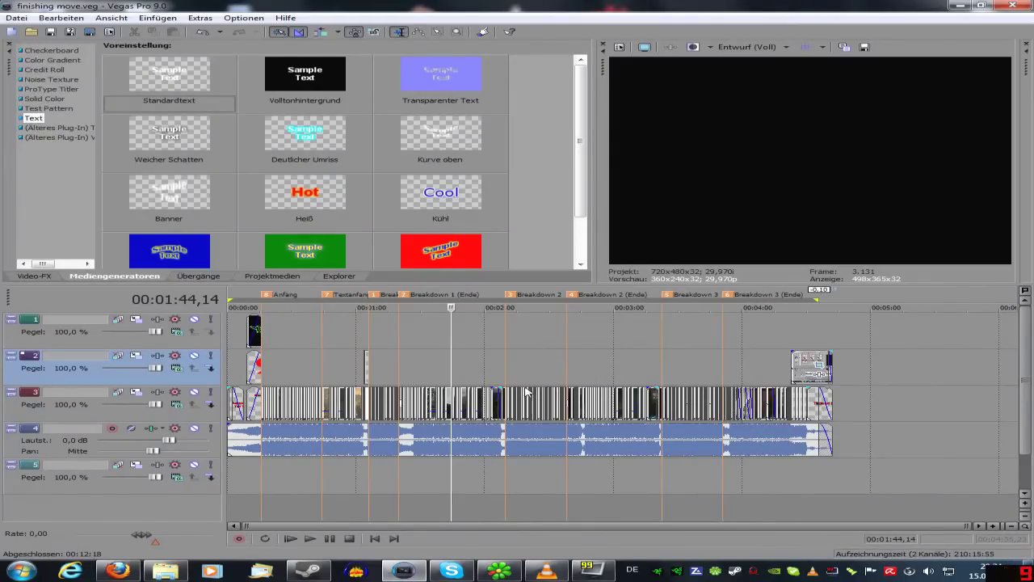
left_click_drag(263, 370, 322, 371)
left_click_drag(662, 371, 825, 380)
left_click(865, 386)
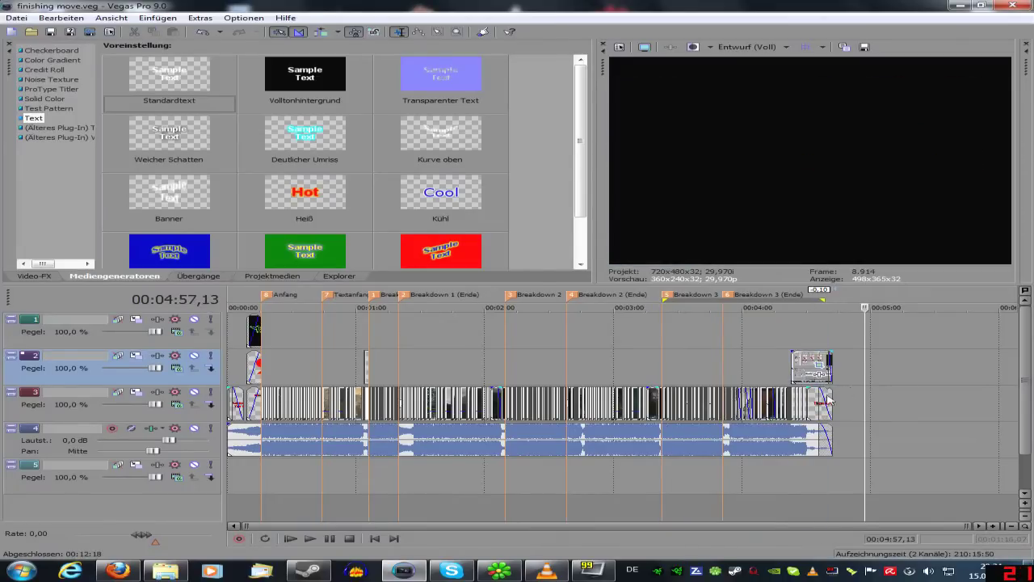
Examine the opening title, the Breakdown 2 clips at 00:02:18,21 and the clips around Breakdown 1 and Breakdown 1 (Ende)
left_click(233, 370)
scroll(233, 370, "up", 5)
left_click(283, 372)
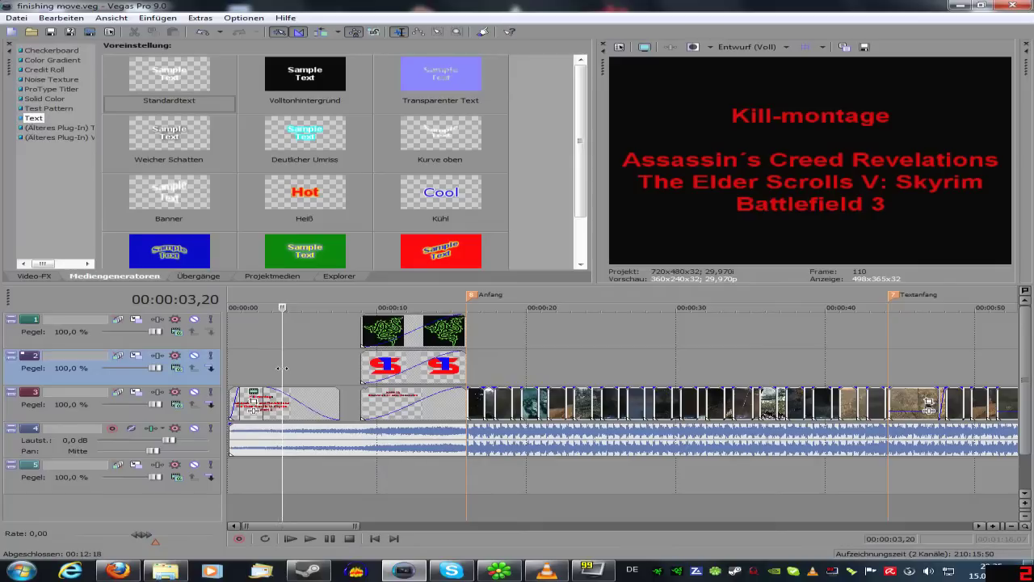
scroll(282, 367, "down", 10)
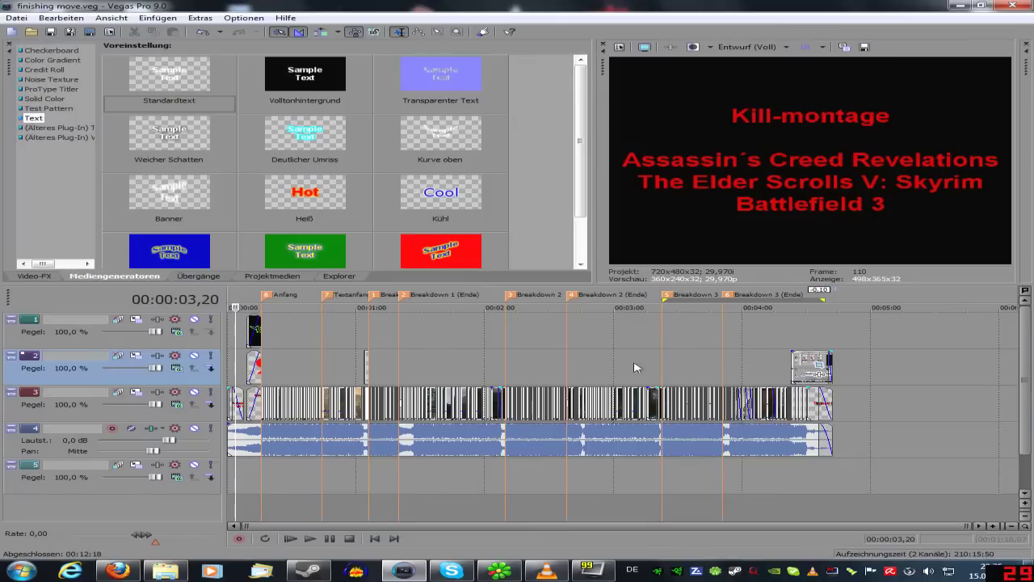
left_click(527, 374)
scroll(530, 376, "up", 5)
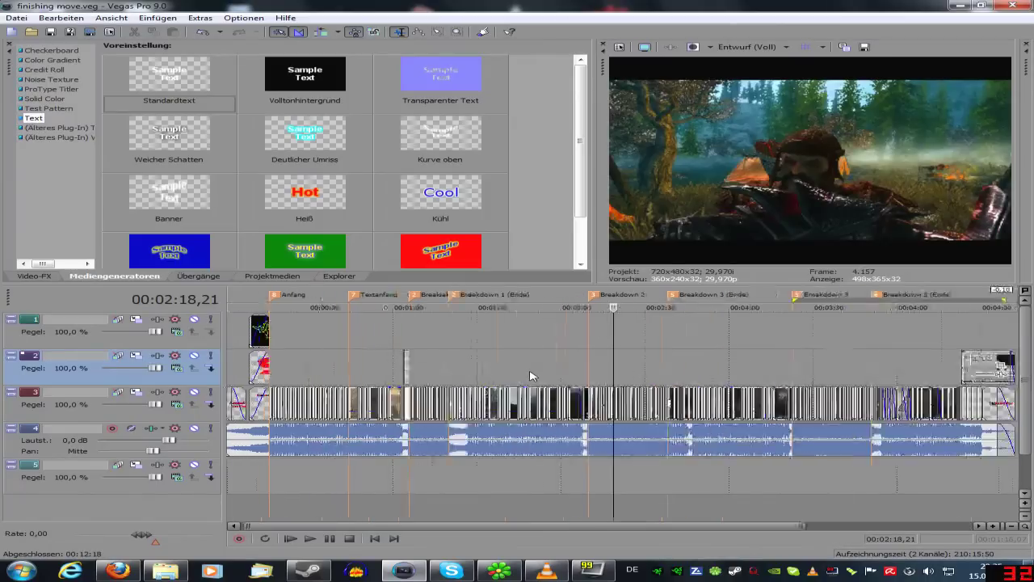
key("space")
key("space")
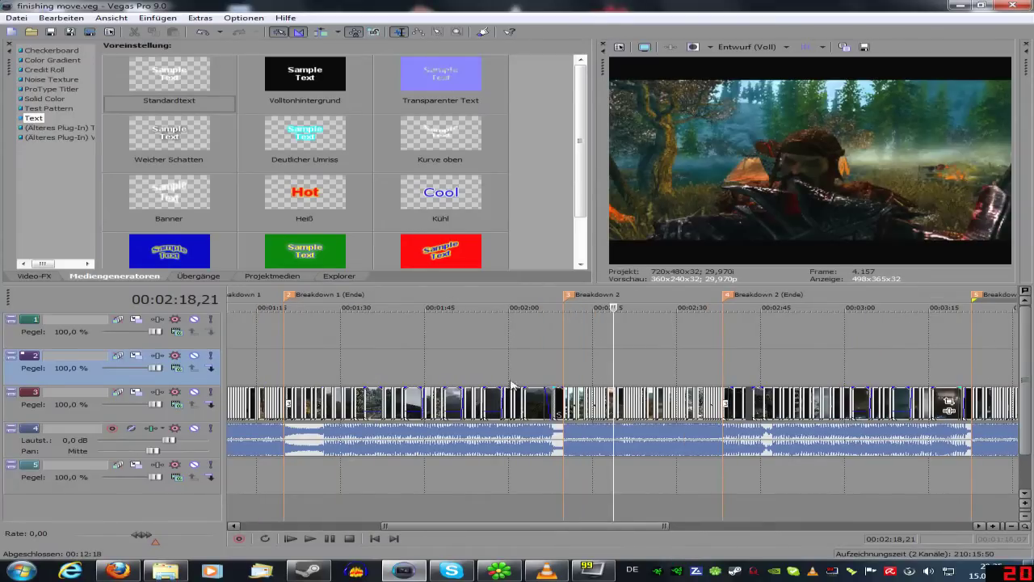
scroll(485, 380, "down", 2)
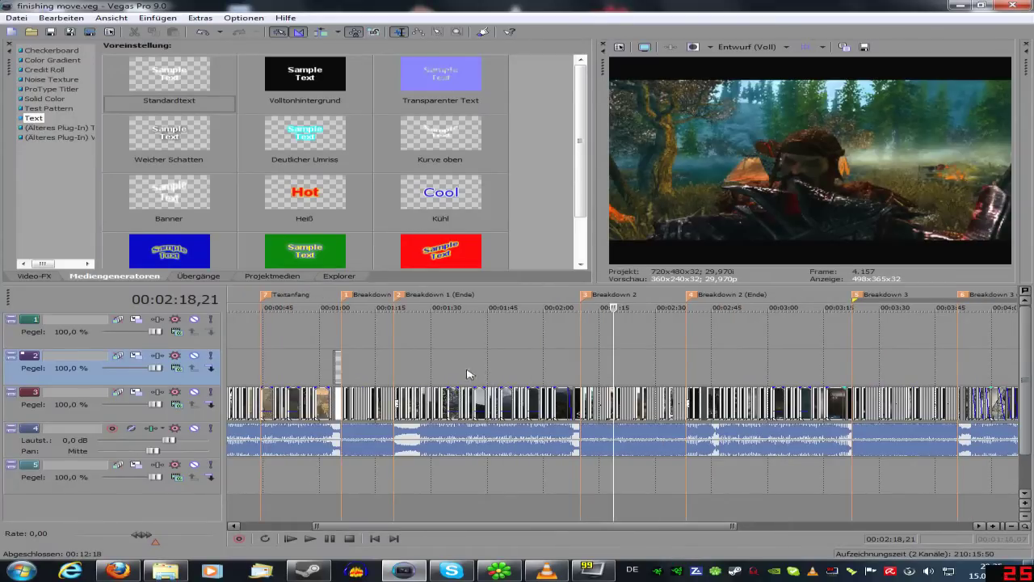
left_click(378, 376)
scroll(380, 380, "up", 3)
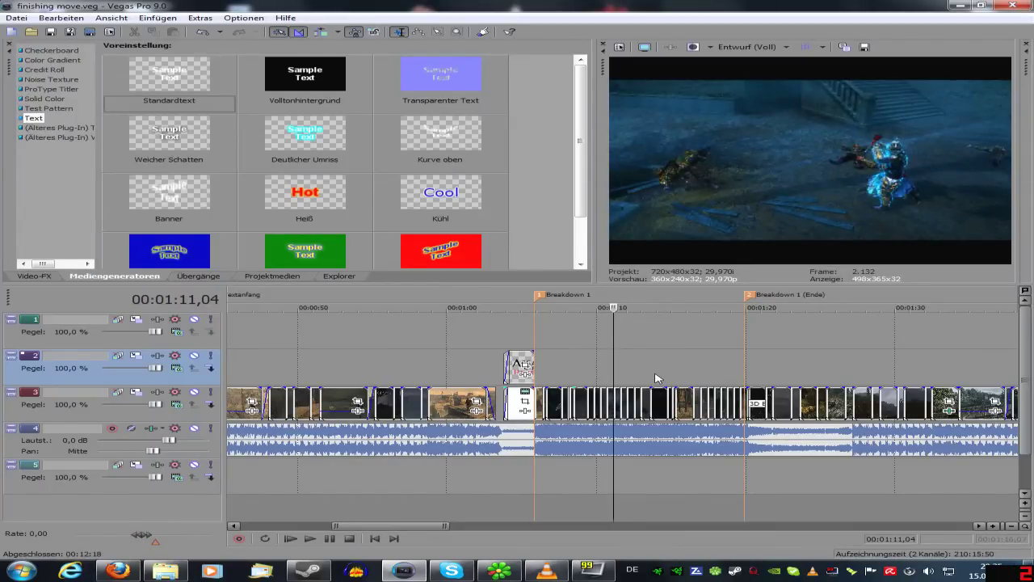
left_click(925, 367)
scroll(704, 371, "down", 3)
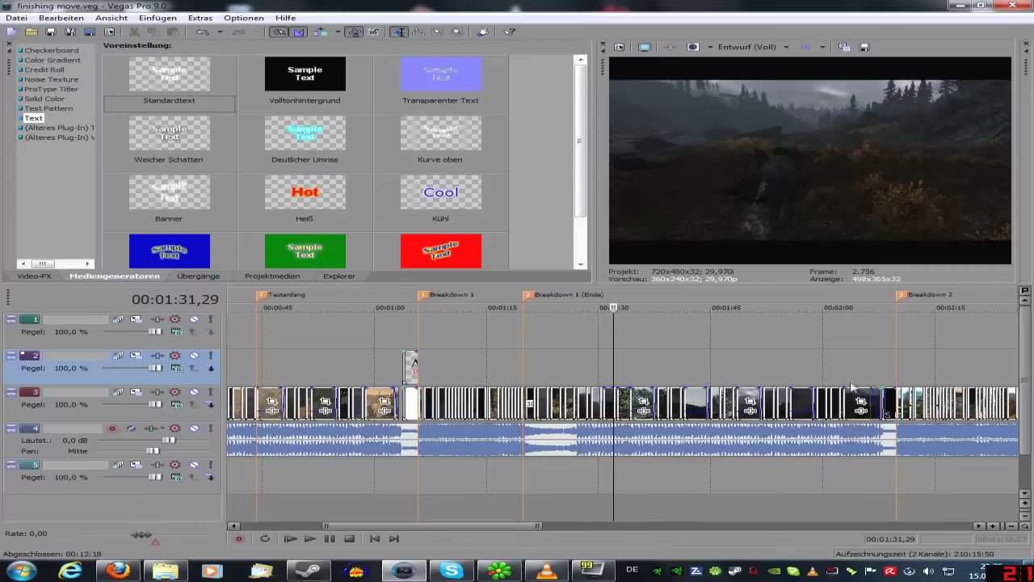
left_click(689, 368)
scroll(679, 368, "up", 2)
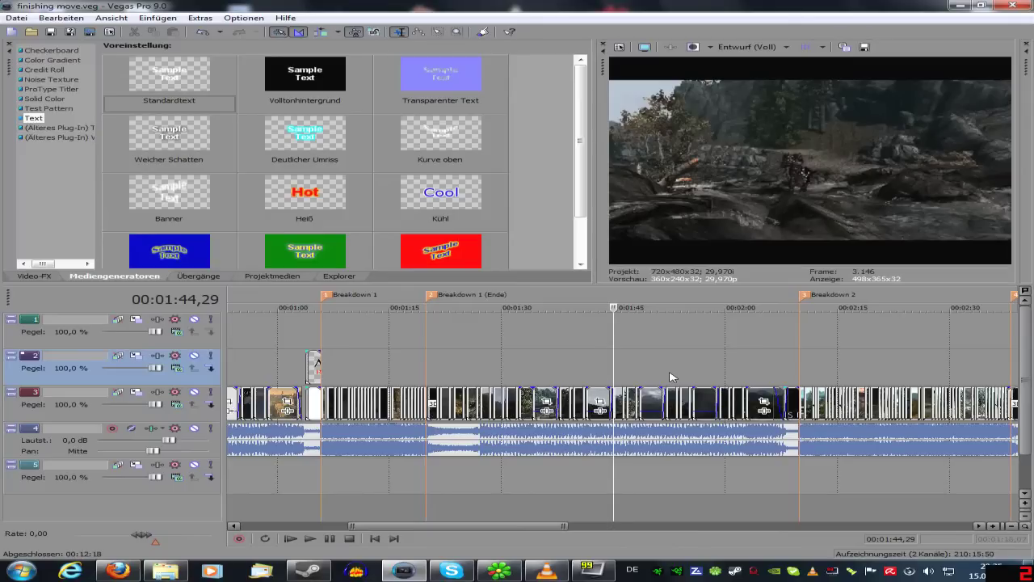
Examine the clips after the Breakdown 2 marker and play the start of the Breakdown 3 section from 00:03:24,15
left_click(667, 378)
scroll(686, 372, "down", 2)
left_click(753, 365)
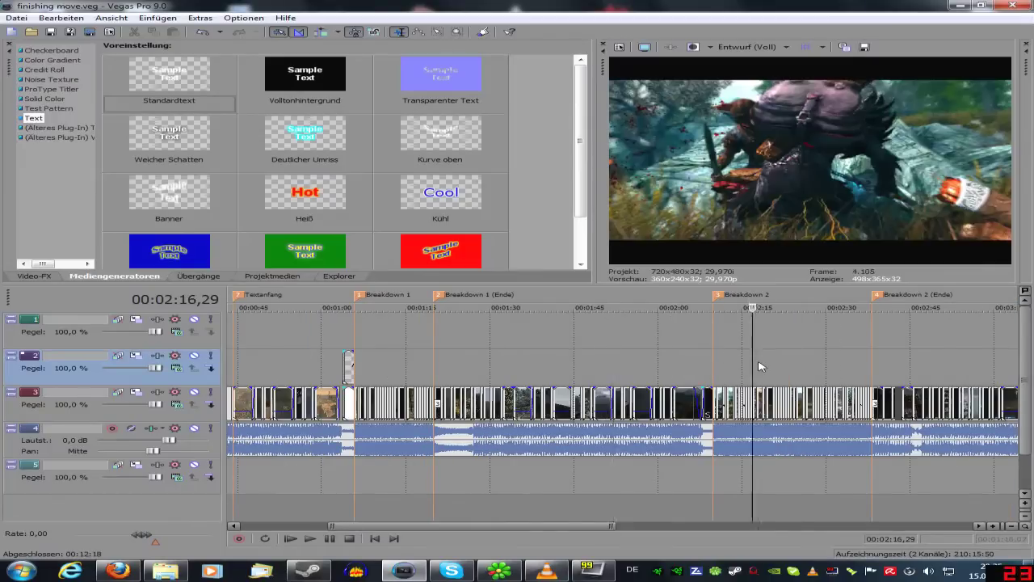
scroll(758, 364, "down", 3)
left_click(666, 375)
scroll(684, 369, "up", 5)
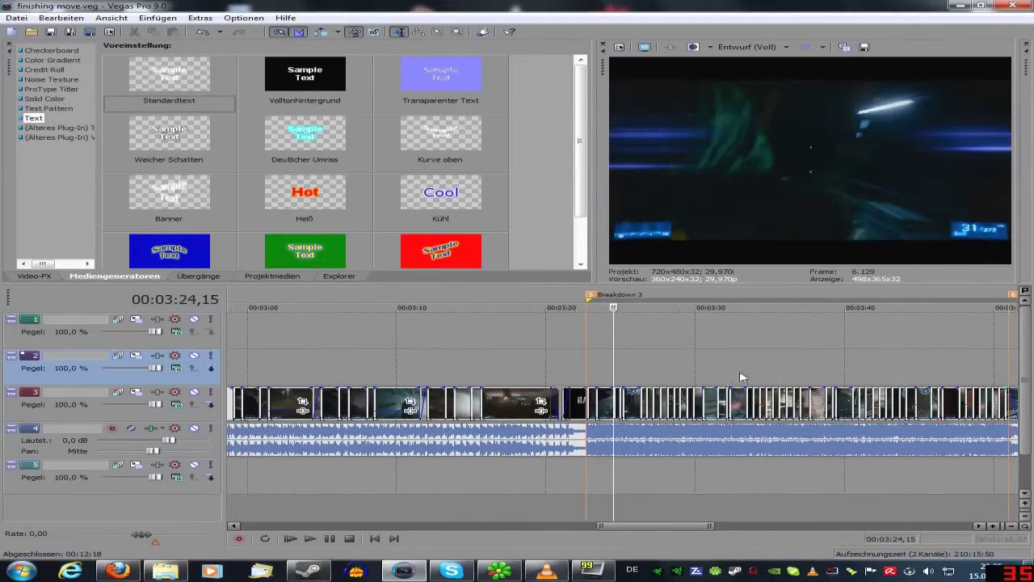
key("space")
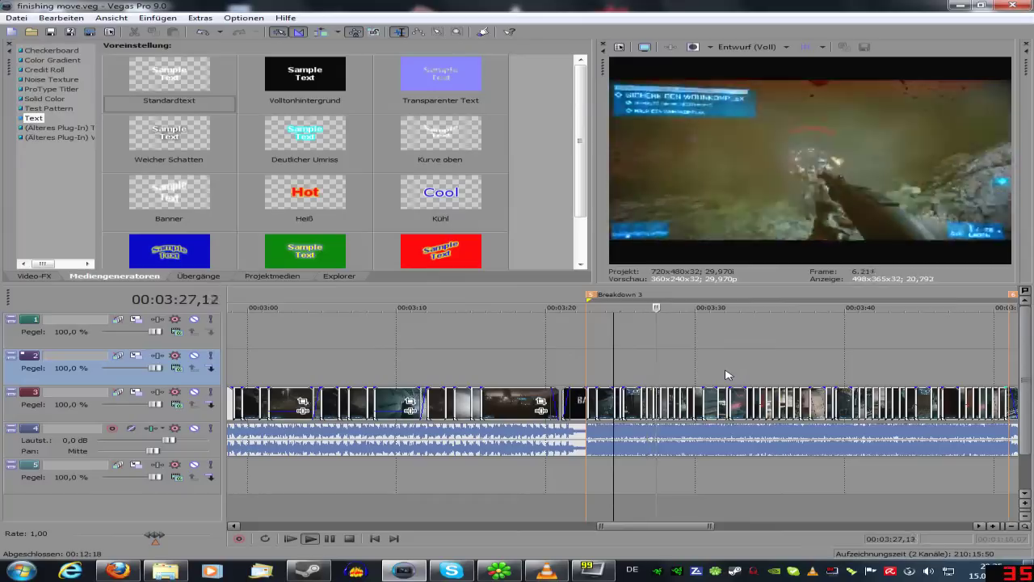
key("space")
left_click(687, 378)
scroll(725, 390, "down", 3)
scroll(725, 390, "down", 3)
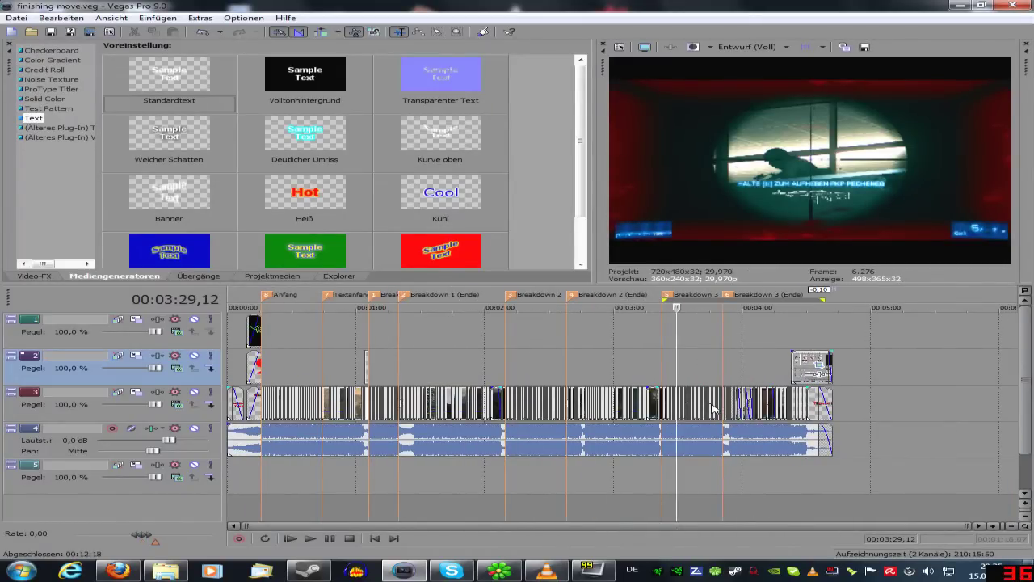
Open the opening title's text for editing and add a line with an opening bracket below "Kill-montage"
left_click(233, 374)
scroll(235, 373, "up", 3)
left_click(266, 363)
left_click(243, 362)
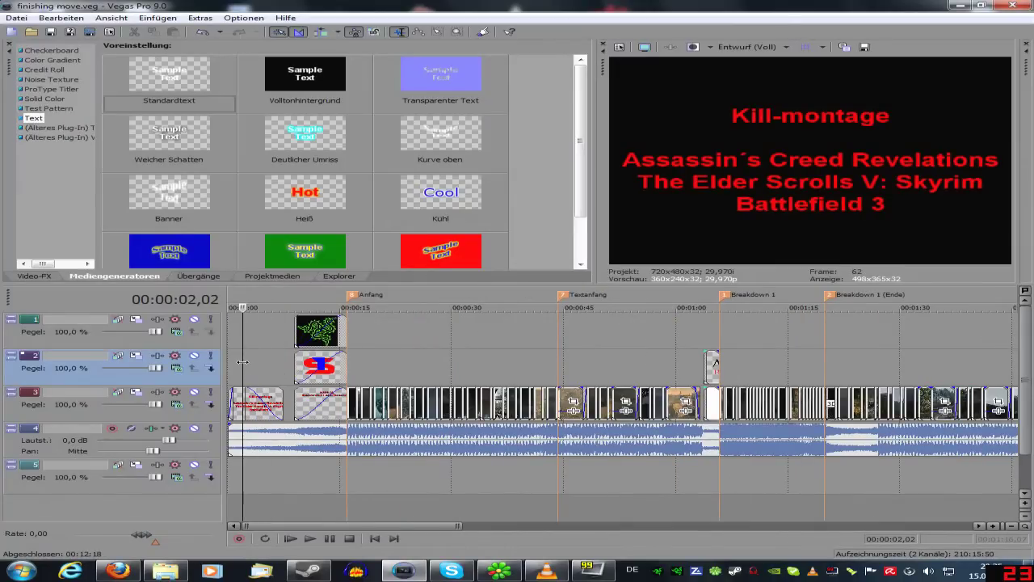
scroll(242, 362, "up", 3)
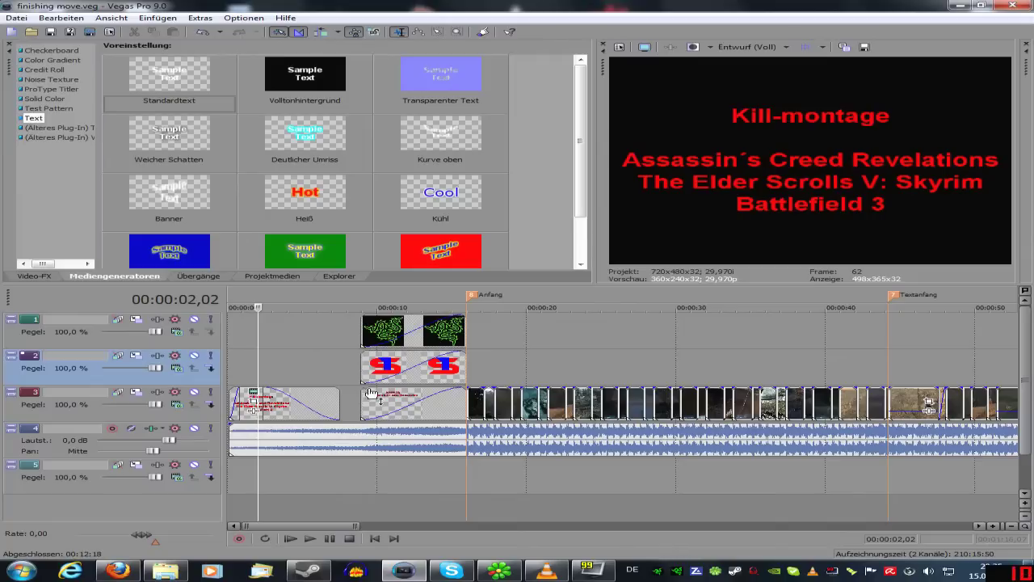
left_click(255, 394)
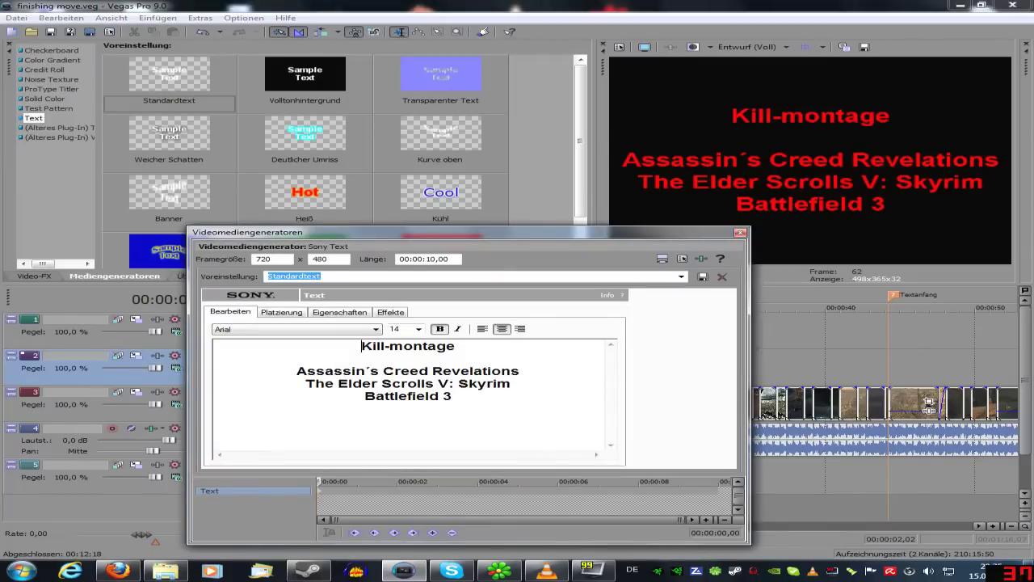
key("BackSpace")
key("Return")
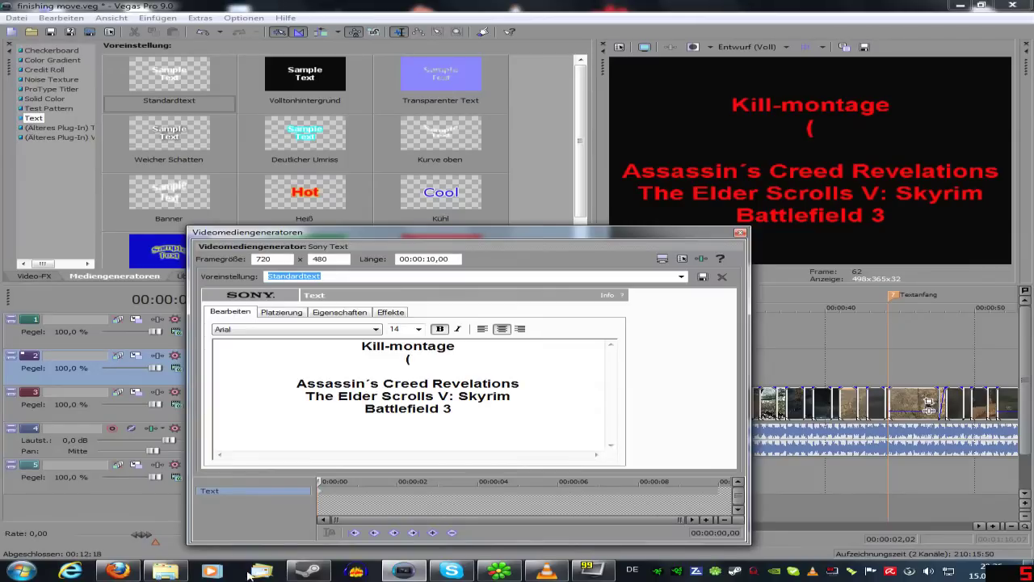
Copy the song name "Combichrist Never Surrender" from its MP3 file in the MP4 music folder, then close the folder window
right_click(165, 571)
left_click(82, 324)
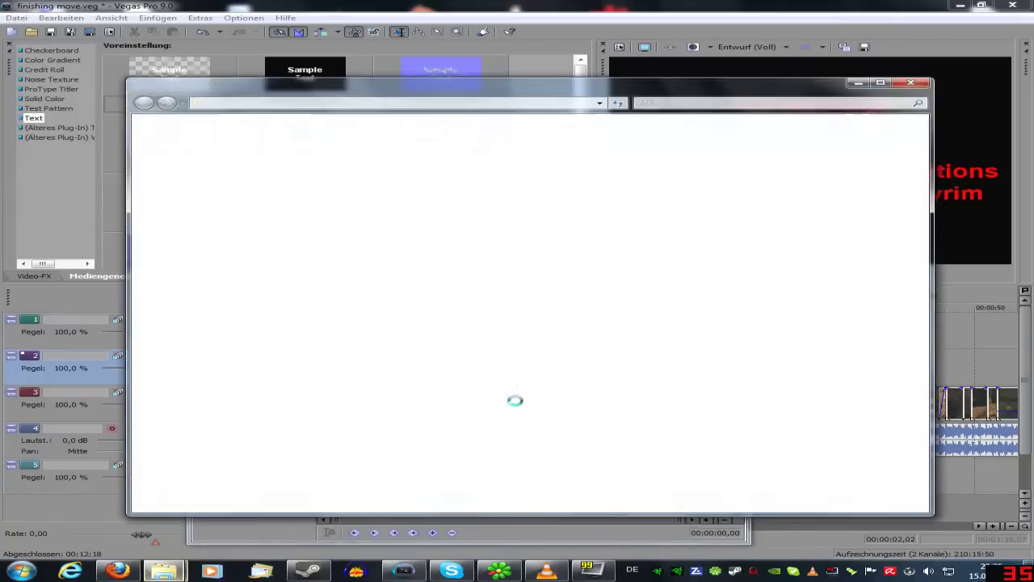
scroll(517, 307, "down", 10)
left_click(363, 294)
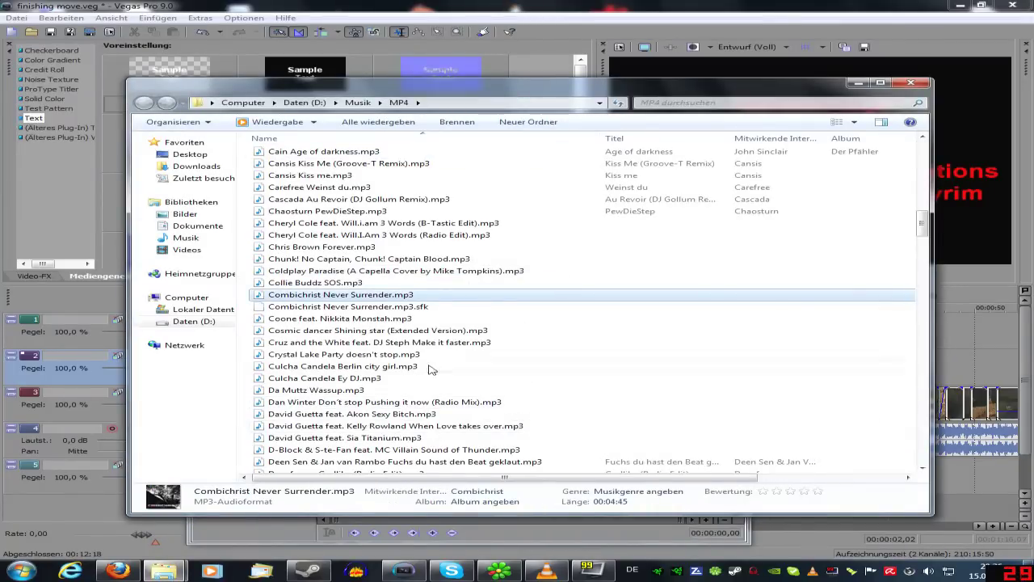
right_click(404, 294)
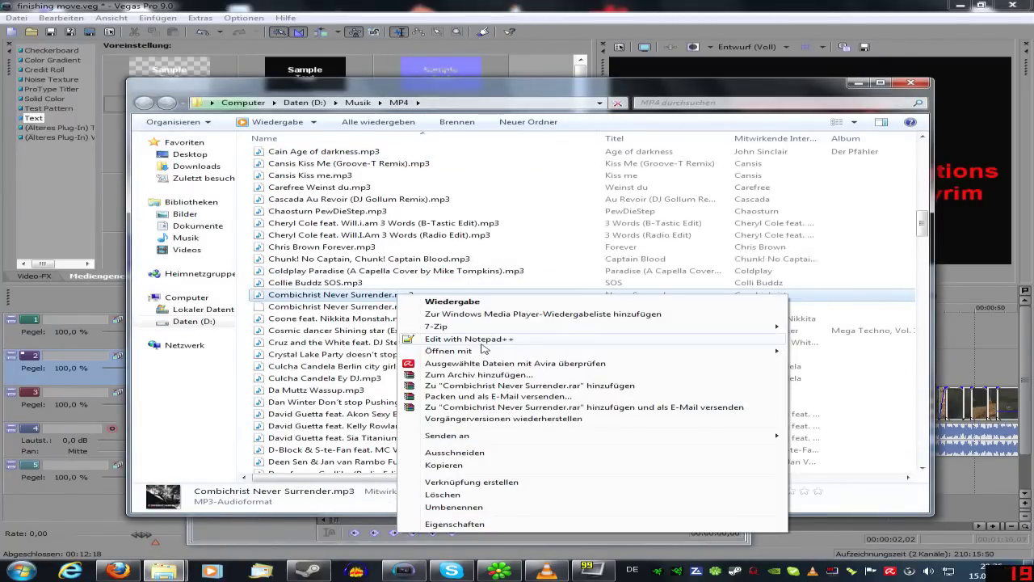
left_click(437, 511)
key("ctrl+c")
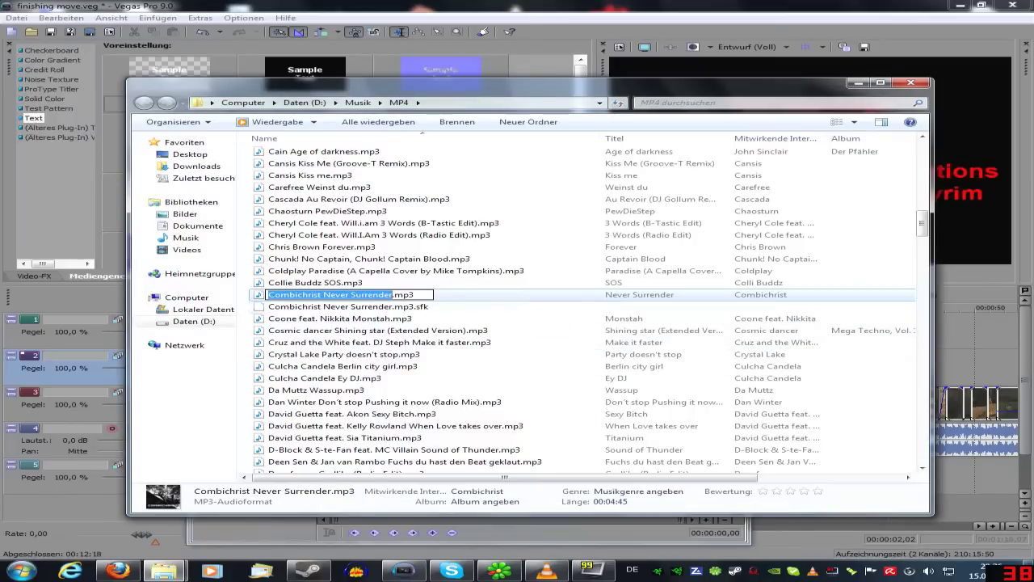
left_click(907, 84)
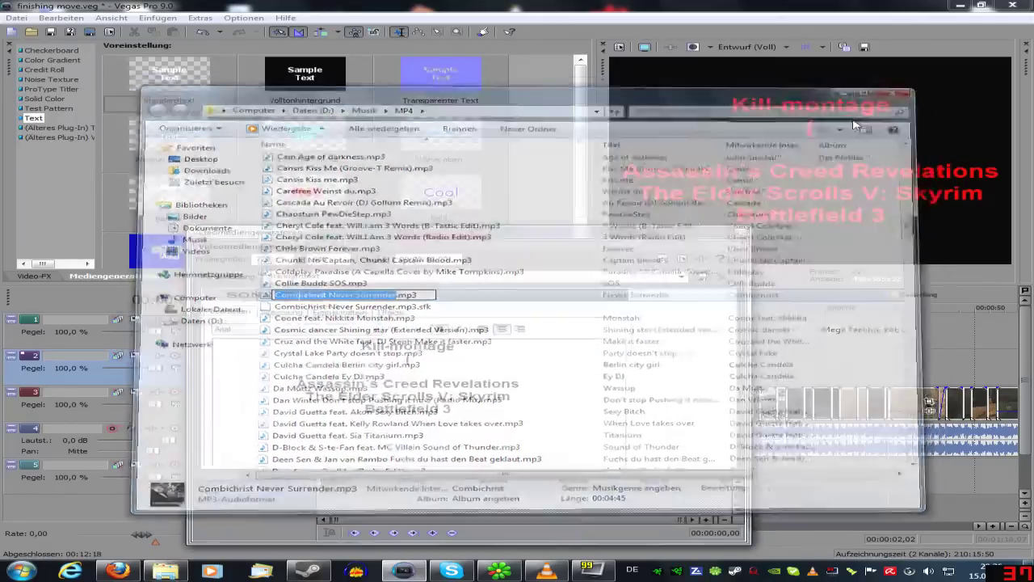
Paste the song name "Combichrist Never Surrender" after the title's opening bracket, add the closing bracket and close the text generator
key("ctrl+v")
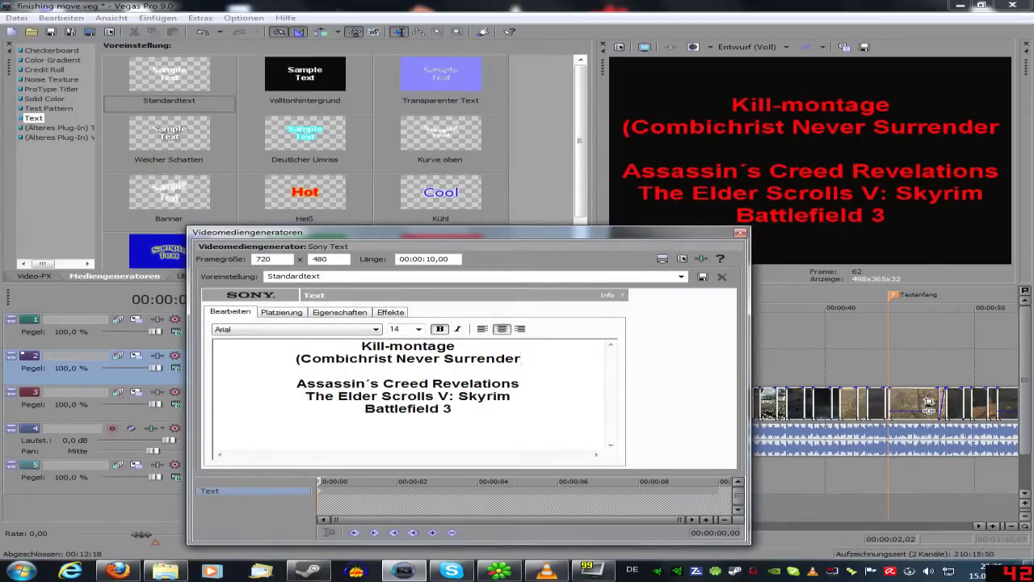
type(")")
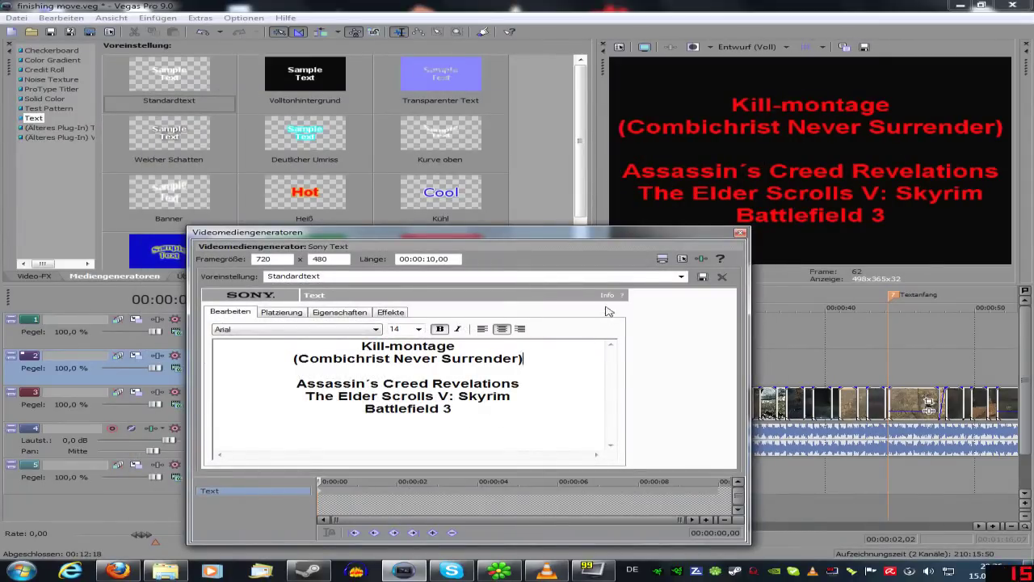
left_click(740, 233)
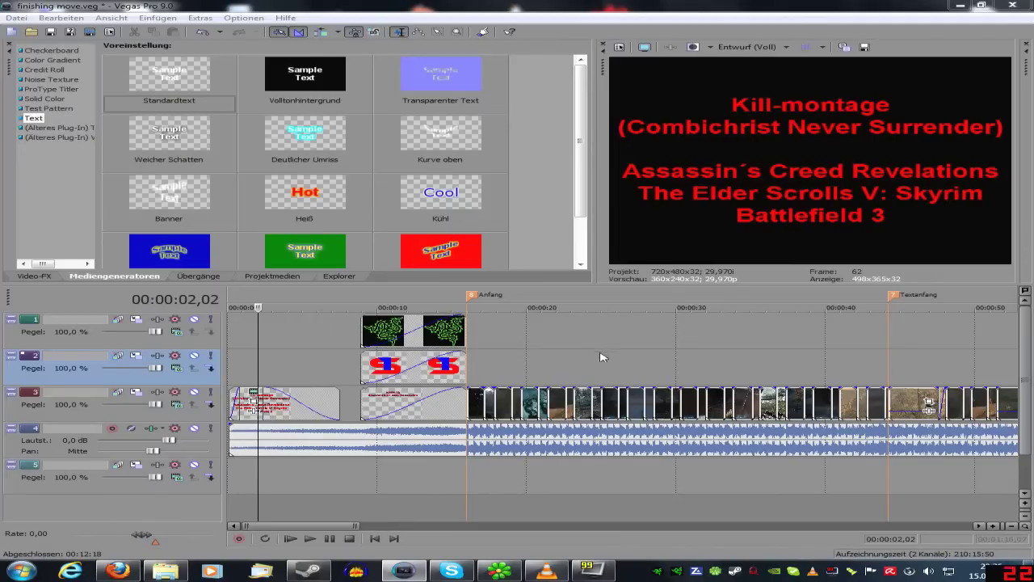
Locate the Assassin's Creed Revelations logo clip just before the Breakdown 1 marker and inspect its event switches
left_click(670, 353)
scroll(670, 355, "down", 5)
scroll(671, 358, "up", 3)
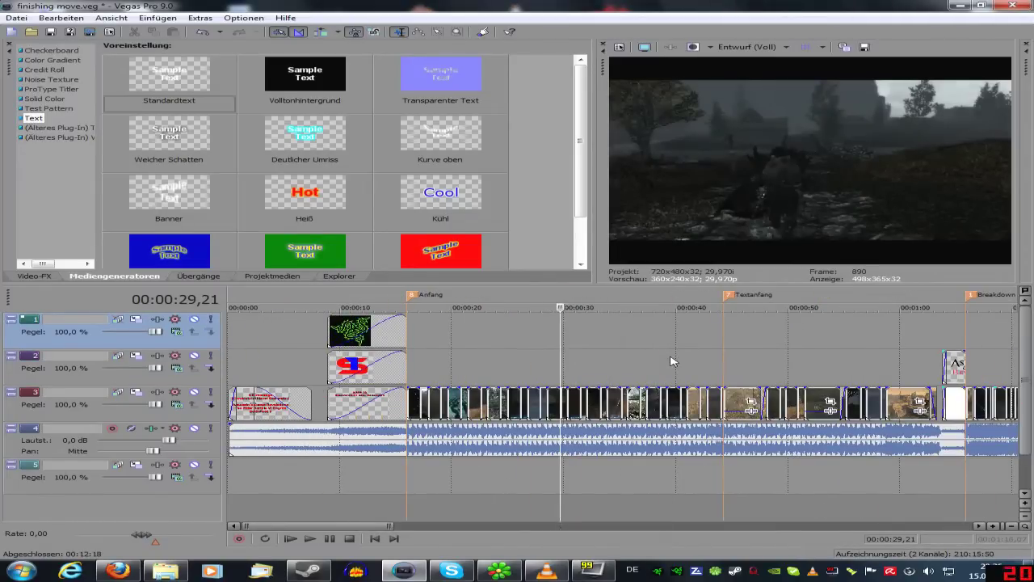
scroll(671, 360, "down", 2)
left_click(594, 368)
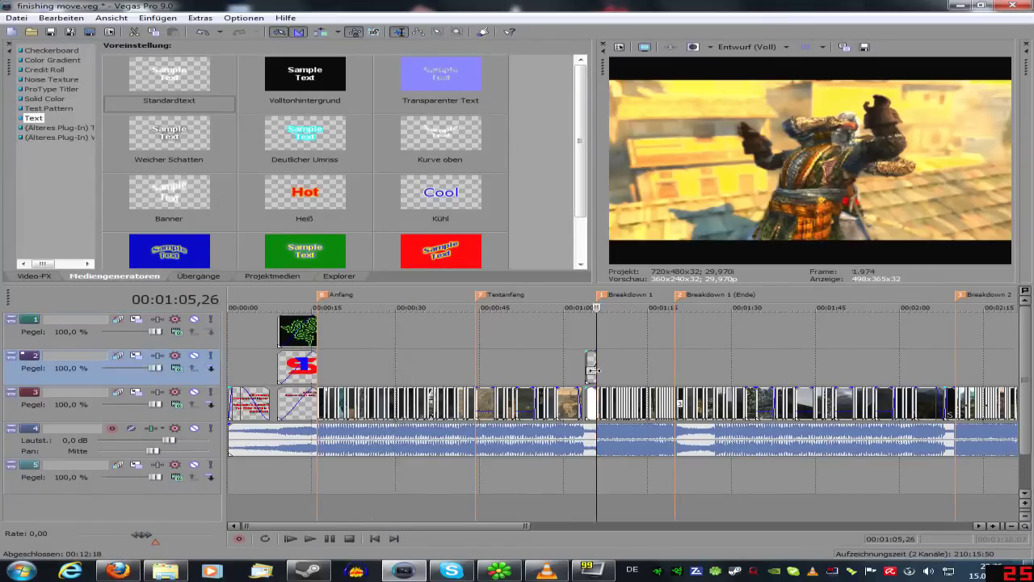
scroll(594, 370, "up", 4)
left_click(589, 374)
right_click(584, 370)
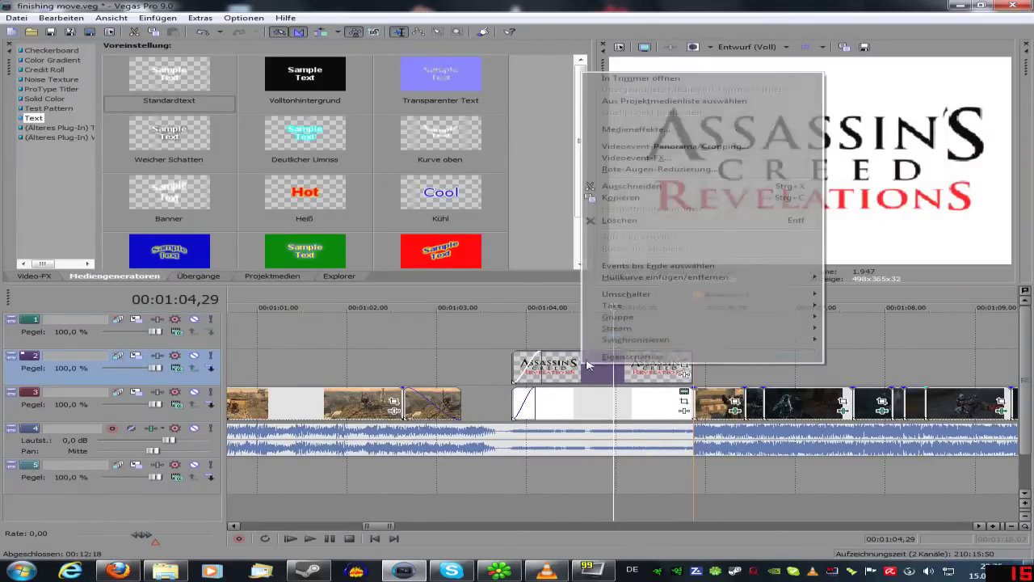
mouse_move(800, 295)
left_click(899, 345)
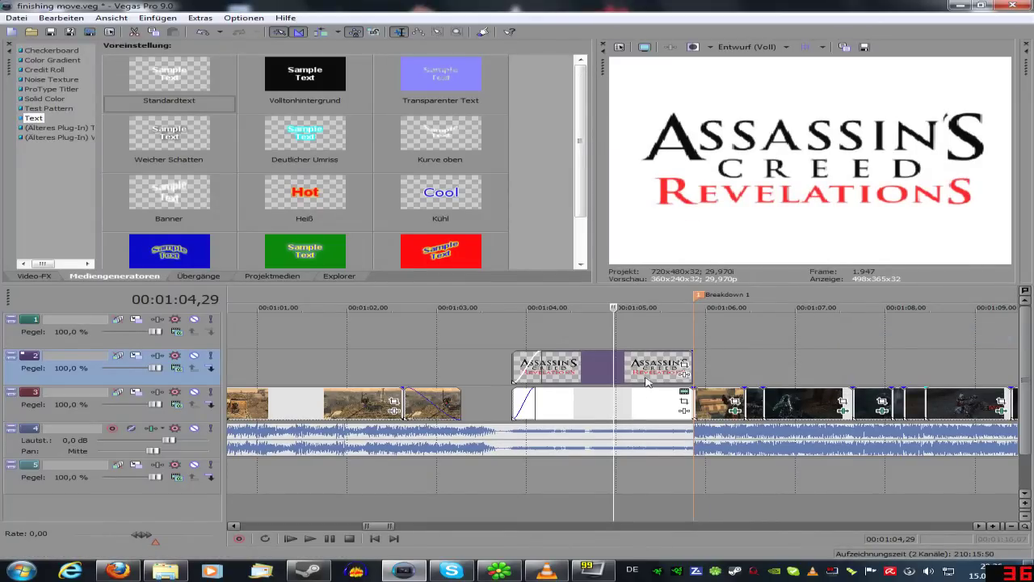
Examine the clips at 00:01:21,09 and 00:01:40,05 and play the end of the section before Breakdown 2 from about 00:02:05
scroll(679, 379, "down", 4)
scroll(692, 380, "down", 3)
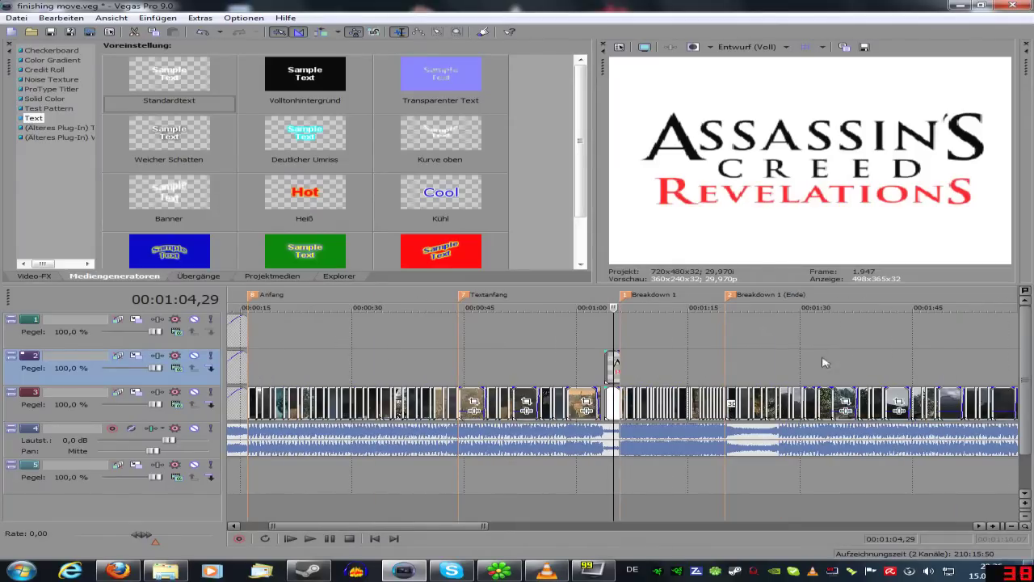
left_click(737, 380)
scroll(744, 380, "up", 2)
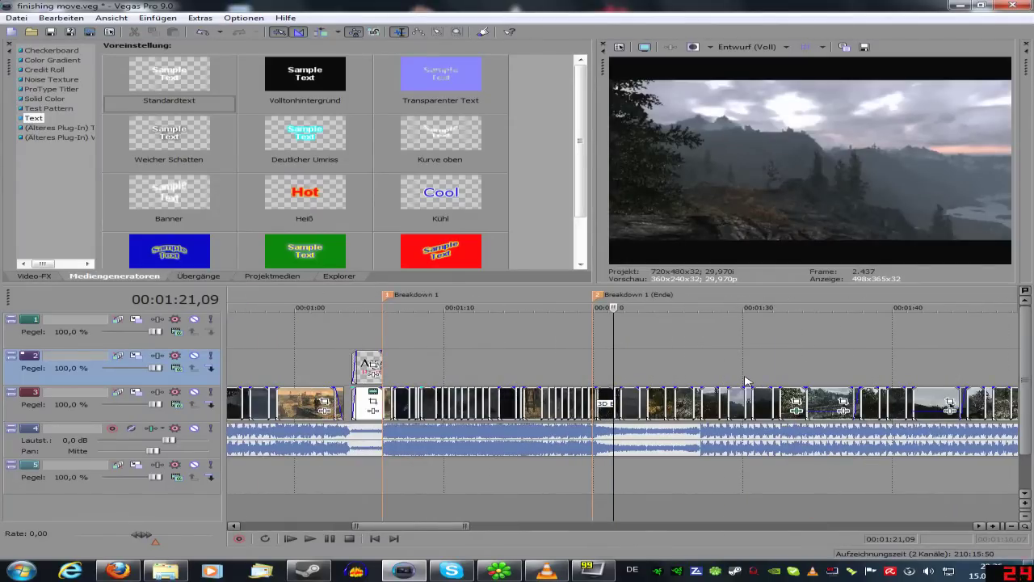
left_click(896, 370)
scroll(843, 381, "up", 2)
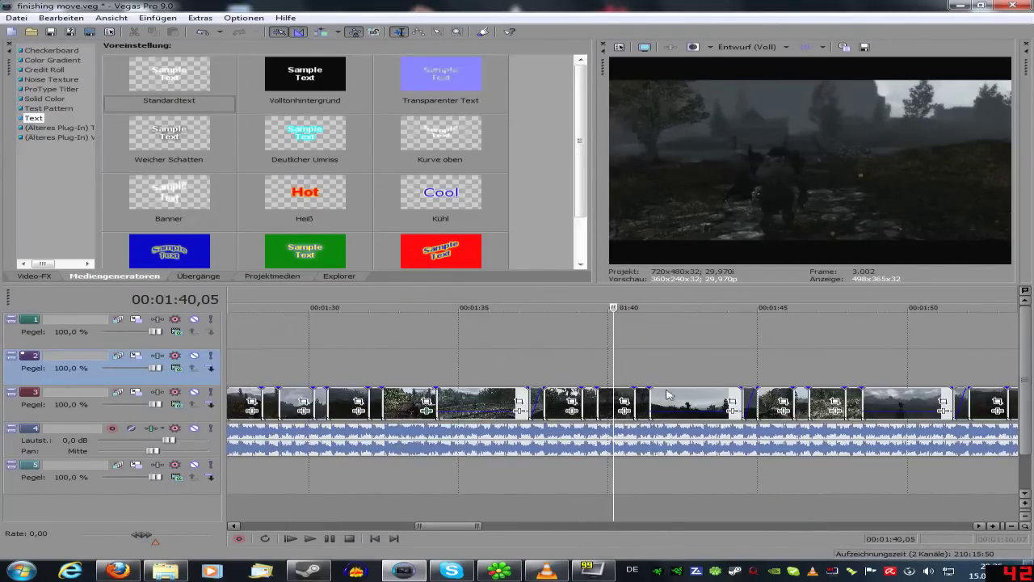
scroll(752, 380, "down", 3)
left_click(798, 380)
scroll(798, 380, "up", 3)
key("space")
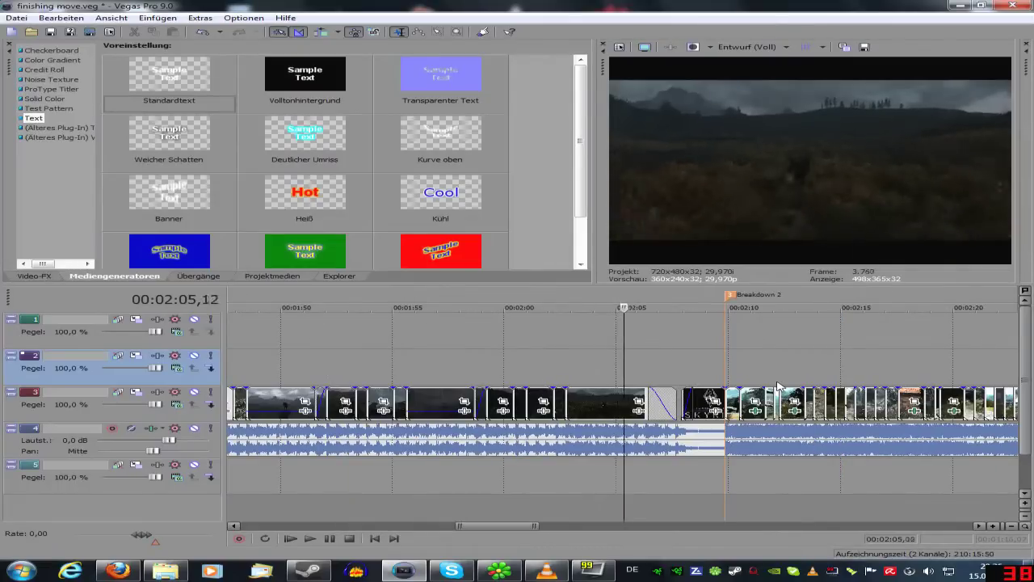
Enable the maintain aspect ratio switch (Bildseitenverhältnis beibehalten) for the Skyrim logo clip just before the Breakdown 2 marker
left_click(689, 372)
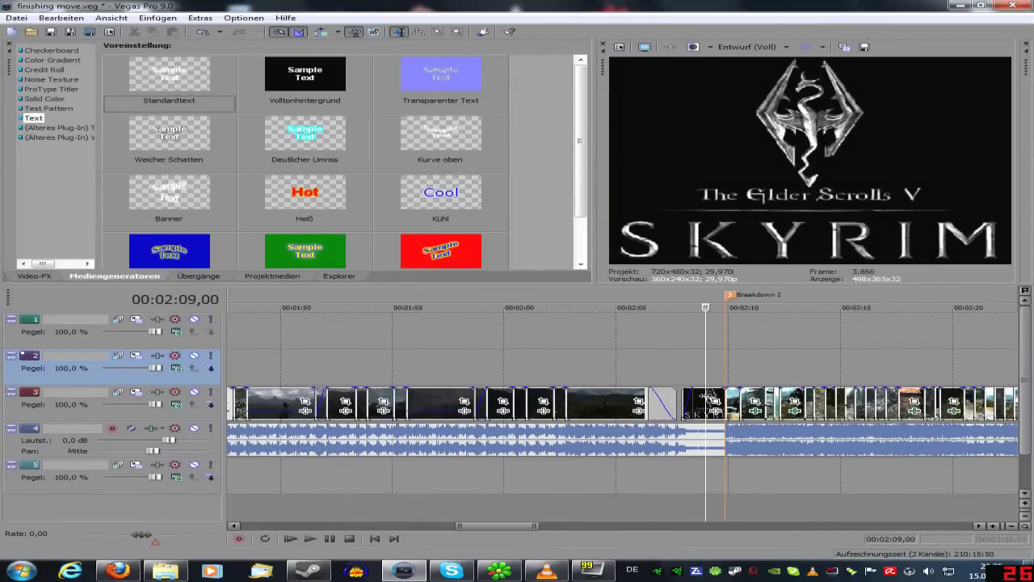
right_click(707, 394)
mouse_move(776, 326)
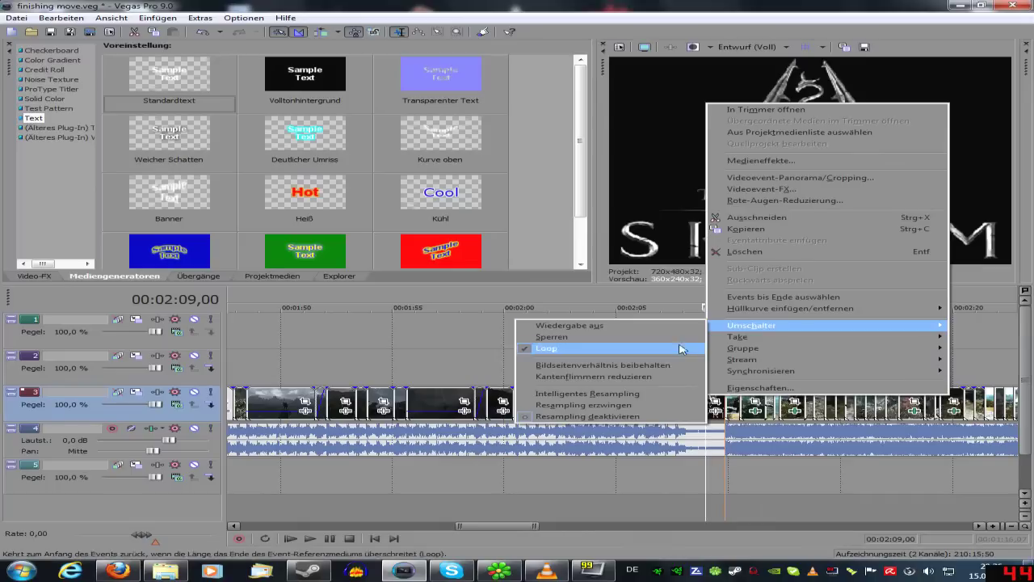
left_click(664, 365)
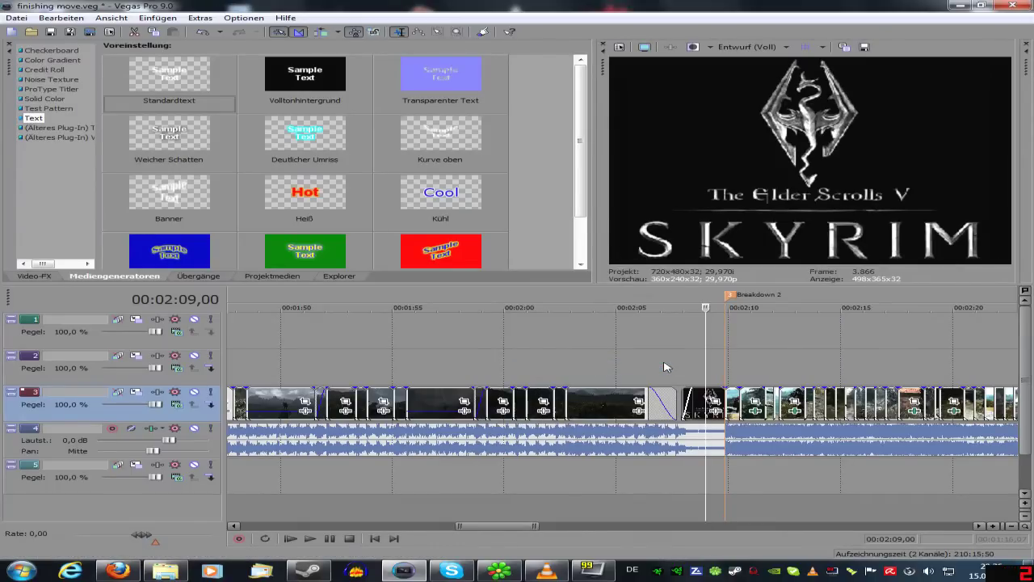
Examine the timeline at 00:02:07,04 and 00:01:44,14 and go back through the Breakdown 2 clips from 00:02:16,22 to 00:02:15,19
left_click(665, 367)
scroll(809, 376, "down", 3)
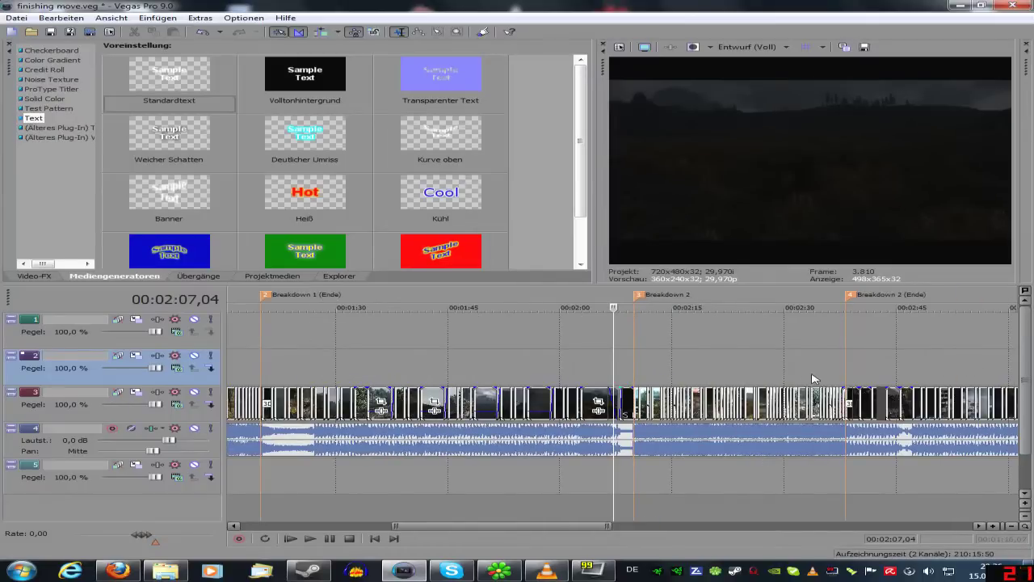
scroll(813, 378, "down", 3)
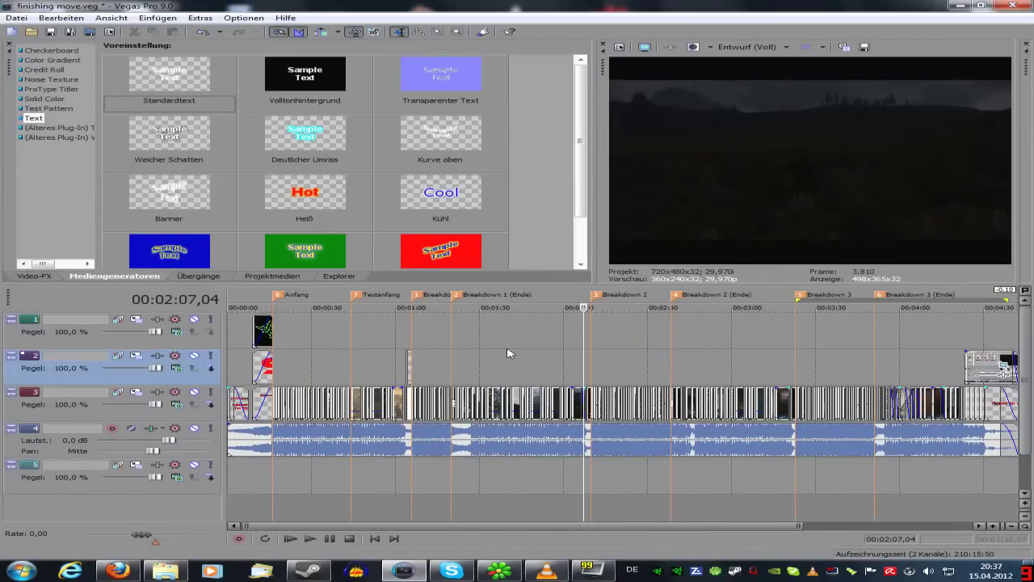
left_click(520, 370)
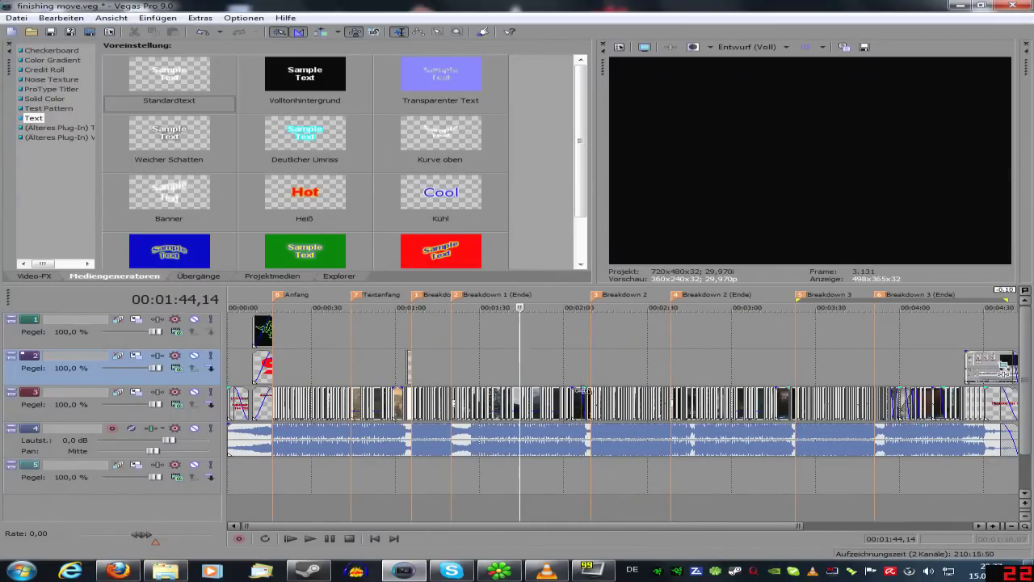
left_click(612, 364)
scroll(610, 362, "up", 3)
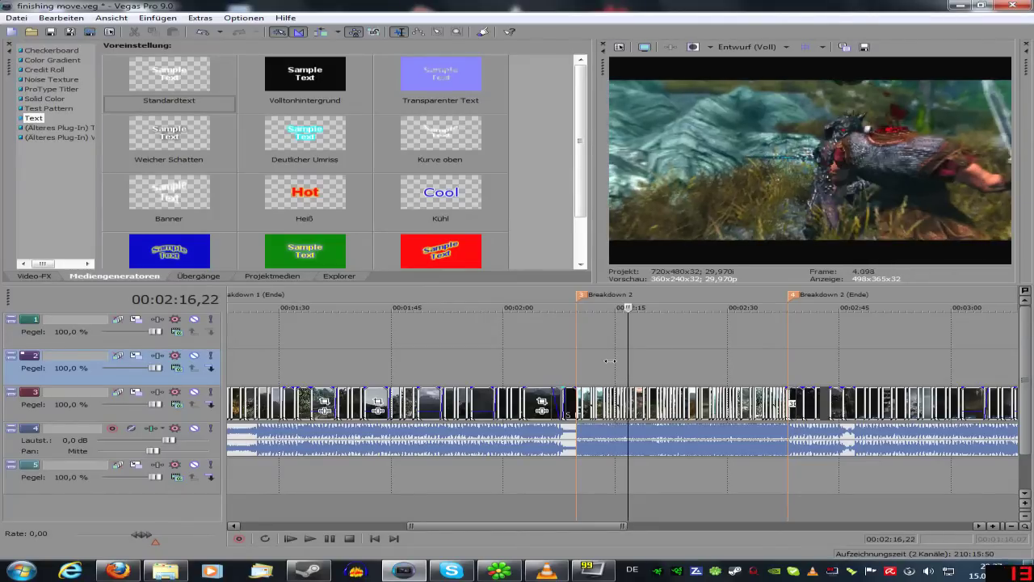
key("Left")
key("Left")
key("Left")
key("Left")
key("Left")
key("Left")
key("Left")
key("Left")
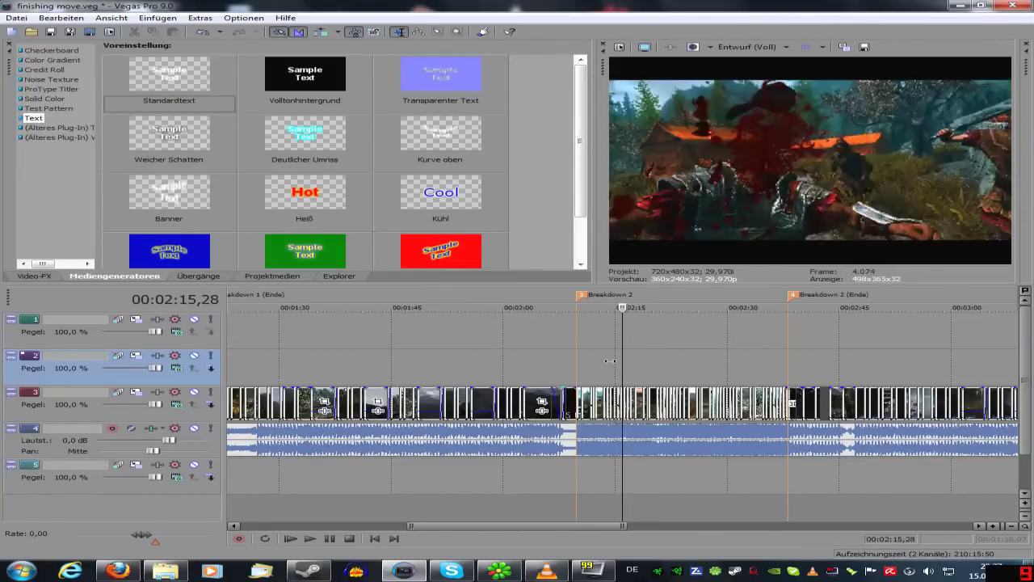
scroll(610, 362, "up", 9)
scroll(610, 362, "down", 5)
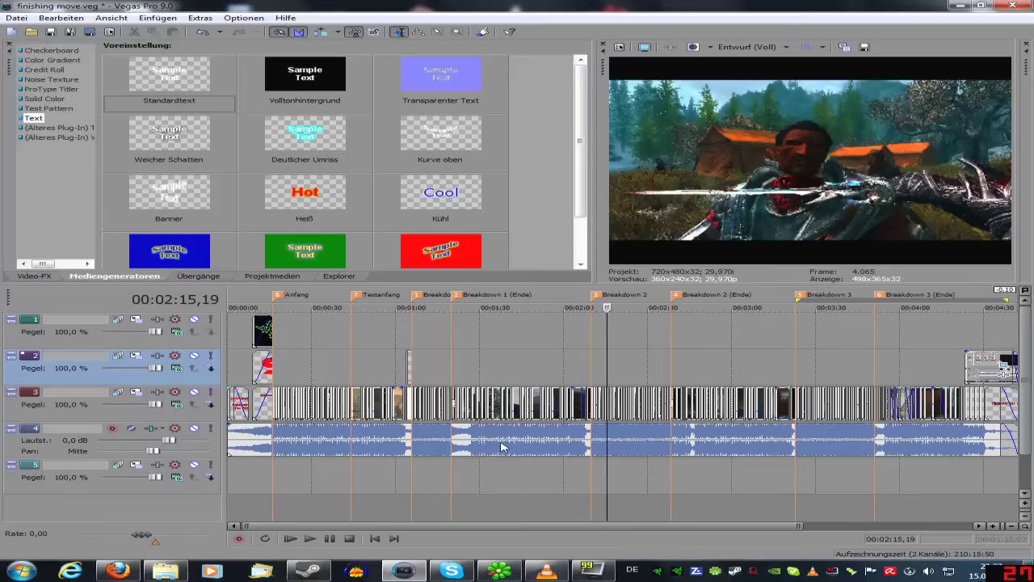
Play Breakdown 1 from 00:01:11,17 and examine its color-effect clips frame by frame between 00:01:09,25 and 00:01:15,09
left_click(429, 377)
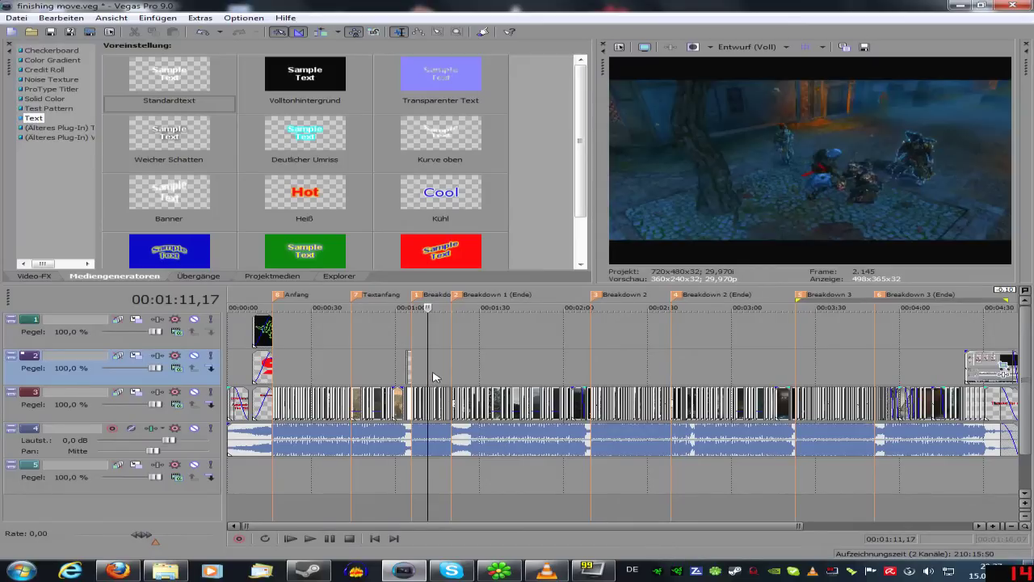
key("space")
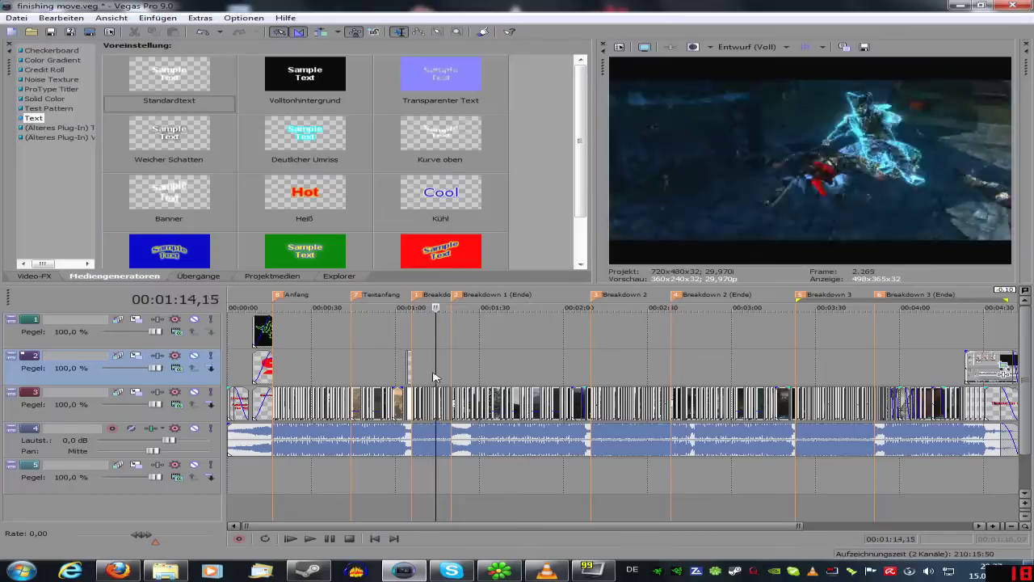
key("Return")
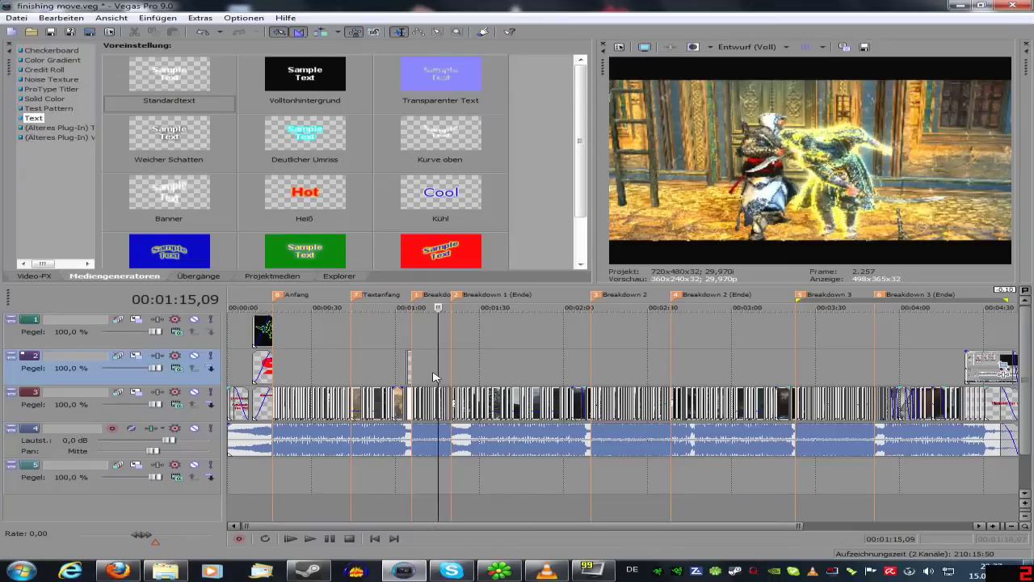
key("Left")
key("Left")
key("Left")
key("Left")
key("Left")
key("Left")
key("Left")
key("Left")
key("Left")
key("Left")
key("Left")
key("Left")
key("Left")
key("Left")
key("Left")
key("Left")
key("Left")
key("Left")
key("Left")
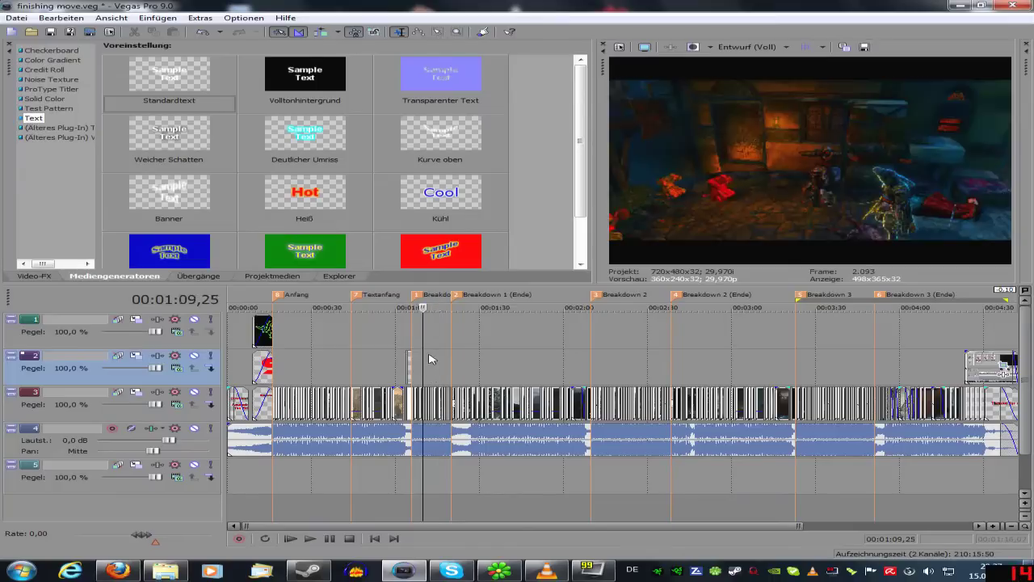
scroll(431, 359, "up", 1)
key("Right")
key("Right")
key("Right")
key("Right")
key("Right")
key("Right")
key("Right")
key("Right")
key("Right")
key("Right")
key("Right")
key("Right")
key("Right")
key("Right")
key("Right")
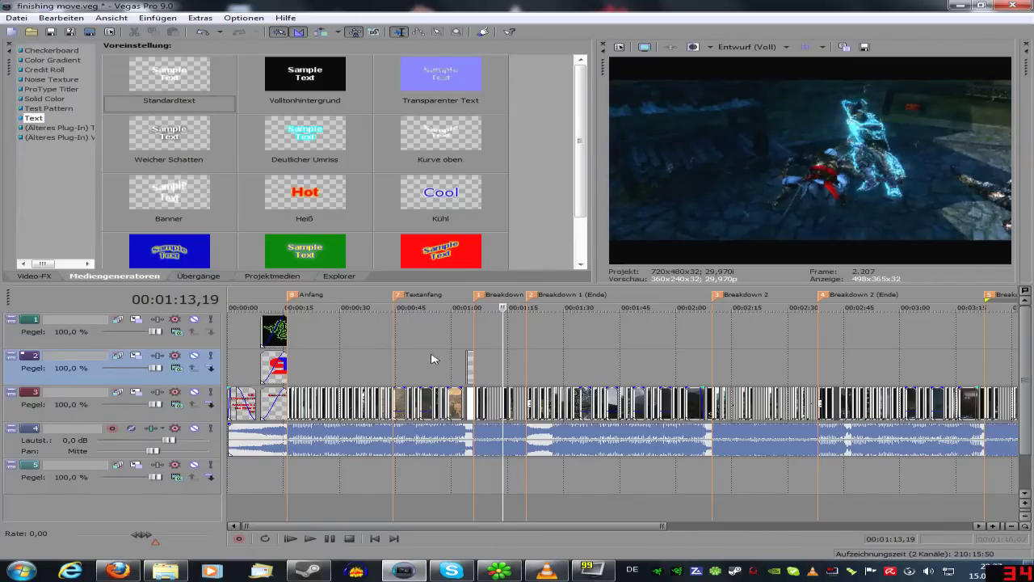
Examine the Breakdown 2 kill clips frame by frame between 00:02:15,02 and 00:02:19,02
left_click(734, 361)
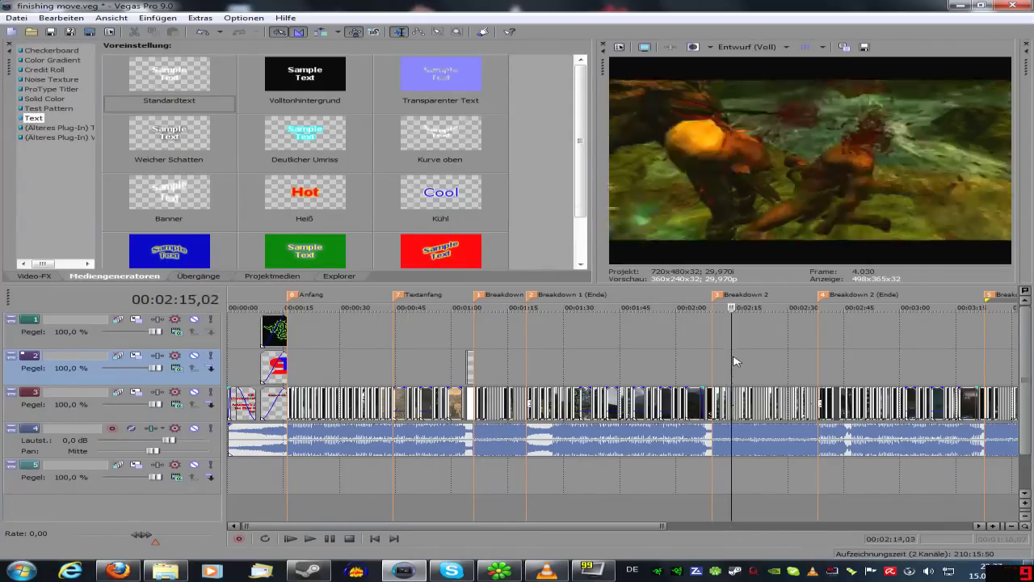
key("Left")
key("Left")
key("Left")
key("Left")
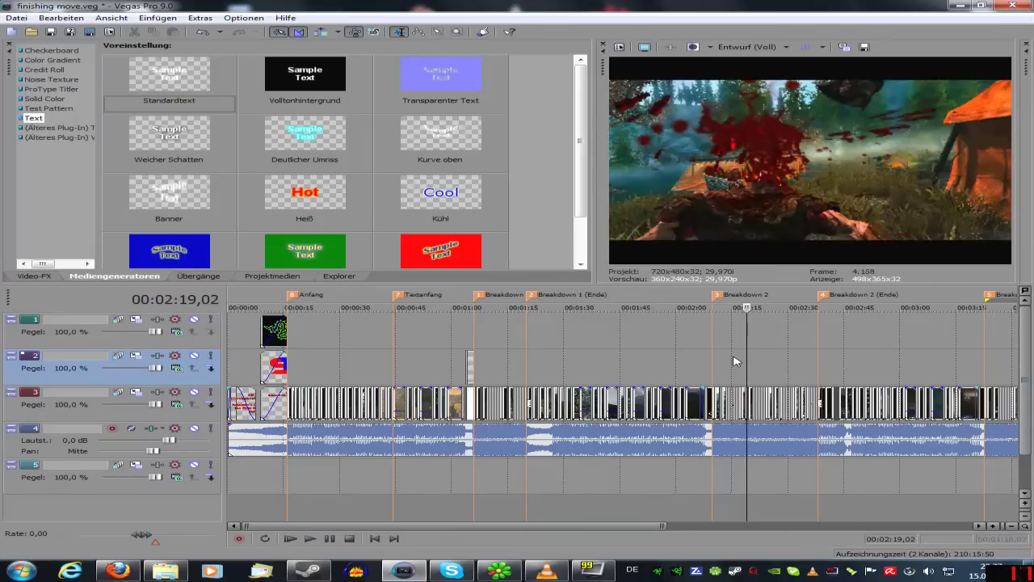
key("Left")
key("Left")
key("Left")
key("Left")
key("Left")
key("Left")
key("Right")
key("Right")
key("Right")
key("Right")
key("Right")
key("Right")
key("Left")
key("Left")
key("Left")
key("Left")
key("Left")
key("Left")
key("Left")
key("Left")
key("Left")
key("Left")
key("Left")
key("Left")
key("Left")
key("Left")
key("Left")
key("Left")
key("Left")
key("Left")
key("Left")
key("Left")
key("Left")
key("Left")
key("Left")
key("Left")
key("Left")
key("Left")
key("Left")
key("Left")
key("Left")
key("Left")
key("Left")
key("Left")
key("Left")
key("Left")
key("Left")
key("Left")
key("Left")
key("Left")
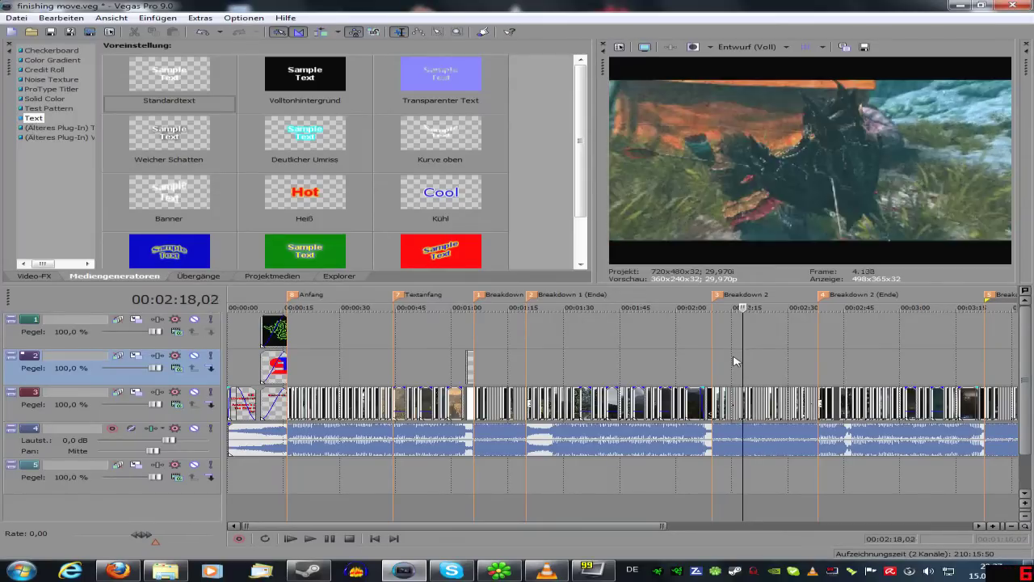
key("Left")
key("Left")
key("Left")
key("Left")
key("Left")
key("Left")
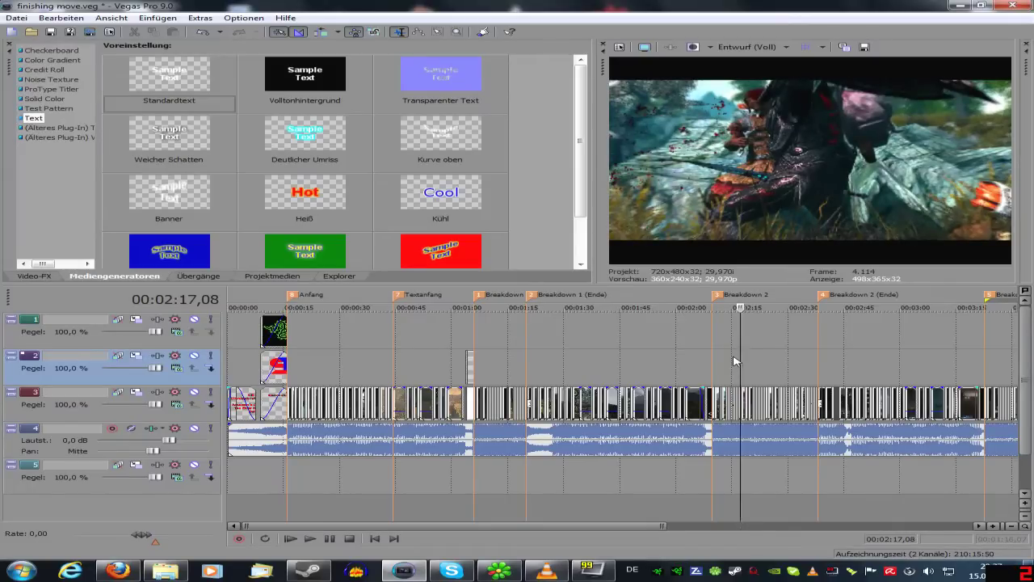
Examine the clip at 00:02:50,22 after Breakdown 2 (Ende) and go through the Breakdown 3 clips up to 00:03:43,15
left_click(870, 354)
scroll(870, 354, "down", 2)
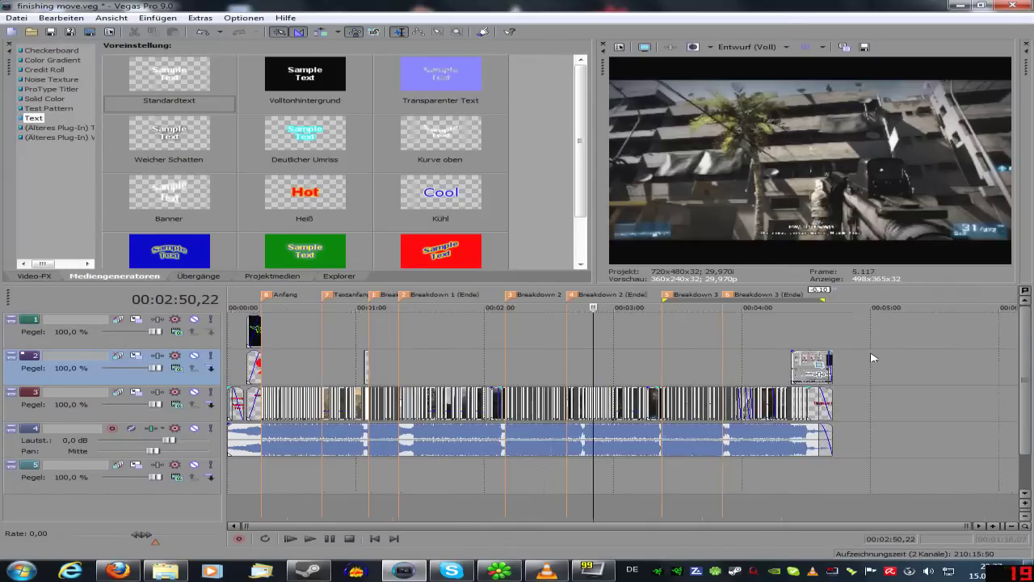
scroll(651, 375, "up", 3)
scroll(736, 313, "down", 3)
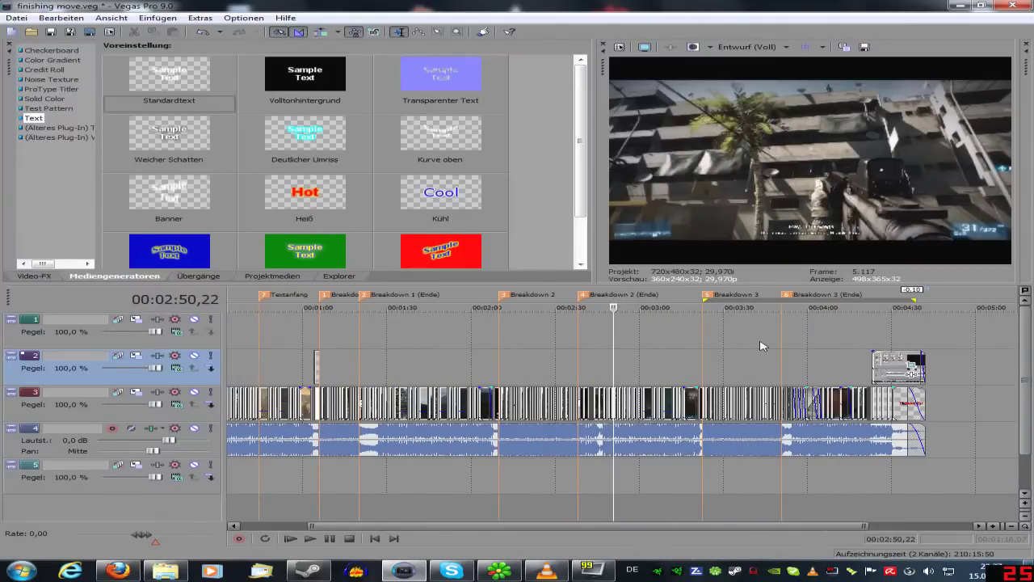
left_click(755, 344)
key("Right")
key("Right")
key("Right")
key("Right")
key("Right")
key("Right")
key("Right")
key("Right")
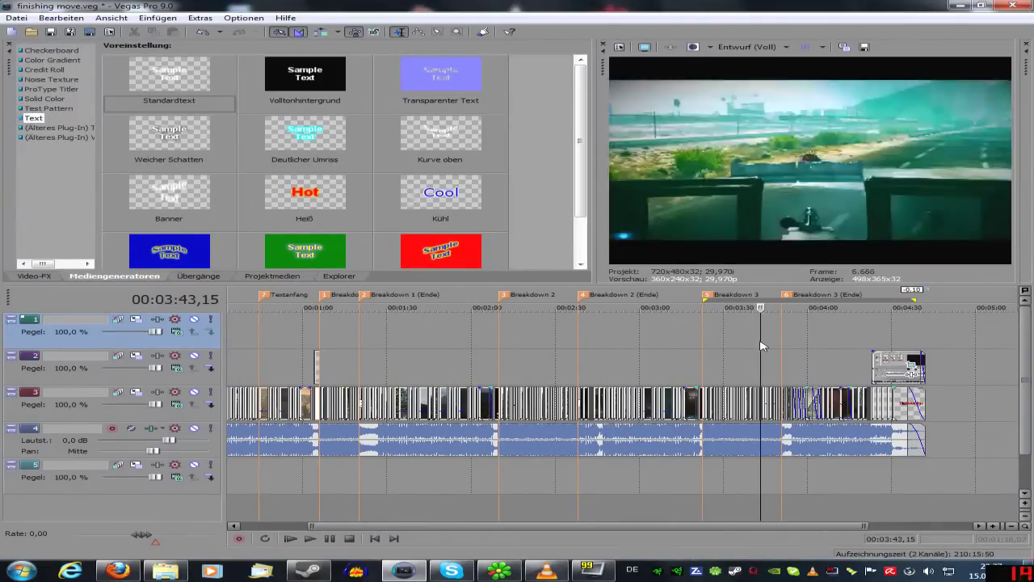
Examine the Breakdown 3 clips frame by frame backwards to 00:03:35,06
key("Left")
key("Left")
key("Left")
key("Left")
key("Left")
key("Left")
key("Left")
key("Left")
key("Left")
key("Left")
key("Left")
key("Left")
key("Left")
key("Left")
key("Left")
key("Left")
key("Left")
key("Left")
key("Left")
key("Left")
key("Left")
key("Left")
key("Left")
key("Left")
key("Left")
key("Left")
key("Left")
key("Left")
key("Left")
key("Left")
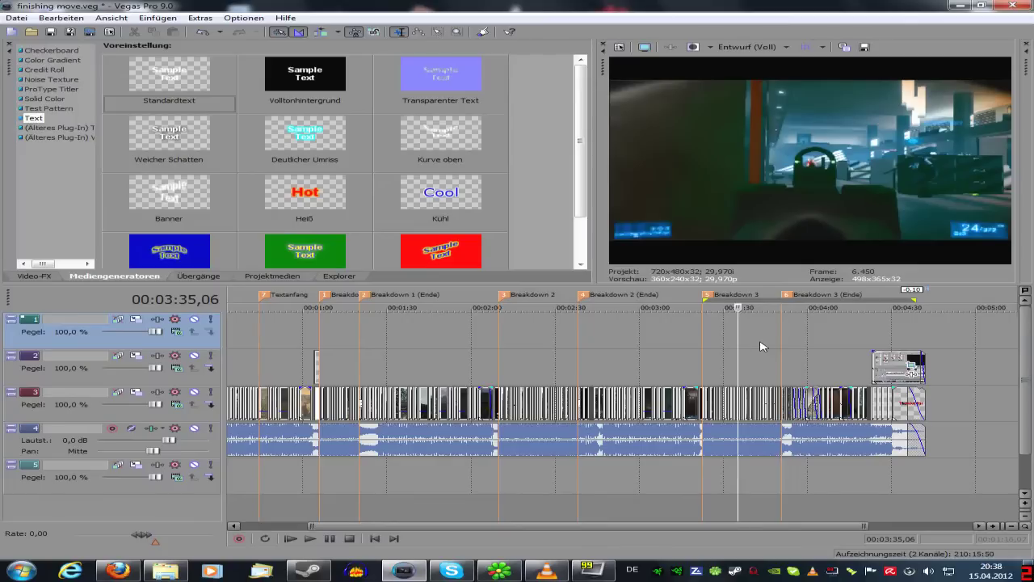
Correct the vertical stretch of the BATTLEFIELD 3 logo clip just before Breakdown 3 with its aspect-ratio event switch
left_click(704, 343)
scroll(705, 347, "up", 3)
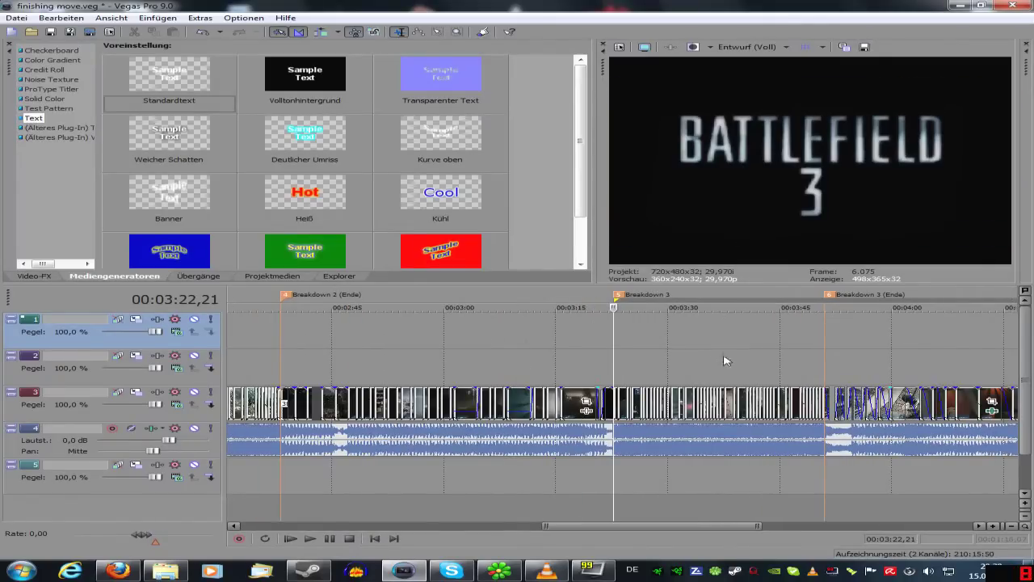
scroll(727, 360, "up", 2)
scroll(600, 414, "up", 2)
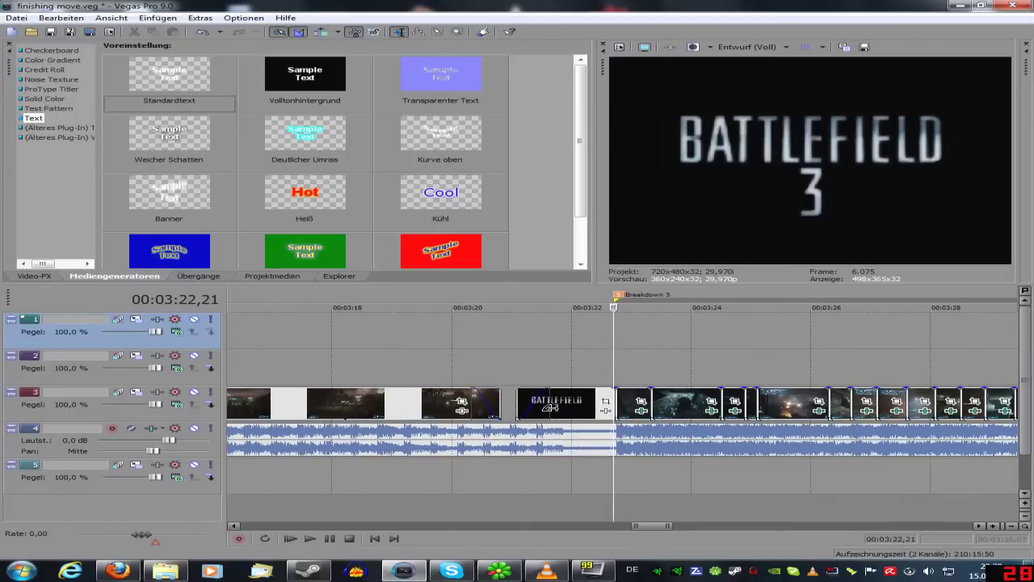
left_click(564, 408)
right_click(564, 409)
mouse_move(598, 346)
mouse_move(776, 336)
left_click(873, 374)
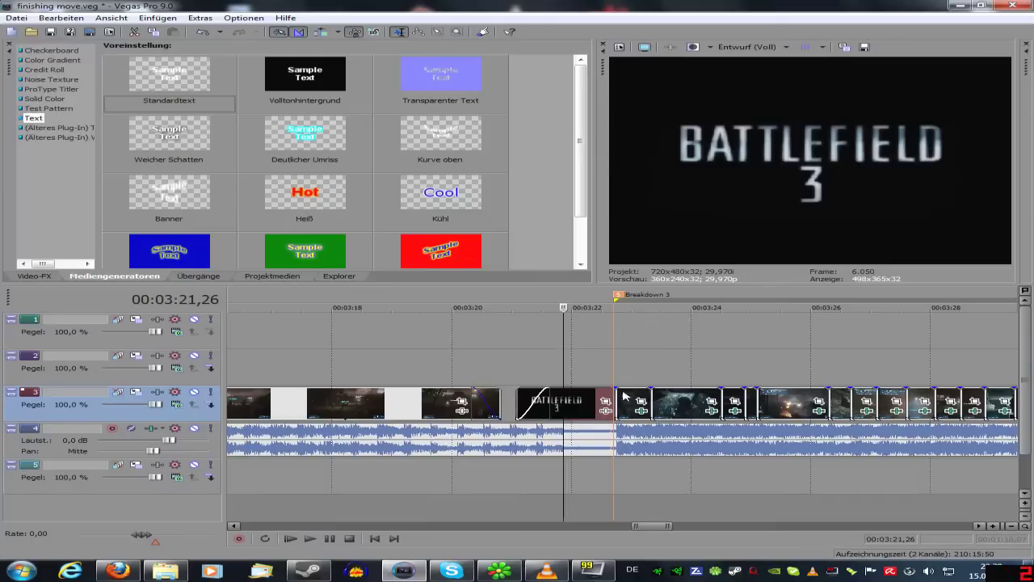
Toggle the BATTLEFIELD 3 logo clip's aspect-ratio switch twice to compare its stretched and corrected appearance
right_click(582, 399)
mouse_move(654, 338)
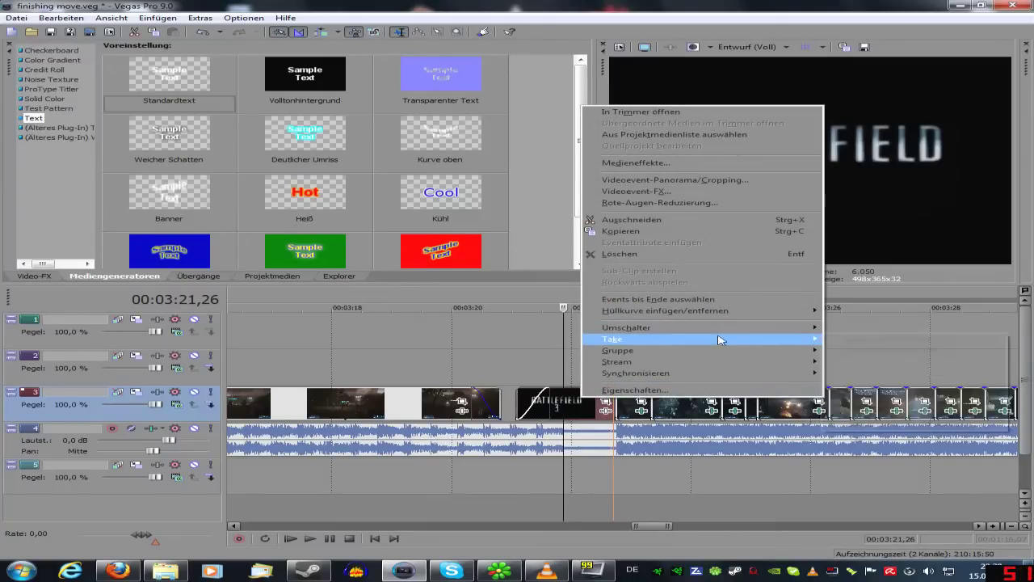
mouse_move(773, 339)
left_click(853, 369)
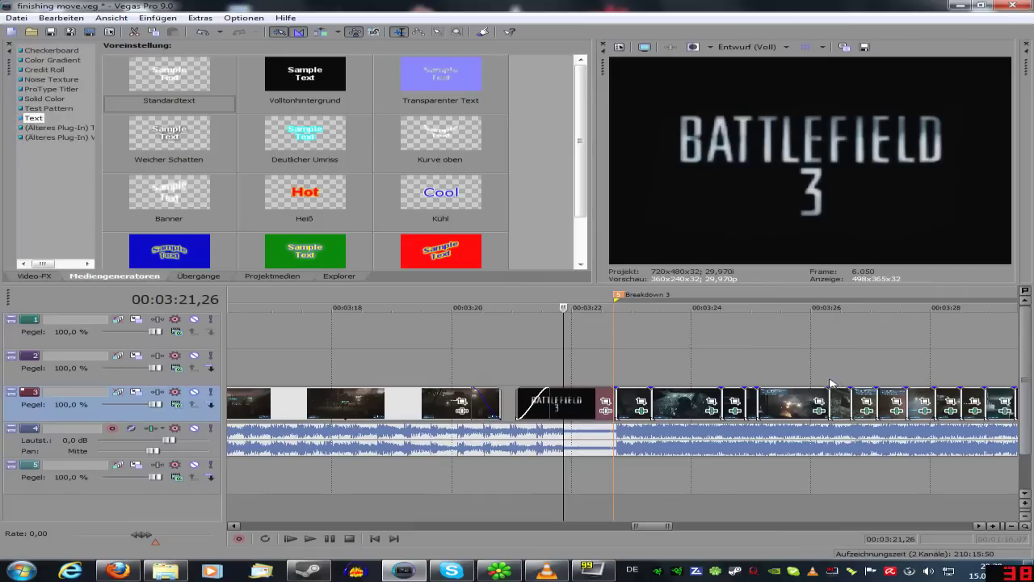
right_click(576, 408)
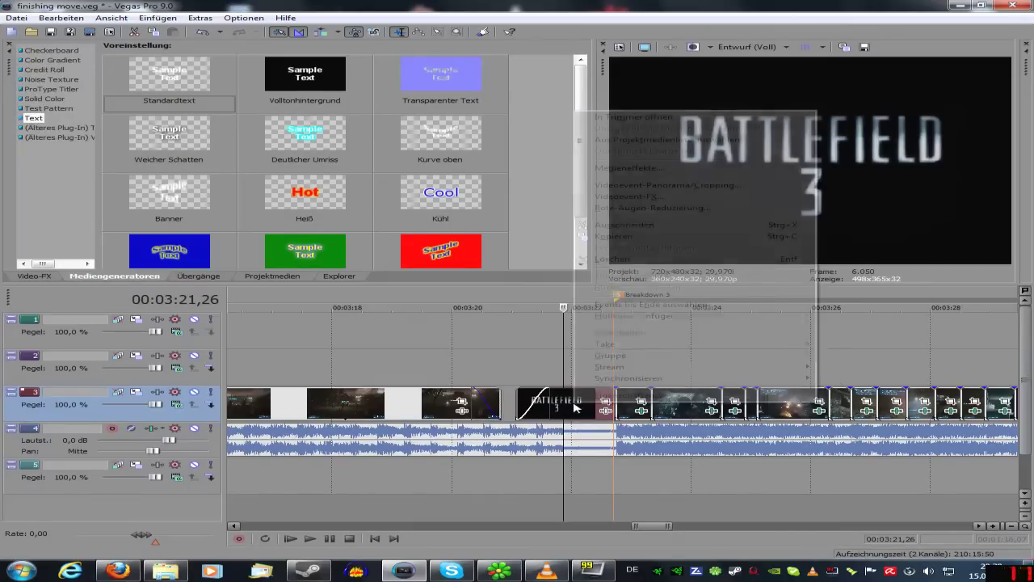
mouse_move(646, 329)
left_click(854, 369)
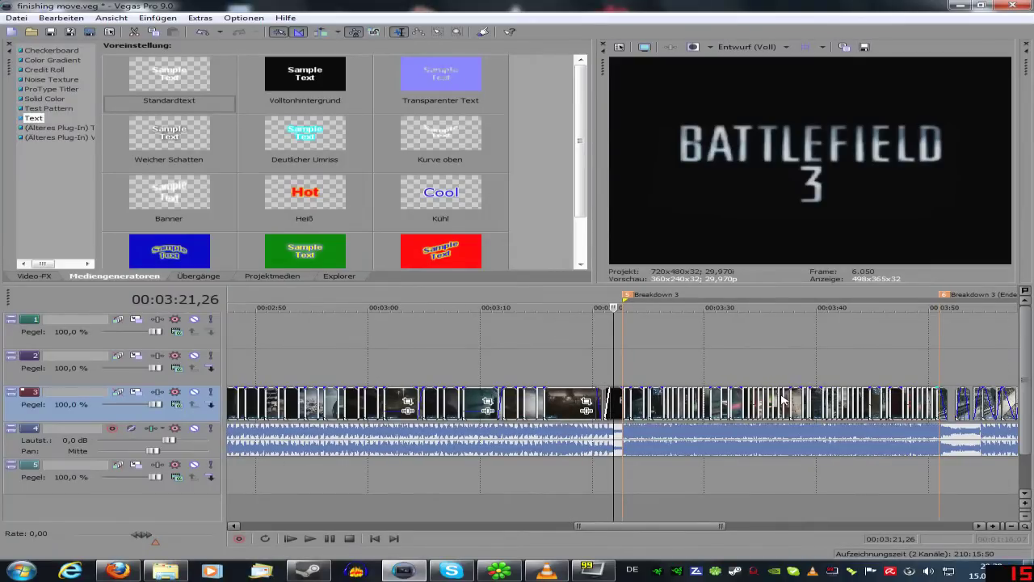
Select the time range from about 00:03:31 to the Breakdown 3 (Ende) marker and play its clips
left_click(824, 374)
left_click(802, 380)
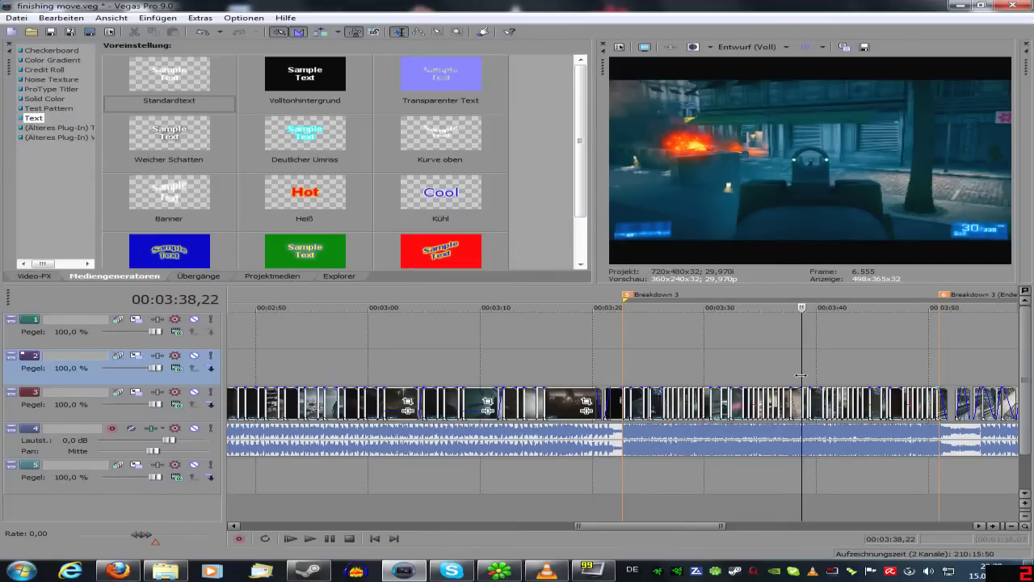
left_click(827, 373)
key("KP_0")
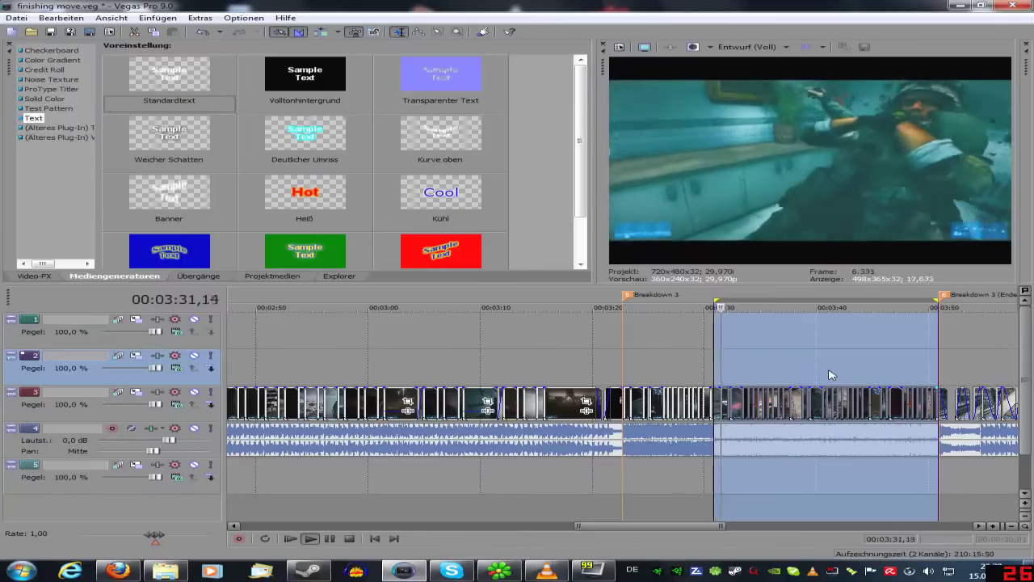
key("space")
scroll(846, 380, "down", 4)
scroll(848, 393, "up", 4)
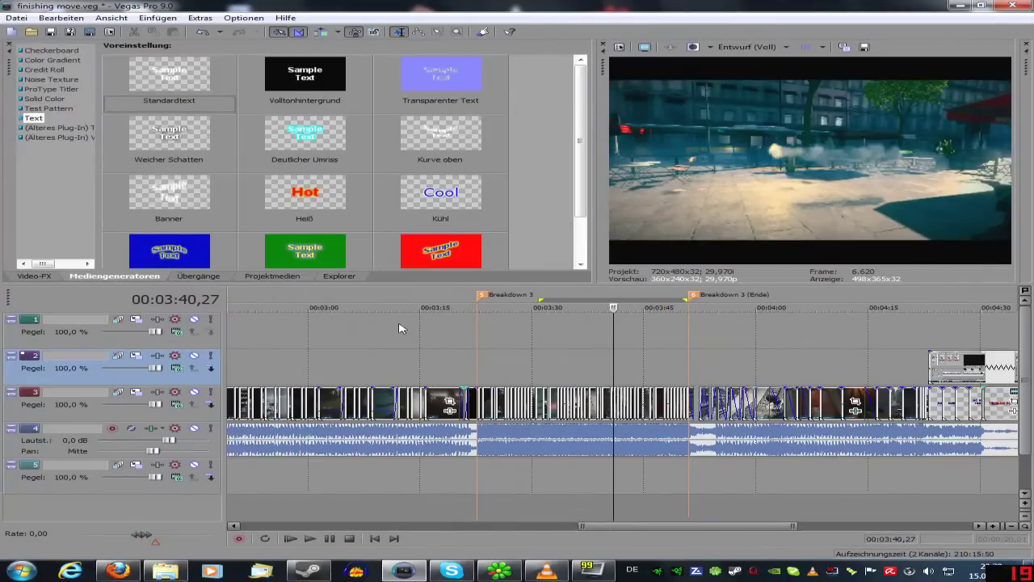
Step frame by frame through the early Breakdown 3 clips around 00:03:28 and play on to 00:03:31,06
left_click(412, 371)
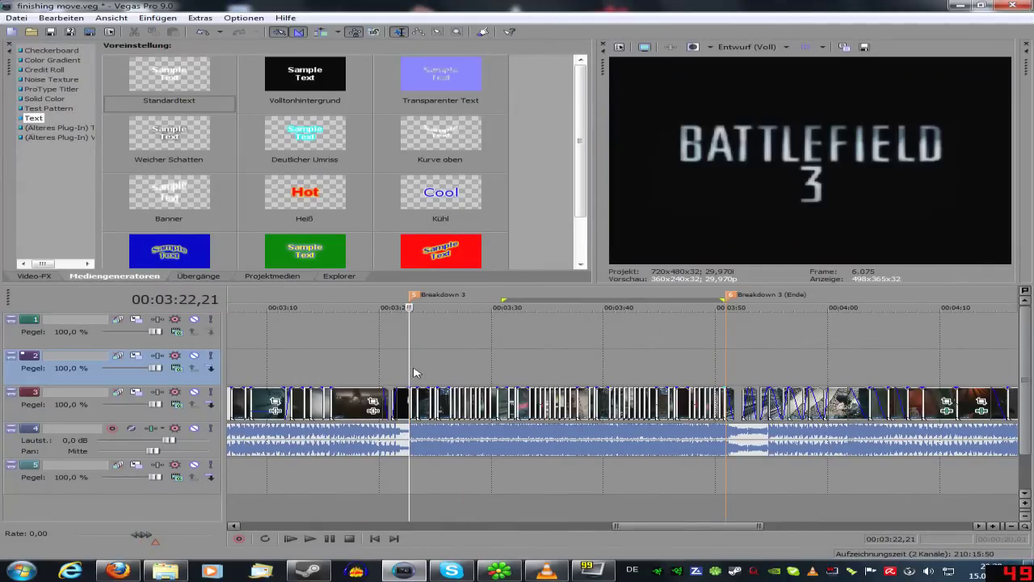
left_click(490, 381)
key("Left")
key("Left")
key("Left")
key("Left")
key("Left")
key("Left")
key("Left")
key("Left")
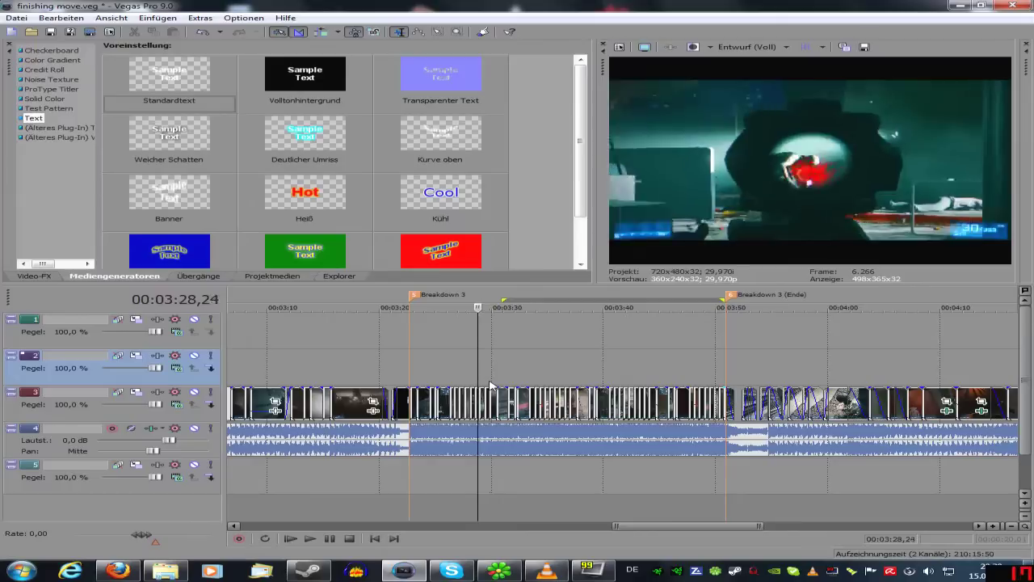
key("Left")
key("Left")
key("Left")
key("Left")
key("Left")
key("Left")
key("Left")
key("Left")
key("Left")
key("Left")
key("Left")
key("Left")
key("Left")
key("Left")
key("Left")
key("Left")
key("Left")
key("Left")
key("Left")
key("Left")
key("Right")
key("Right")
key("Right")
key("Right")
key("Right")
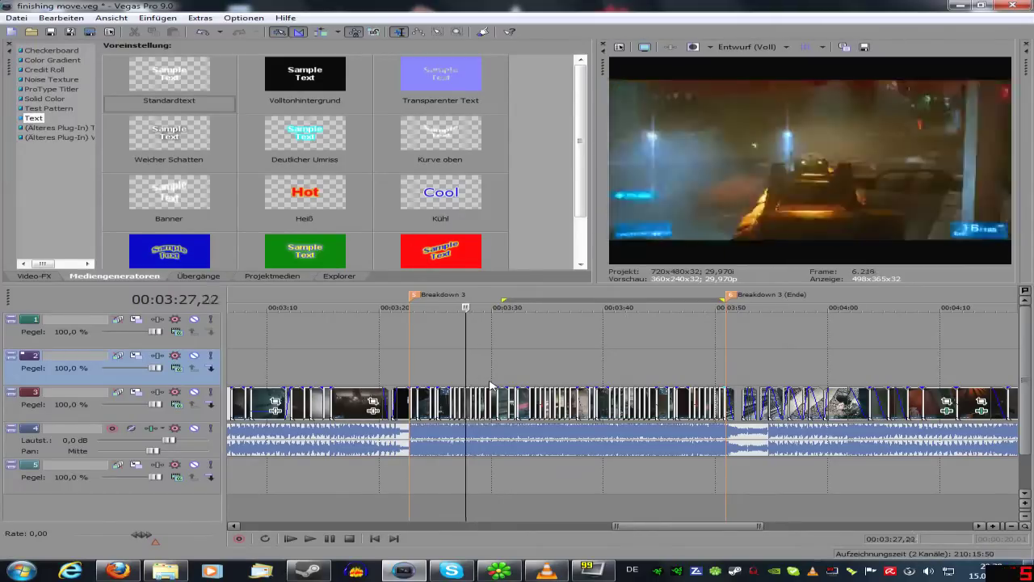
key("space")
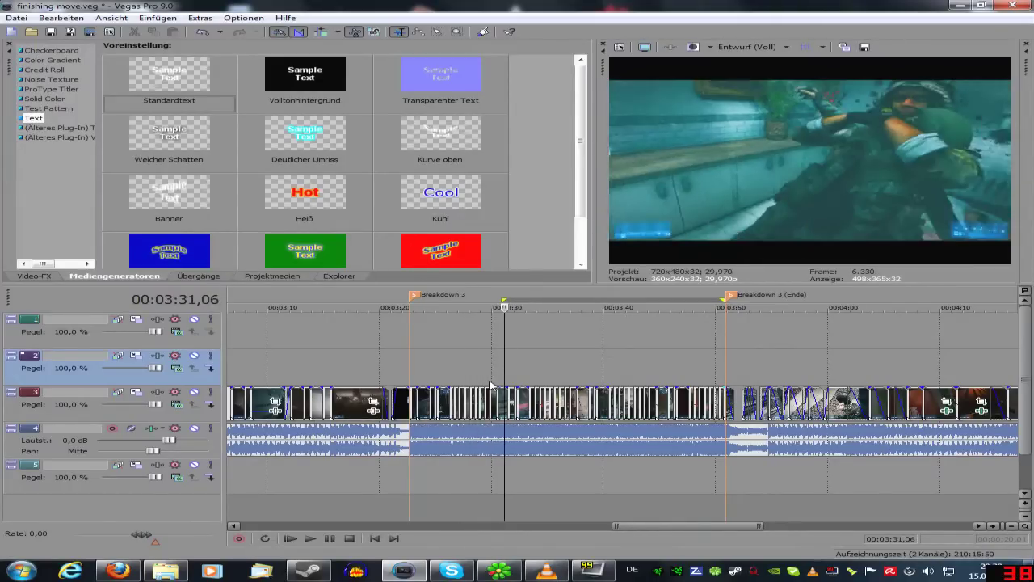
Examine the Breakdown 3 clip at 00:03:35,17 and the recorded-clips credit text at 00:04:29,07
scroll(485, 380, "down", 2)
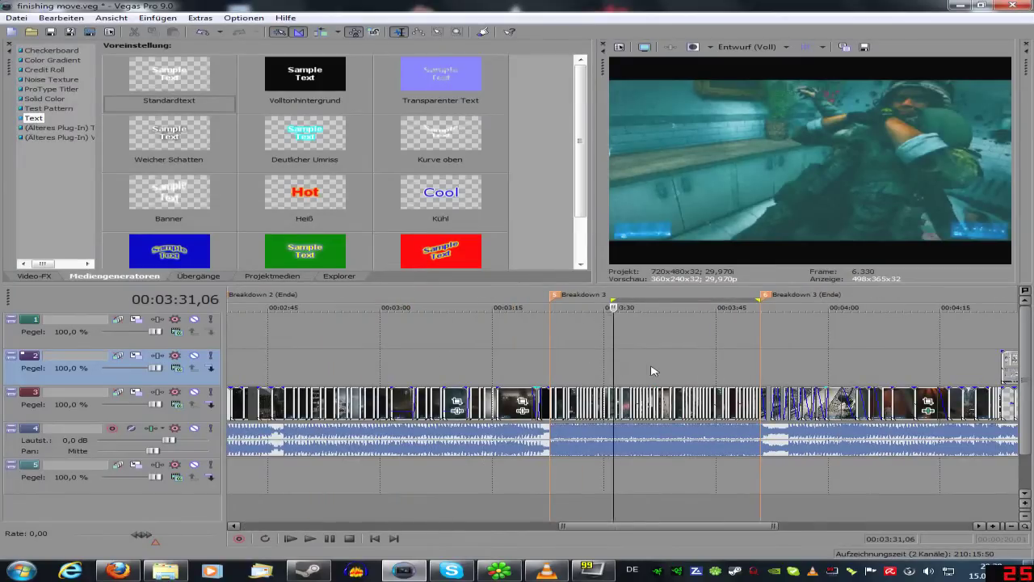
scroll(653, 371, "up", 3)
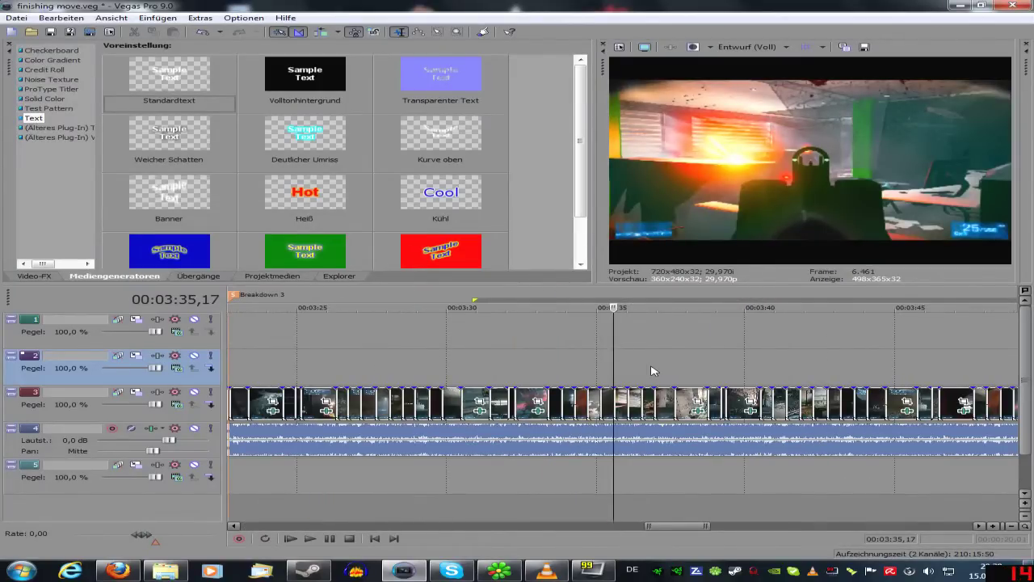
scroll(653, 371, "down", 3)
left_click(778, 377)
scroll(771, 383, "up", 3)
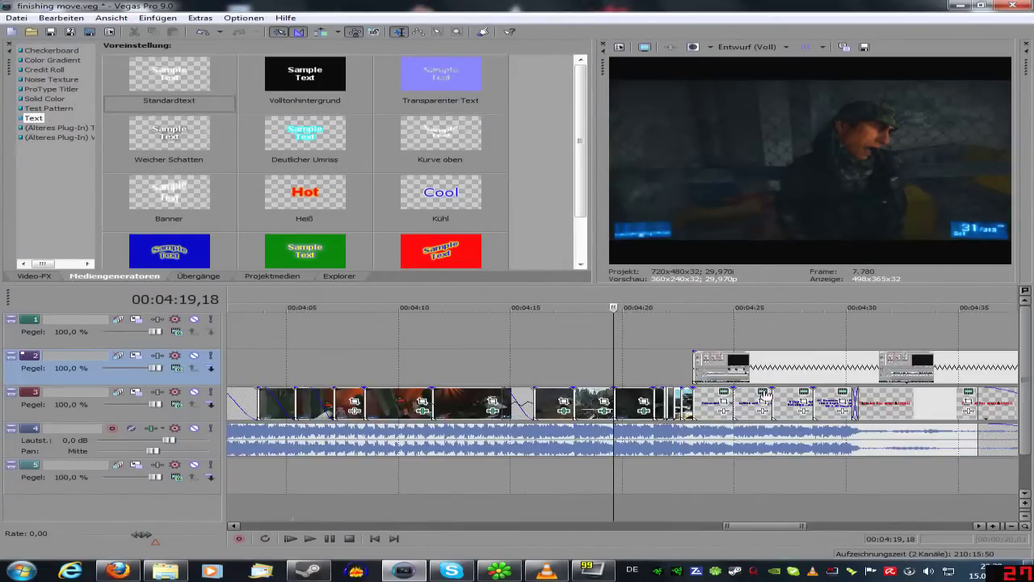
left_click(829, 400)
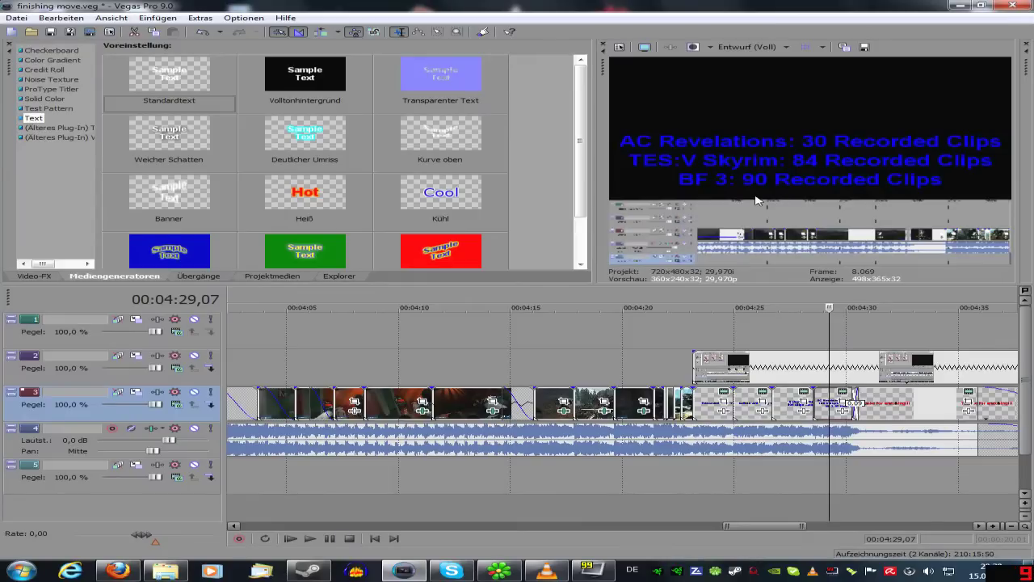
Examine the Breakdown 3 clips frame by frame from the section's start at 00:03:22,21 to 00:03:27,00
scroll(611, 398, "down", 5)
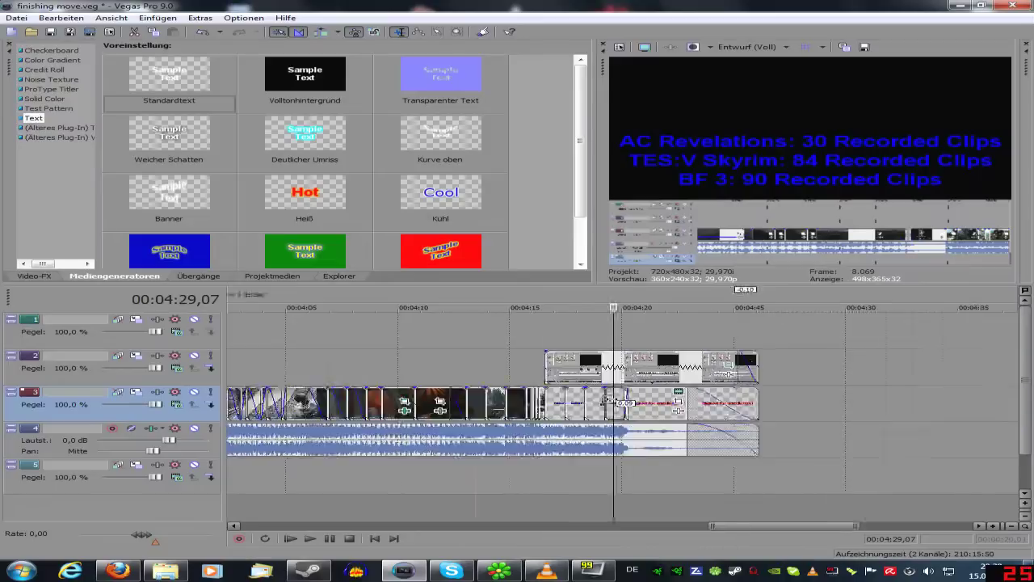
scroll(608, 400, "down", 3)
left_click(412, 369)
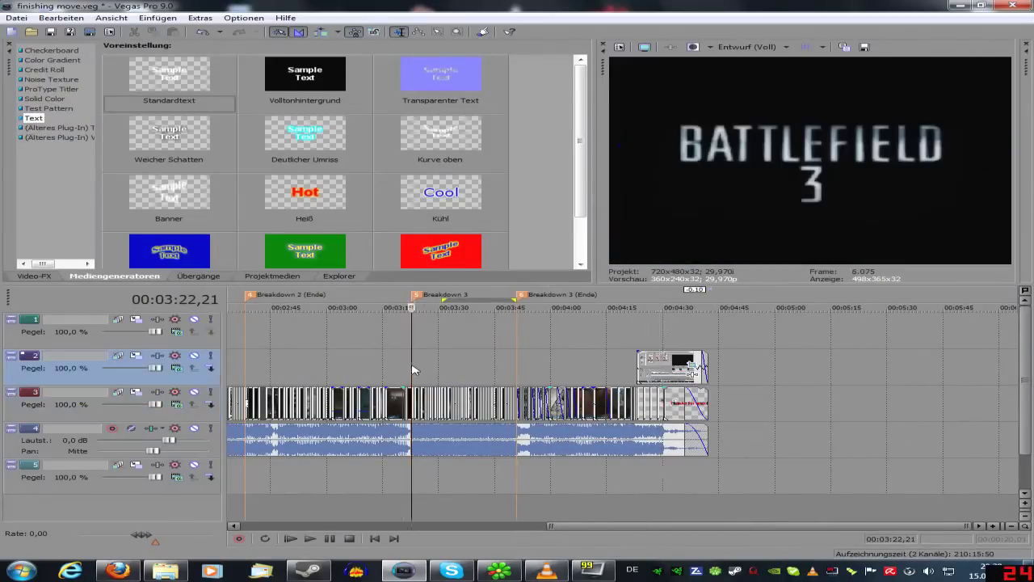
scroll(414, 369, "up", 6)
key("Right")
key("Right")
key("Right")
key("Right")
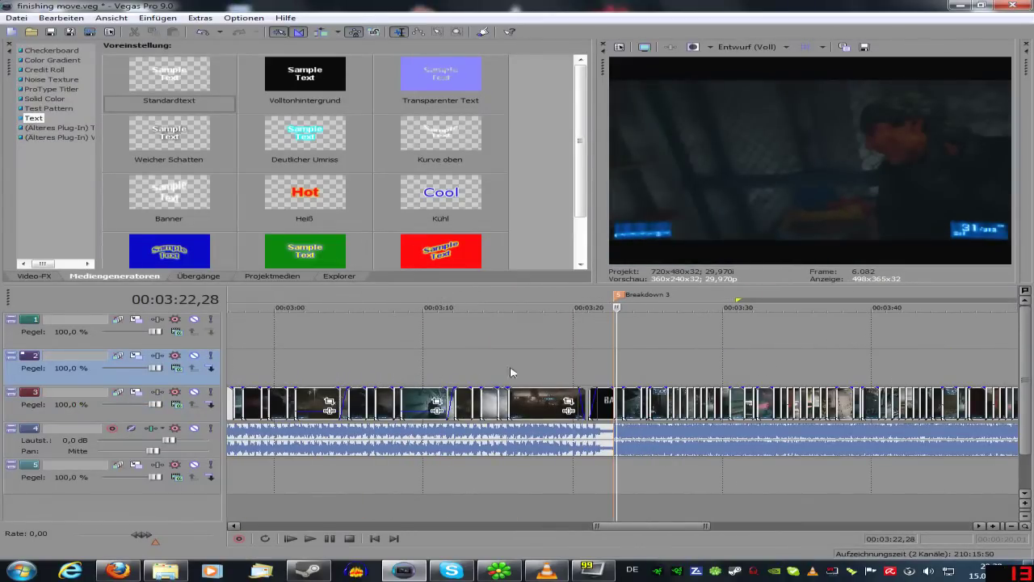
left_click(673, 383)
key("Right")
key("Right")
key("Right")
key("Right")
key("Right")
key("Right")
key("Right")
key("Right")
key("Right")
key("Right")
key("Right")
key("Right")
key("Right")
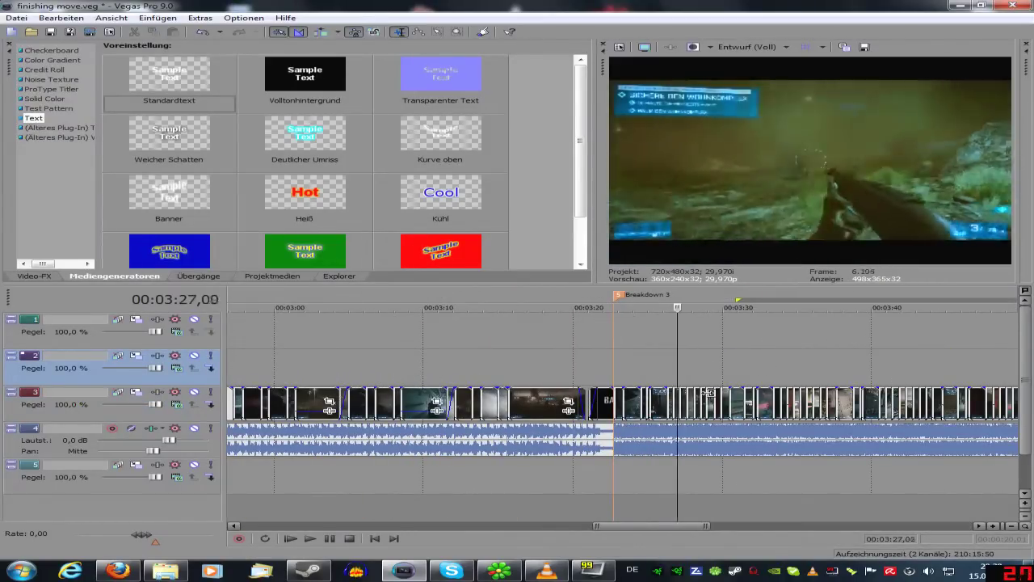
Examine the Breakdown 3 clips at 00:03:35,15, 00:03:42,29, 00:03:34,21 and 00:03:40,16
left_click(781, 382)
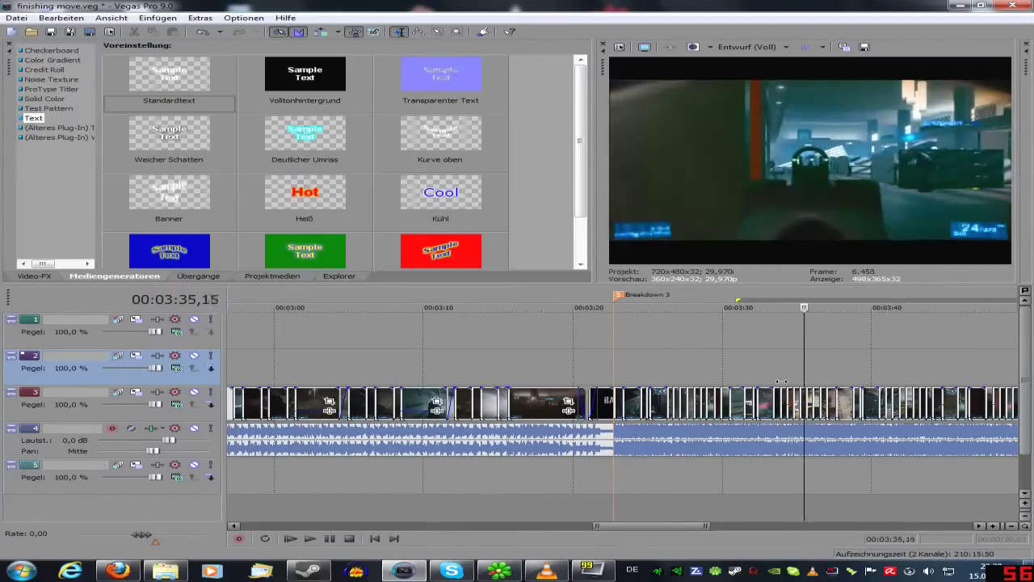
scroll(781, 381, "down", 1)
scroll(780, 382, "up", 1)
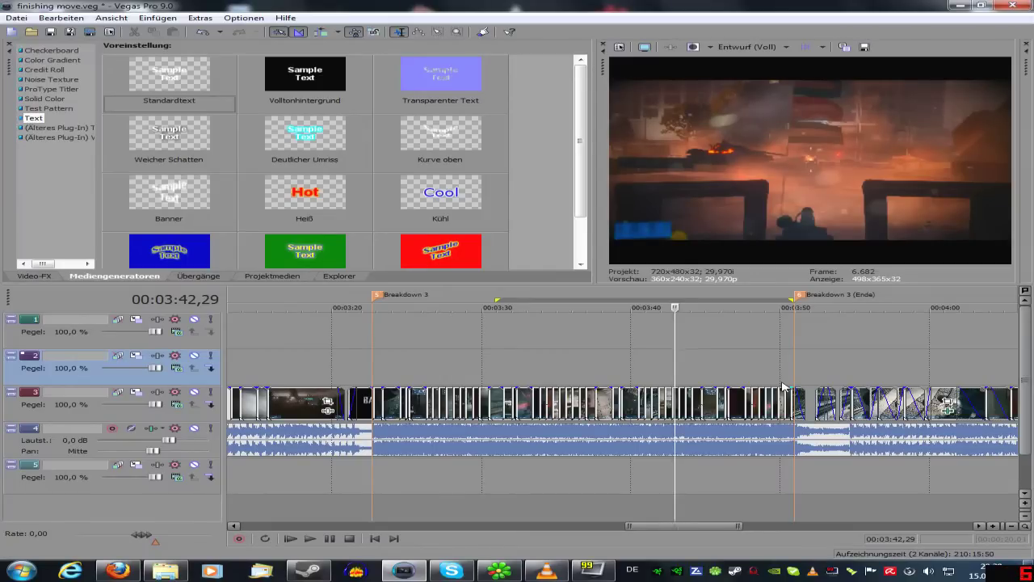
scroll(782, 387, "down", 3)
left_click(553, 380)
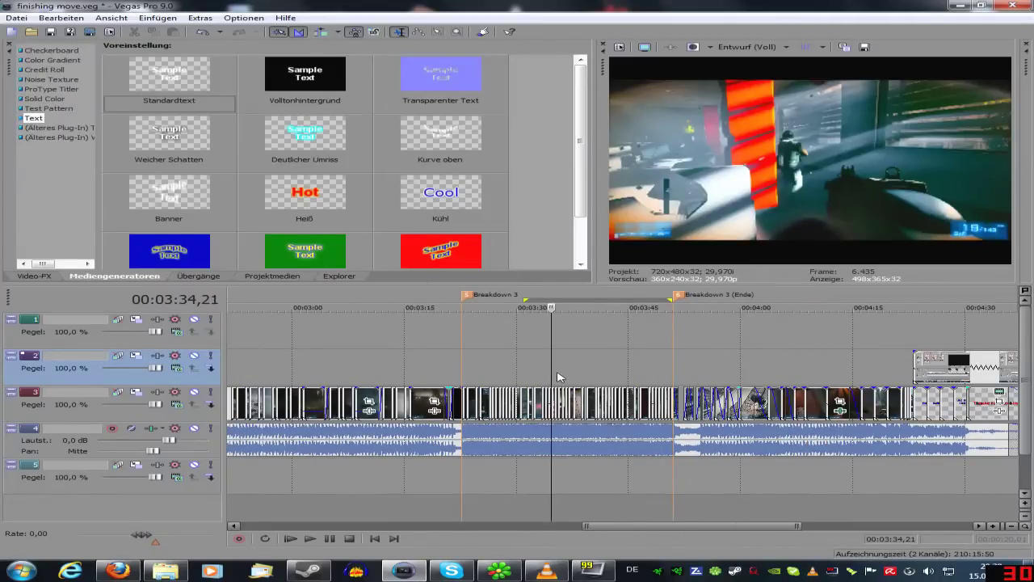
scroll(571, 380, "up", 3)
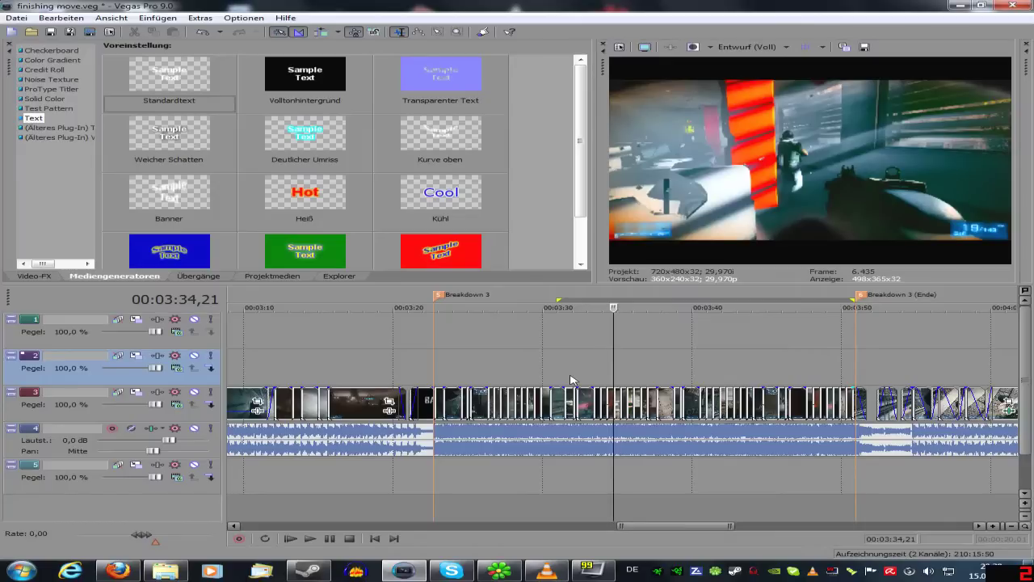
left_click(700, 381)
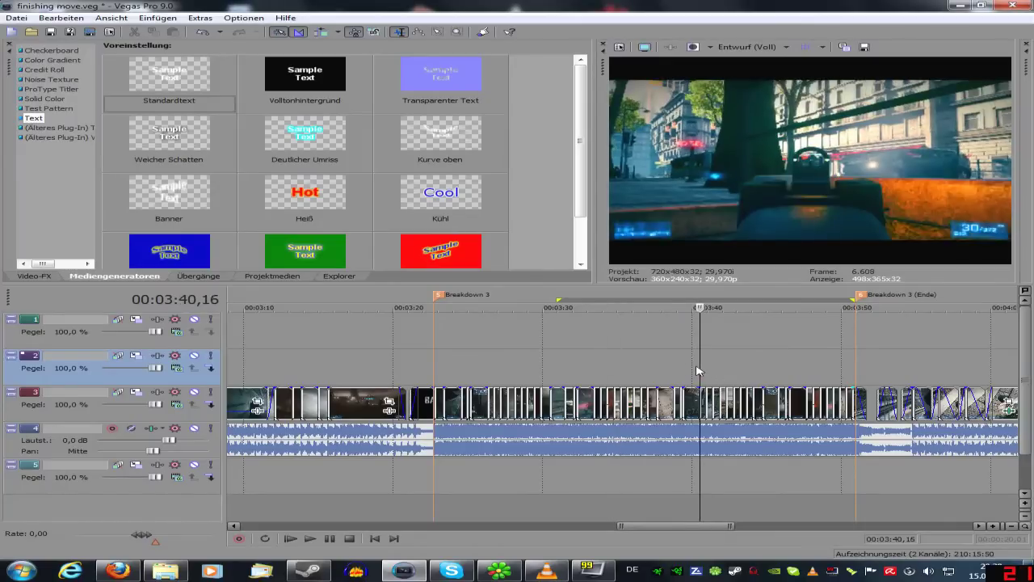
Play Breakdown 3 onward from 00:03:40,16 and examine the clip at 00:03:41,23 frame by frame
key("Return")
key("Return")
key("Left")
key("Left")
key("Left")
key("Left")
key("Left")
key("Left")
key("Left")
key("Left")
scroll(707, 363, "down", 3)
scroll(706, 362, "up", 2)
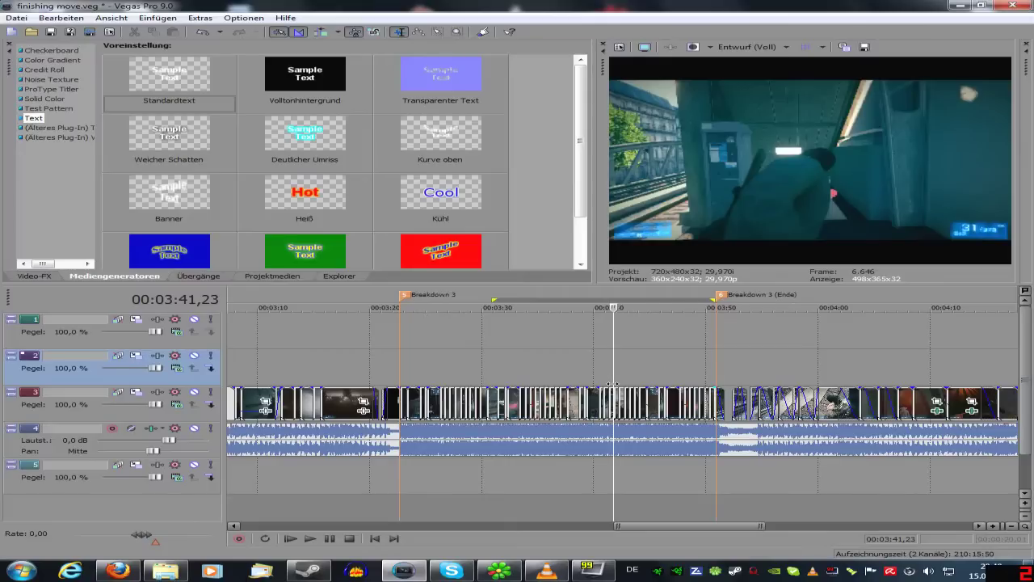
Review the closing credits at 00:04:28,15 and the opening title with its logo clips at 00:00:11,20
scroll(623, 376, "down", 5)
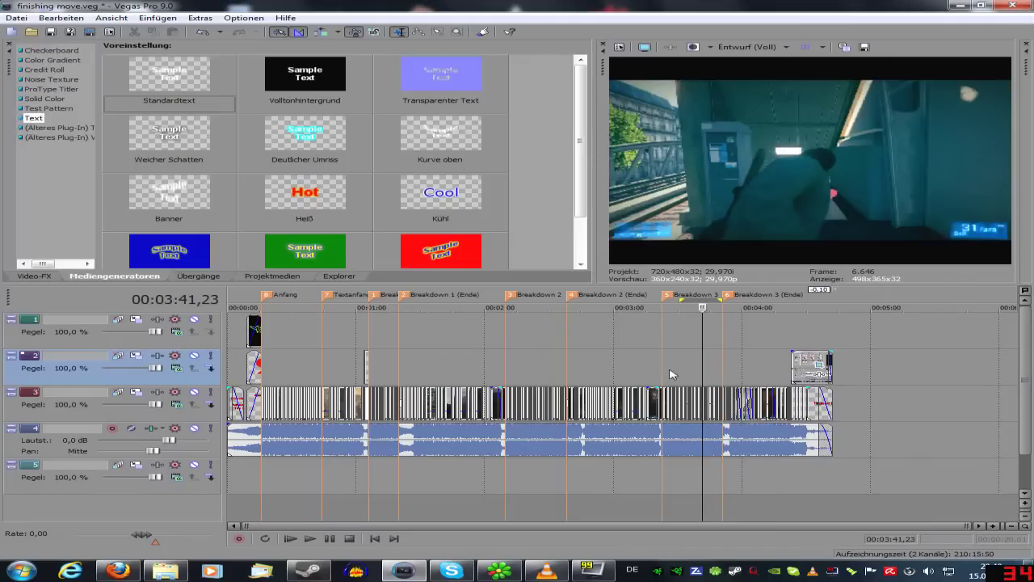
left_click(803, 343)
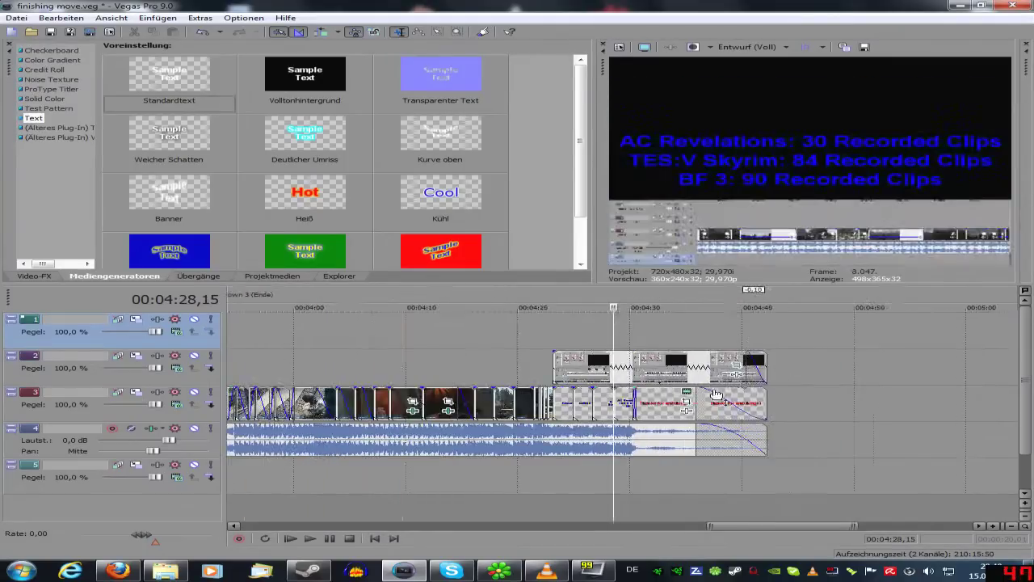
left_click(254, 330)
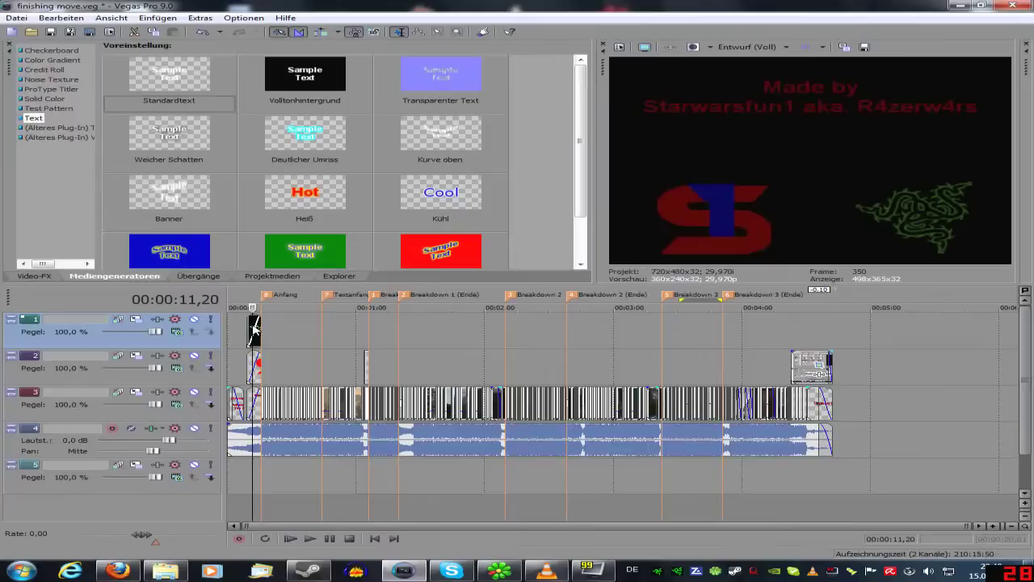
scroll(246, 349, "up", 5)
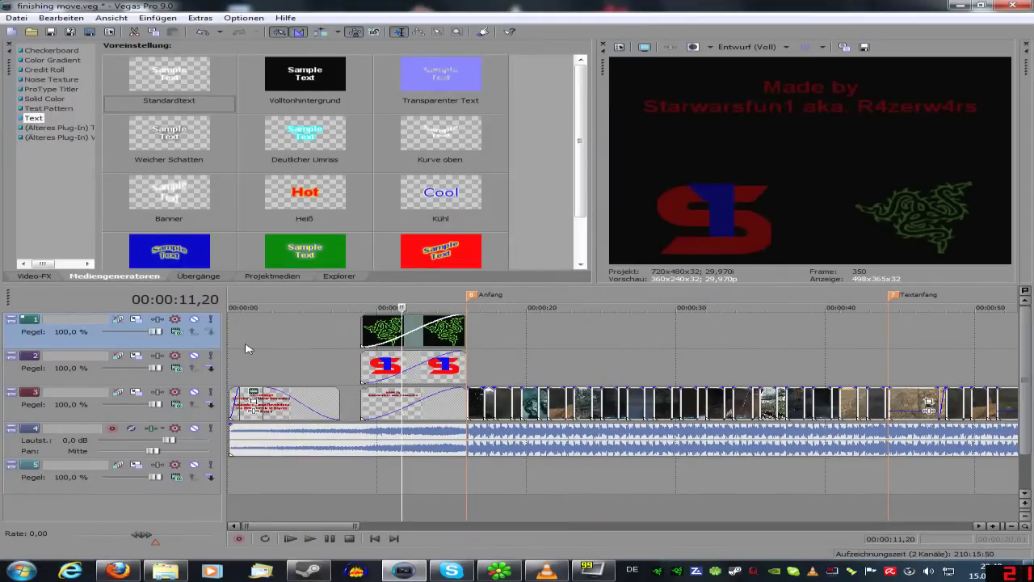
scroll(247, 349, "down", 5)
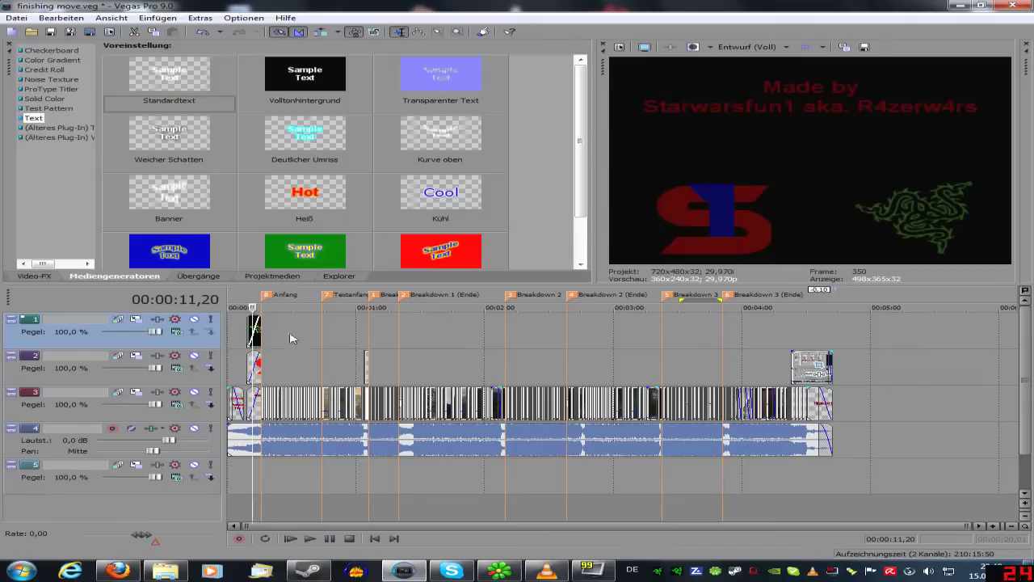
scroll(305, 341, "up", 1)
scroll(473, 466, "up", 3)
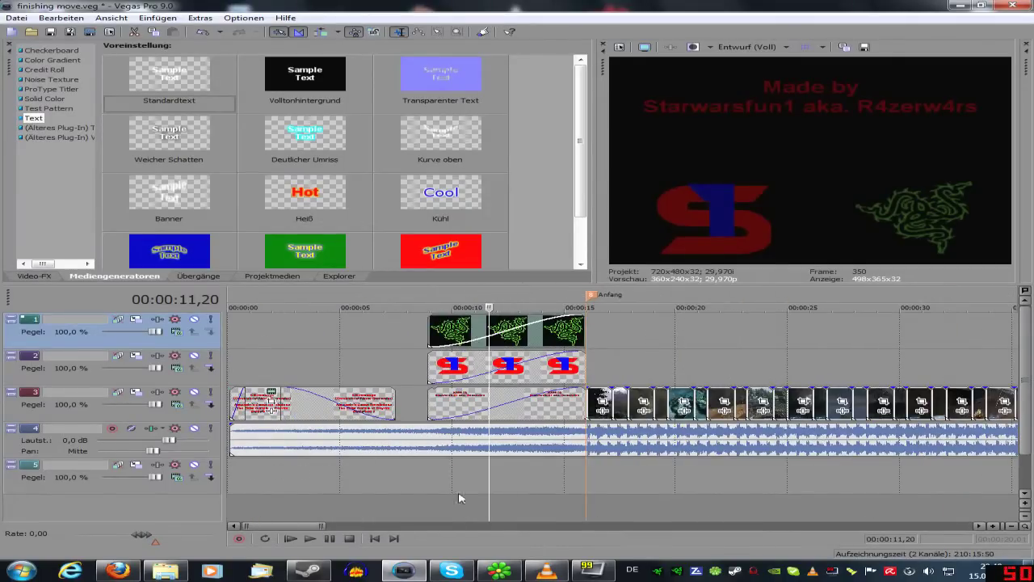
Review the opening title text at 00:00:01,09 and survey the timeline's clips from the intro through the breakdown sections
scroll(460, 497, "up", 1)
left_click(267, 406)
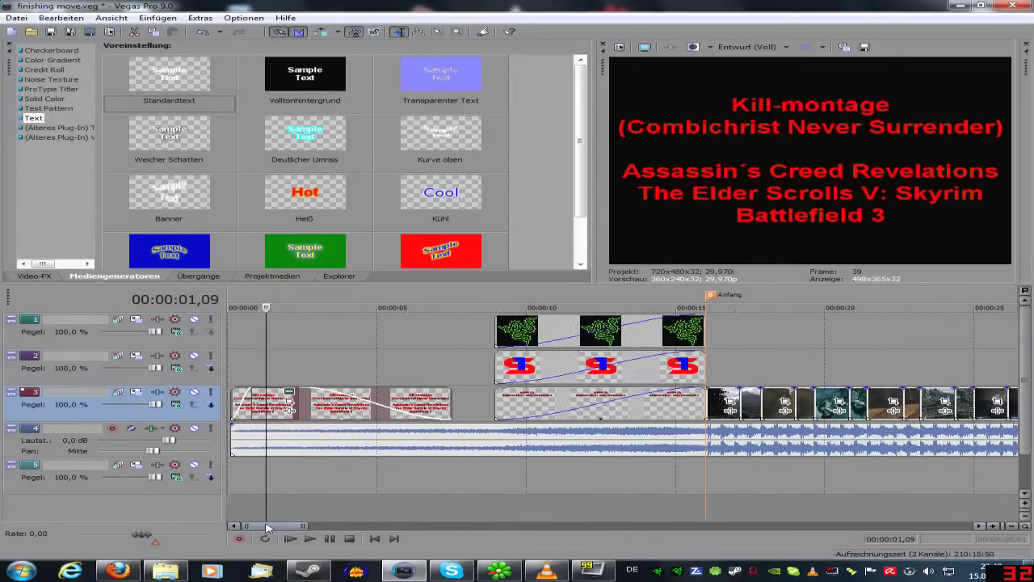
scroll(283, 526, "right", 5)
left_click_drag(283, 526, 750, 442)
scroll(749, 441, "down", 15)
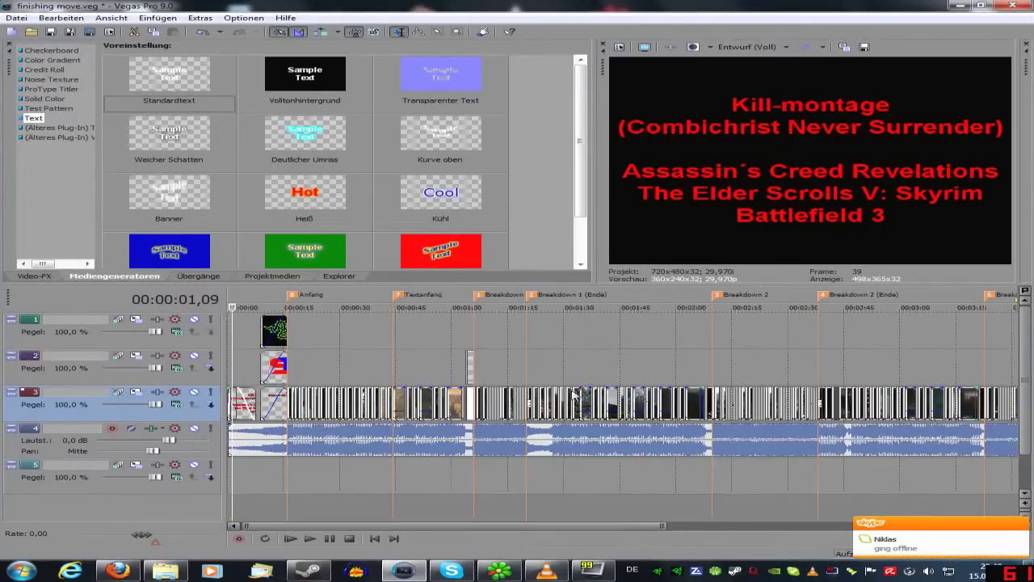
Examine Breakdown 3 from its start at 00:03:22,21 and the clip at 00:03:35,17, finishing with an overview of the whole project
left_click(802, 334)
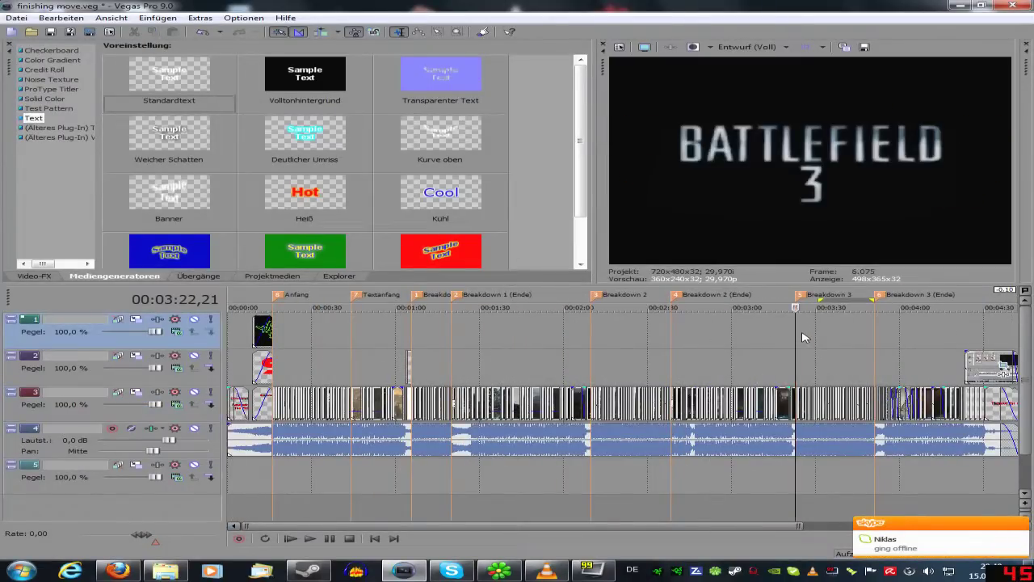
scroll(801, 336, "up", 8)
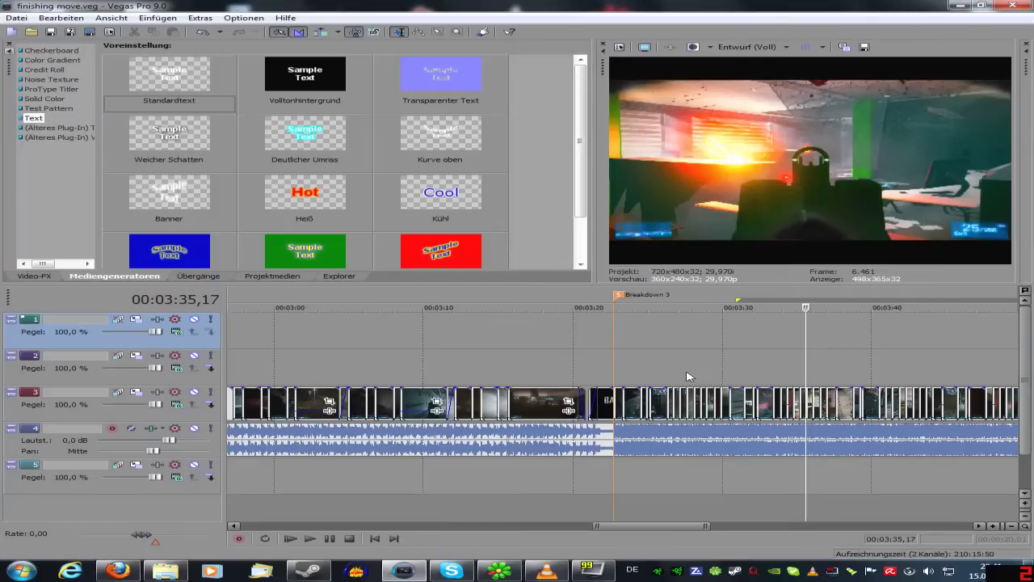
scroll(711, 372, "down", 5)
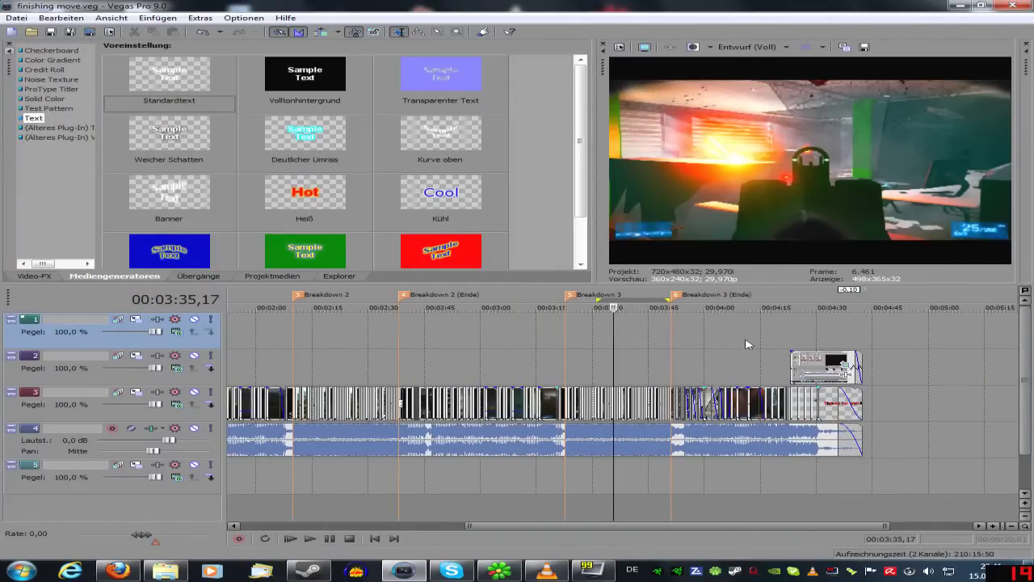
scroll(747, 344, "down", 3)
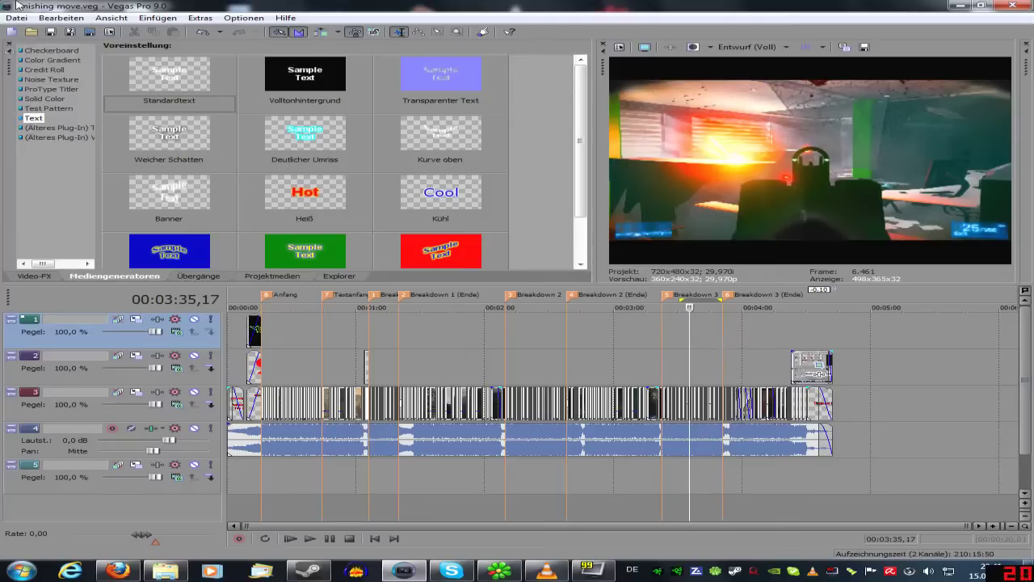